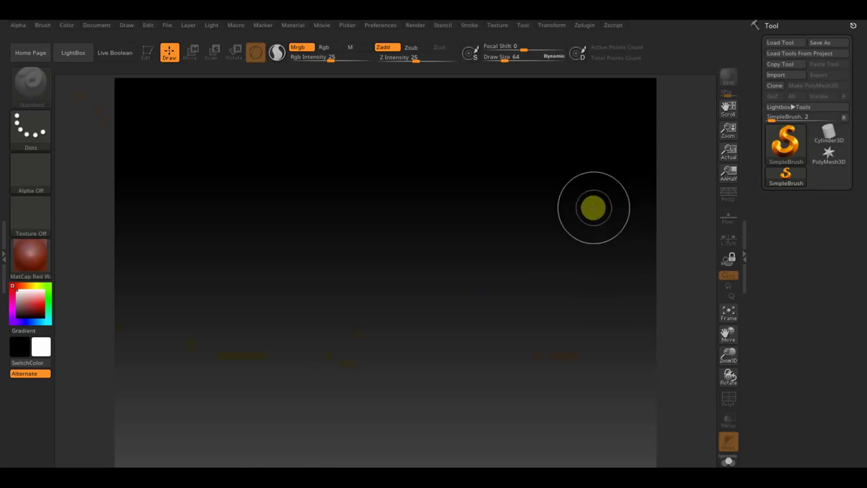
- Draw a Cube3D on the canvas, convert it to PolyMesh3D, and snap it to a straight front view
{"action": "left_click", "coordinate": [786, 142]}
{"action": "left_click", "coordinate": [388, 191]}
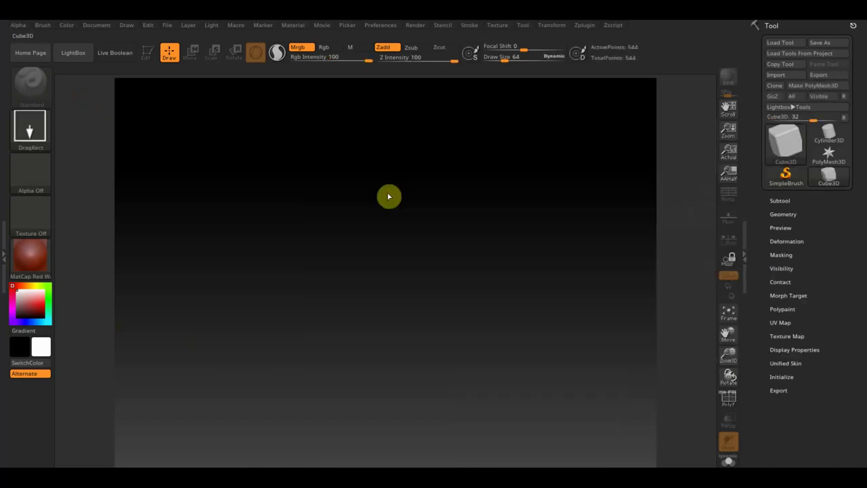
{"action": "left_click_drag", "start_coordinate": [386, 242], "coordinate": [385, 345]}
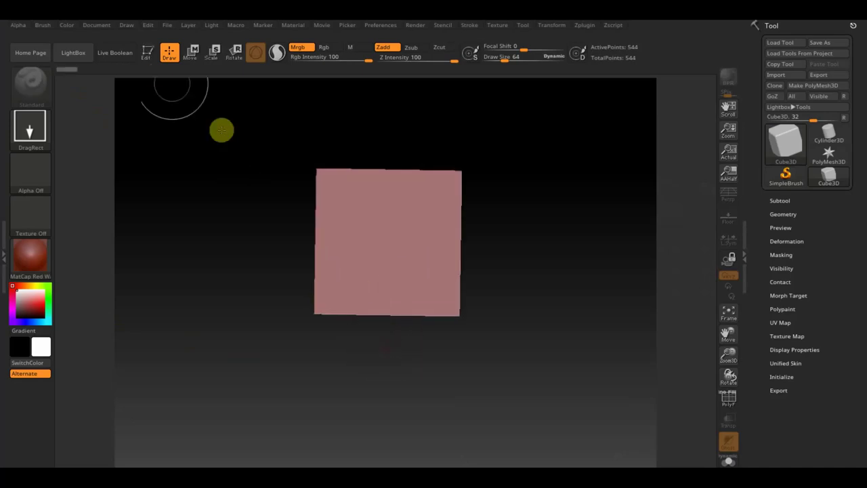
{"action": "left_click", "coordinate": [147, 53]}
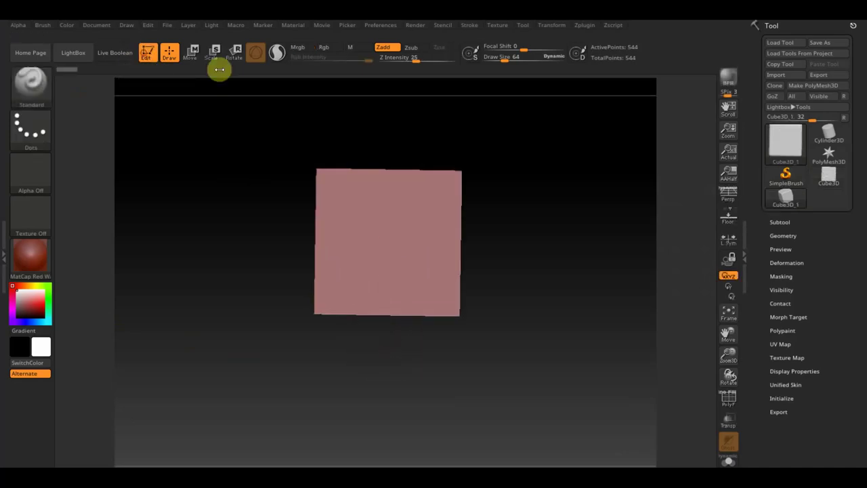
{"action": "left_click", "coordinate": [813, 86]}
{"action": "left_click_drag", "start_coordinate": [583, 241], "coordinate": [581, 247], "text": "shift"}
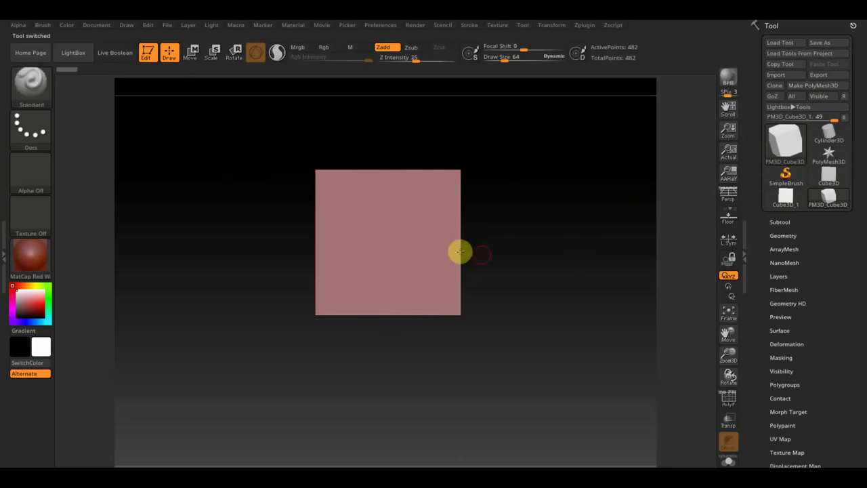
{"action": "left_click", "coordinate": [194, 51]}
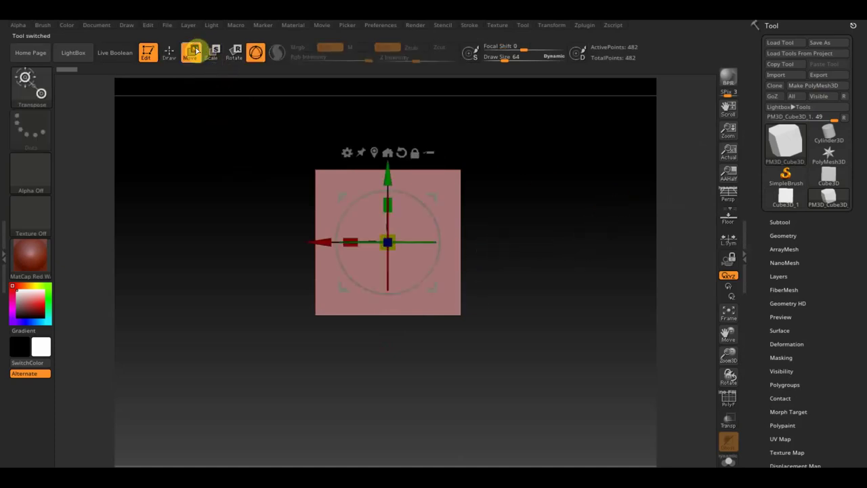
- Squash the cube flat with the gizmo, then stretch it lengthwise into a long thin plank
{"action": "left_click", "coordinate": [376, 205]}
{"action": "left_click_drag", "start_coordinate": [390, 202], "coordinate": [389, 267]}
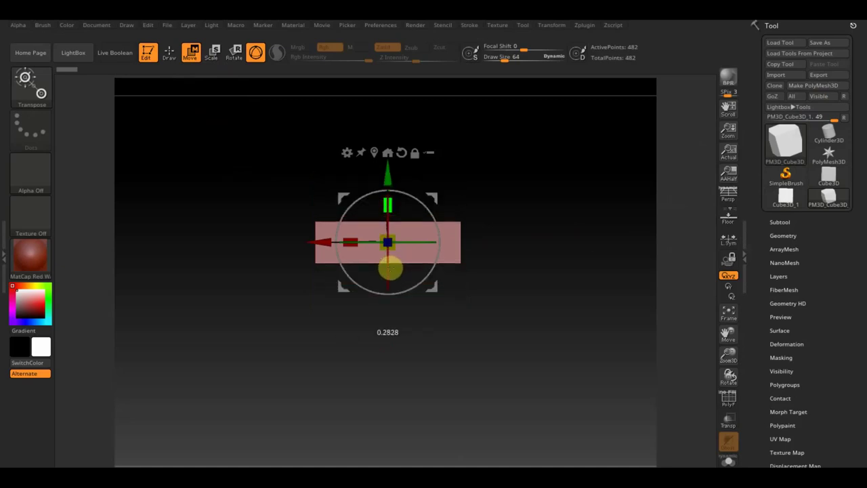
{"action": "left_click", "coordinate": [170, 53]}
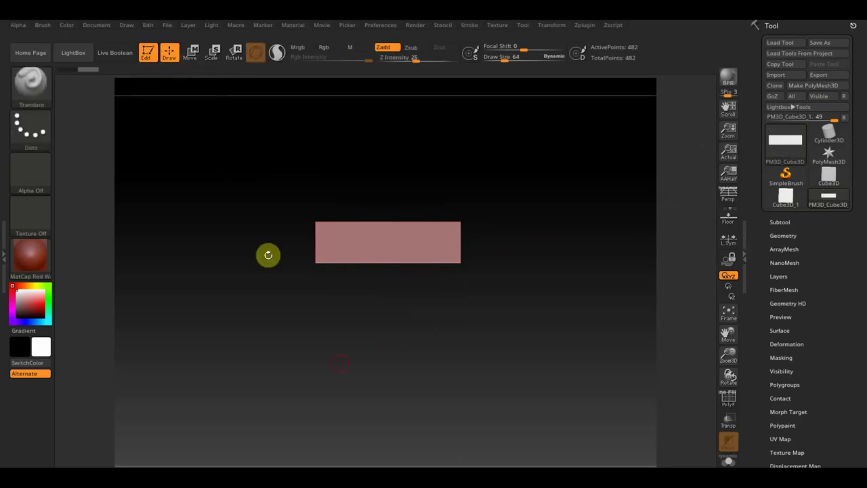
{"action": "mouse_move", "coordinate": [404, 278]}
{"action": "left_mouse_down"}
{"action": "mouse_move", "coordinate": [522, 384]}
{"action": "mouse_move", "coordinate": [555, 397]}
{"action": "left_mouse_up"}
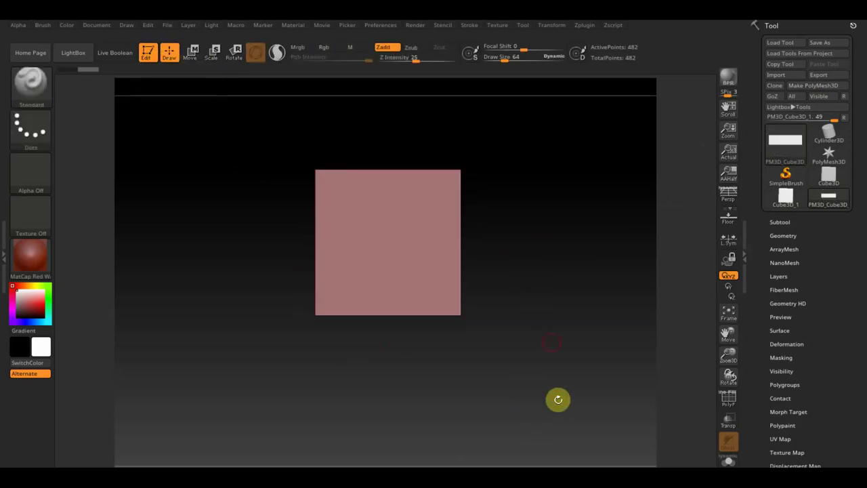
{"action": "left_click", "coordinate": [190, 52]}
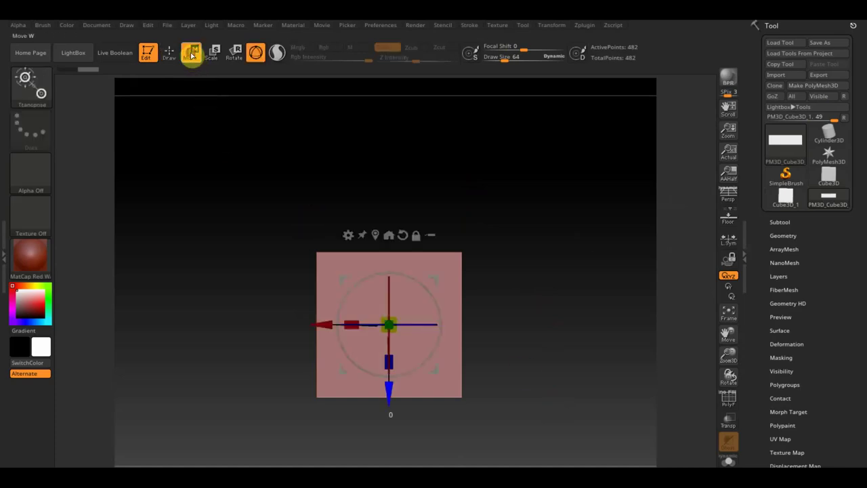
{"action": "left_click_drag", "start_coordinate": [390, 365], "coordinate": [439, 456]}
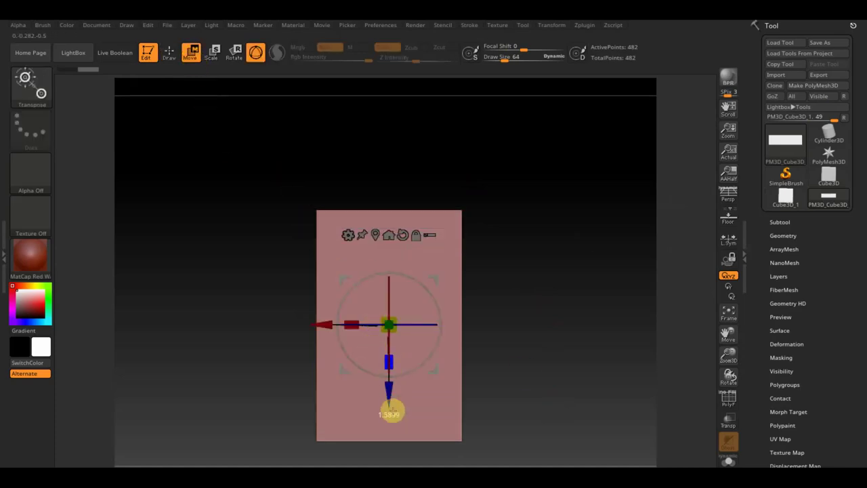
{"action": "left_click_drag", "start_coordinate": [540, 440], "coordinate": [526, 272]}
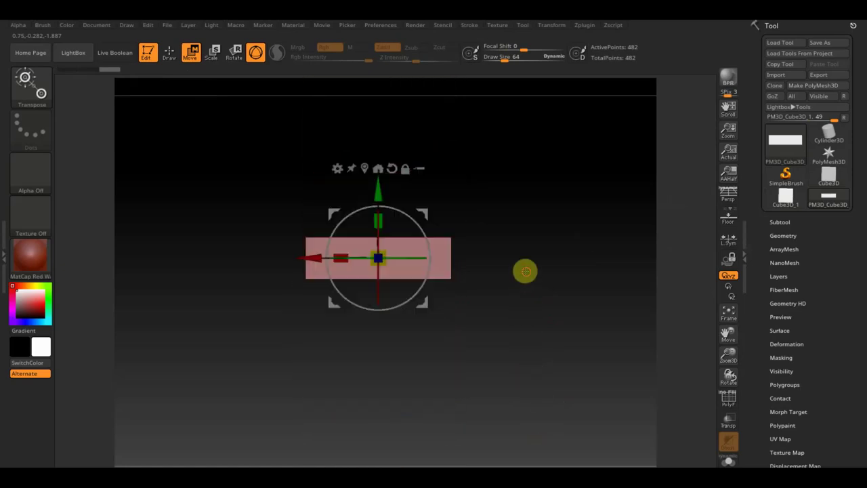
{"action": "left_click", "coordinate": [169, 52]}
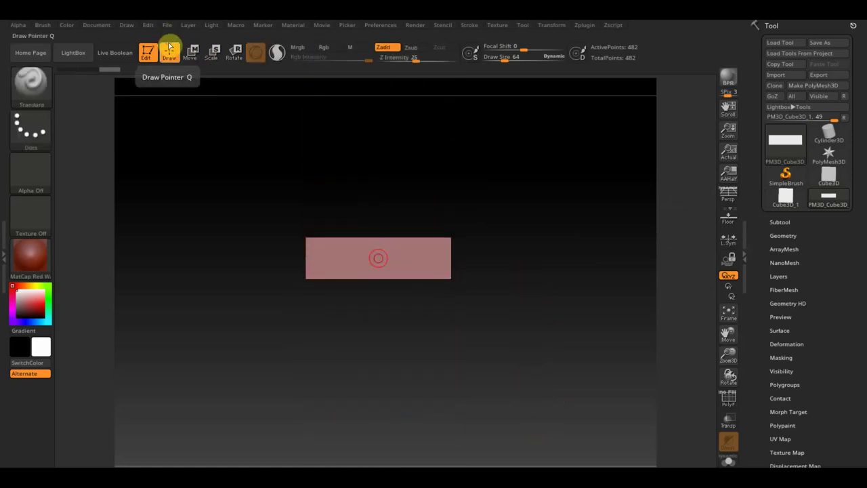
- Switch to the TrimCurve brush and slice the slab's left end at an angle
{"action": "left_click", "coordinate": [29, 84]}
{"action": "left_click", "coordinate": [567, 148]}
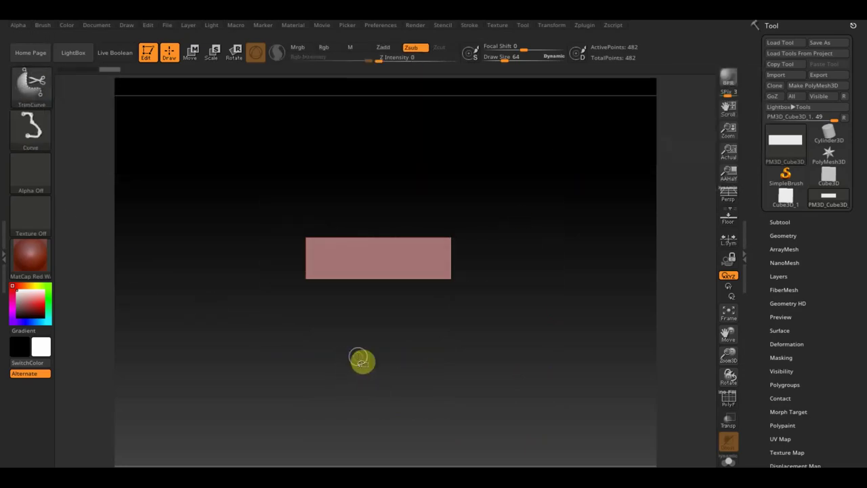
{"action": "left_click_drag", "start_coordinate": [358, 357], "coordinate": [307, 226], "text": "ctrl+shift"}
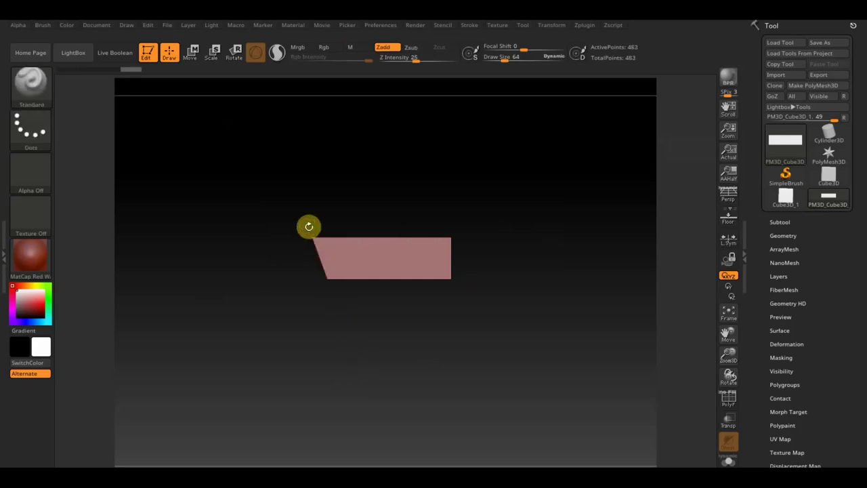
{"action": "mouse_move", "coordinate": [546, 238]}
{"action": "left_mouse_down"}
{"action": "mouse_move", "coordinate": [530, 258]}
{"action": "mouse_move", "coordinate": [534, 300]}
{"action": "mouse_move", "coordinate": [570, 285]}
{"action": "mouse_move", "coordinate": [582, 257]}
{"action": "mouse_move", "coordinate": [583, 312]}
{"action": "mouse_move", "coordinate": [551, 318]}
{"action": "left_mouse_up"}
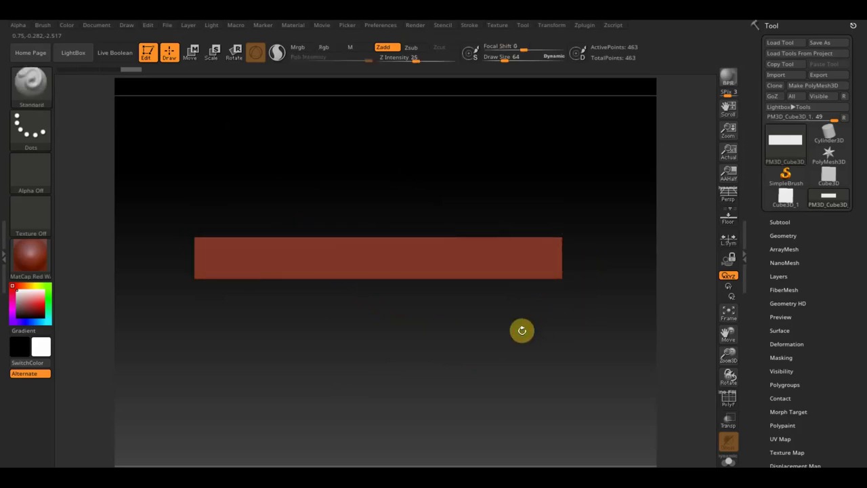
- Re-cut the slab along a diagonal line, undoing a trim that left only a triangle
{"action": "key", "text": "ctrl+shift"}
{"action": "left_click_drag", "start_coordinate": [524, 332], "coordinate": [571, 213], "text": "ctrl+shift"}
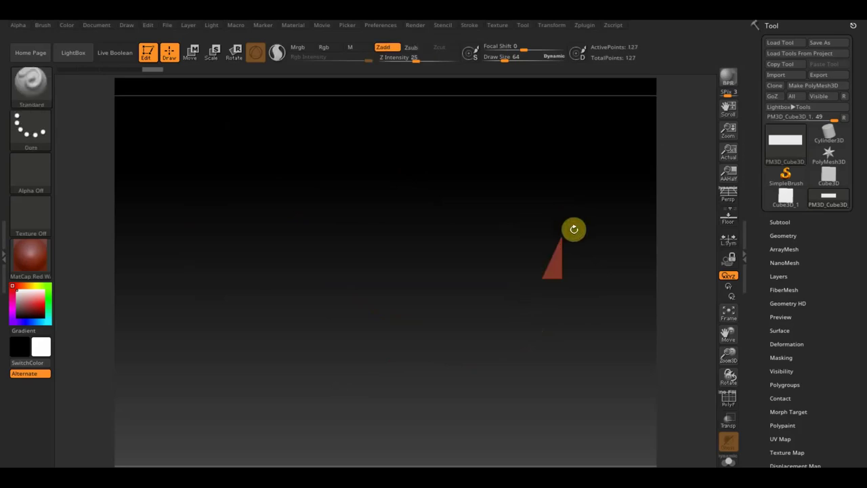
{"action": "key", "text": "ctrl+z"}
{"action": "key", "text": "ctrl+shift"}
{"action": "mouse_move", "coordinate": [587, 178]}
{"action": "left_mouse_down", "text": "ctrl+shift"}
{"action": "mouse_move", "coordinate": [529, 300]}
{"action": "mouse_move", "coordinate": [581, 294]}
{"action": "mouse_move", "coordinate": [538, 319]}
{"action": "mouse_move", "coordinate": [558, 373]}
{"action": "mouse_move", "coordinate": [581, 389]}
{"action": "left_mouse_up", "text": "ctrl+shift"}
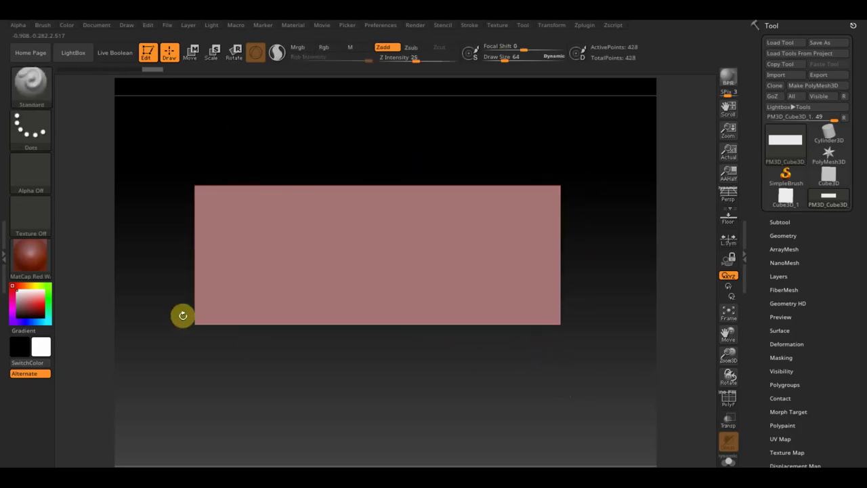
{"action": "mouse_move", "coordinate": [346, 376]}
{"action": "left_mouse_down"}
{"action": "mouse_move", "coordinate": [329, 325]}
{"action": "mouse_move", "coordinate": [341, 259]}
{"action": "left_mouse_up"}
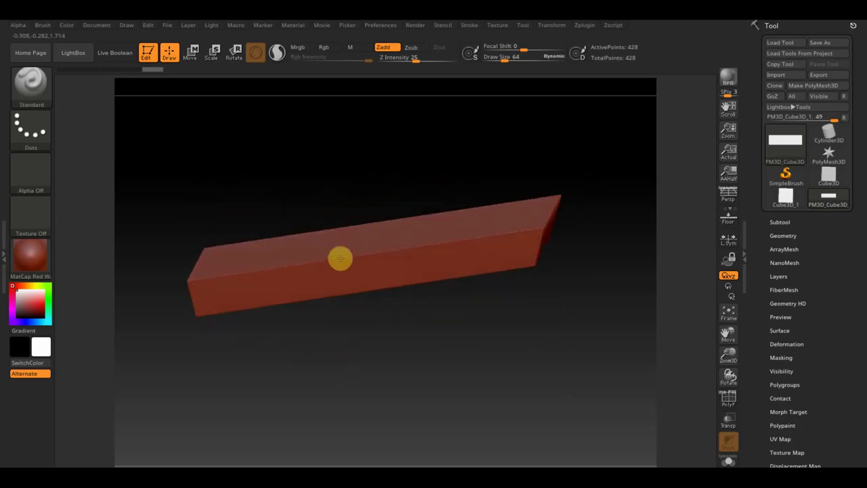
{"action": "mouse_move", "coordinate": [340, 258]}
{"action": "left_mouse_down"}
{"action": "mouse_move", "coordinate": [346, 248]}
{"action": "mouse_move", "coordinate": [378, 323]}
{"action": "mouse_move", "coordinate": [373, 358]}
{"action": "left_mouse_up"}
- From the flat front view, trim the slab's left end at a slant
{"action": "key", "text": "ctrl+shift"}
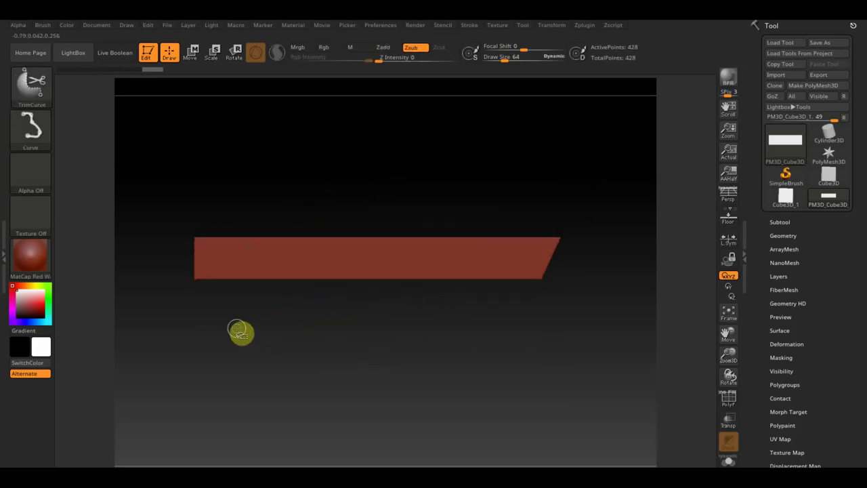
{"action": "left_click_drag", "start_coordinate": [244, 324], "coordinate": [183, 218], "text": "ctrl+shift"}
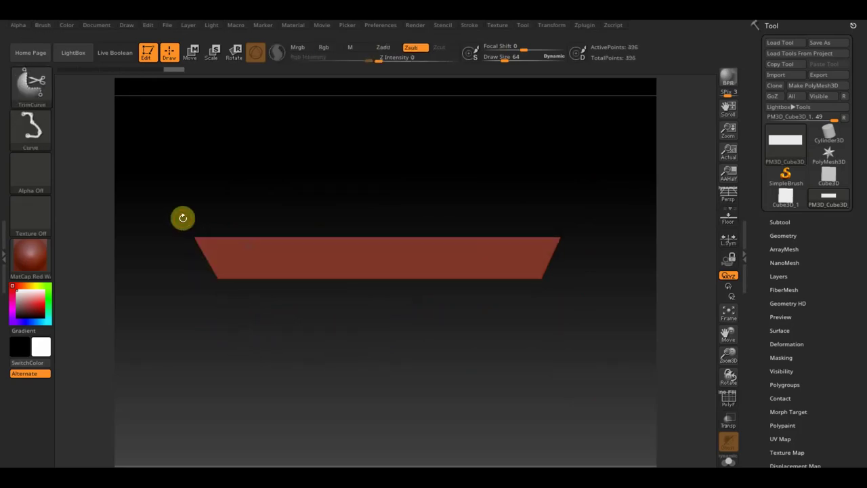
{"action": "mouse_move", "coordinate": [303, 336]}
{"action": "left_mouse_down"}
{"action": "mouse_move", "coordinate": [302, 401]}
{"action": "mouse_move", "coordinate": [323, 370]}
{"action": "left_mouse_up"}
- Snap to a straight upright view and trim the plank's upper left side at a 10-degree slant
{"action": "mouse_move", "coordinate": [576, 323]}
{"action": "left_mouse_down"}
{"action": "mouse_move", "coordinate": [523, 402]}
{"action": "mouse_move", "coordinate": [601, 378]}
{"action": "mouse_move", "coordinate": [533, 278]}
{"action": "mouse_move", "coordinate": [568, 277]}
{"action": "left_mouse_up"}
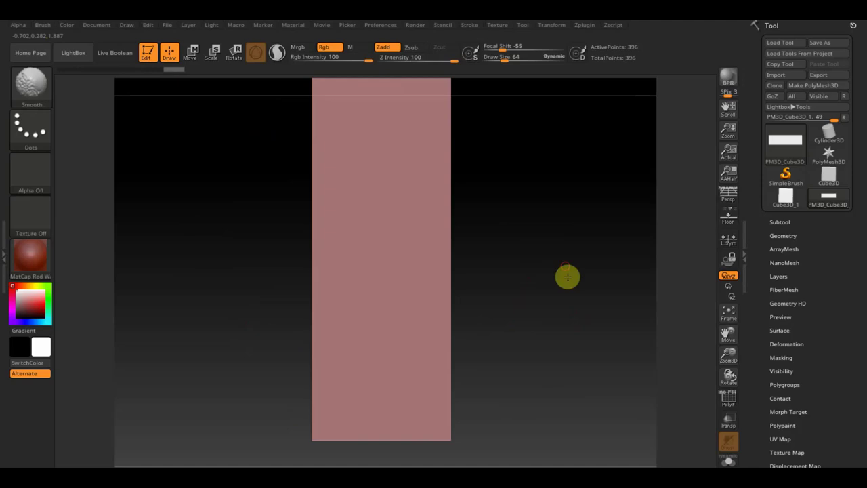
{"action": "mouse_move", "coordinate": [531, 254]}
{"action": "left_mouse_down"}
{"action": "mouse_move", "coordinate": [528, 215]}
{"action": "mouse_move", "coordinate": [521, 306]}
{"action": "left_mouse_up"}
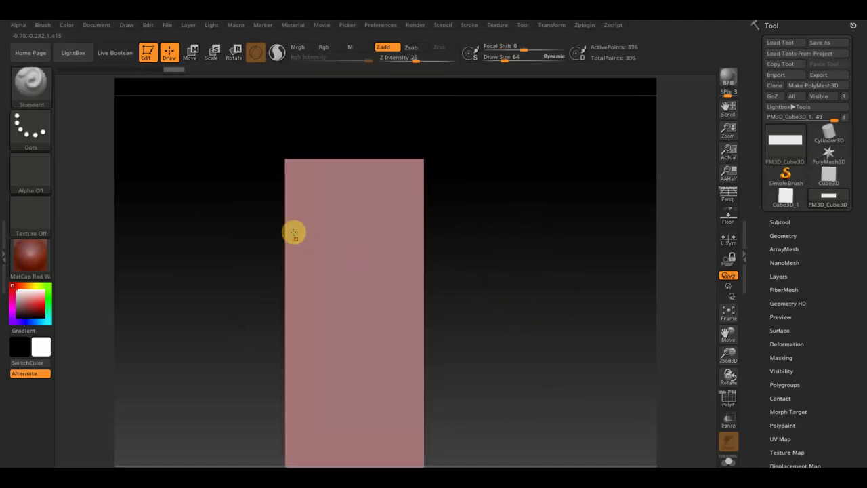
{"action": "mouse_move", "coordinate": [271, 317]}
{"action": "left_mouse_down", "text": "ctrl+shift"}
{"action": "mouse_move", "coordinate": [267, 353]}
{"action": "mouse_move", "coordinate": [306, 143]}
{"action": "mouse_move", "coordinate": [316, 130]}
{"action": "left_mouse_up", "text": "ctrl+shift"}
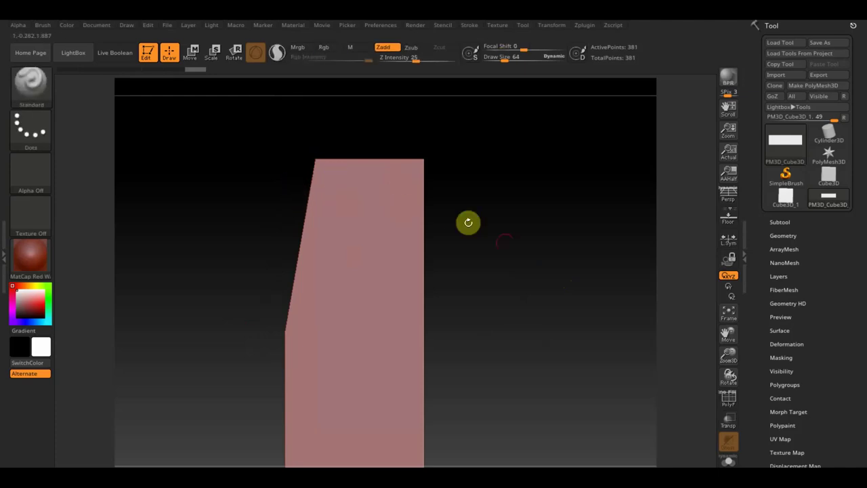
{"action": "left_click_drag", "start_coordinate": [495, 277], "coordinate": [478, 255], "text": "alt"}
{"action": "left_click_drag", "start_coordinate": [477, 155], "coordinate": [478, 232], "text": "alt"}
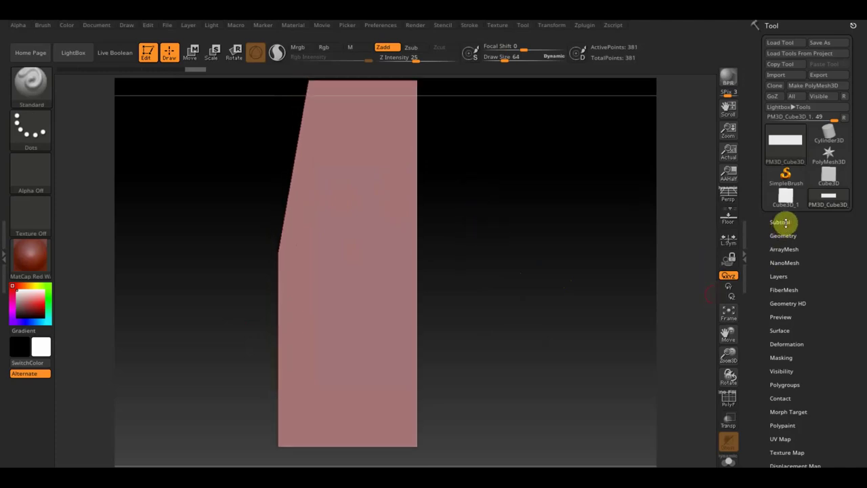
{"action": "left_click", "coordinate": [787, 228]}
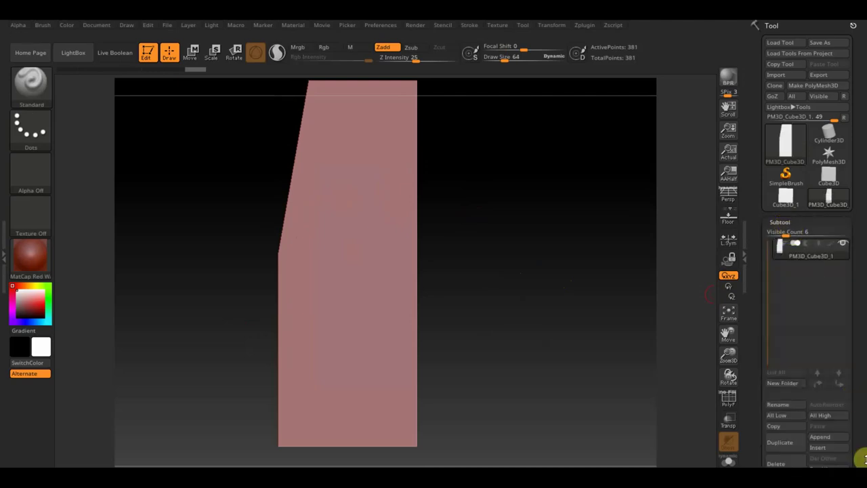
- Mirror the left-side taper onto the right side with Geometry's Mirror And Weld
{"action": "left_click_drag", "start_coordinate": [861, 457], "coordinate": [860, 369]}
{"action": "left_click", "coordinate": [788, 403]}
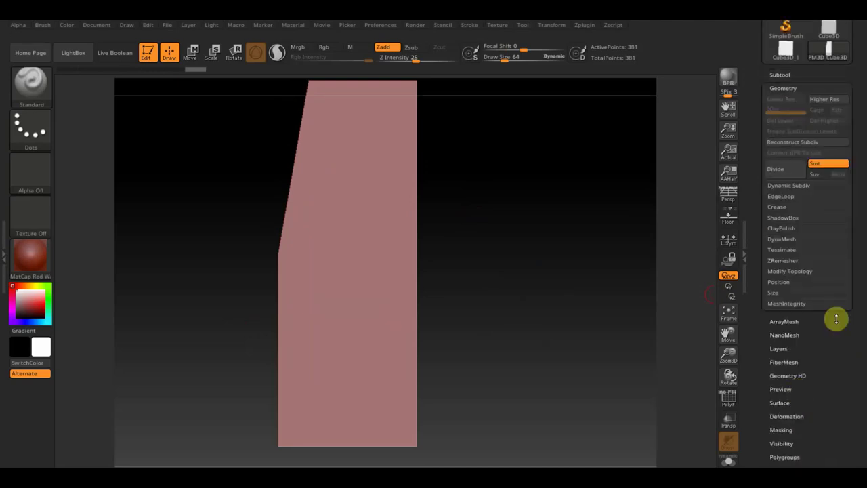
{"action": "left_click", "coordinate": [811, 273]}
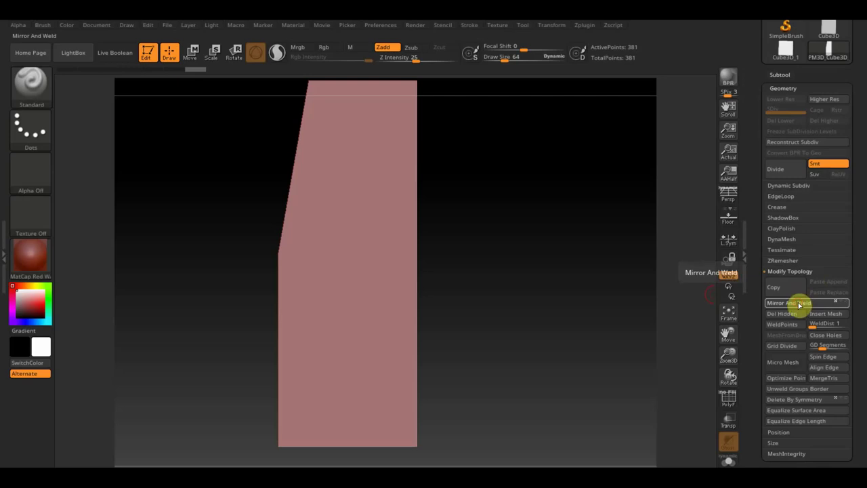
{"action": "left_click", "coordinate": [799, 303]}
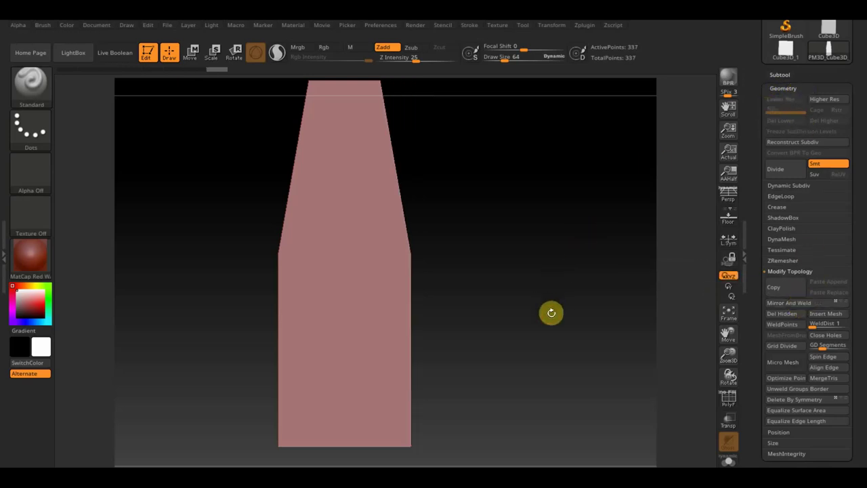
- Trim the block's upper corners along an angled TrimCurve slice line
{"action": "mouse_move", "coordinate": [550, 315]}
{"action": "left_mouse_down"}
{"action": "mouse_move", "coordinate": [549, 228]}
{"action": "mouse_move", "coordinate": [583, 281]}
{"action": "mouse_move", "coordinate": [623, 253]}
{"action": "mouse_move", "coordinate": [606, 294]}
{"action": "mouse_move", "coordinate": [591, 299]}
{"action": "mouse_move", "coordinate": [601, 235]}
{"action": "mouse_move", "coordinate": [612, 246]}
{"action": "mouse_move", "coordinate": [606, 305]}
{"action": "mouse_move", "coordinate": [605, 197]}
{"action": "mouse_move", "coordinate": [611, 221]}
{"action": "mouse_move", "coordinate": [538, 237]}
{"action": "mouse_move", "coordinate": [521, 292]}
{"action": "left_mouse_up"}
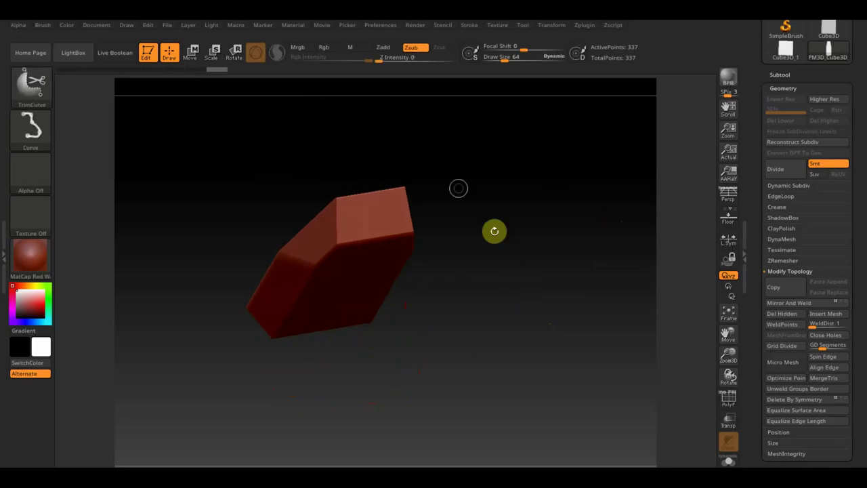
{"action": "left_click_drag", "start_coordinate": [467, 181], "coordinate": [465, 184]}
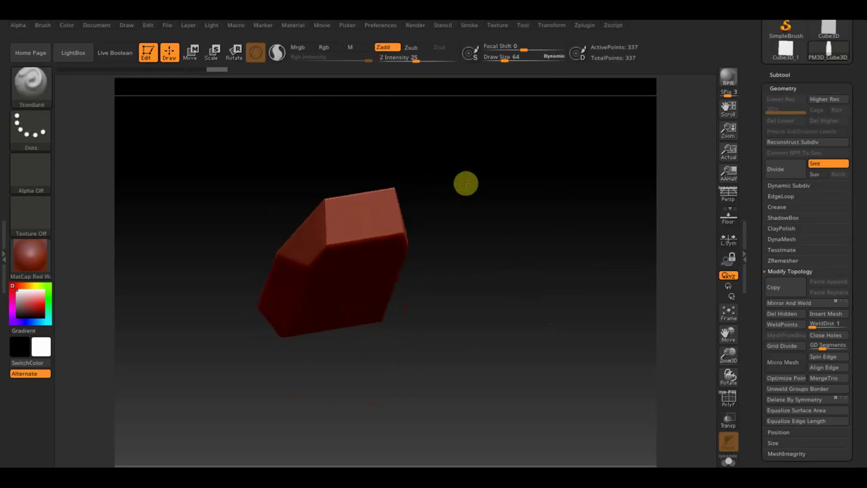
{"action": "key", "text": "ctrl+shift"}
{"action": "left_click_drag", "start_coordinate": [404, 158], "coordinate": [399, 233], "text": "ctrl+shift"}
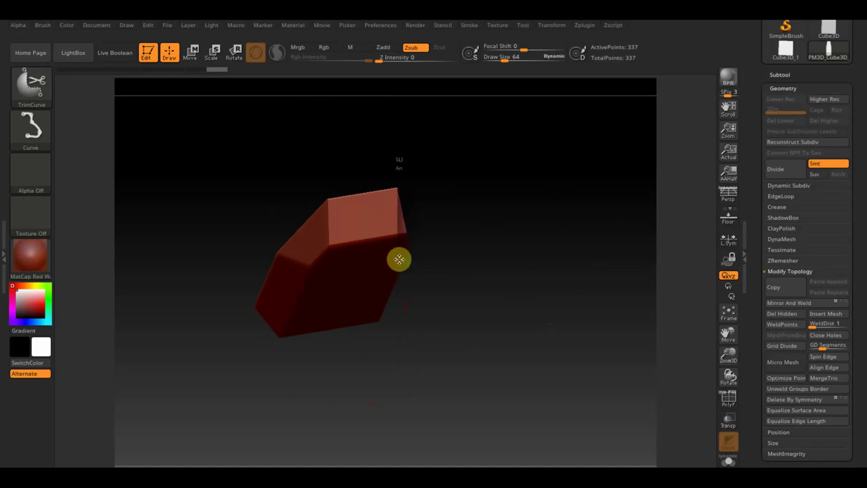
{"action": "mouse_move", "coordinate": [400, 260]}
{"action": "left_mouse_down", "text": "ctrl+shift"}
{"action": "mouse_move", "coordinate": [482, 277]}
{"action": "mouse_move", "coordinate": [390, 330]}
{"action": "mouse_move", "coordinate": [372, 387]}
{"action": "mouse_move", "coordinate": [345, 368]}
{"action": "mouse_move", "coordinate": [524, 366]}
{"action": "mouse_move", "coordinate": [577, 304]}
{"action": "left_mouse_up", "text": "ctrl+shift"}
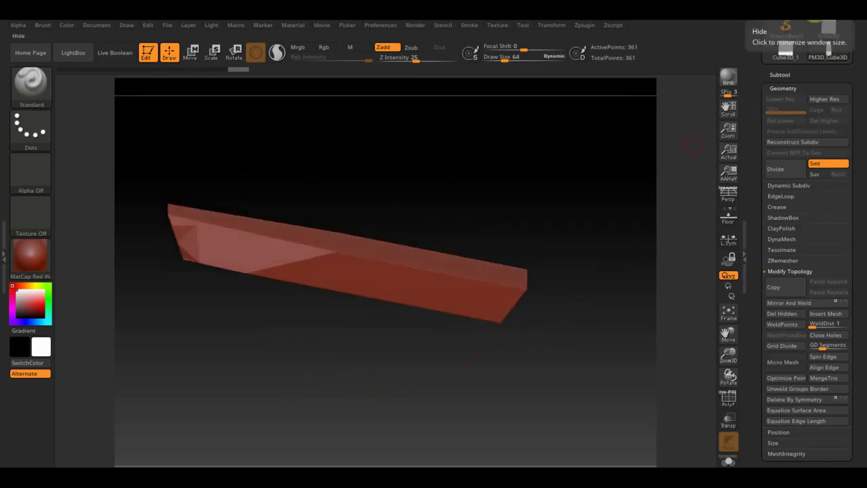
{"action": "left_click", "coordinate": [505, 28]}
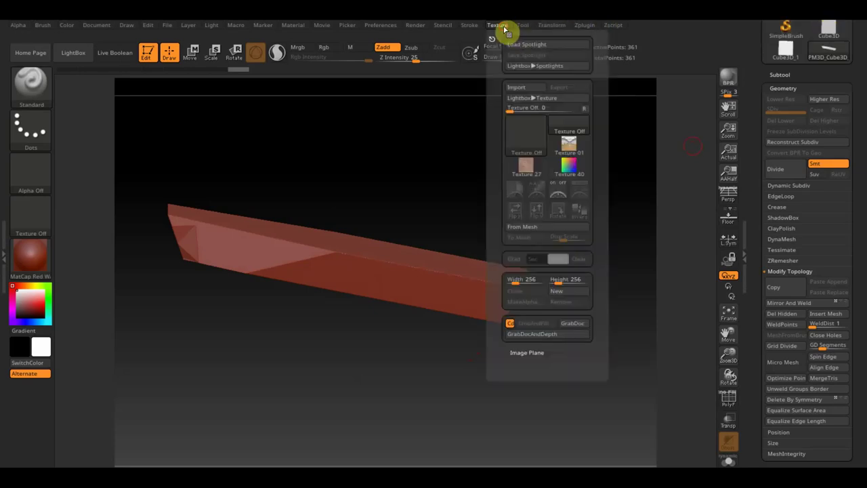
- Import the coffin reference image from the desktop гроб folder as a texture
{"action": "left_click", "coordinate": [529, 91]}
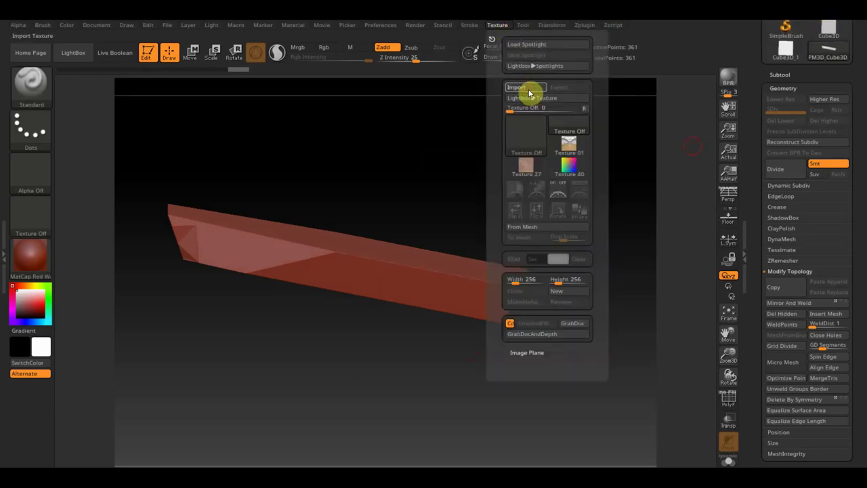
{"action": "left_click", "coordinate": [163, 237]}
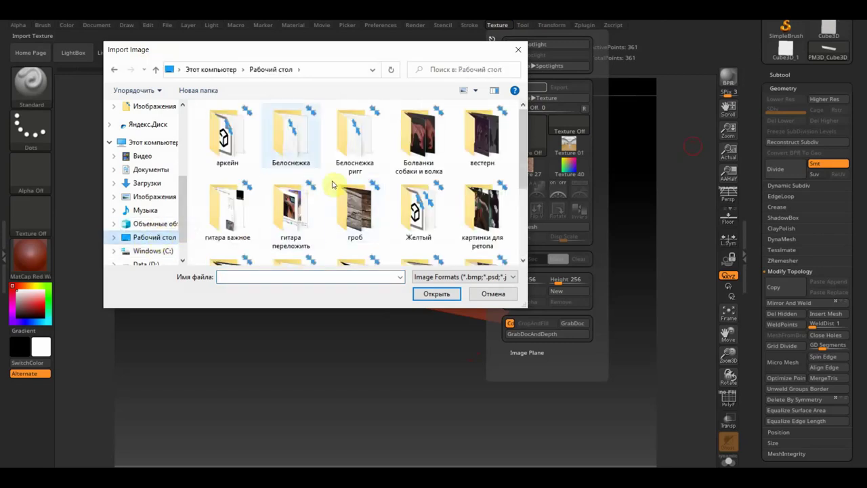
{"action": "left_click", "coordinate": [346, 198]}
{"action": "double_click", "coordinate": [356, 208]}
{"action": "left_click", "coordinate": [290, 151]}
{"action": "left_click", "coordinate": [291, 153]}
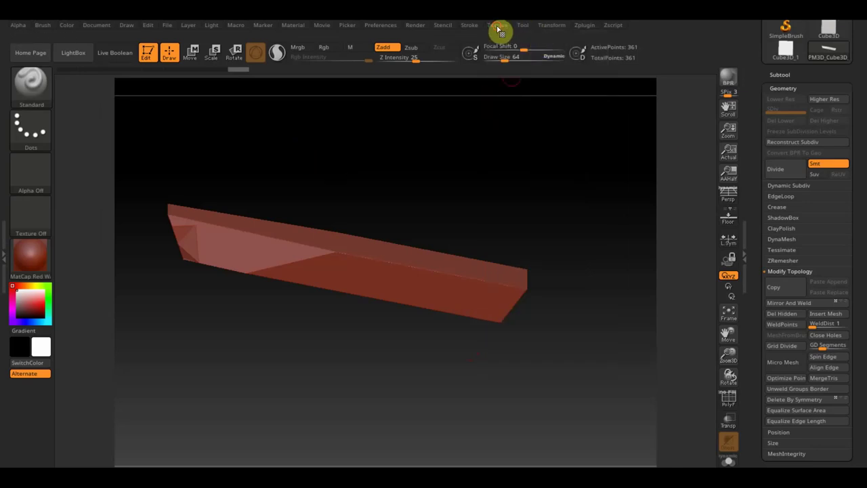
- Show the coffin image in Spotlight, shrink it into the top-right corner, and revert the mesh to the plain block
{"action": "left_click", "coordinate": [498, 27]}
{"action": "left_click", "coordinate": [526, 184]}
{"action": "left_click", "coordinate": [579, 215]}
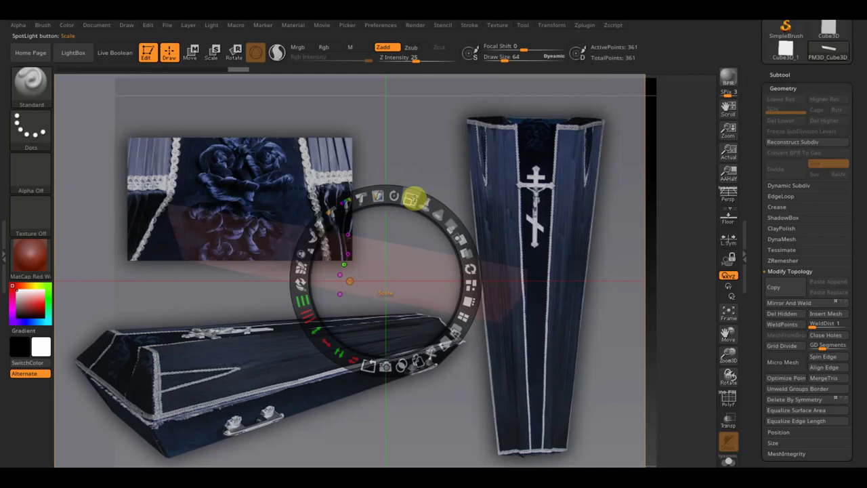
{"action": "left_click_drag", "start_coordinate": [413, 199], "coordinate": [280, 179]}
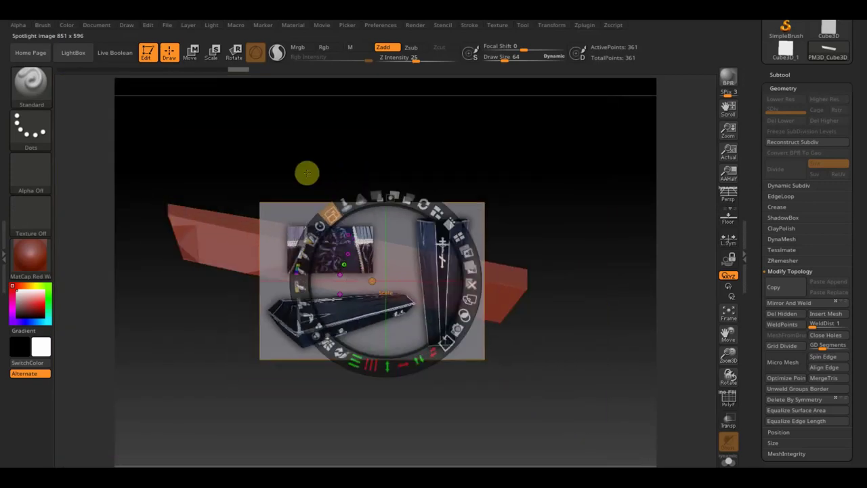
{"action": "left_click_drag", "start_coordinate": [358, 248], "coordinate": [673, 81]}
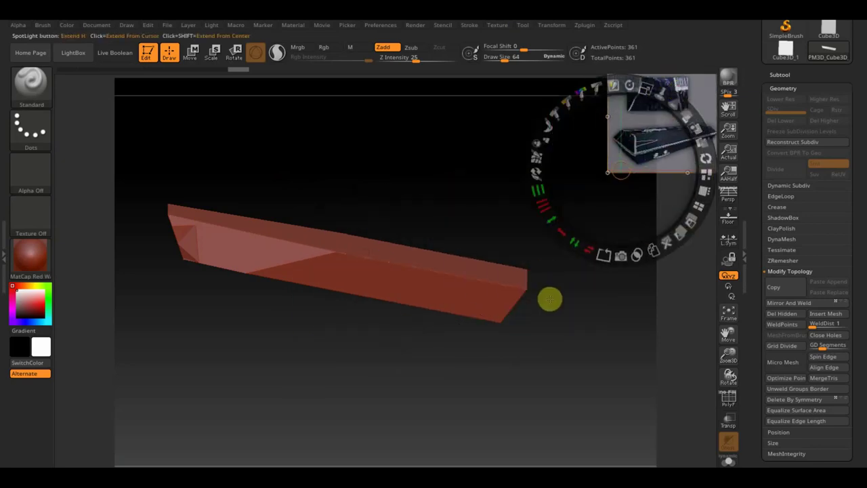
{"action": "key", "text": "z"}
{"action": "left_click_drag", "start_coordinate": [563, 287], "coordinate": [568, 364], "text": "shift"}
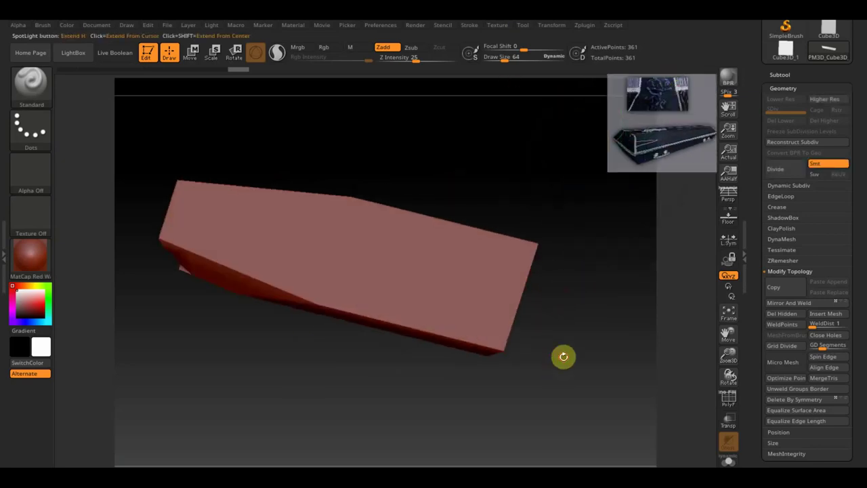
{"action": "left_click_drag", "start_coordinate": [233, 69], "coordinate": [153, 69]}
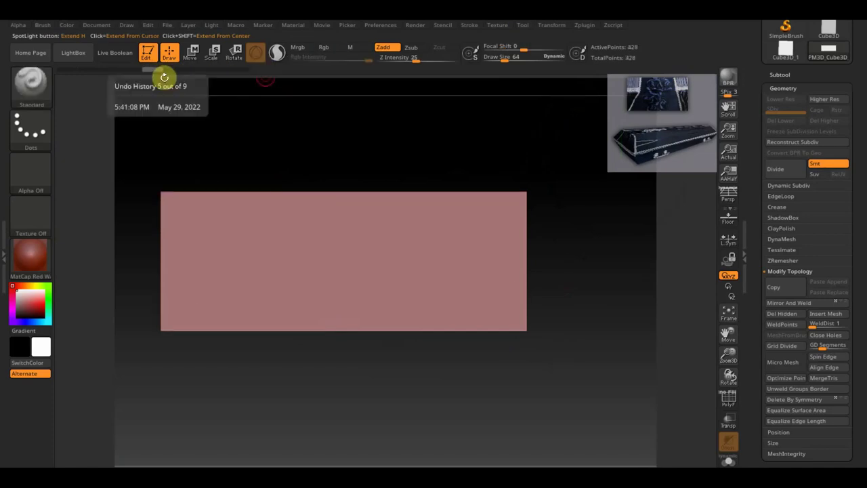
- Rotate the block and snap it to a straight-on front view as a tall upright rectangle
{"action": "mouse_move", "coordinate": [393, 451]}
{"action": "left_mouse_down"}
{"action": "mouse_move", "coordinate": [370, 339]}
{"action": "mouse_move", "coordinate": [375, 287]}
{"action": "mouse_move", "coordinate": [397, 323]}
{"action": "left_mouse_up"}
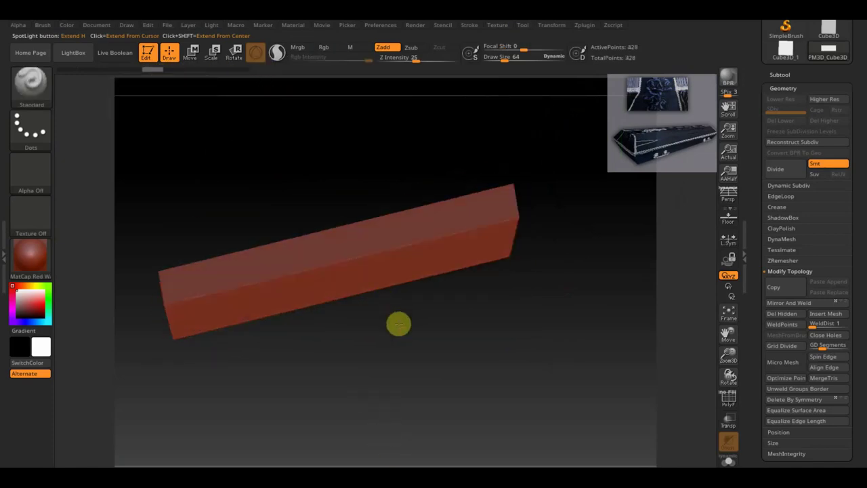
{"action": "mouse_move", "coordinate": [308, 295]}
{"action": "left_mouse_down", "text": "shift"}
{"action": "mouse_move", "coordinate": [373, 409]}
{"action": "mouse_move", "coordinate": [438, 397]}
{"action": "mouse_move", "coordinate": [504, 316]}
{"action": "mouse_move", "coordinate": [508, 327]}
{"action": "left_mouse_up", "text": "shift"}
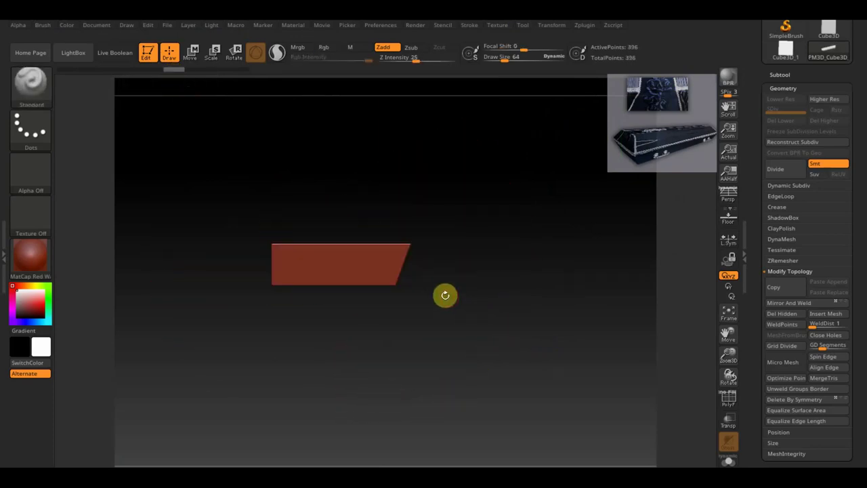
{"action": "mouse_move", "coordinate": [456, 290]}
{"action": "left_mouse_down", "text": "shift"}
{"action": "mouse_move", "coordinate": [457, 384]}
{"action": "mouse_move", "coordinate": [492, 341]}
{"action": "left_mouse_up", "text": "shift"}
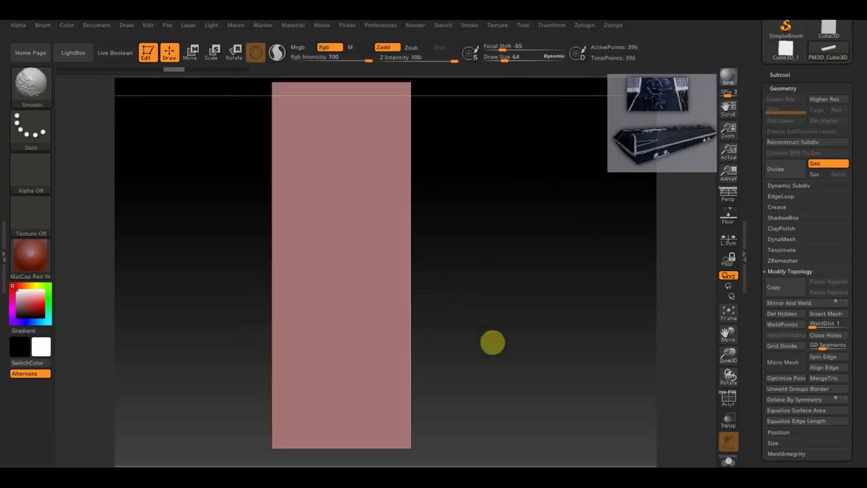
- Turn on the floor grid, zoom out, and slightly rotate and shift the block with the gizmo
{"action": "left_click", "coordinate": [729, 217]}
{"action": "left_click_drag", "start_coordinate": [494, 267], "coordinate": [479, 239], "text": "alt"}
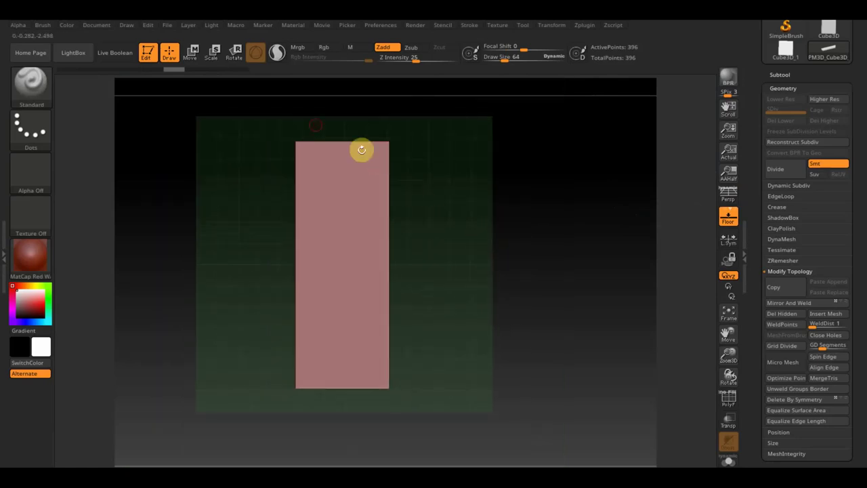
{"action": "left_click", "coordinate": [191, 52]}
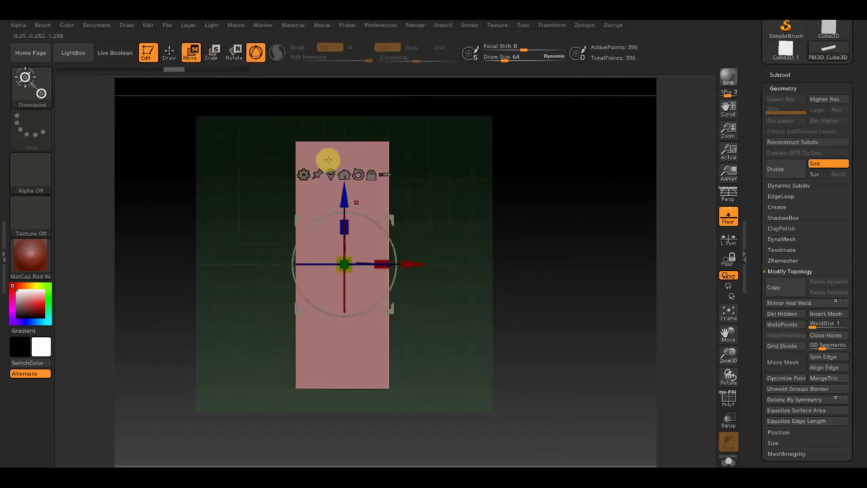
{"action": "left_click_drag", "start_coordinate": [363, 221], "coordinate": [365, 222]}
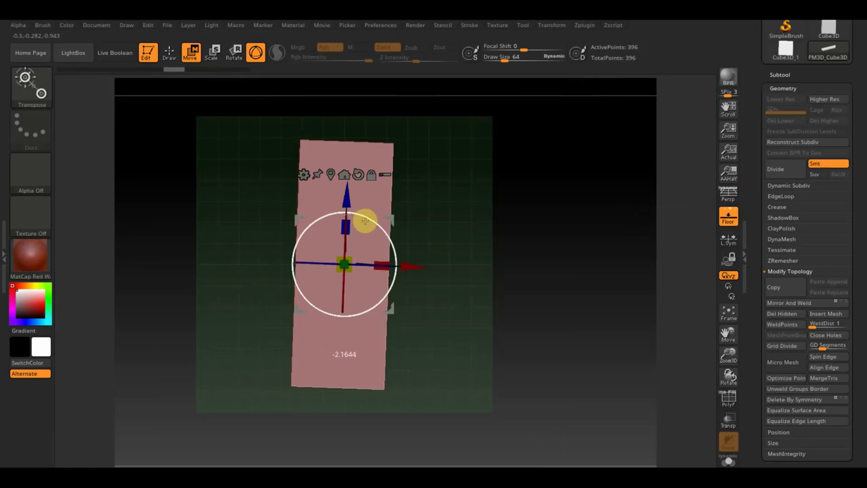
{"action": "left_click_drag", "start_coordinate": [413, 264], "coordinate": [410, 267]}
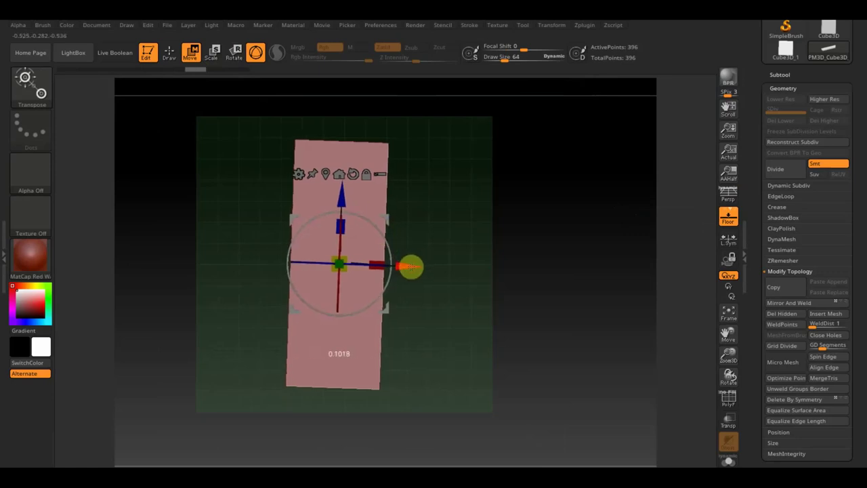
- Apply Mirror And Weld so the block becomes a symmetric taper narrowing toward the bottom
{"action": "left_click", "coordinate": [789, 304]}
{"action": "mouse_move", "coordinate": [581, 350]}
{"action": "left_mouse_down"}
{"action": "mouse_move", "coordinate": [577, 236]}
{"action": "mouse_move", "coordinate": [618, 309]}
{"action": "mouse_move", "coordinate": [637, 300]}
{"action": "mouse_move", "coordinate": [637, 271]}
{"action": "mouse_move", "coordinate": [586, 373]}
{"action": "left_mouse_up"}
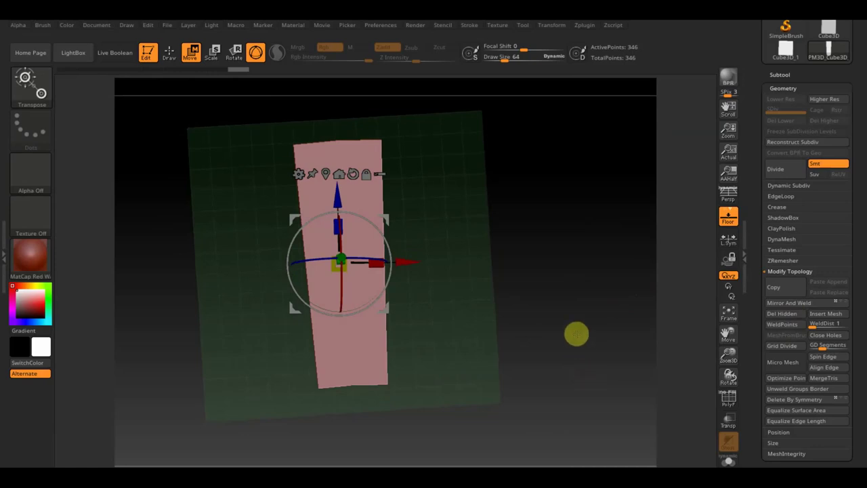
{"action": "left_click_drag", "start_coordinate": [574, 334], "coordinate": [574, 338], "text": "shift"}
{"action": "left_click_drag", "start_coordinate": [487, 234], "coordinate": [496, 273], "text": "alt"}
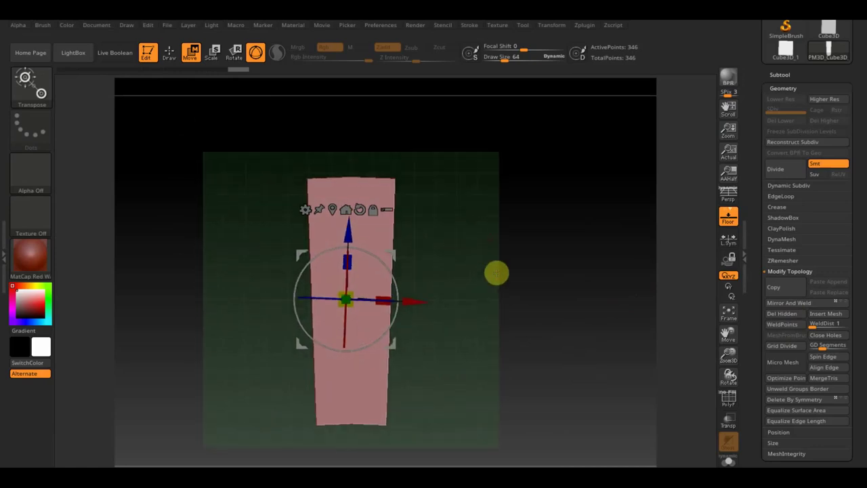
{"action": "left_click", "coordinate": [170, 54]}
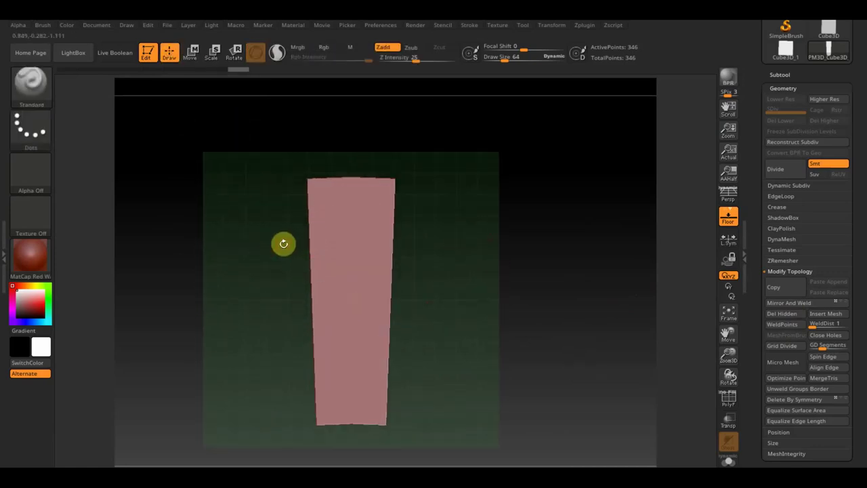
- Bevel both top corners with TrimCurve slices, mirroring each cut onto the opposite side
{"action": "key", "text": "ctrl+shift"}
{"action": "mouse_move", "coordinate": [288, 239]}
{"action": "left_mouse_down", "text": "ctrl+shift"}
{"action": "mouse_move", "coordinate": [339, 177]}
{"action": "mouse_move", "coordinate": [332, 156]}
{"action": "mouse_move", "coordinate": [332, 196]}
{"action": "mouse_move", "coordinate": [337, 168]}
{"action": "left_mouse_up", "text": "ctrl+shift"}
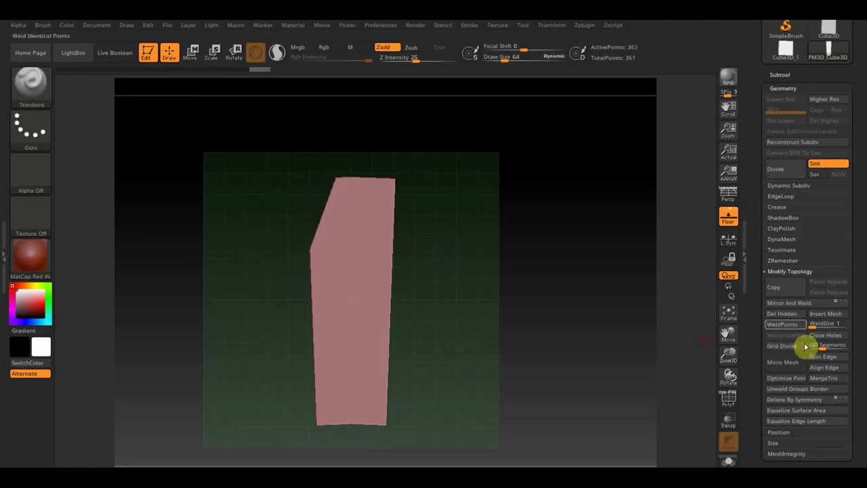
{"action": "left_click", "coordinate": [806, 303]}
{"action": "key", "text": "ctrl+shift"}
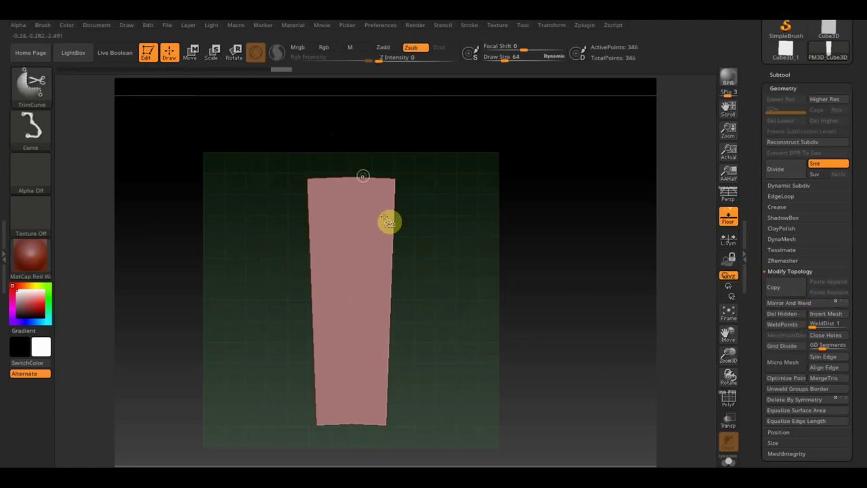
{"action": "left_click_drag", "start_coordinate": [357, 145], "coordinate": [387, 235], "text": "ctrl+shift"}
{"action": "left_click_drag", "start_coordinate": [403, 301], "coordinate": [409, 289], "text": "ctrl+shift"}
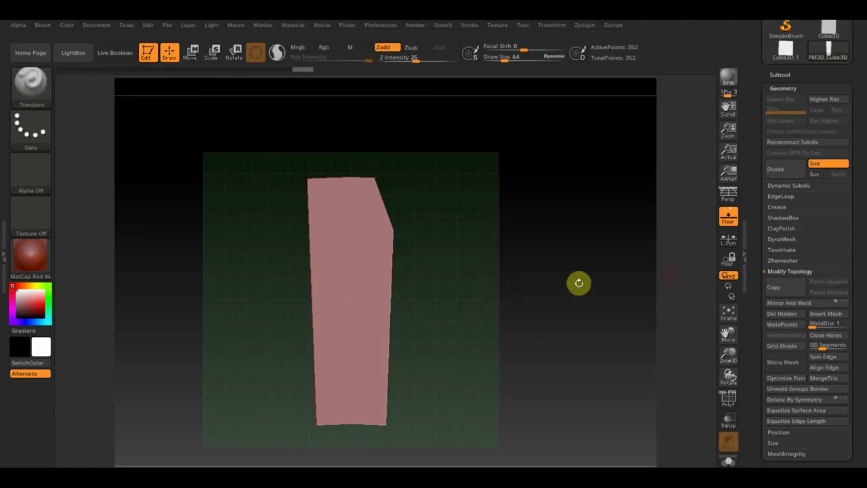
{"action": "left_click", "coordinate": [790, 303]}
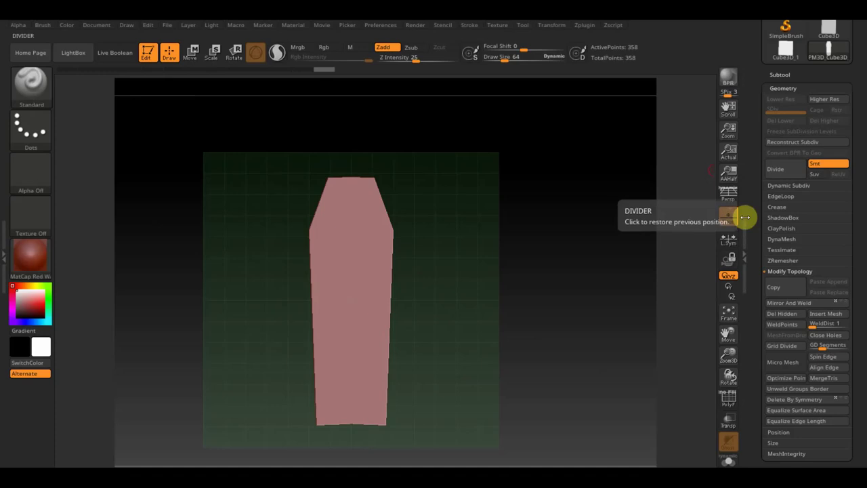
- Rotate the mesh slightly with the gizmo and apply Mirror And Weld
{"action": "left_click", "coordinate": [189, 52]}
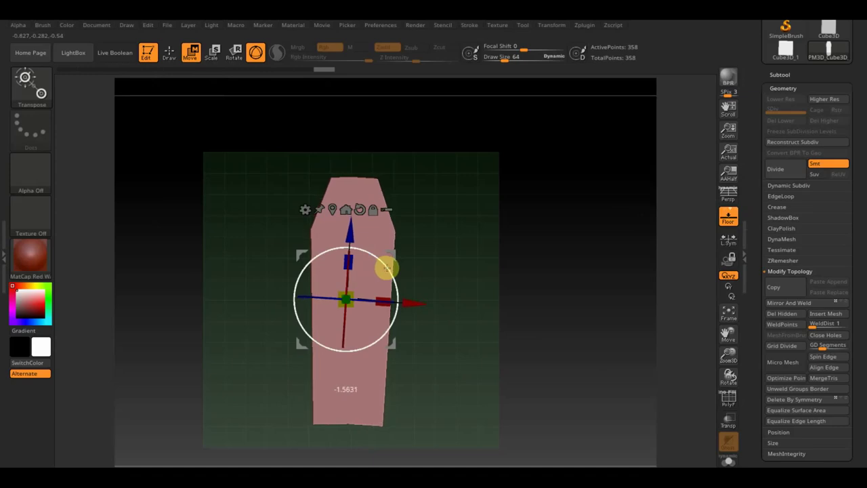
{"action": "left_click_drag", "start_coordinate": [386, 267], "coordinate": [413, 307]}
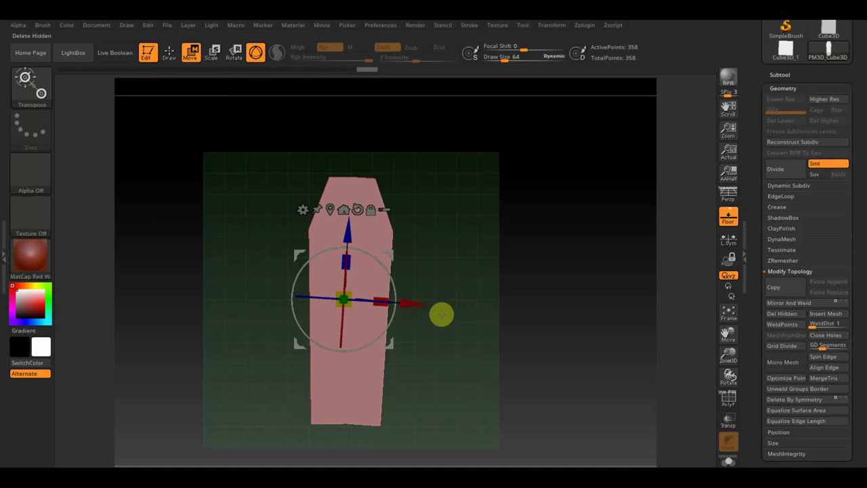
{"action": "left_click", "coordinate": [807, 305]}
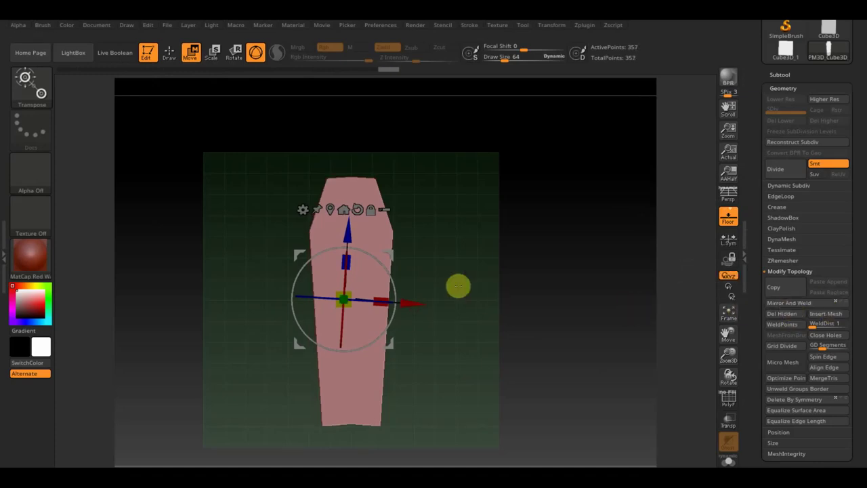
- Nudge and rotate the mesh again, re-apply Mirror And Weld, and orbit to check the result
{"action": "left_click_drag", "start_coordinate": [387, 272], "coordinate": [389, 274]}
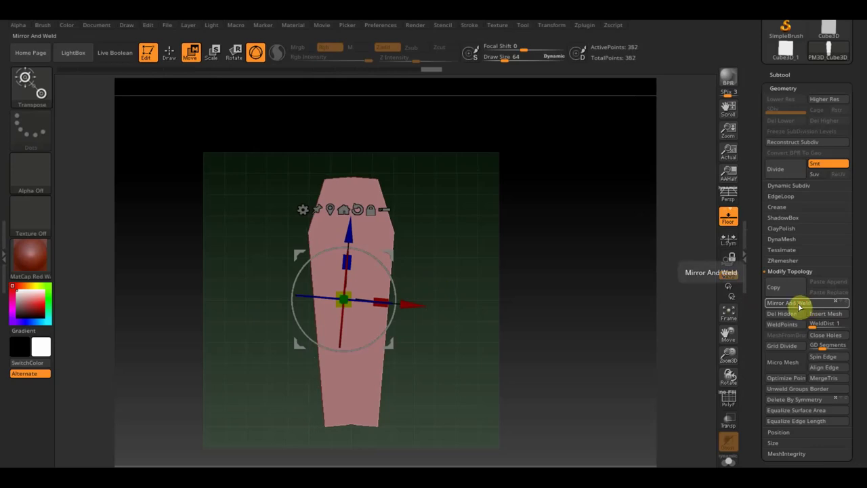
{"action": "left_click_drag", "start_coordinate": [373, 257], "coordinate": [373, 264]}
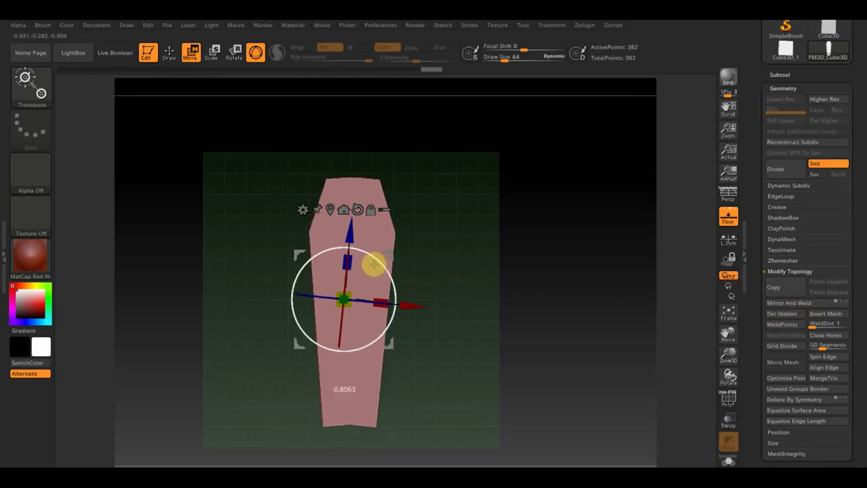
{"action": "left_click_drag", "start_coordinate": [415, 306], "coordinate": [412, 309]}
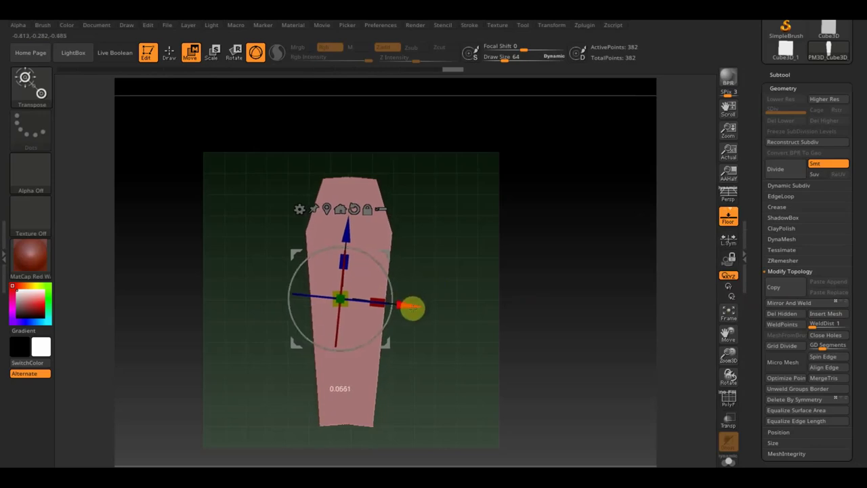
{"action": "left_click", "coordinate": [792, 305]}
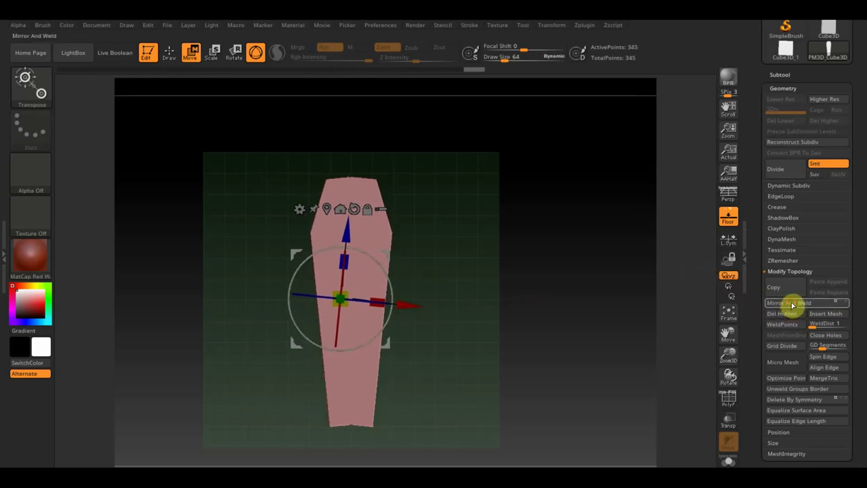
{"action": "mouse_move", "coordinate": [647, 330]}
{"action": "left_mouse_down"}
{"action": "mouse_move", "coordinate": [612, 287]}
{"action": "mouse_move", "coordinate": [612, 252]}
{"action": "mouse_move", "coordinate": [584, 342]}
{"action": "mouse_move", "coordinate": [645, 350]}
{"action": "mouse_move", "coordinate": [648, 323]}
{"action": "mouse_move", "coordinate": [553, 377]}
{"action": "mouse_move", "coordinate": [554, 393]}
{"action": "mouse_move", "coordinate": [601, 361]}
{"action": "mouse_move", "coordinate": [584, 358]}
{"action": "mouse_move", "coordinate": [596, 372]}
{"action": "left_mouse_up"}
{"action": "left_click", "coordinate": [169, 52]}
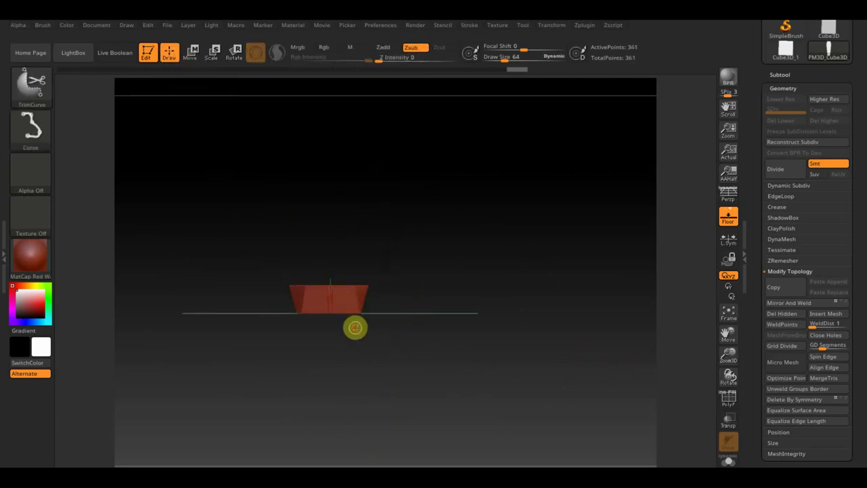
- Slice angled TrimCurve cuts off the box's left end
{"action": "mouse_move", "coordinate": [370, 324]}
{"action": "left_mouse_down"}
{"action": "mouse_move", "coordinate": [433, 323]}
{"action": "mouse_move", "coordinate": [418, 339]}
{"action": "mouse_move", "coordinate": [429, 370]}
{"action": "mouse_move", "coordinate": [428, 359]}
{"action": "mouse_move", "coordinate": [438, 361]}
{"action": "mouse_move", "coordinate": [453, 387]}
{"action": "mouse_move", "coordinate": [459, 374]}
{"action": "mouse_move", "coordinate": [457, 402]}
{"action": "mouse_move", "coordinate": [461, 323]}
{"action": "mouse_move", "coordinate": [469, 327]}
{"action": "left_mouse_up"}
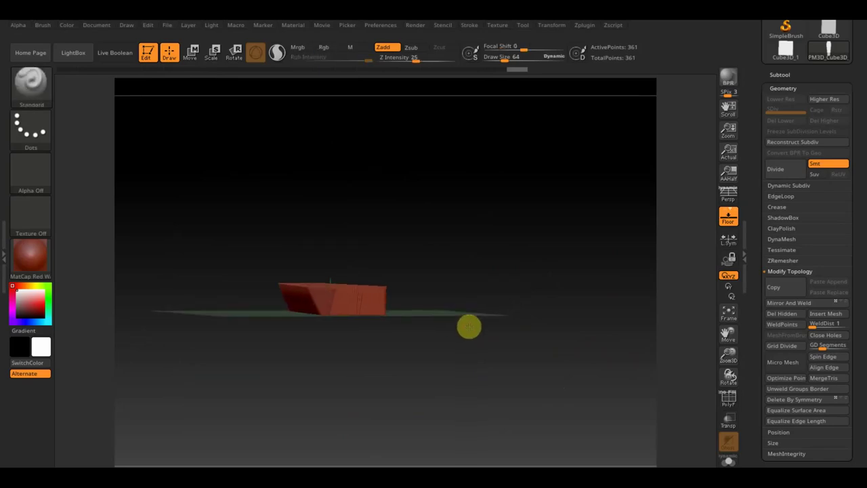
{"action": "key", "text": "ctrl+shift"}
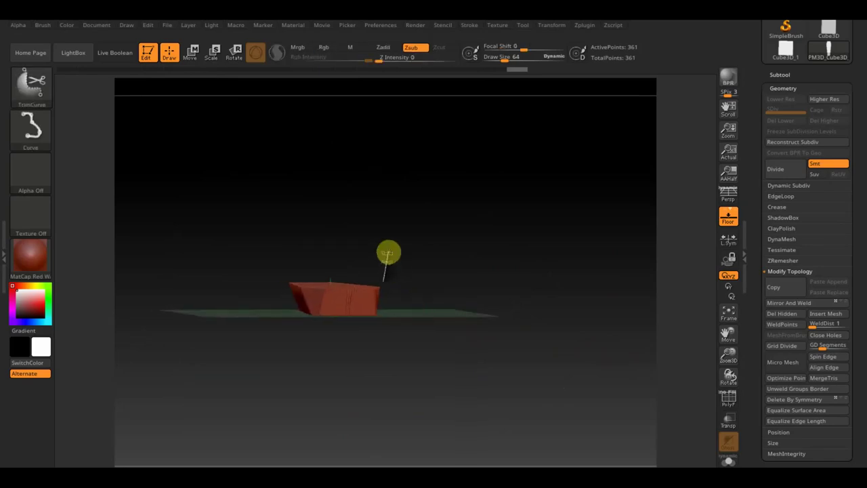
{"action": "mouse_move", "coordinate": [370, 329]}
{"action": "left_mouse_down", "text": "ctrl+shift"}
{"action": "mouse_move", "coordinate": [451, 321]}
{"action": "mouse_move", "coordinate": [424, 363]}
{"action": "mouse_move", "coordinate": [411, 339]}
{"action": "mouse_move", "coordinate": [446, 366]}
{"action": "mouse_move", "coordinate": [413, 360]}
{"action": "mouse_move", "coordinate": [440, 360]}
{"action": "mouse_move", "coordinate": [488, 333]}
{"action": "mouse_move", "coordinate": [482, 389]}
{"action": "mouse_move", "coordinate": [451, 403]}
{"action": "mouse_move", "coordinate": [483, 427]}
{"action": "mouse_move", "coordinate": [486, 397]}
{"action": "mouse_move", "coordinate": [496, 405]}
{"action": "mouse_move", "coordinate": [511, 395]}
{"action": "mouse_move", "coordinate": [490, 366]}
{"action": "left_mouse_up", "text": "ctrl+shift"}
{"action": "key", "text": "ctrl+shift"}
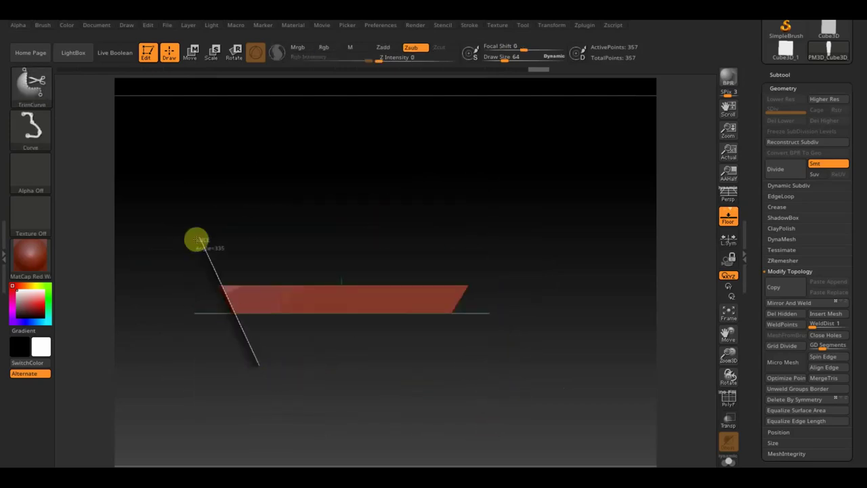
{"action": "left_click_drag", "start_coordinate": [259, 369], "coordinate": [197, 238]}
{"action": "key", "text": "ctrl+shift"}
- Cut two more angled slices across the right end, leaving sloped sides at 347 points
{"action": "mouse_move", "coordinate": [469, 343]}
{"action": "left_mouse_down"}
{"action": "mouse_move", "coordinate": [517, 393]}
{"action": "mouse_move", "coordinate": [522, 360]}
{"action": "left_mouse_up"}
{"action": "left_click_drag", "start_coordinate": [480, 233], "coordinate": [451, 313], "text": "ctrl+shift"}
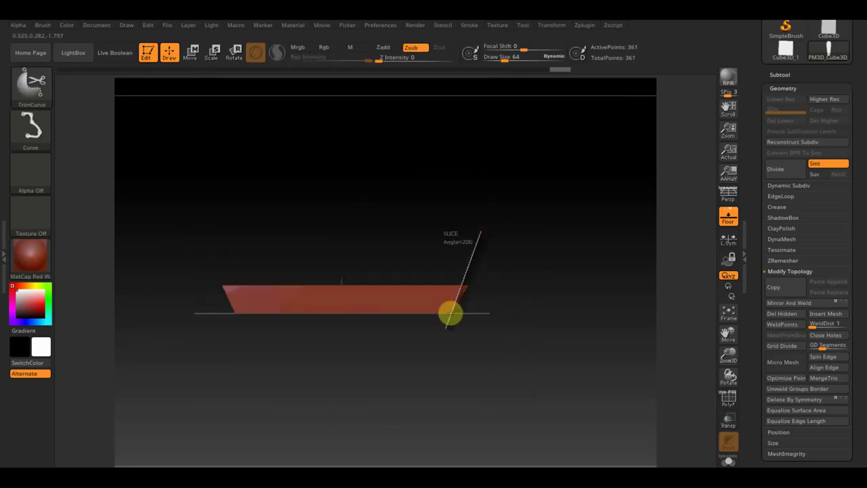
{"action": "mouse_move", "coordinate": [488, 260]}
{"action": "left_mouse_down", "text": "ctrl+shift"}
{"action": "mouse_move", "coordinate": [468, 277]}
{"action": "mouse_move", "coordinate": [434, 349]}
{"action": "left_mouse_up", "text": "ctrl+shift"}
{"action": "mouse_move", "coordinate": [521, 312]}
{"action": "left_mouse_down"}
{"action": "mouse_move", "coordinate": [495, 383]}
{"action": "mouse_move", "coordinate": [515, 298]}
{"action": "mouse_move", "coordinate": [492, 339]}
{"action": "mouse_move", "coordinate": [486, 260]}
{"action": "mouse_move", "coordinate": [468, 348]}
{"action": "mouse_move", "coordinate": [506, 325]}
{"action": "mouse_move", "coordinate": [515, 350]}
{"action": "mouse_move", "coordinate": [475, 350]}
{"action": "left_mouse_up"}
{"action": "mouse_move", "coordinate": [413, 319]}
{"action": "left_mouse_down"}
{"action": "mouse_move", "coordinate": [413, 307]}
{"action": "mouse_move", "coordinate": [410, 333]}
{"action": "mouse_move", "coordinate": [383, 319]}
{"action": "mouse_move", "coordinate": [398, 323]}
{"action": "mouse_move", "coordinate": [410, 356]}
{"action": "mouse_move", "coordinate": [377, 349]}
{"action": "mouse_move", "coordinate": [378, 323]}
{"action": "mouse_move", "coordinate": [399, 321]}
{"action": "left_mouse_up"}
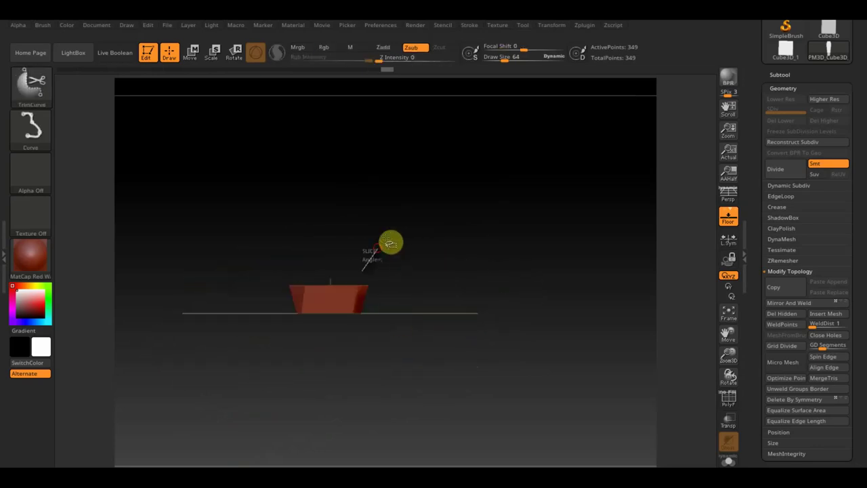
{"action": "mouse_move", "coordinate": [343, 352]}
{"action": "left_mouse_down"}
{"action": "mouse_move", "coordinate": [420, 354]}
{"action": "mouse_move", "coordinate": [407, 357]}
{"action": "mouse_move", "coordinate": [400, 381]}
{"action": "mouse_move", "coordinate": [427, 413]}
{"action": "mouse_move", "coordinate": [414, 346]}
{"action": "mouse_move", "coordinate": [470, 370]}
{"action": "mouse_move", "coordinate": [503, 345]}
{"action": "mouse_move", "coordinate": [503, 316]}
{"action": "mouse_move", "coordinate": [507, 427]}
{"action": "mouse_move", "coordinate": [517, 407]}
{"action": "left_mouse_up"}
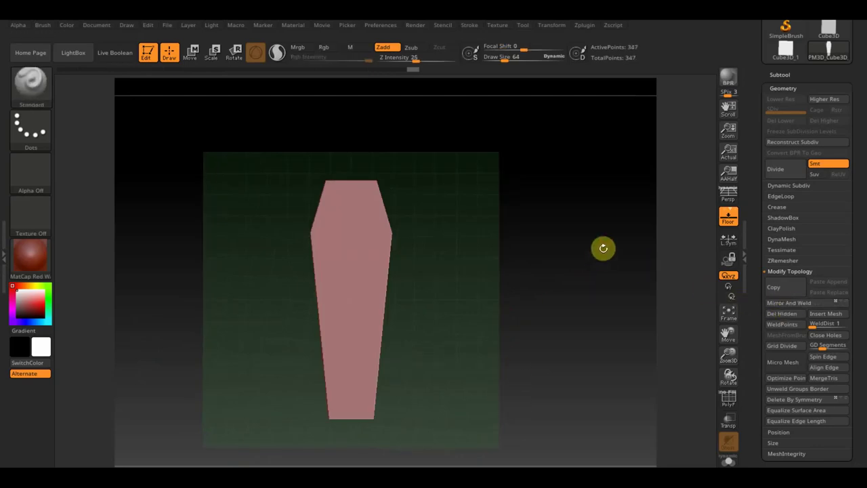
- Slice one more angled TrimCurve cut across the box so its sides taper toward the base
{"action": "mouse_move", "coordinate": [603, 271]}
{"action": "left_mouse_down"}
{"action": "mouse_move", "coordinate": [538, 287]}
{"action": "mouse_move", "coordinate": [528, 269]}
{"action": "mouse_move", "coordinate": [547, 252]}
{"action": "mouse_move", "coordinate": [566, 189]}
{"action": "mouse_move", "coordinate": [569, 230]}
{"action": "mouse_move", "coordinate": [524, 311]}
{"action": "mouse_move", "coordinate": [555, 295]}
{"action": "mouse_move", "coordinate": [571, 235]}
{"action": "mouse_move", "coordinate": [568, 244]}
{"action": "mouse_move", "coordinate": [542, 242]}
{"action": "mouse_move", "coordinate": [564, 279]}
{"action": "mouse_move", "coordinate": [556, 249]}
{"action": "left_mouse_up"}
{"action": "key", "text": "ctrl+shift"}
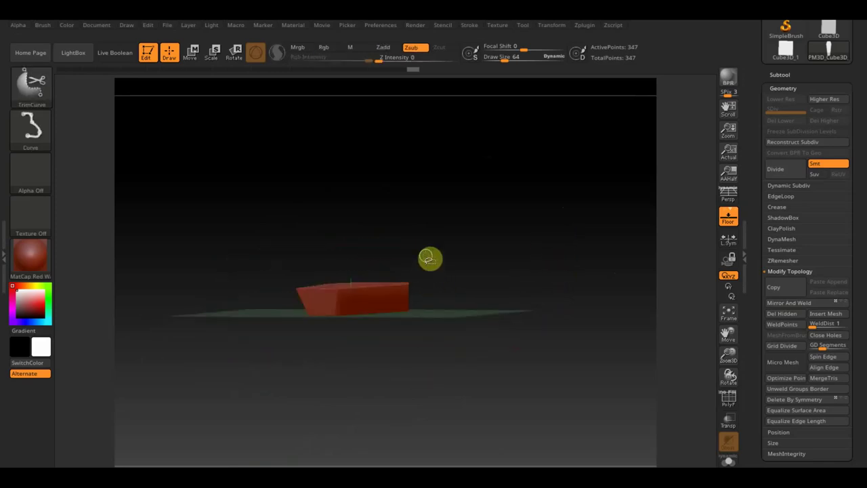
{"action": "mouse_move", "coordinate": [422, 246]}
{"action": "left_mouse_down", "text": "ctrl+shift"}
{"action": "mouse_move", "coordinate": [390, 338]}
{"action": "mouse_move", "coordinate": [422, 325]}
{"action": "mouse_move", "coordinate": [464, 332]}
{"action": "mouse_move", "coordinate": [474, 378]}
{"action": "mouse_move", "coordinate": [461, 356]}
{"action": "left_mouse_up", "text": "ctrl+shift"}
{"action": "mouse_move", "coordinate": [618, 336]}
{"action": "left_mouse_down"}
{"action": "mouse_move", "coordinate": [557, 362]}
{"action": "mouse_move", "coordinate": [591, 393]}
{"action": "mouse_move", "coordinate": [567, 368]}
{"action": "mouse_move", "coordinate": [511, 379]}
{"action": "mouse_move", "coordinate": [534, 376]}
{"action": "left_mouse_up"}
{"action": "mouse_move", "coordinate": [540, 335]}
{"action": "left_mouse_down"}
{"action": "mouse_move", "coordinate": [555, 405]}
{"action": "mouse_move", "coordinate": [599, 380]}
{"action": "mouse_move", "coordinate": [572, 424]}
{"action": "mouse_move", "coordinate": [581, 397]}
{"action": "mouse_move", "coordinate": [577, 233]}
{"action": "mouse_move", "coordinate": [579, 240]}
{"action": "left_mouse_up"}
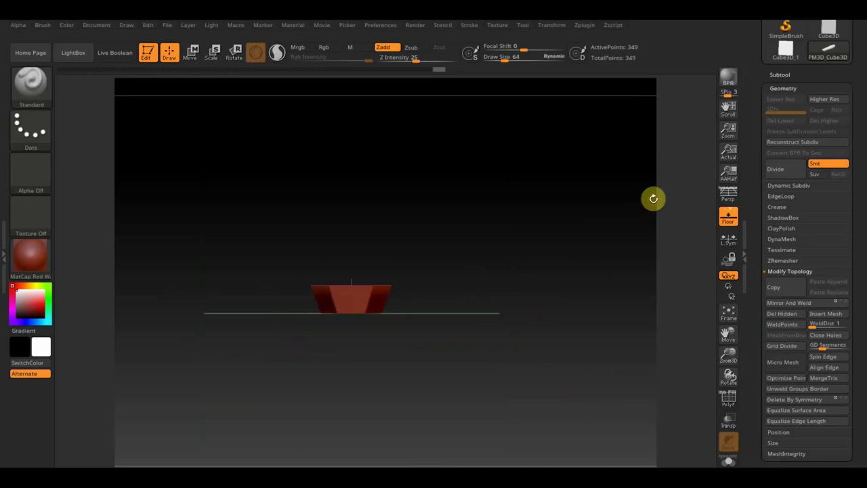
- Remesh the coffin with DynaMesh at Resolution 584, reaching about 1.378 million points
{"action": "left_click", "coordinate": [781, 74]}
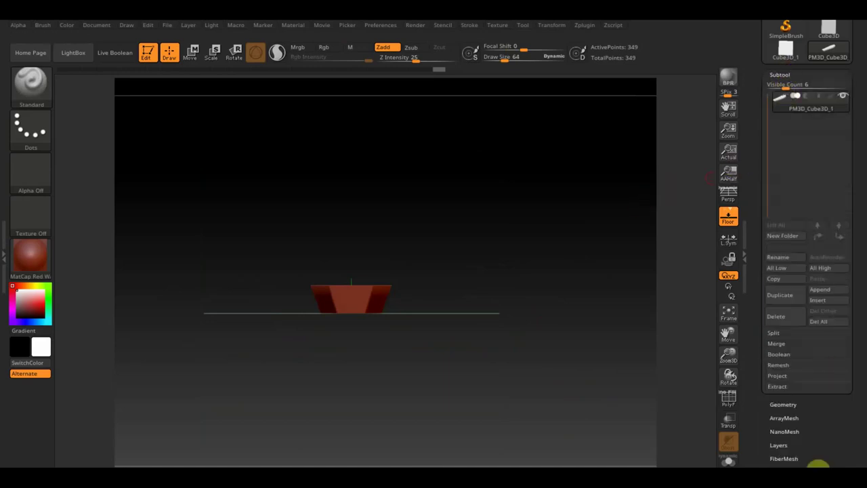
{"action": "left_click", "coordinate": [784, 405]}
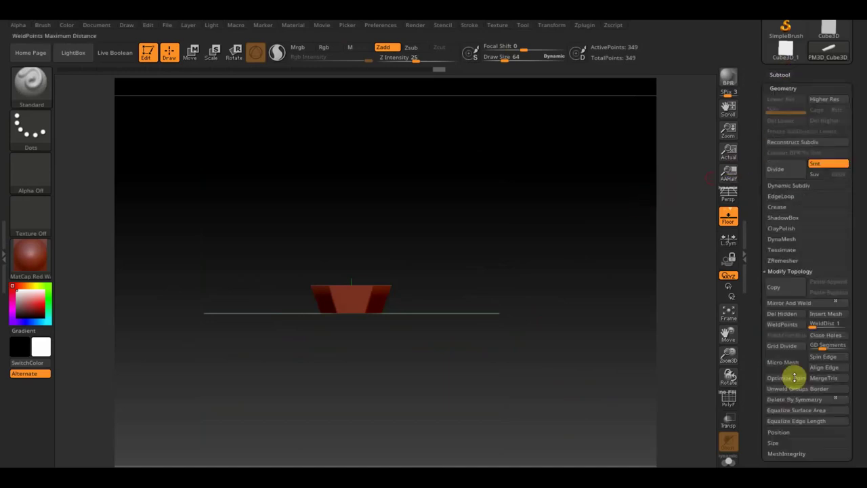
{"action": "left_click", "coordinate": [786, 240]}
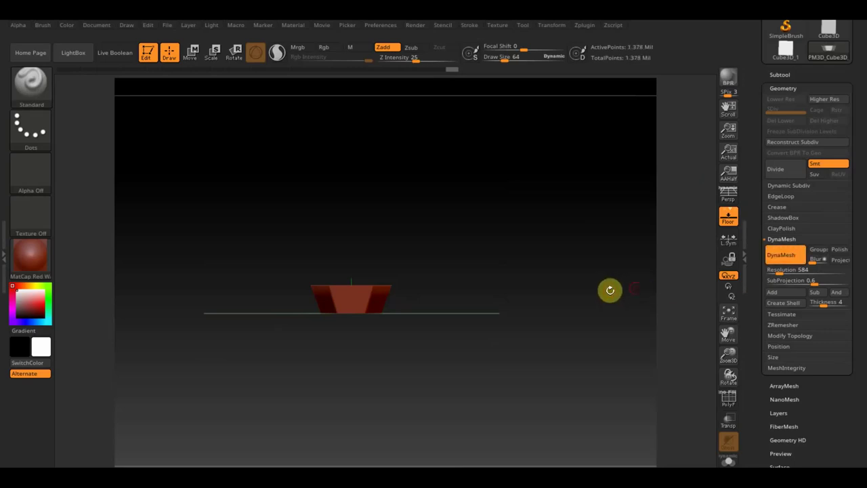
{"action": "left_click_drag", "start_coordinate": [598, 307], "coordinate": [583, 347]}
{"action": "left_click_drag", "start_coordinate": [554, 339], "coordinate": [698, 262], "text": "shift"}
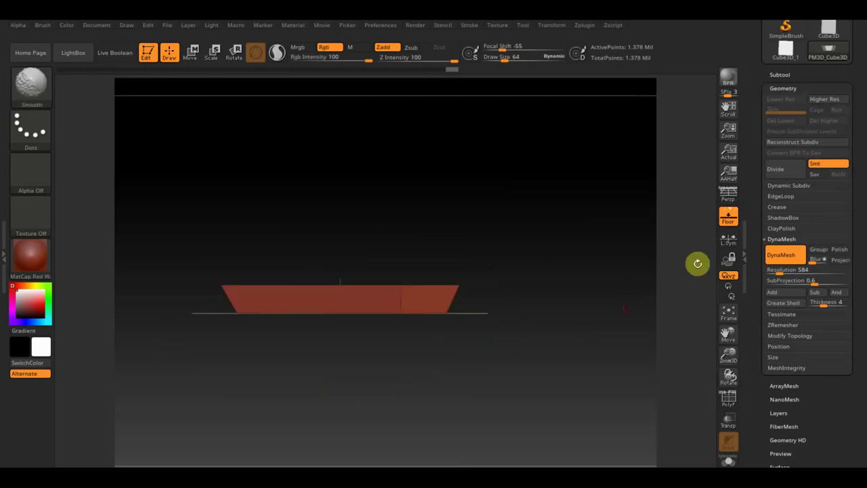
{"action": "left_click", "coordinate": [779, 75]}
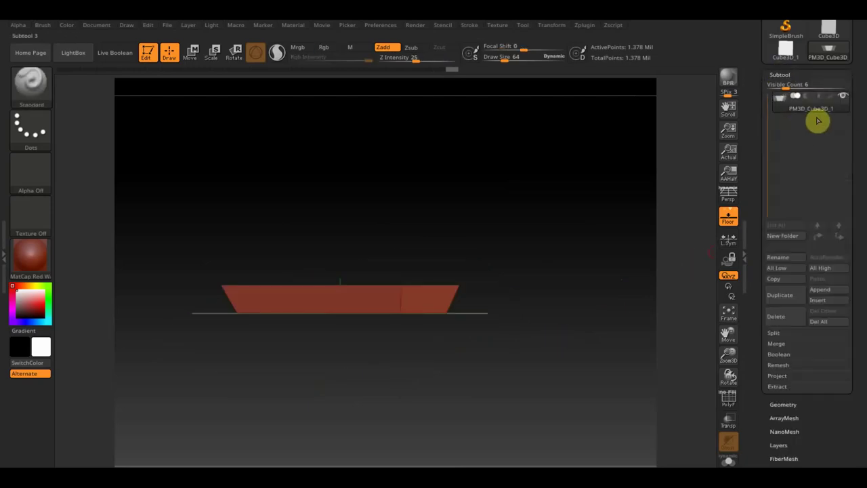
- Duplicate the coffin, turn on Transp/Ghost, and raise the copy slightly above the original
{"action": "left_click", "coordinate": [786, 296]}
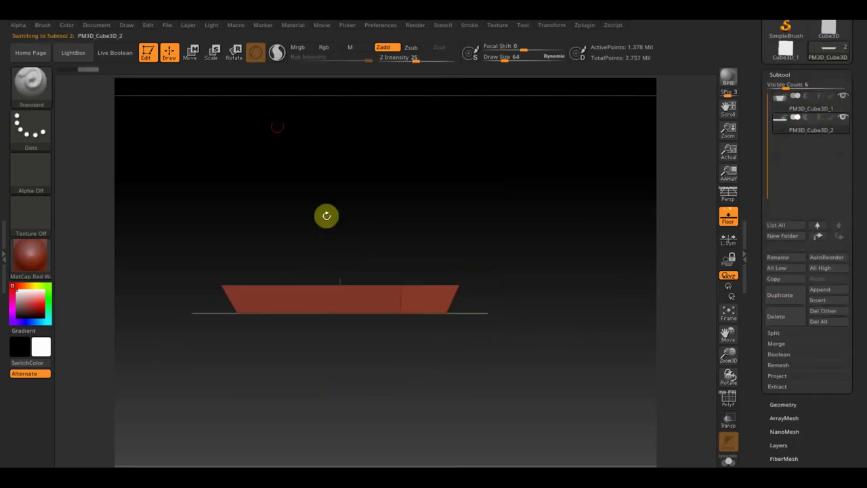
{"action": "key", "text": "w"}
{"action": "left_click_drag", "start_coordinate": [342, 236], "coordinate": [345, 221]}
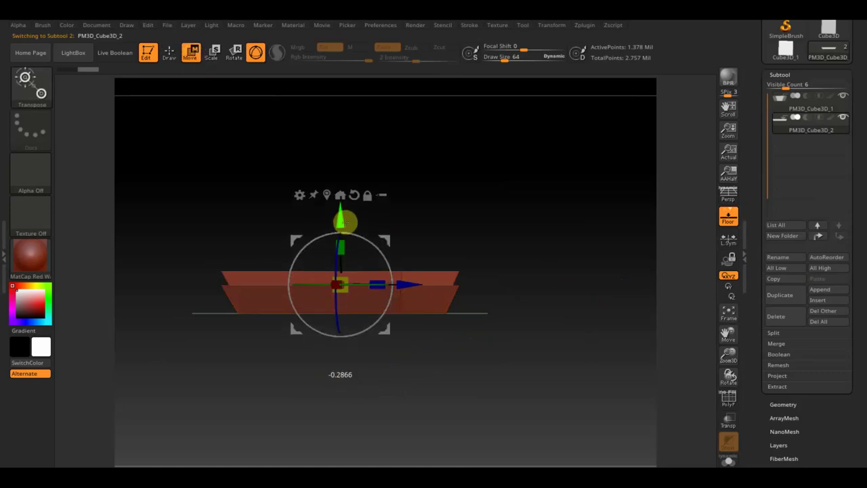
{"action": "left_click", "coordinate": [732, 423]}
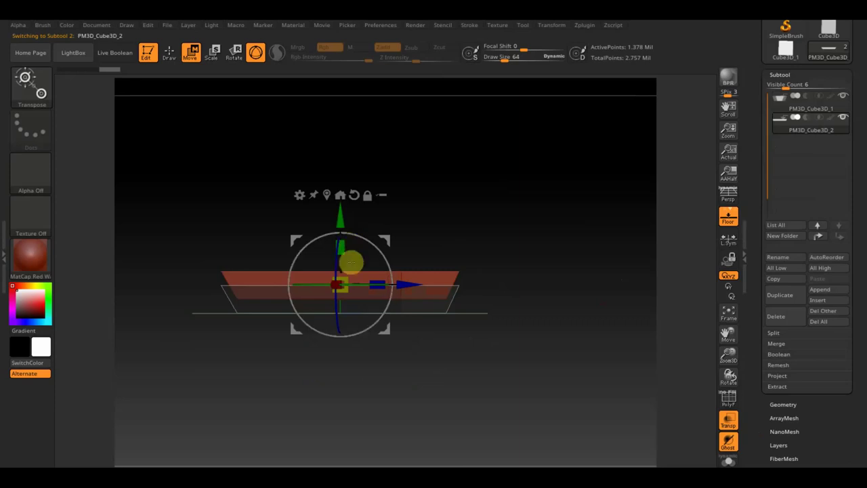
{"action": "mouse_move", "coordinate": [522, 240]}
{"action": "left_mouse_down"}
{"action": "mouse_move", "coordinate": [529, 302]}
{"action": "mouse_move", "coordinate": [530, 249]}
{"action": "left_mouse_up"}
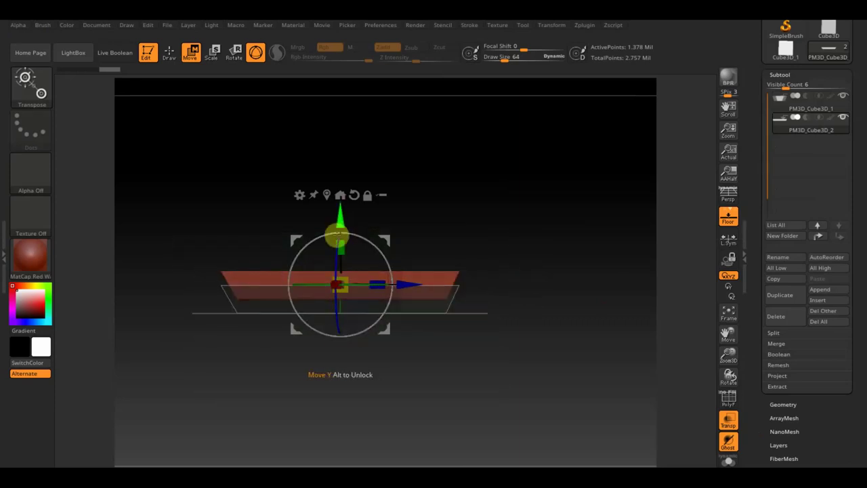
{"action": "left_click_drag", "start_coordinate": [344, 212], "coordinate": [344, 217]}
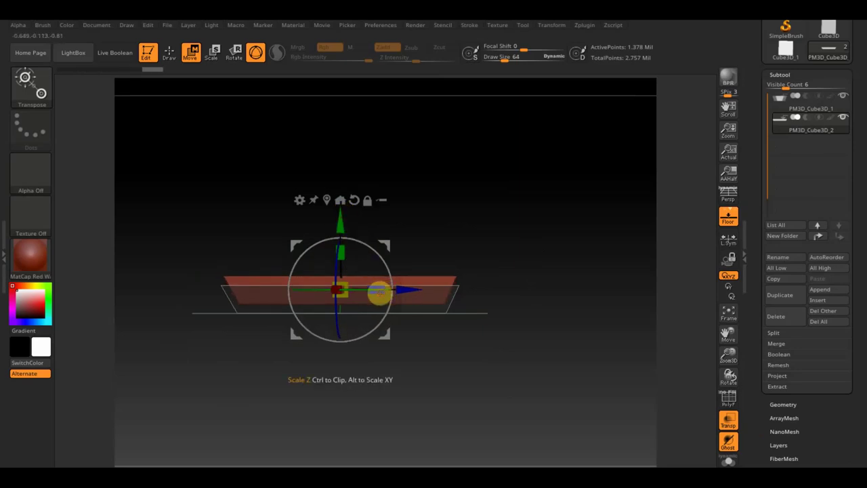
{"action": "left_click_drag", "start_coordinate": [341, 218], "coordinate": [341, 221]}
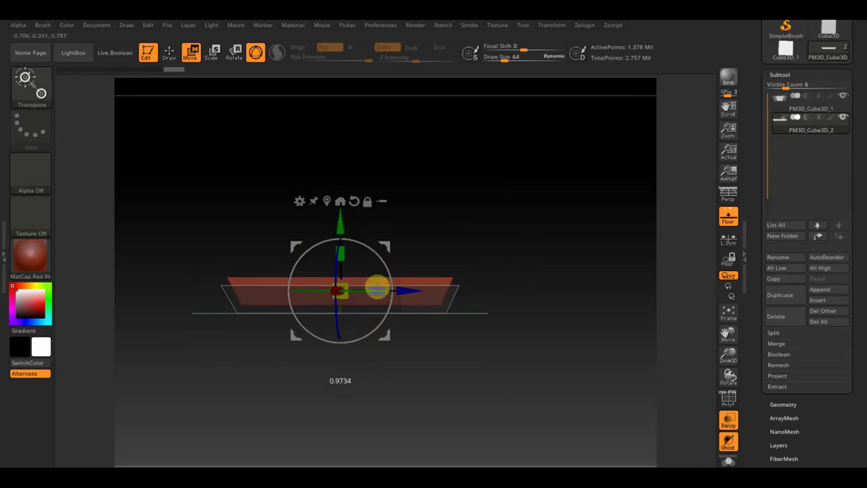
- Rotate the duplicate slightly and adjust its width and length against the original
{"action": "left_click_drag", "start_coordinate": [482, 221], "coordinate": [488, 337]}
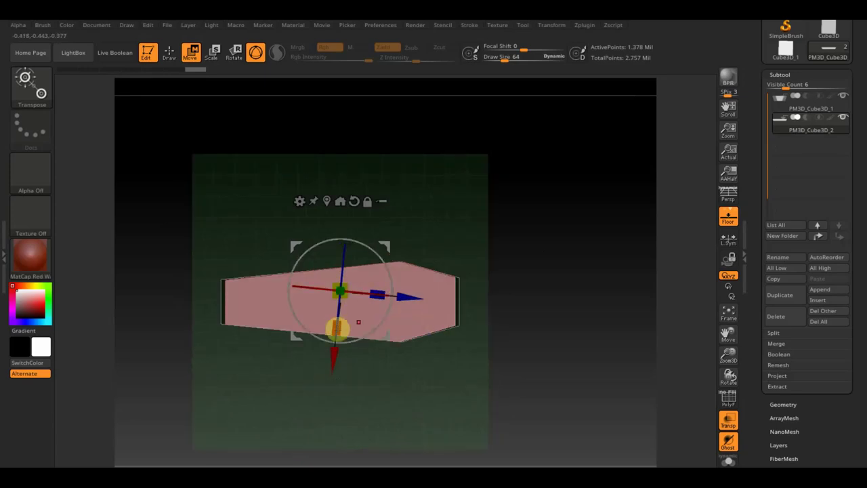
{"action": "left_click_drag", "start_coordinate": [390, 275], "coordinate": [389, 271]}
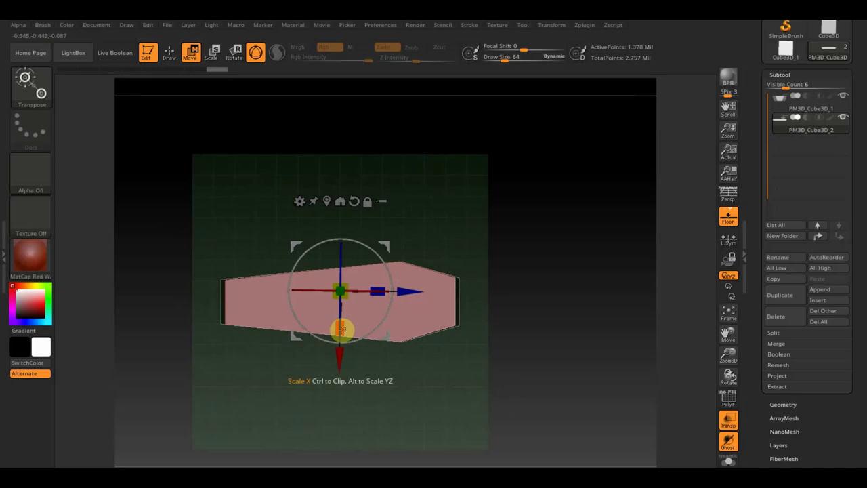
{"action": "left_click_drag", "start_coordinate": [344, 328], "coordinate": [343, 326]}
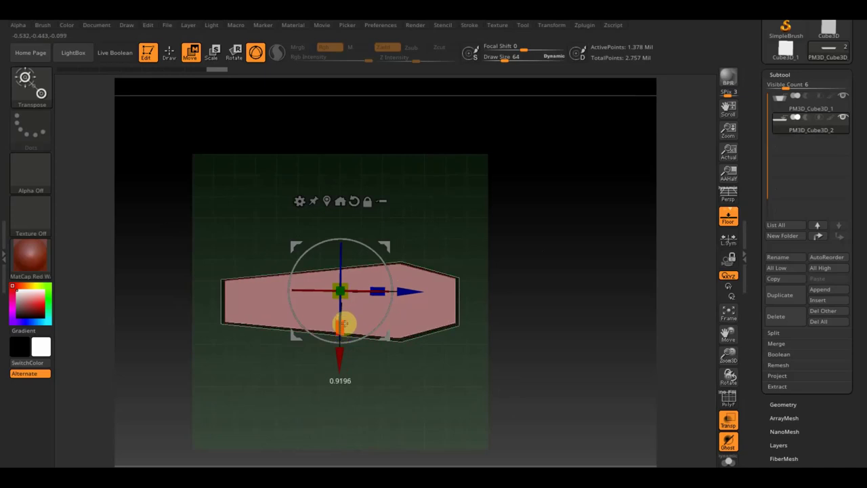
{"action": "mouse_move", "coordinate": [438, 395]}
{"action": "left_mouse_down"}
{"action": "mouse_move", "coordinate": [456, 435]}
{"action": "mouse_move", "coordinate": [542, 429]}
{"action": "mouse_move", "coordinate": [544, 410]}
{"action": "left_mouse_up"}
{"action": "mouse_move", "coordinate": [524, 349]}
{"action": "left_mouse_down"}
{"action": "mouse_move", "coordinate": [558, 434]}
{"action": "mouse_move", "coordinate": [529, 368]}
{"action": "mouse_move", "coordinate": [529, 423]}
{"action": "left_mouse_up"}
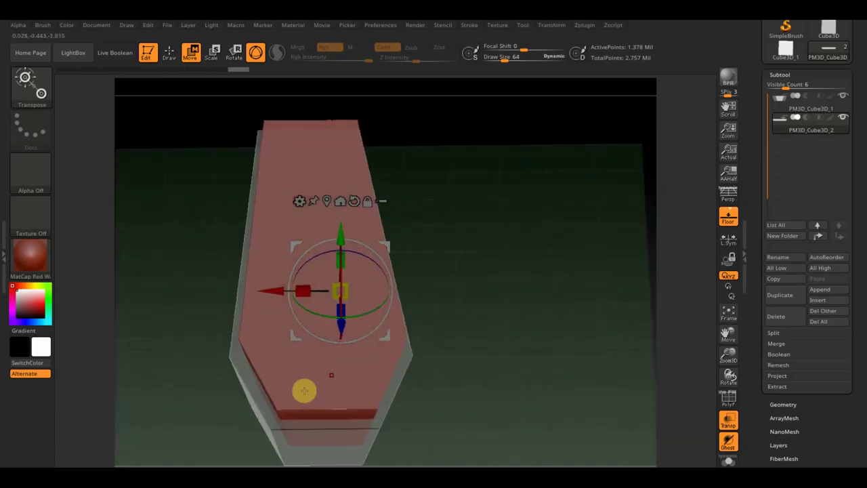
{"action": "left_click_drag", "start_coordinate": [304, 288], "coordinate": [300, 290]}
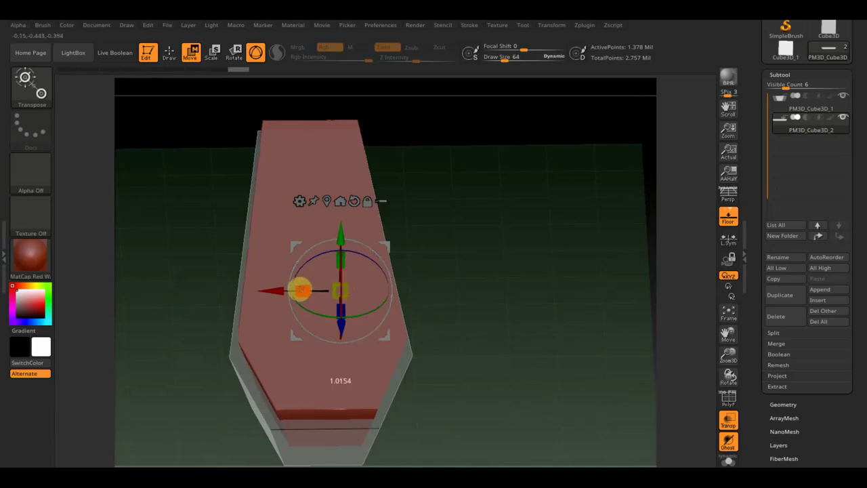
{"action": "mouse_move", "coordinate": [478, 271]}
{"action": "left_mouse_down"}
{"action": "mouse_move", "coordinate": [486, 300]}
{"action": "mouse_move", "coordinate": [477, 307]}
{"action": "left_mouse_up"}
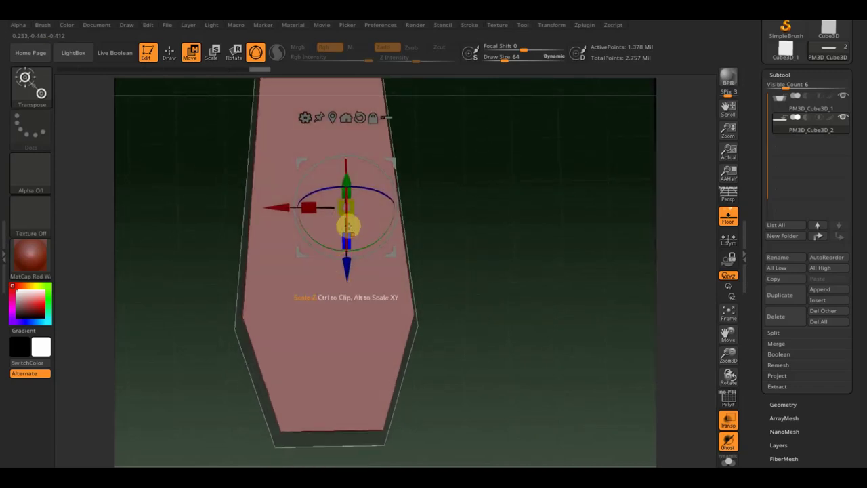
{"action": "left_click_drag", "start_coordinate": [349, 236], "coordinate": [347, 239]}
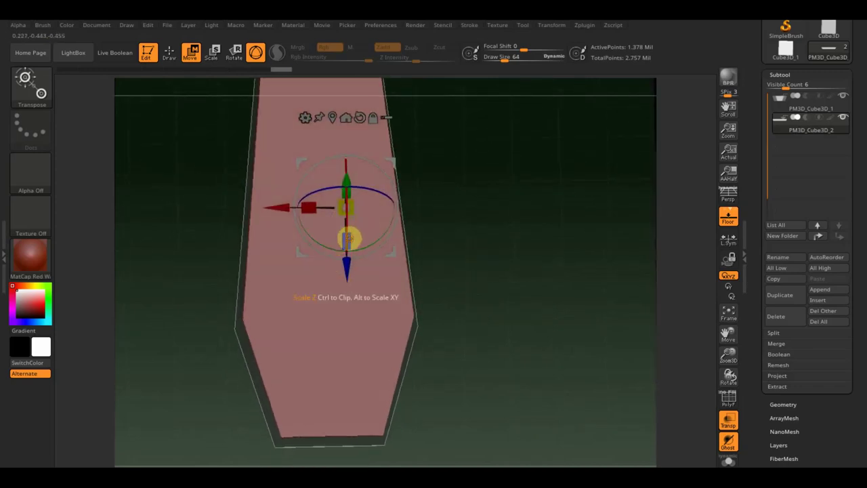
{"action": "left_click_drag", "start_coordinate": [312, 208], "coordinate": [270, 207]}
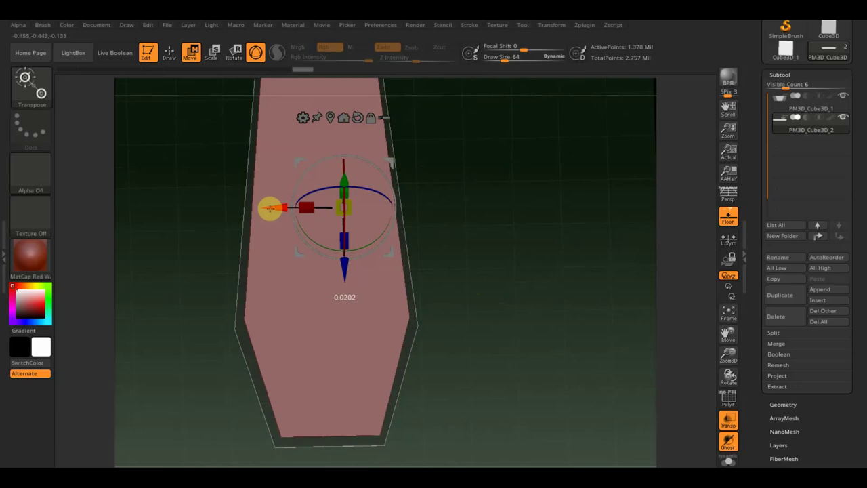
{"action": "mouse_move", "coordinate": [482, 251]}
{"action": "left_mouse_down"}
{"action": "mouse_move", "coordinate": [513, 357]}
{"action": "mouse_move", "coordinate": [515, 432]}
{"action": "mouse_move", "coordinate": [518, 302]}
{"action": "left_mouse_up"}
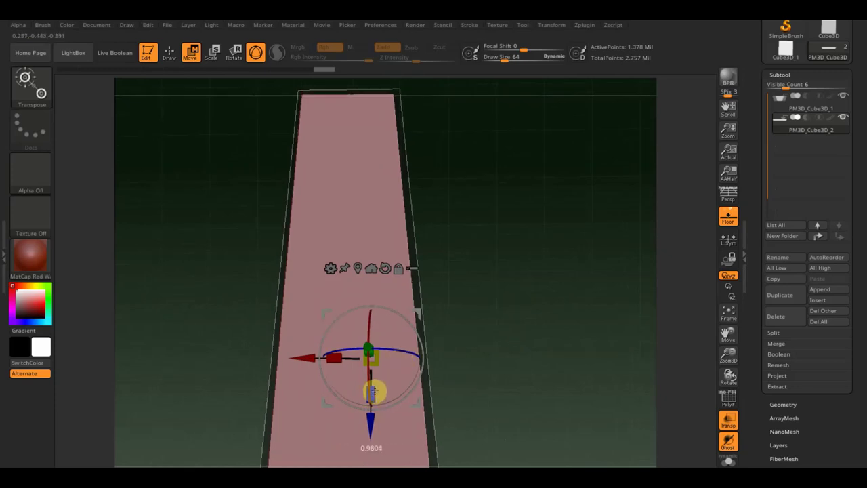
{"action": "mouse_move", "coordinate": [542, 368]}
{"action": "left_mouse_down"}
{"action": "mouse_move", "coordinate": [547, 198]}
{"action": "mouse_move", "coordinate": [529, 354]}
{"action": "mouse_move", "coordinate": [519, 355]}
{"action": "mouse_move", "coordinate": [509, 393]}
{"action": "mouse_move", "coordinate": [486, 318]}
{"action": "mouse_move", "coordinate": [468, 309]}
{"action": "mouse_move", "coordinate": [522, 329]}
{"action": "mouse_move", "coordinate": [576, 271]}
{"action": "mouse_move", "coordinate": [565, 198]}
{"action": "mouse_move", "coordinate": [577, 235]}
{"action": "left_mouse_up"}
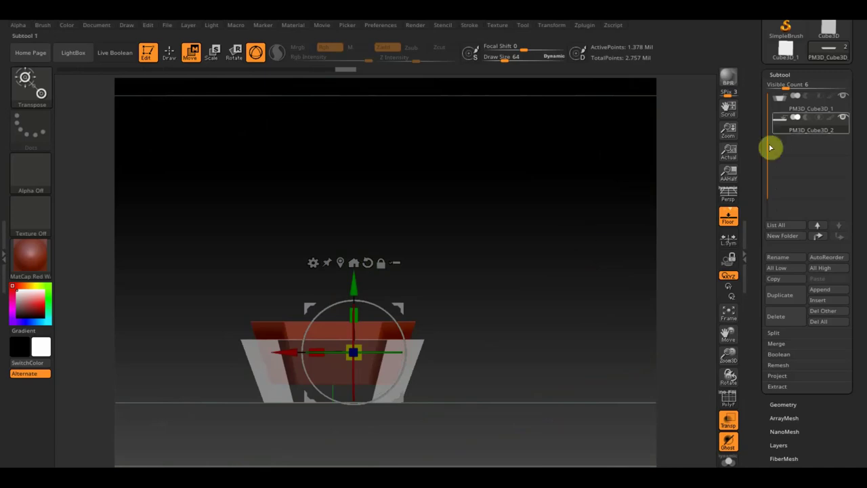
- Select subtool 1 and MergeDown both coffin pieces into PM3D_Cube3D_1, confirming the warning
{"action": "left_click", "coordinate": [784, 110]}
{"action": "left_click", "coordinate": [783, 346]}
{"action": "left_click", "coordinate": [790, 354]}
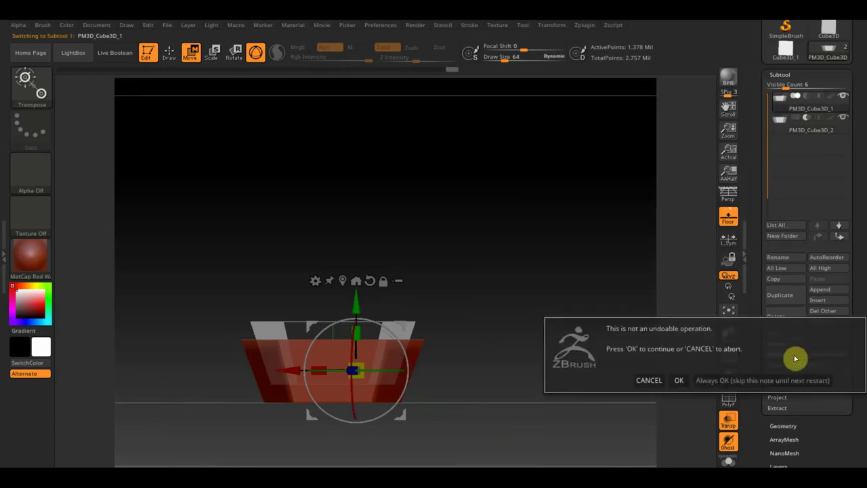
{"action": "left_click", "coordinate": [676, 380]}
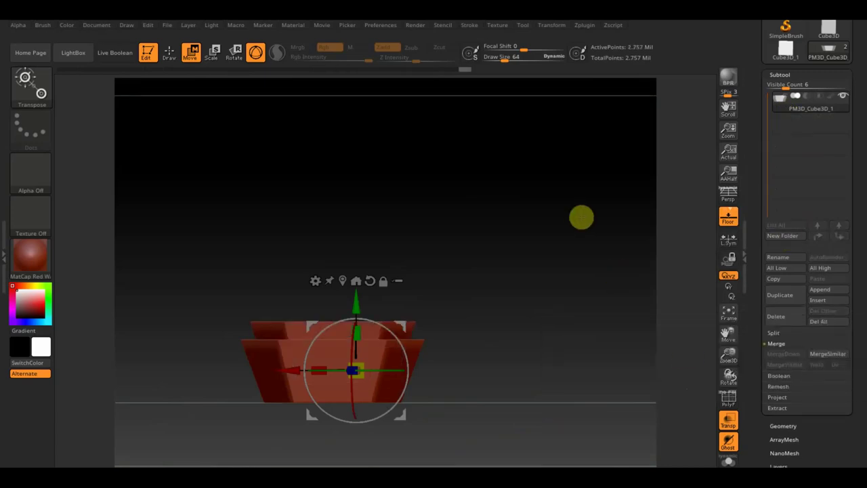
{"action": "left_click_drag", "start_coordinate": [517, 141], "coordinate": [568, 242], "text": "ctrl"}
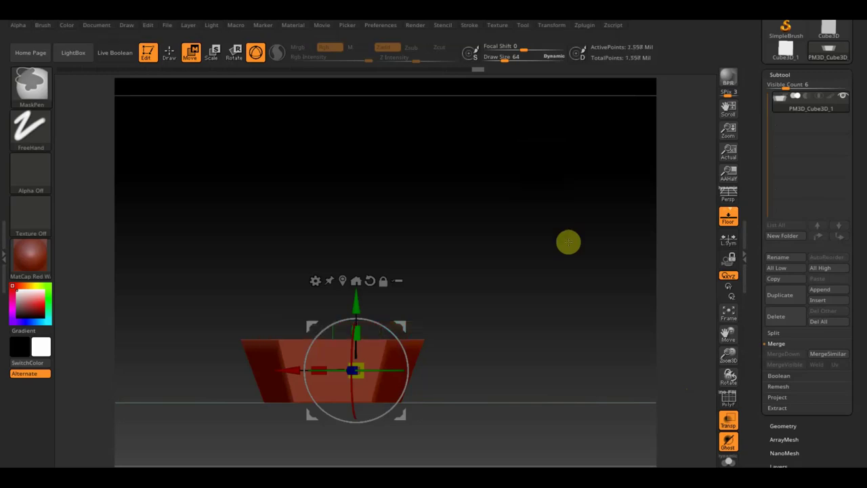
{"action": "mouse_move", "coordinate": [568, 242]}
{"action": "left_mouse_down"}
{"action": "mouse_move", "coordinate": [581, 300]}
{"action": "mouse_move", "coordinate": [595, 300]}
{"action": "mouse_move", "coordinate": [619, 235]}
{"action": "left_mouse_up"}
{"action": "mouse_move", "coordinate": [570, 168]}
{"action": "left_mouse_down", "text": "shift"}
{"action": "mouse_move", "coordinate": [596, 286]}
{"action": "mouse_move", "coordinate": [596, 228]}
{"action": "mouse_move", "coordinate": [542, 238]}
{"action": "mouse_move", "coordinate": [576, 243]}
{"action": "mouse_move", "coordinate": [550, 232]}
{"action": "mouse_move", "coordinate": [582, 210]}
{"action": "left_mouse_up", "text": "shift"}
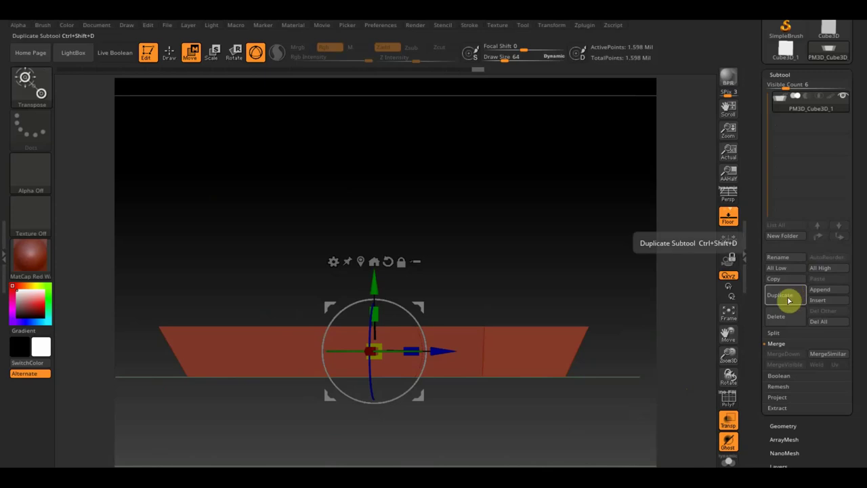
- Duplicate the hollowed coffin as PM3D_Cube3D_2 and position it on top of the original
{"action": "left_click", "coordinate": [797, 298]}
{"action": "left_click_drag", "start_coordinate": [619, 285], "coordinate": [566, 299]}
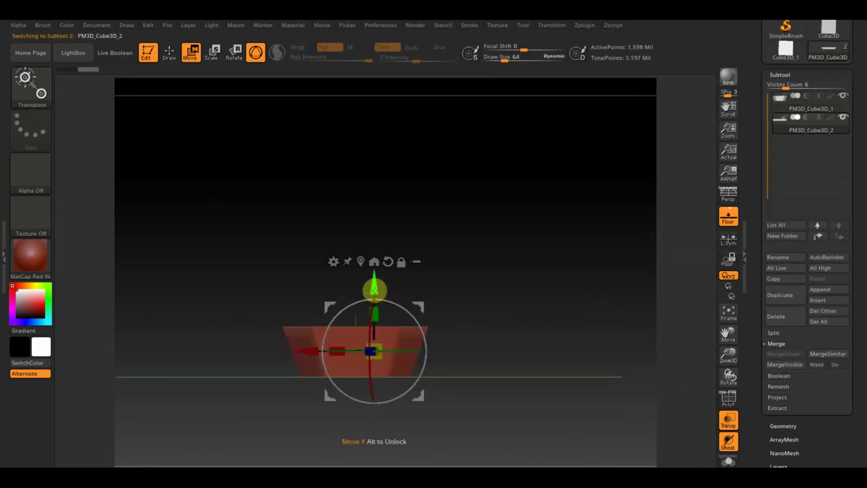
{"action": "left_click_drag", "start_coordinate": [310, 350], "coordinate": [288, 355]}
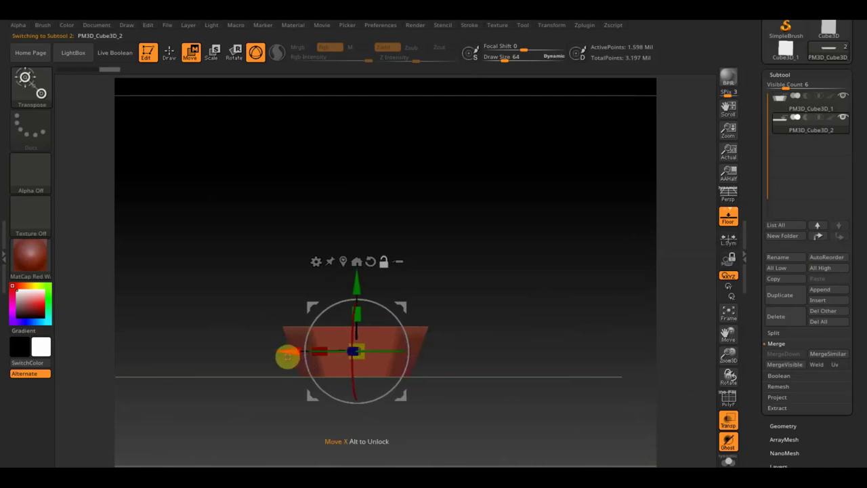
{"action": "mouse_move", "coordinate": [357, 278]}
{"action": "left_mouse_down", "text": "ctrl"}
{"action": "mouse_move", "coordinate": [352, 233]}
{"action": "mouse_move", "coordinate": [387, 253]}
{"action": "mouse_move", "coordinate": [402, 333]}
{"action": "mouse_move", "coordinate": [359, 368]}
{"action": "mouse_move", "coordinate": [330, 371]}
{"action": "left_mouse_up", "text": "ctrl"}
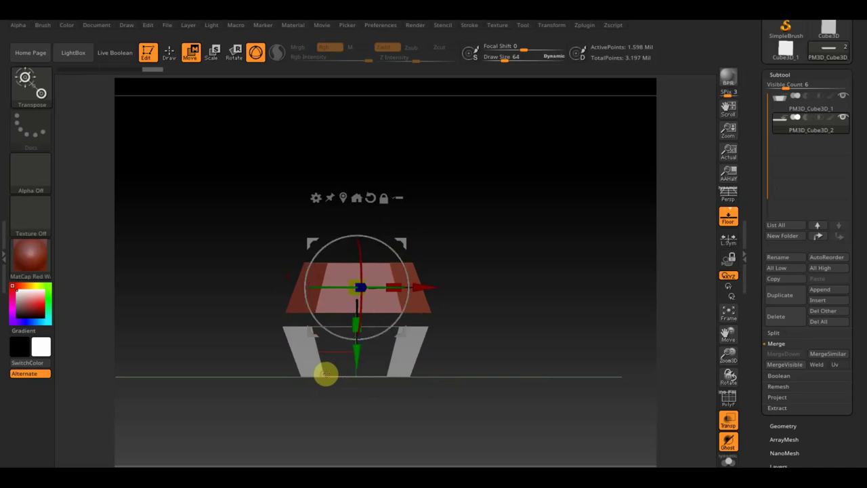
{"action": "left_click_drag", "start_coordinate": [353, 353], "coordinate": [353, 365]}
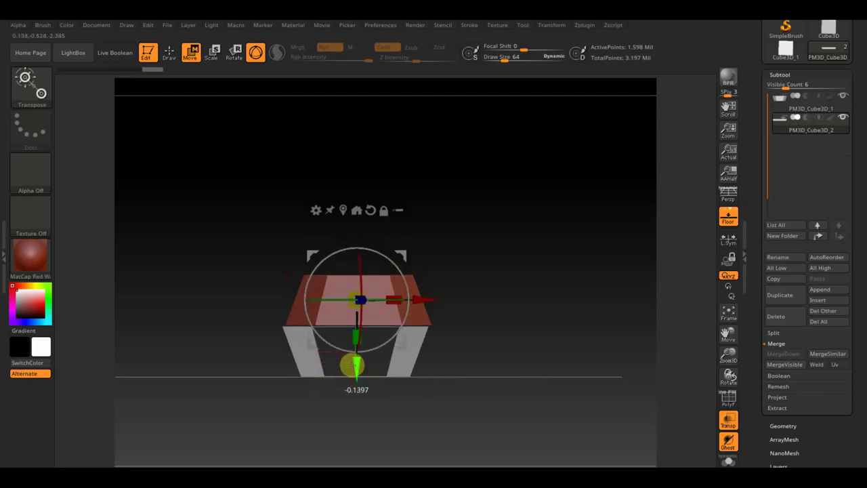
{"action": "left_click_drag", "start_coordinate": [435, 299], "coordinate": [431, 299]}
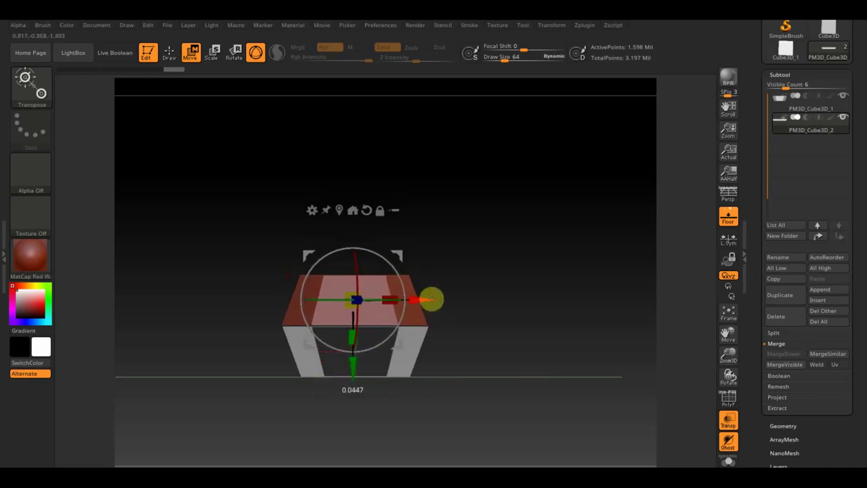
{"action": "mouse_move", "coordinate": [498, 332]}
{"action": "left_mouse_down"}
{"action": "mouse_move", "coordinate": [504, 413]}
{"action": "mouse_move", "coordinate": [565, 399]}
{"action": "mouse_move", "coordinate": [586, 365]}
{"action": "mouse_move", "coordinate": [587, 384]}
{"action": "mouse_move", "coordinate": [604, 381]}
{"action": "mouse_move", "coordinate": [565, 356]}
{"action": "mouse_move", "coordinate": [548, 365]}
{"action": "mouse_move", "coordinate": [536, 354]}
{"action": "mouse_move", "coordinate": [548, 424]}
{"action": "mouse_move", "coordinate": [563, 368]}
{"action": "mouse_move", "coordinate": [562, 416]}
{"action": "mouse_move", "coordinate": [546, 397]}
{"action": "mouse_move", "coordinate": [555, 373]}
{"action": "mouse_move", "coordinate": [549, 314]}
{"action": "mouse_move", "coordinate": [561, 332]}
{"action": "left_mouse_up"}
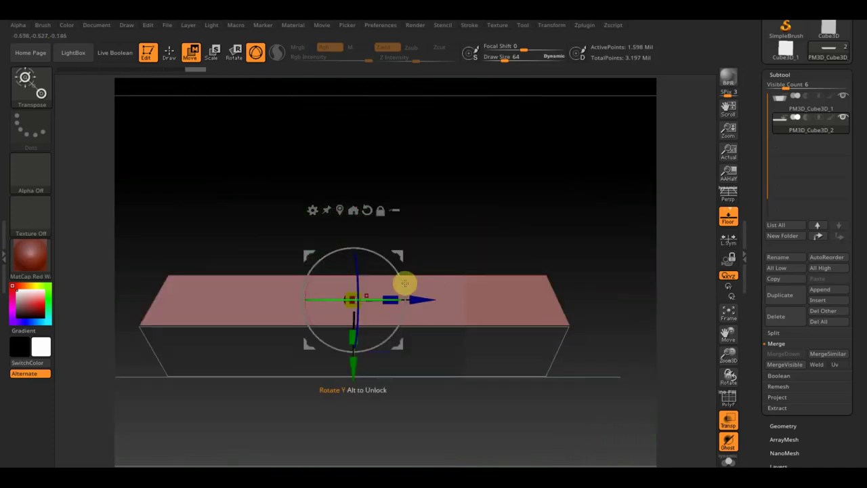
{"action": "left_click_drag", "start_coordinate": [533, 365], "coordinate": [604, 399]}
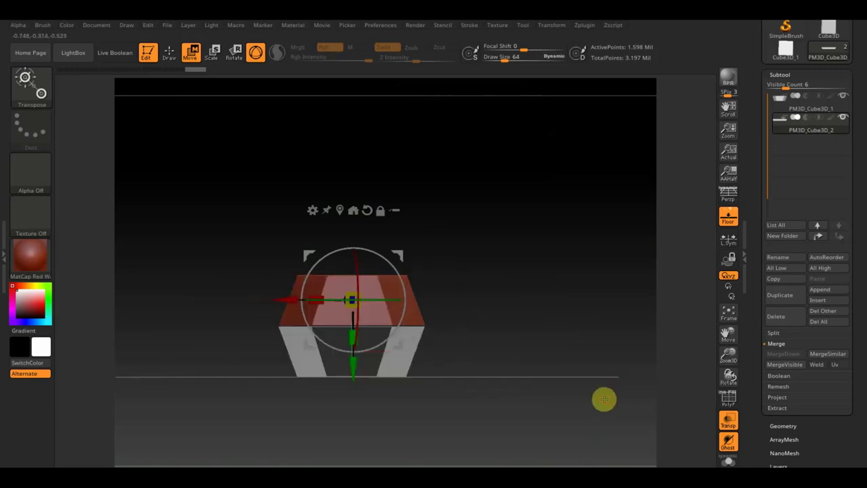
{"action": "mouse_move", "coordinate": [544, 327]}
{"action": "left_mouse_down"}
{"action": "mouse_move", "coordinate": [544, 378]}
{"action": "mouse_move", "coordinate": [538, 354]}
{"action": "left_mouse_up"}
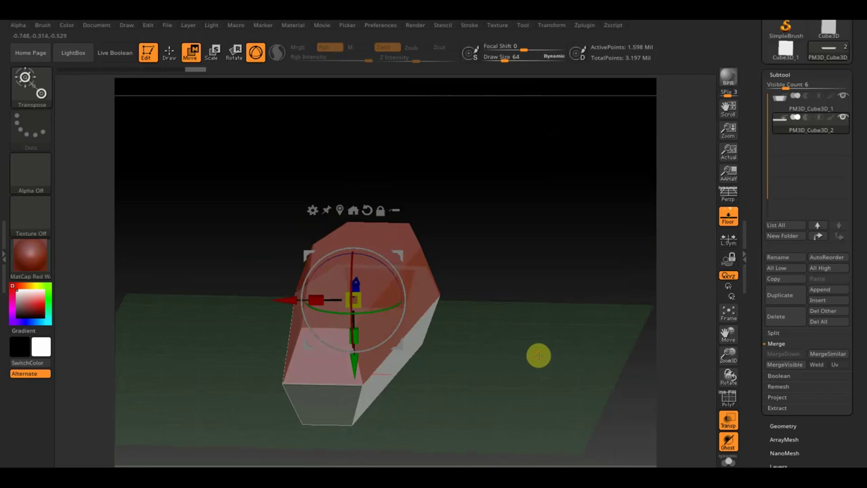
{"action": "mouse_move", "coordinate": [535, 324]}
{"action": "left_mouse_down"}
{"action": "mouse_move", "coordinate": [520, 344]}
{"action": "mouse_move", "coordinate": [548, 351]}
{"action": "left_mouse_up"}
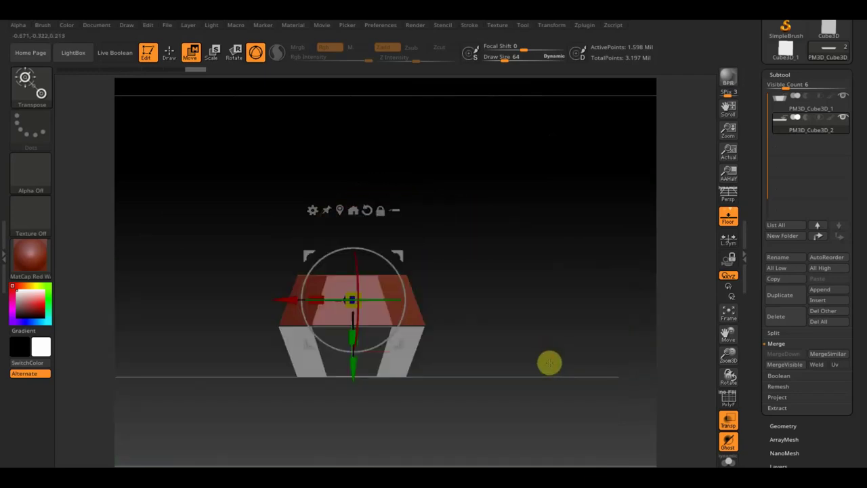
- Mask the duplicate's top, turn off Transp, and invert the mask so only the top slab is free
{"action": "key", "text": "q"}
{"action": "key", "text": "ctrl"}
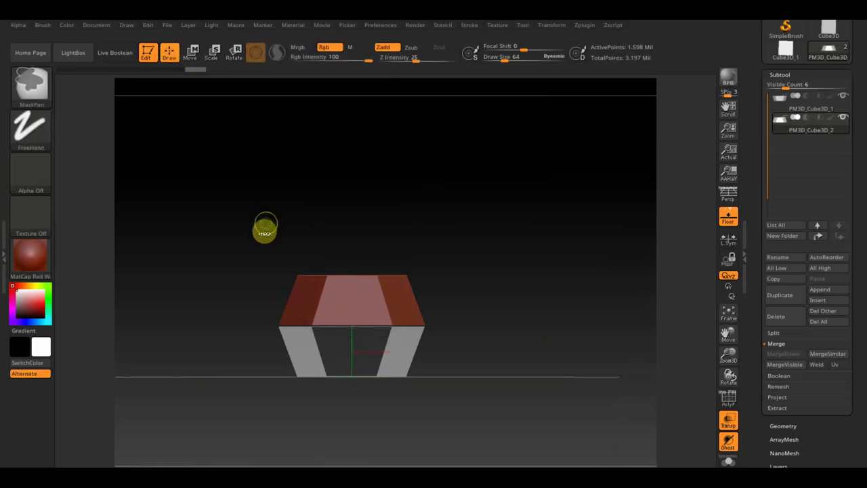
{"action": "left_click_drag", "start_coordinate": [271, 239], "coordinate": [416, 293], "text": "ctrl"}
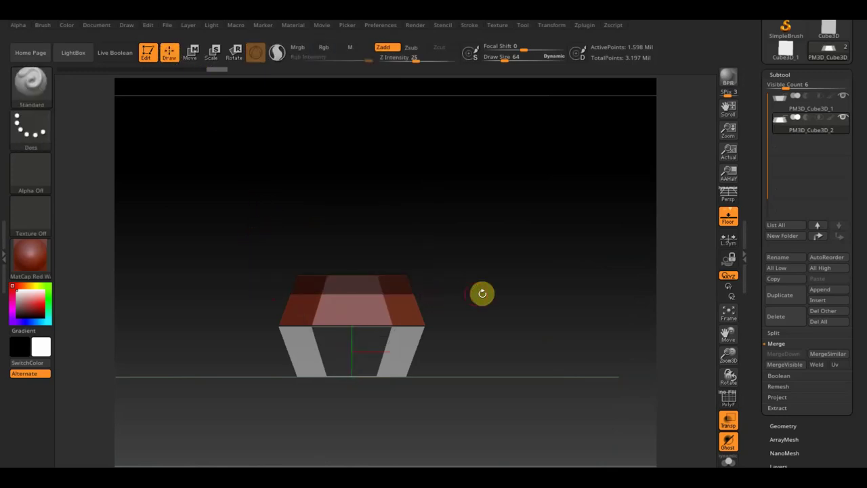
{"action": "left_click", "coordinate": [729, 420]}
{"action": "key", "text": "ctrl"}
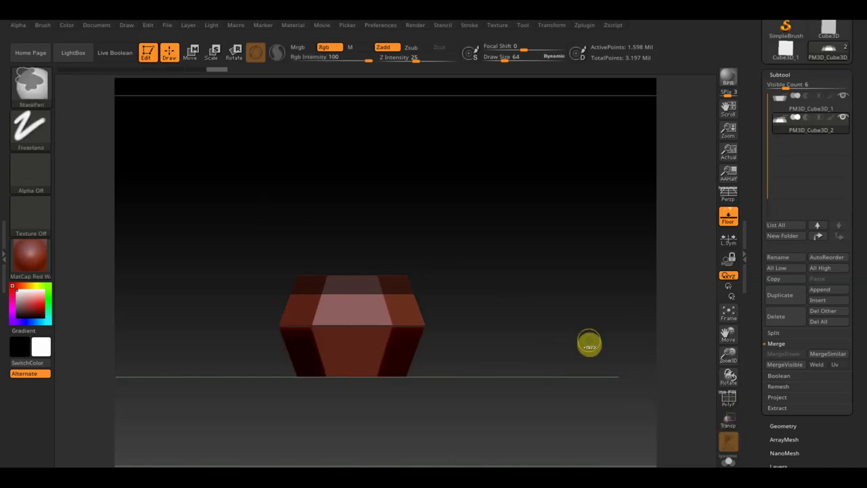
{"action": "left_click", "coordinate": [589, 346], "text": "ctrl"}
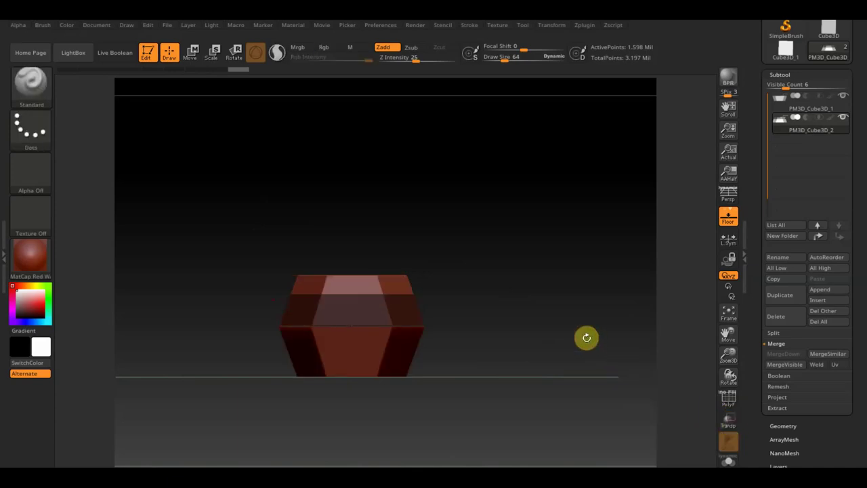
{"action": "left_click", "coordinate": [191, 53]}
{"action": "left_click_drag", "start_coordinate": [503, 237], "coordinate": [513, 308]}
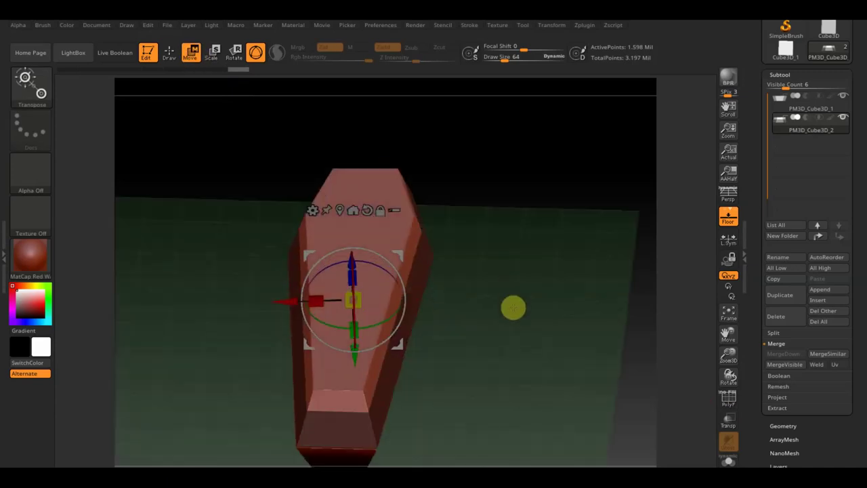
- Scale the unmasked top narrower along X and shorter along its length
{"action": "left_click_drag", "start_coordinate": [315, 298], "coordinate": [325, 299]}
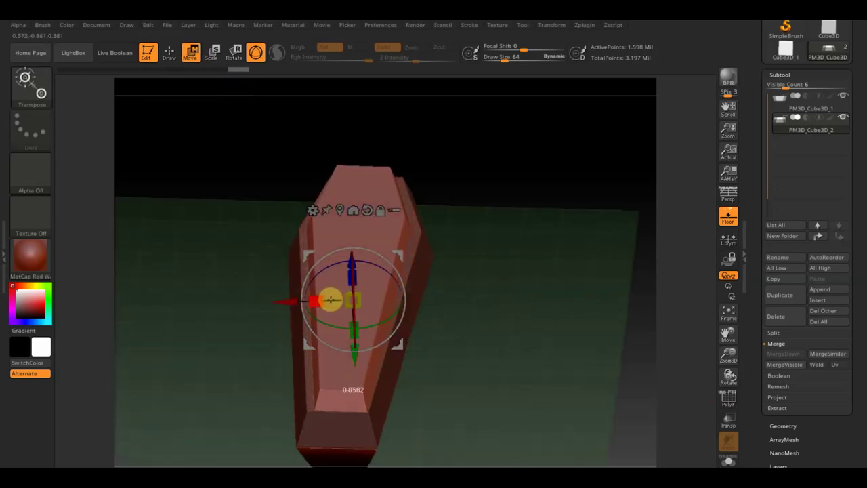
{"action": "mouse_move", "coordinate": [445, 302]}
{"action": "left_mouse_down"}
{"action": "mouse_move", "coordinate": [513, 329]}
{"action": "mouse_move", "coordinate": [522, 432]}
{"action": "mouse_move", "coordinate": [536, 441]}
{"action": "left_mouse_up"}
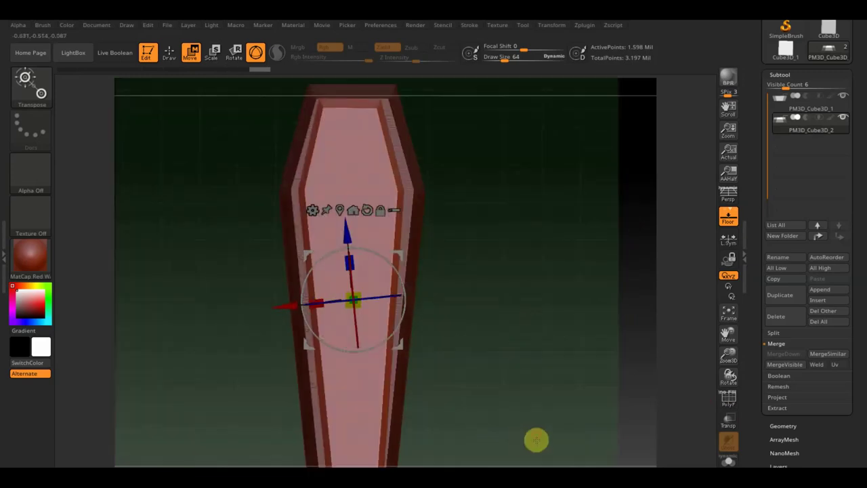
{"action": "key", "text": "ctrl+z"}
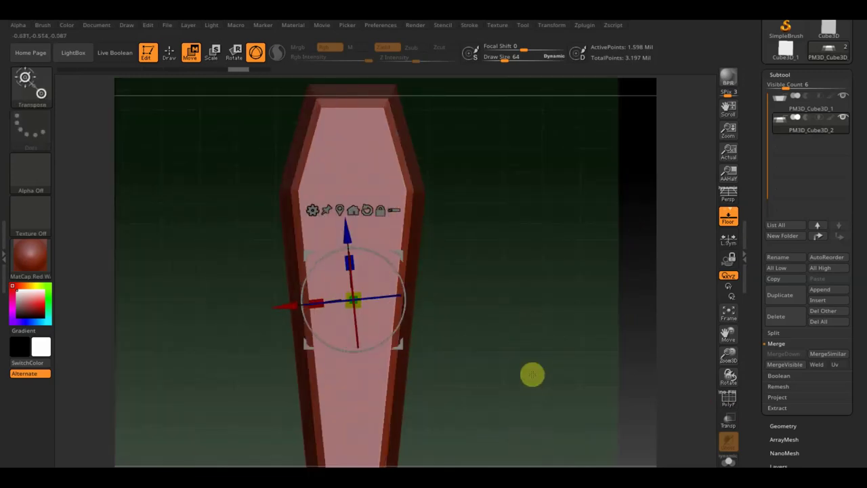
{"action": "left_click_drag", "start_coordinate": [386, 254], "coordinate": [389, 263]}
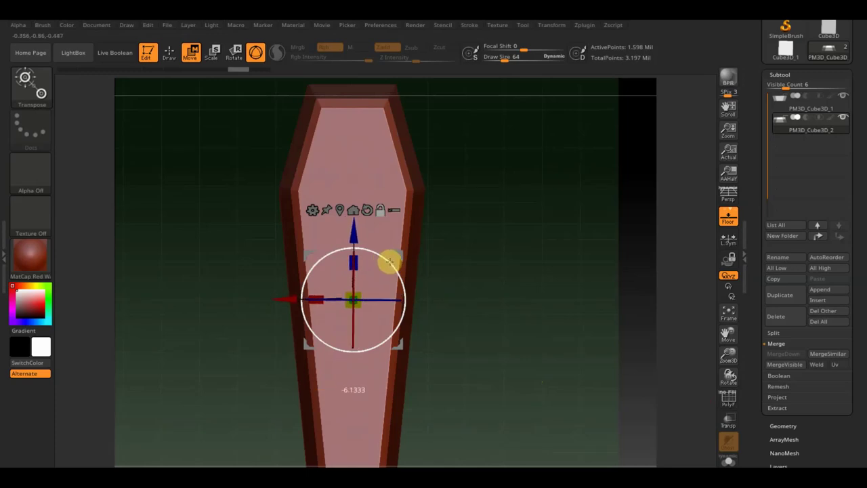
{"action": "left_click_drag", "start_coordinate": [316, 298], "coordinate": [324, 294]}
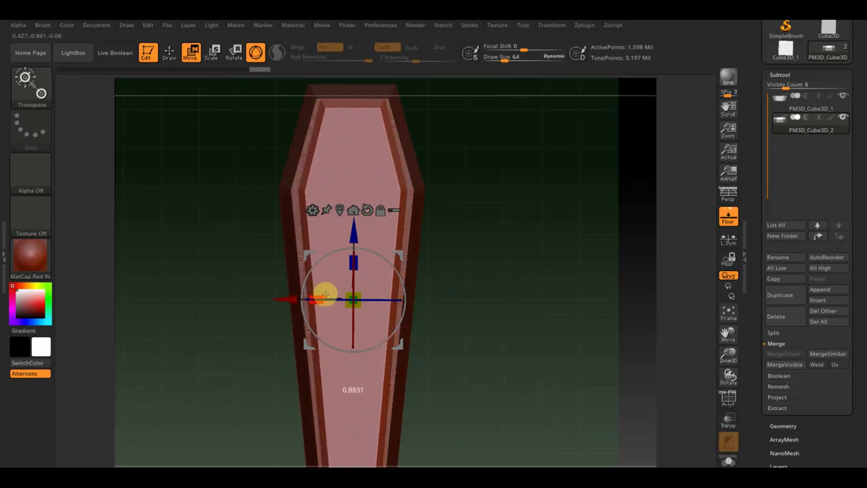
{"action": "left_click_drag", "start_coordinate": [356, 261], "coordinate": [356, 265]}
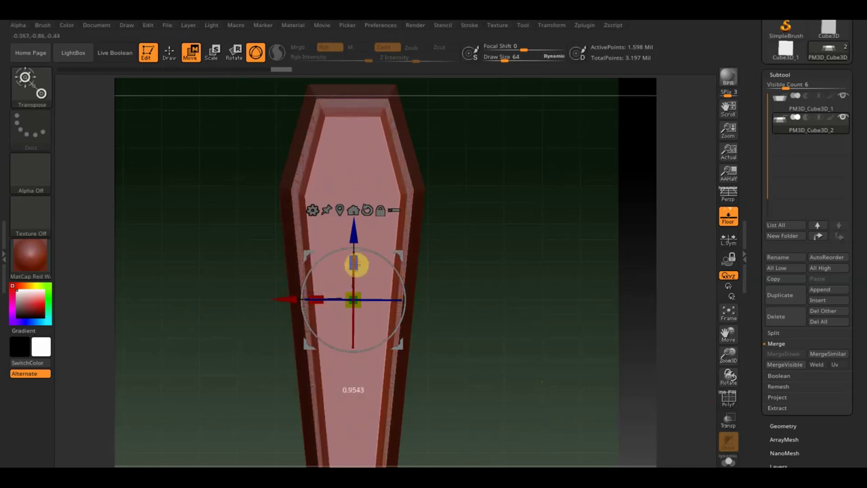
- Lift the top panel by 0.0743 so it sits as a raised lid
{"action": "left_click_drag", "start_coordinate": [495, 344], "coordinate": [501, 204]}
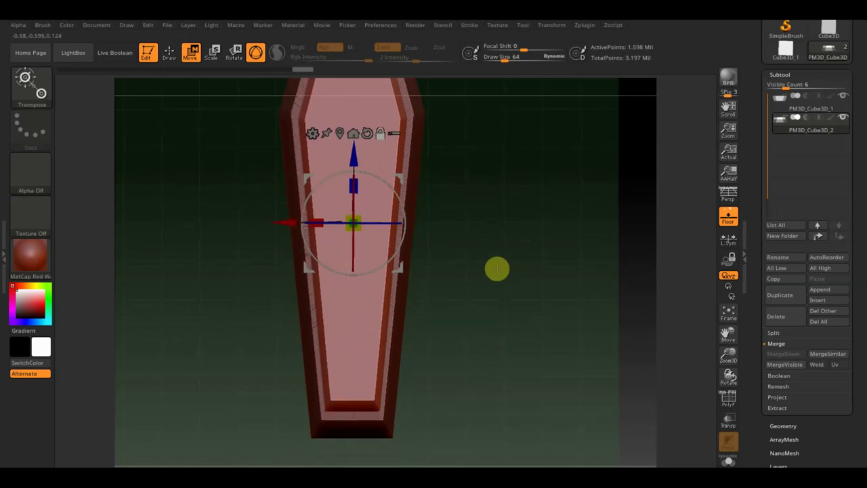
{"action": "mouse_move", "coordinate": [501, 204]}
{"action": "left_mouse_down", "text": "shift"}
{"action": "mouse_move", "coordinate": [510, 233]}
{"action": "mouse_move", "coordinate": [500, 277]}
{"action": "left_mouse_up", "text": "shift"}
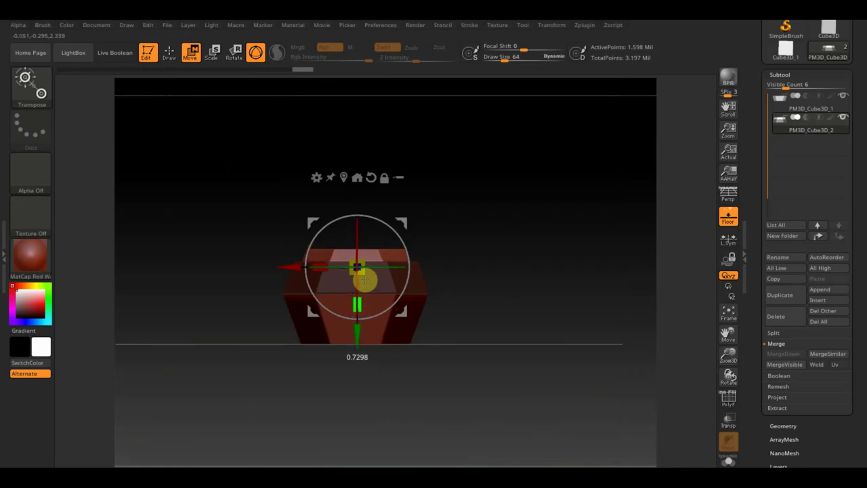
{"action": "mouse_move", "coordinate": [535, 263]}
{"action": "left_mouse_down"}
{"action": "mouse_move", "coordinate": [517, 376]}
{"action": "mouse_move", "coordinate": [492, 366]}
{"action": "mouse_move", "coordinate": [519, 389]}
{"action": "mouse_move", "coordinate": [511, 331]}
{"action": "left_mouse_up"}
{"action": "mouse_move", "coordinate": [535, 370]}
{"action": "left_mouse_down"}
{"action": "mouse_move", "coordinate": [538, 382]}
{"action": "mouse_move", "coordinate": [509, 385]}
{"action": "mouse_move", "coordinate": [550, 346]}
{"action": "mouse_move", "coordinate": [515, 325]}
{"action": "left_mouse_up"}
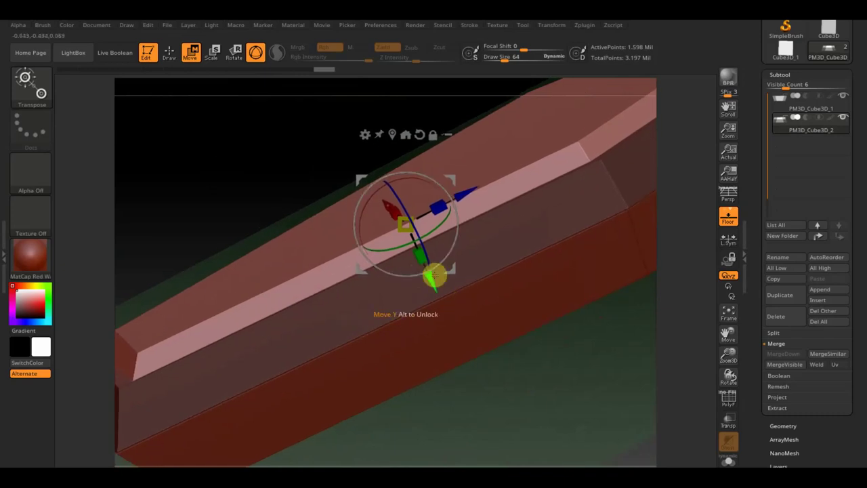
{"action": "left_click_drag", "start_coordinate": [436, 280], "coordinate": [429, 275]}
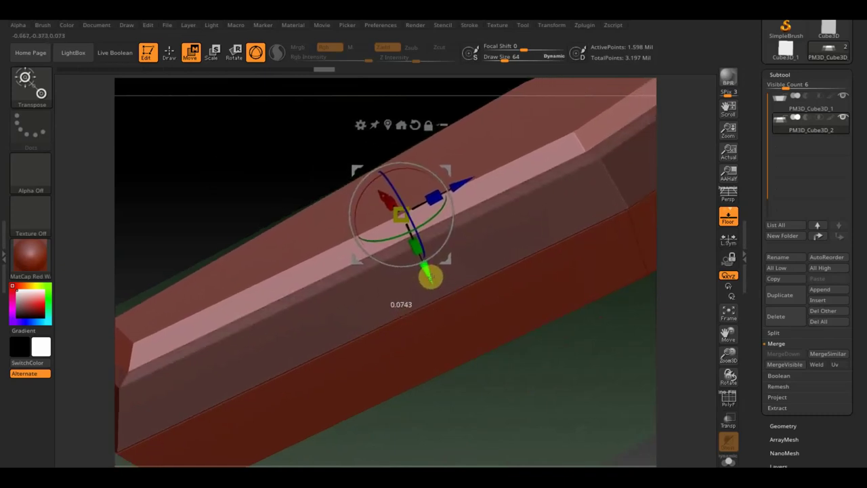
{"action": "mouse_move", "coordinate": [490, 429]}
{"action": "left_mouse_down"}
{"action": "mouse_move", "coordinate": [498, 411]}
{"action": "mouse_move", "coordinate": [441, 354]}
{"action": "mouse_move", "coordinate": [486, 395]}
{"action": "mouse_move", "coordinate": [519, 377]}
{"action": "left_mouse_up"}
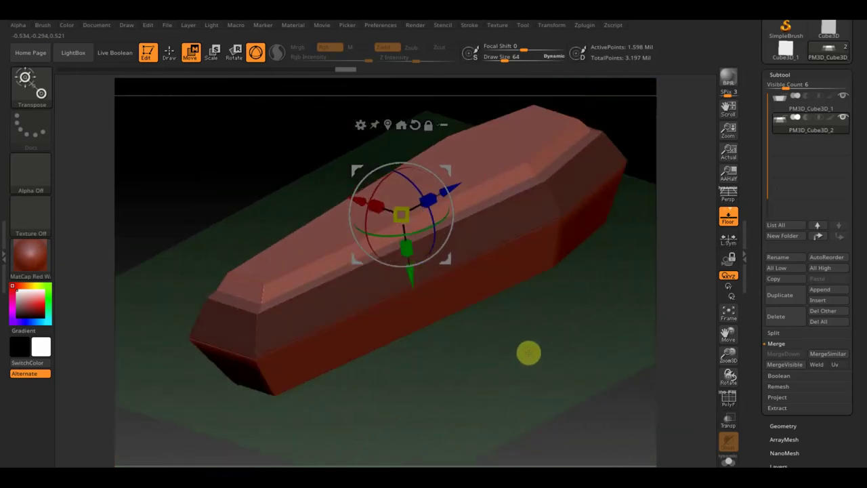
{"action": "left_click_drag", "start_coordinate": [566, 387], "coordinate": [574, 371]}
{"action": "mouse_move", "coordinate": [584, 306]}
{"action": "left_mouse_down", "text": "alt"}
{"action": "mouse_move", "coordinate": [558, 256]}
{"action": "mouse_move", "coordinate": [555, 312]}
{"action": "left_mouse_up", "text": "alt"}
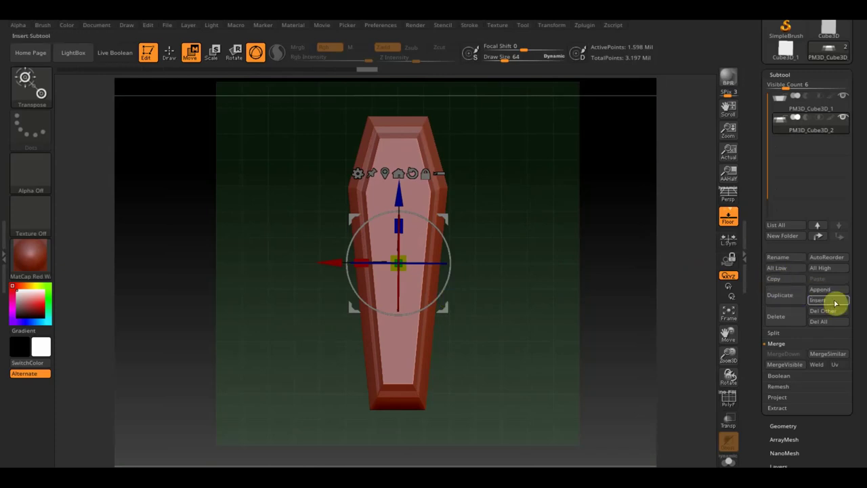
- Append a Cube3D as a new subtool and make it the active part
{"action": "mouse_move", "coordinate": [519, 287]}
{"action": "left_mouse_down"}
{"action": "mouse_move", "coordinate": [544, 279]}
{"action": "mouse_move", "coordinate": [546, 227]}
{"action": "mouse_move", "coordinate": [535, 270]}
{"action": "mouse_move", "coordinate": [519, 275]}
{"action": "mouse_move", "coordinate": [534, 257]}
{"action": "mouse_move", "coordinate": [556, 277]}
{"action": "mouse_move", "coordinate": [560, 302]}
{"action": "left_mouse_up"}
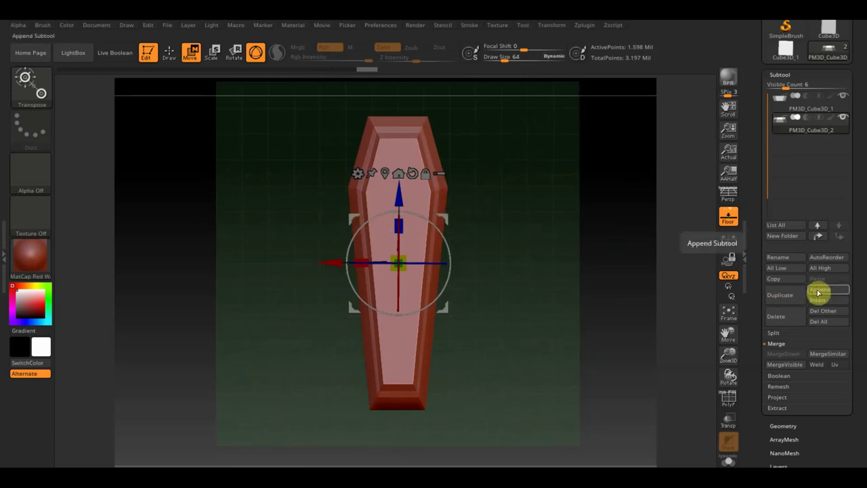
{"action": "left_click", "coordinate": [819, 293]}
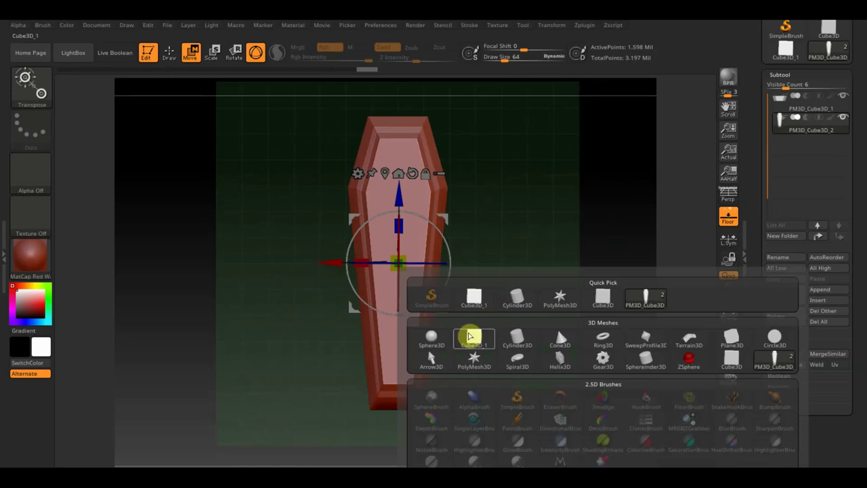
{"action": "left_click", "coordinate": [469, 336]}
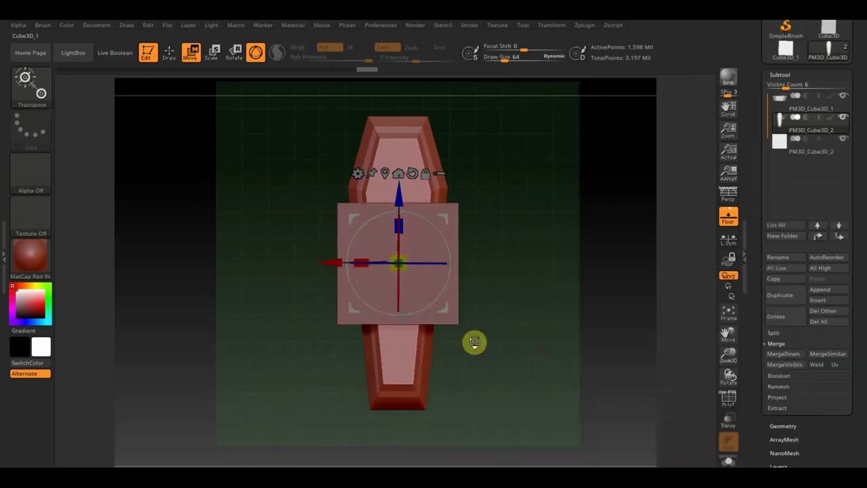
{"action": "left_click", "coordinate": [454, 226]}
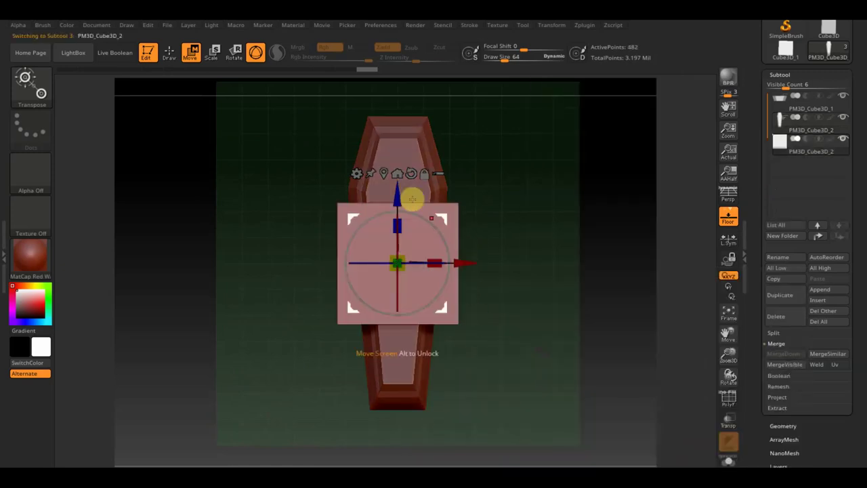
{"action": "left_click", "coordinate": [169, 53]}
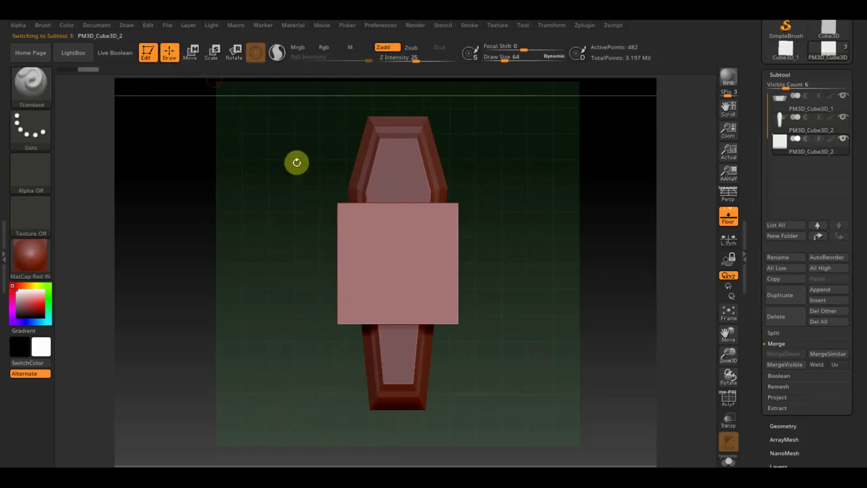
- Squash the cube along X with the Move gizmo and turn off the floor grid
{"action": "left_click", "coordinate": [191, 52]}
{"action": "left_click_drag", "start_coordinate": [439, 261], "coordinate": [373, 260]}
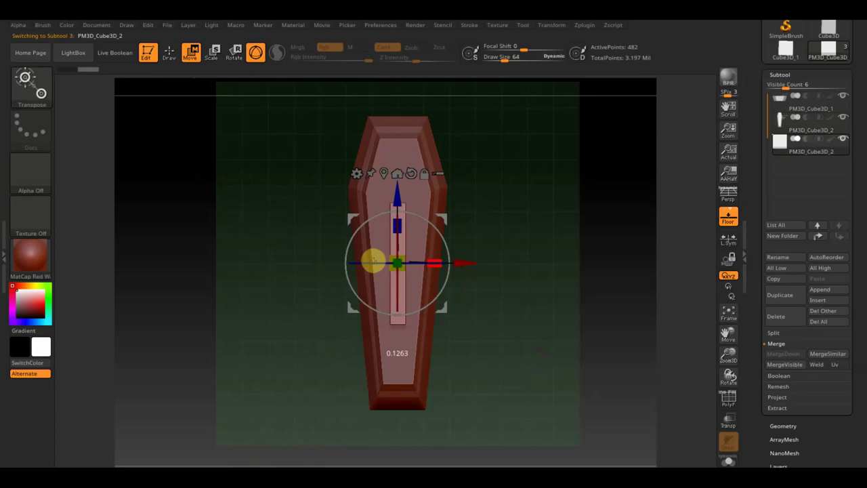
{"action": "mouse_move", "coordinate": [372, 259]}
{"action": "left_mouse_down"}
{"action": "mouse_move", "coordinate": [488, 316]}
{"action": "mouse_move", "coordinate": [520, 274]}
{"action": "mouse_move", "coordinate": [601, 217]}
{"action": "mouse_move", "coordinate": [610, 243]}
{"action": "left_mouse_up"}
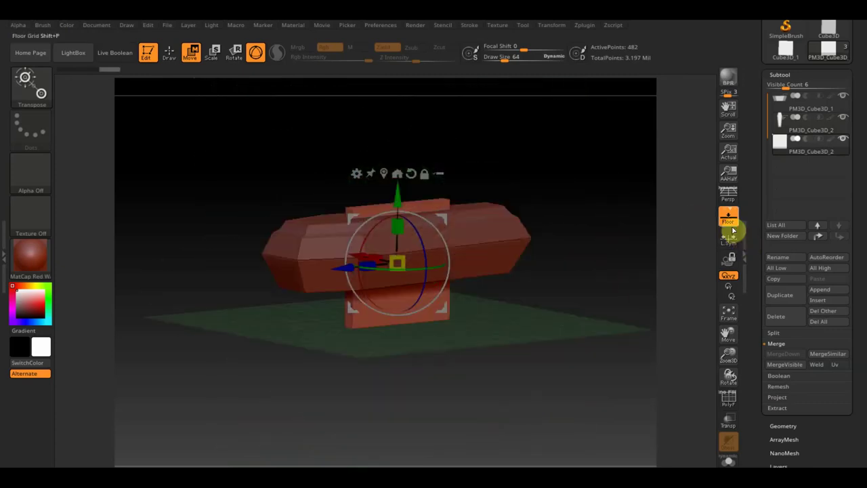
{"action": "left_click", "coordinate": [730, 228]}
{"action": "left_click_drag", "start_coordinate": [678, 244], "coordinate": [607, 287], "text": "shift"}
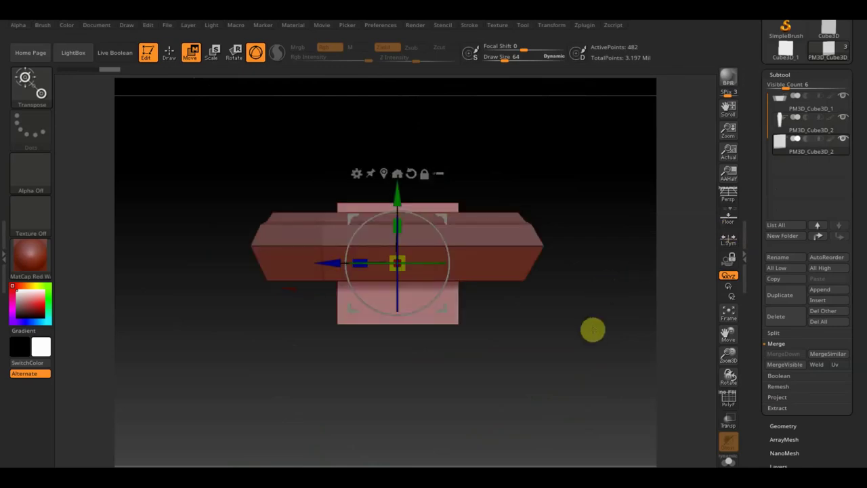
{"action": "left_click_drag", "start_coordinate": [593, 330], "coordinate": [603, 364], "text": "alt"}
- Raise the cube above the lid, flatten it into a thin bar, and slide it toward the head
{"action": "mouse_move", "coordinate": [398, 201]}
{"action": "left_mouse_down"}
{"action": "mouse_move", "coordinate": [397, 180]}
{"action": "mouse_move", "coordinate": [404, 265]}
{"action": "left_mouse_up"}
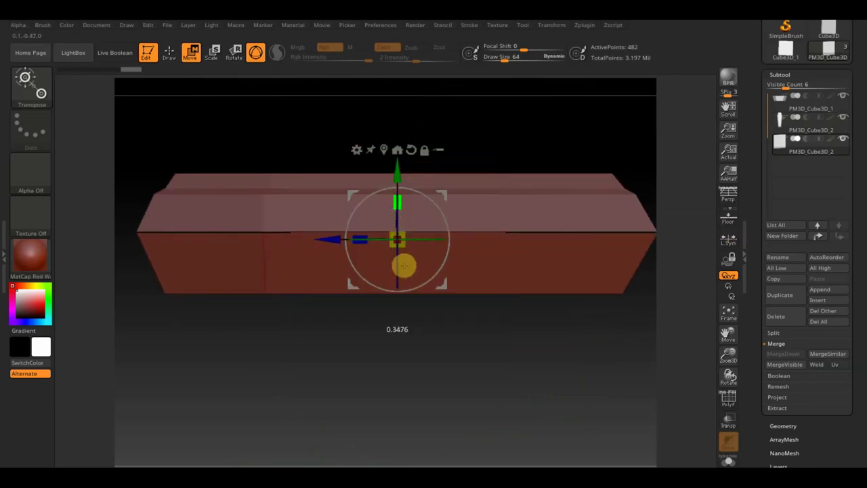
{"action": "left_click_drag", "start_coordinate": [397, 175], "coordinate": [395, 101]}
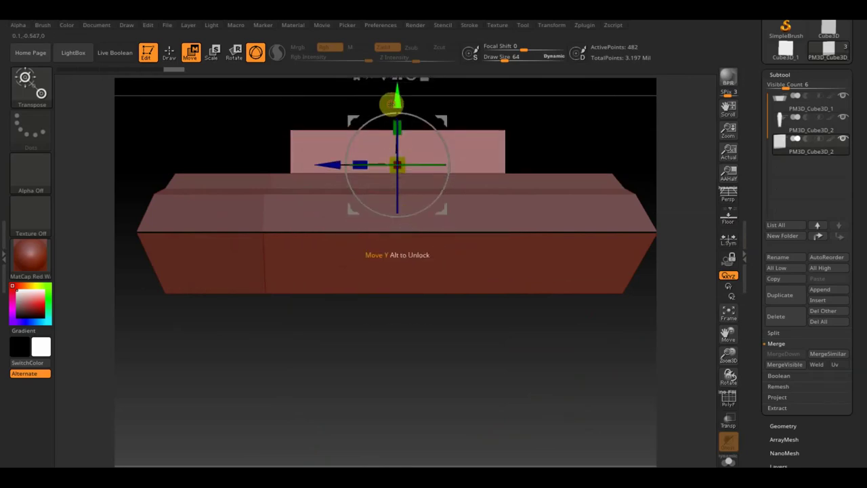
{"action": "left_click_drag", "start_coordinate": [397, 125], "coordinate": [405, 185]}
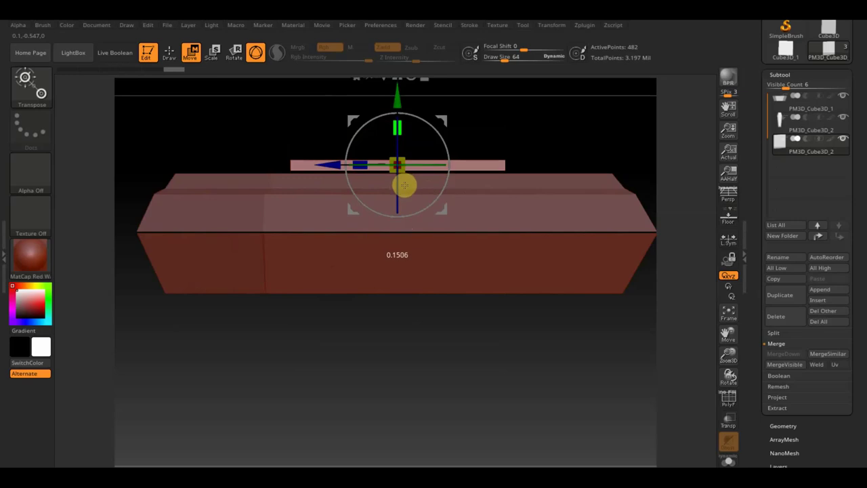
{"action": "mouse_move", "coordinate": [465, 306]}
{"action": "left_mouse_down"}
{"action": "mouse_move", "coordinate": [457, 430]}
{"action": "mouse_move", "coordinate": [504, 399]}
{"action": "mouse_move", "coordinate": [520, 408]}
{"action": "left_mouse_up"}
{"action": "mouse_move", "coordinate": [519, 332]}
{"action": "left_mouse_down"}
{"action": "mouse_move", "coordinate": [482, 366]}
{"action": "mouse_move", "coordinate": [479, 352]}
{"action": "mouse_move", "coordinate": [549, 386]}
{"action": "mouse_move", "coordinate": [385, 353]}
{"action": "mouse_move", "coordinate": [396, 361]}
{"action": "mouse_move", "coordinate": [473, 362]}
{"action": "left_mouse_up"}
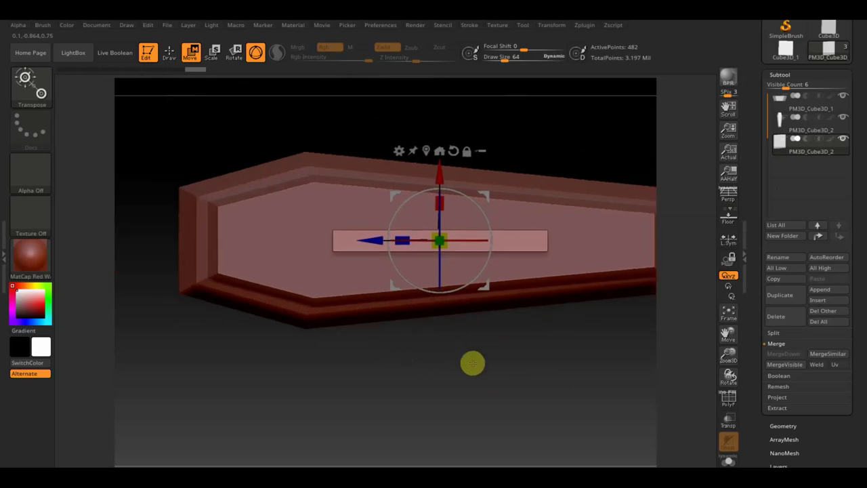
{"action": "left_click", "coordinate": [364, 239]}
{"action": "left_click_drag", "start_coordinate": [365, 239], "coordinate": [281, 237]}
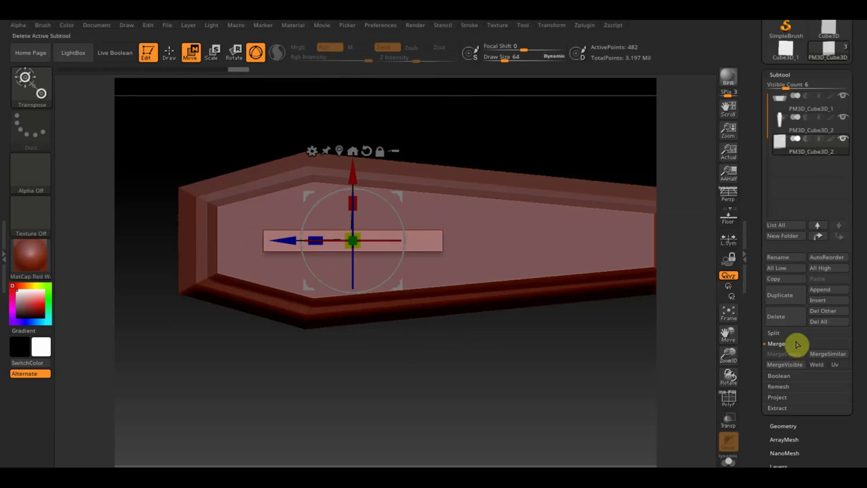
- Duplicate the lid bar as PM3D_Cube3D_3, rotate it 90° upright, shift it left and shorten it
{"action": "left_click", "coordinate": [788, 298]}
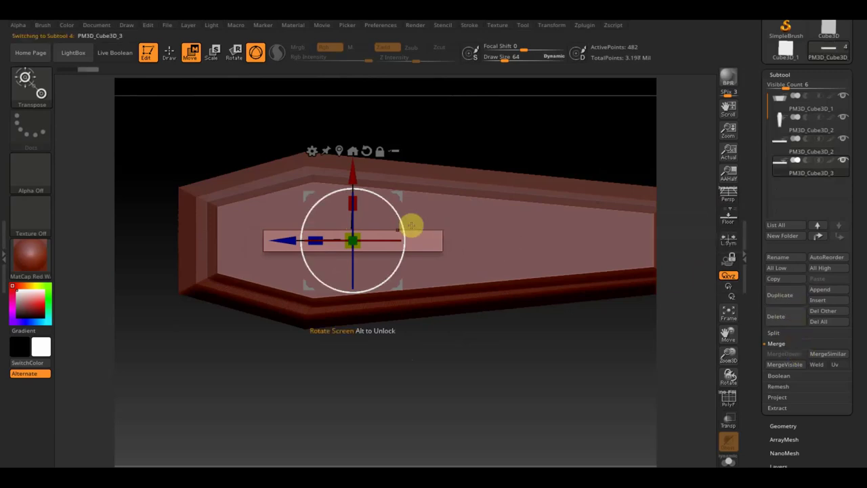
{"action": "left_click_drag", "start_coordinate": [402, 221], "coordinate": [317, 154]}
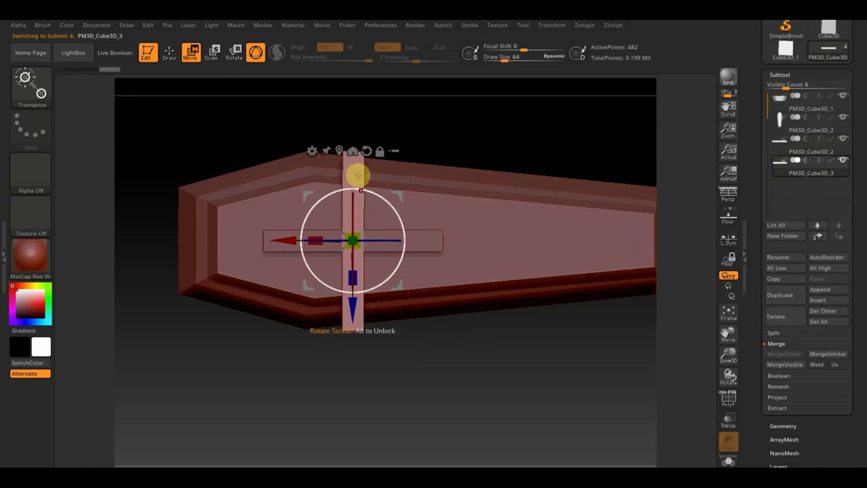
{"action": "left_click_drag", "start_coordinate": [298, 238], "coordinate": [251, 232]}
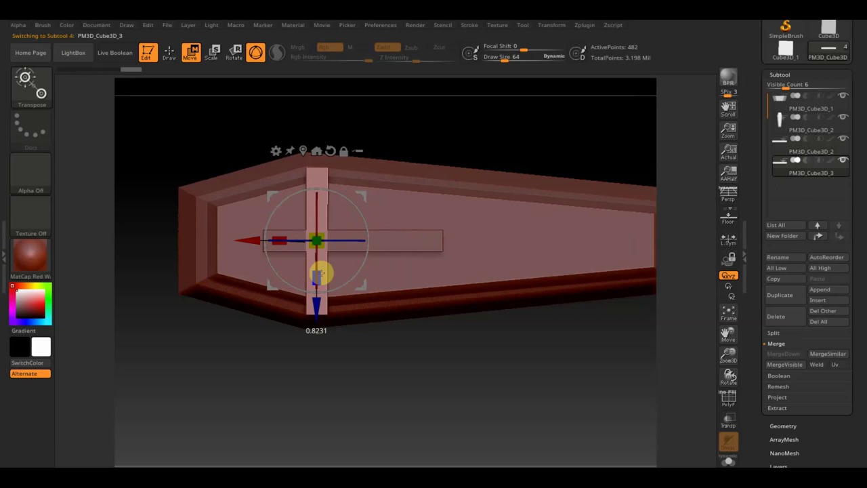
{"action": "left_click_drag", "start_coordinate": [321, 273], "coordinate": [322, 257]}
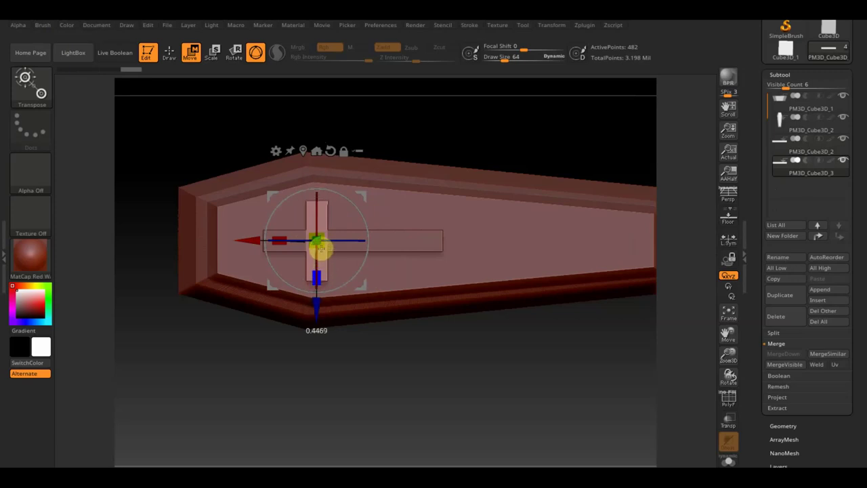
{"action": "mouse_move", "coordinate": [391, 323]}
{"action": "left_mouse_down"}
{"action": "mouse_move", "coordinate": [477, 179]}
{"action": "mouse_move", "coordinate": [484, 256]}
{"action": "mouse_move", "coordinate": [492, 238]}
{"action": "mouse_move", "coordinate": [484, 169]}
{"action": "mouse_move", "coordinate": [485, 176]}
{"action": "left_mouse_up"}
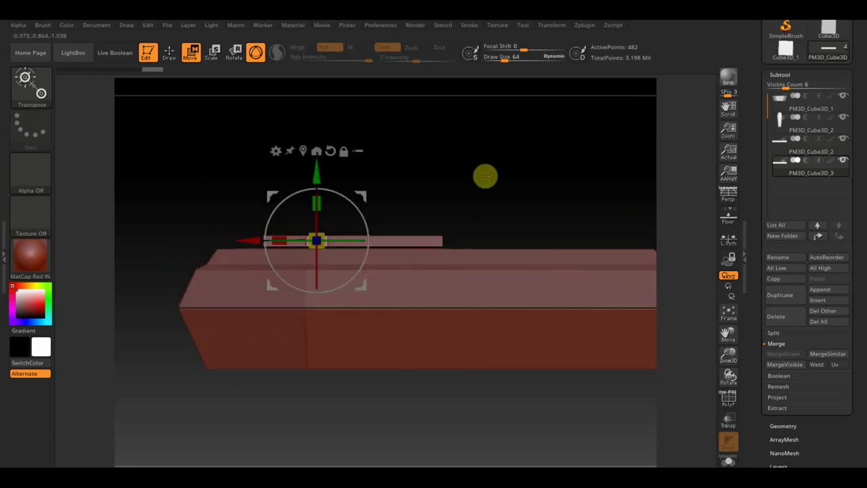
- MergeDown the horizontal and upright bars into one 964-point cross and settle it onto the lid
{"action": "left_click", "coordinate": [778, 155]}
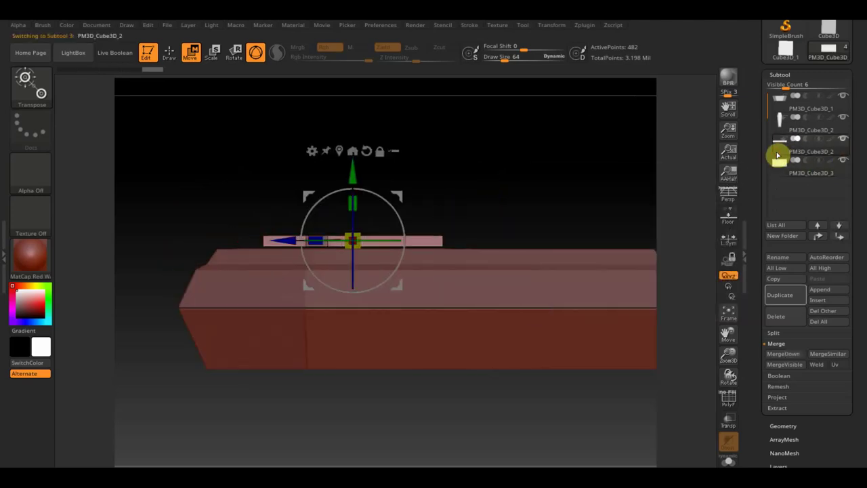
{"action": "left_click", "coordinate": [785, 354]}
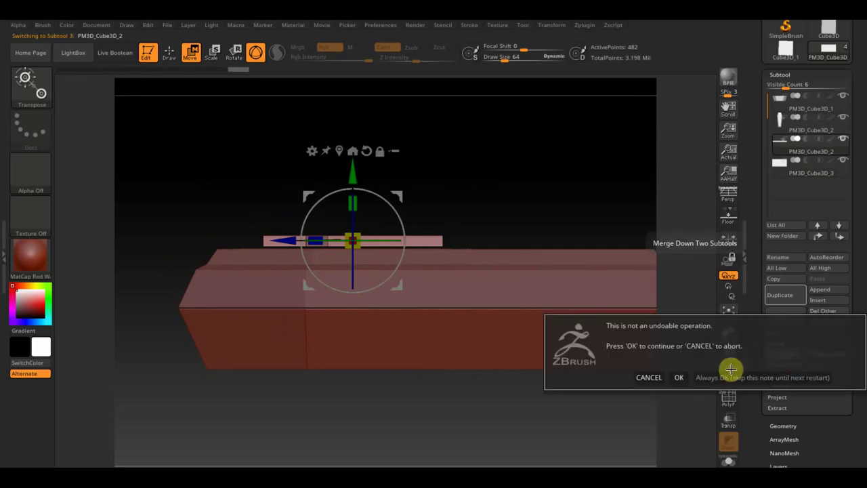
{"action": "left_click", "coordinate": [679, 377]}
{"action": "left_click_drag", "start_coordinate": [355, 170], "coordinate": [352, 173]}
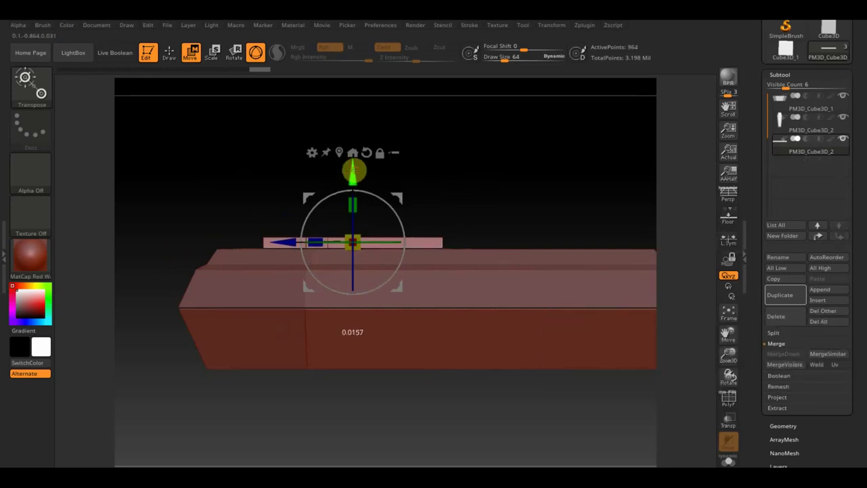
{"action": "mouse_move", "coordinate": [468, 144]}
{"action": "left_mouse_down"}
{"action": "mouse_move", "coordinate": [496, 228]}
{"action": "mouse_move", "coordinate": [472, 271]}
{"action": "left_mouse_up"}
{"action": "left_click_drag", "start_coordinate": [543, 183], "coordinate": [548, 211], "text": "shift"}
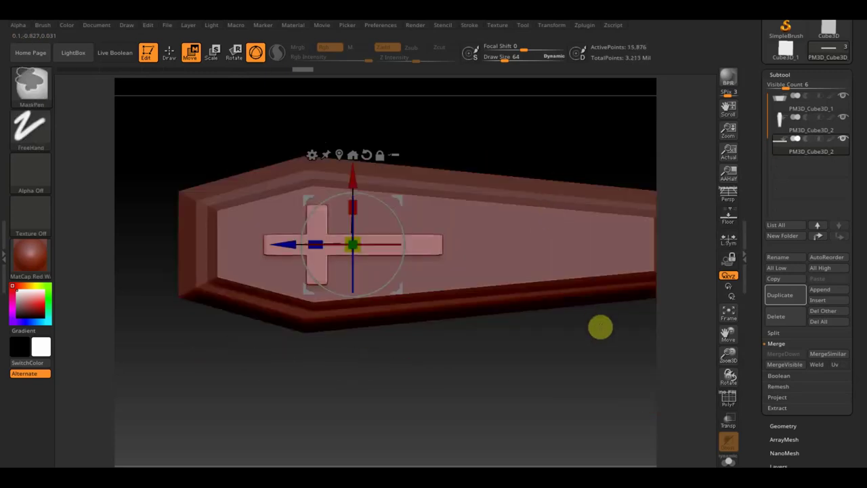
{"action": "left_click_drag", "start_coordinate": [630, 356], "coordinate": [626, 255]}
{"action": "left_click_drag", "start_coordinate": [601, 172], "coordinate": [562, 217]}
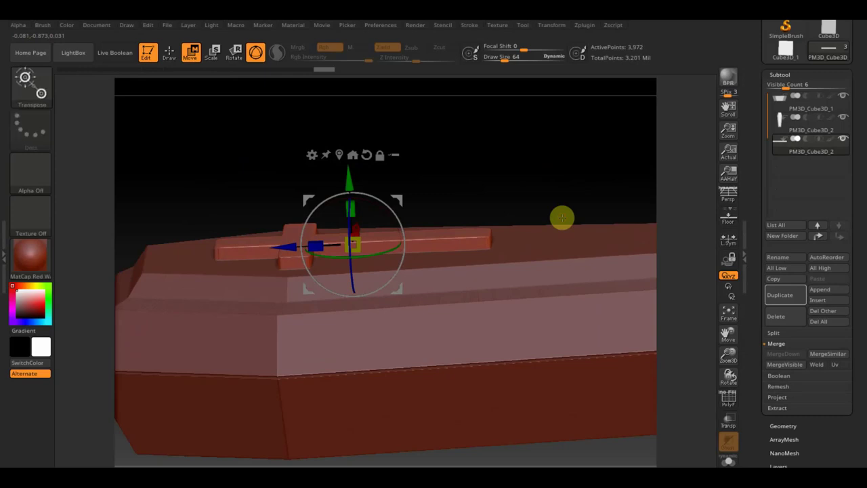
{"action": "mouse_move", "coordinate": [562, 217]}
{"action": "left_mouse_down"}
{"action": "mouse_move", "coordinate": [567, 171]}
{"action": "mouse_move", "coordinate": [573, 211]}
{"action": "mouse_move", "coordinate": [560, 235]}
{"action": "mouse_move", "coordinate": [553, 217]}
{"action": "left_mouse_up"}
{"action": "left_click", "coordinate": [784, 425]}
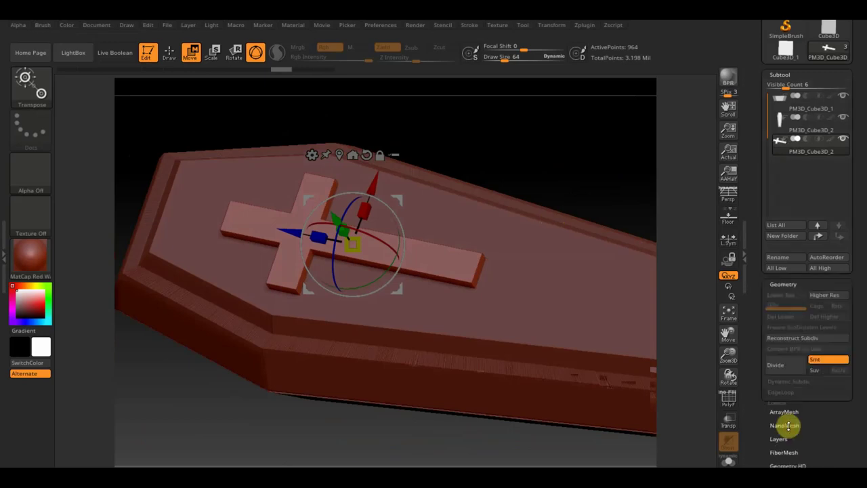
- DynaMesh the cross at resolution 280, giving a solid 26,858-point mesh
{"action": "mouse_move", "coordinate": [773, 267]}
{"action": "left_mouse_down"}
{"action": "mouse_move", "coordinate": [784, 264]}
{"action": "mouse_move", "coordinate": [772, 273]}
{"action": "left_mouse_up"}
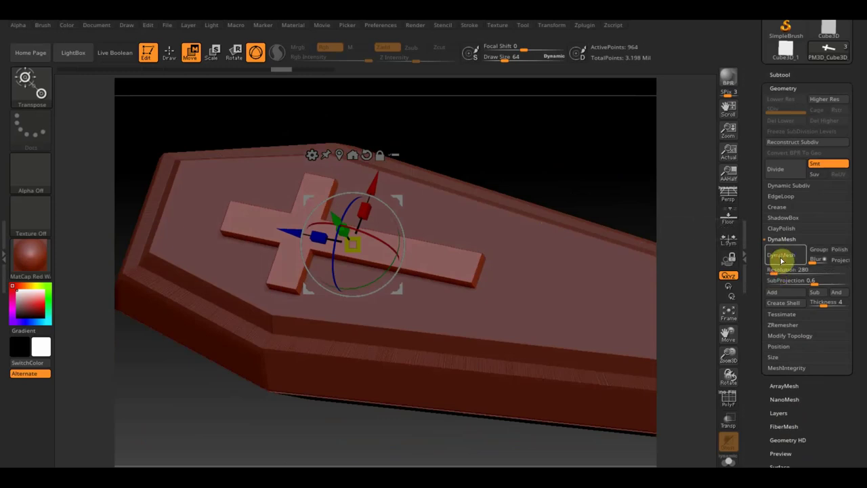
{"action": "left_click", "coordinate": [781, 257]}
{"action": "left_click_drag", "start_coordinate": [447, 442], "coordinate": [455, 346]}
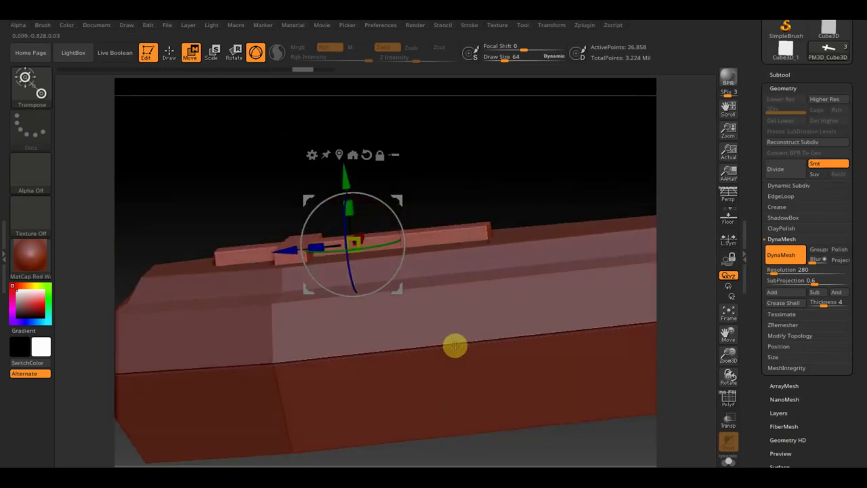
{"action": "mouse_move", "coordinate": [617, 152]}
{"action": "left_mouse_down"}
{"action": "mouse_move", "coordinate": [594, 263]}
{"action": "mouse_move", "coordinate": [616, 219]}
{"action": "mouse_move", "coordinate": [640, 245]}
{"action": "left_mouse_up"}
{"action": "mouse_move", "coordinate": [594, 302]}
{"action": "left_mouse_down"}
{"action": "mouse_move", "coordinate": [556, 212]}
{"action": "mouse_move", "coordinate": [584, 228]}
{"action": "left_mouse_up"}
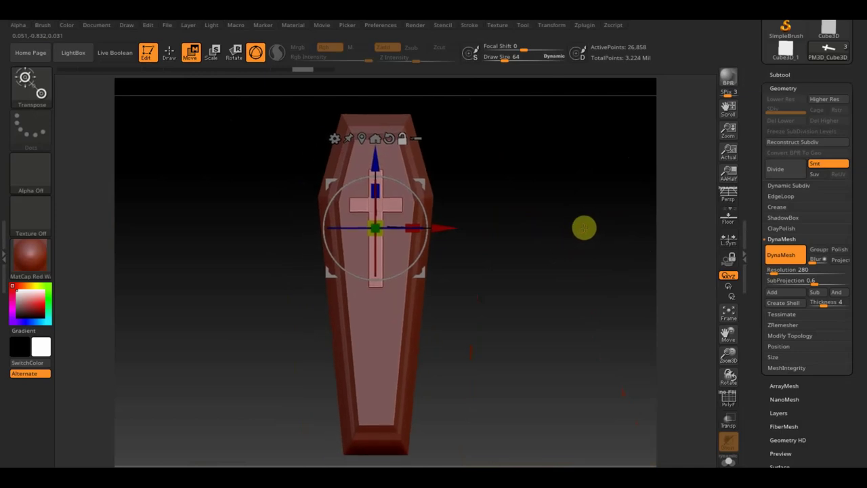
- Switch from Move to Draw mode and turn the coffin to a side view
{"action": "left_click", "coordinate": [178, 54]}
{"action": "mouse_move", "coordinate": [491, 237]}
{"action": "left_mouse_down"}
{"action": "mouse_move", "coordinate": [485, 186]}
{"action": "mouse_move", "coordinate": [503, 167]}
{"action": "mouse_move", "coordinate": [514, 299]}
{"action": "mouse_move", "coordinate": [552, 294]}
{"action": "mouse_move", "coordinate": [582, 215]}
{"action": "mouse_move", "coordinate": [485, 280]}
{"action": "left_mouse_up"}
{"action": "mouse_move", "coordinate": [520, 311]}
{"action": "left_mouse_down"}
{"action": "mouse_move", "coordinate": [581, 255]}
{"action": "mouse_move", "coordinate": [555, 345]}
{"action": "mouse_move", "coordinate": [479, 404]}
{"action": "mouse_move", "coordinate": [497, 335]}
{"action": "mouse_move", "coordinate": [540, 345]}
{"action": "left_mouse_up"}
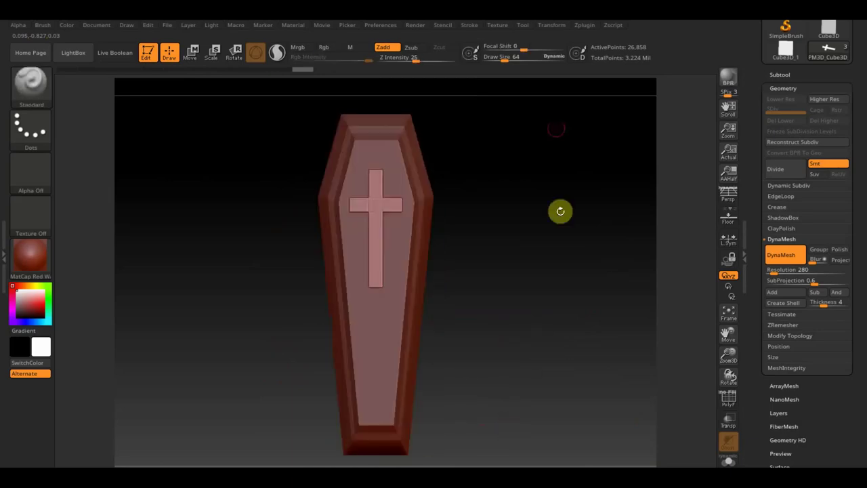
{"action": "left_click", "coordinate": [502, 29]}
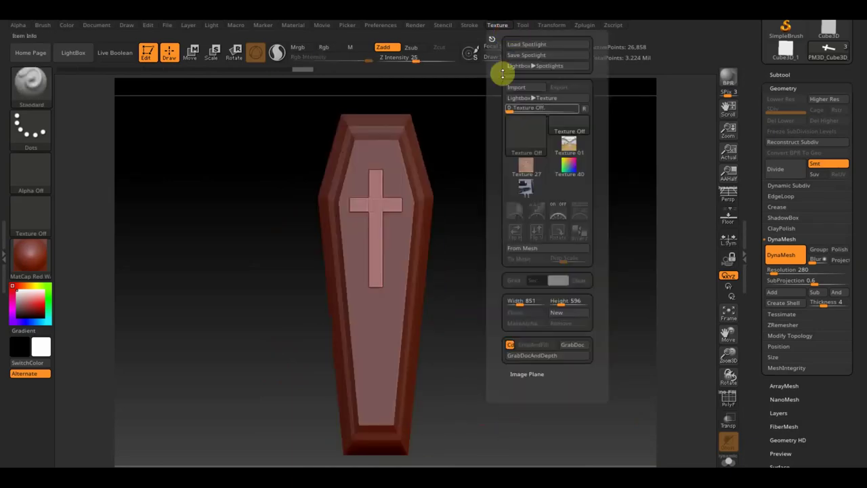
- Import the first dark weathered wood-plank image (6c9234ce…) as a new texture
{"action": "left_click", "coordinate": [518, 89]}
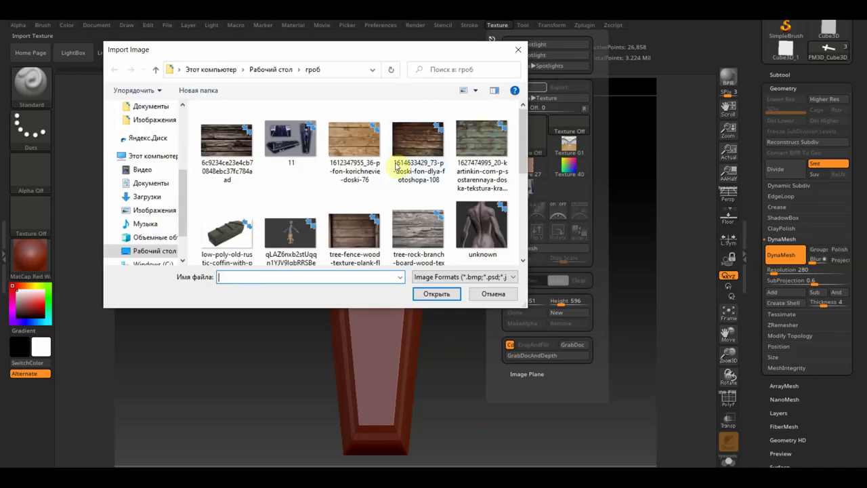
{"action": "left_click", "coordinate": [486, 146]}
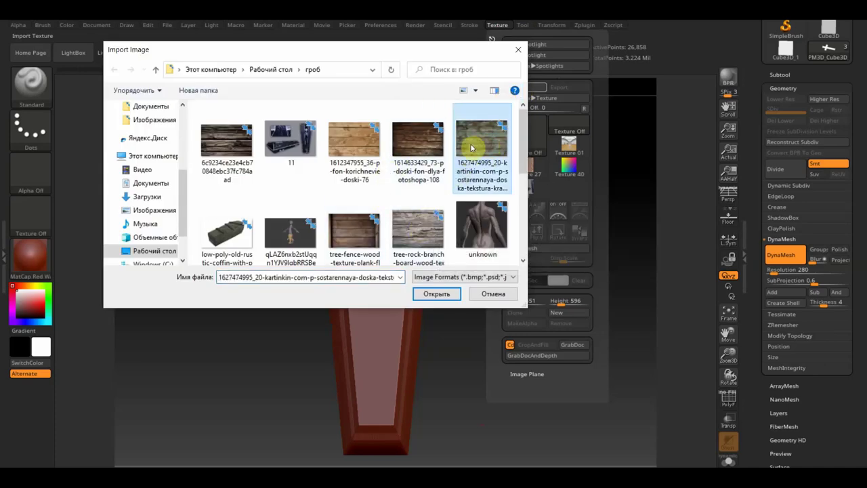
{"action": "left_click", "coordinate": [420, 142]}
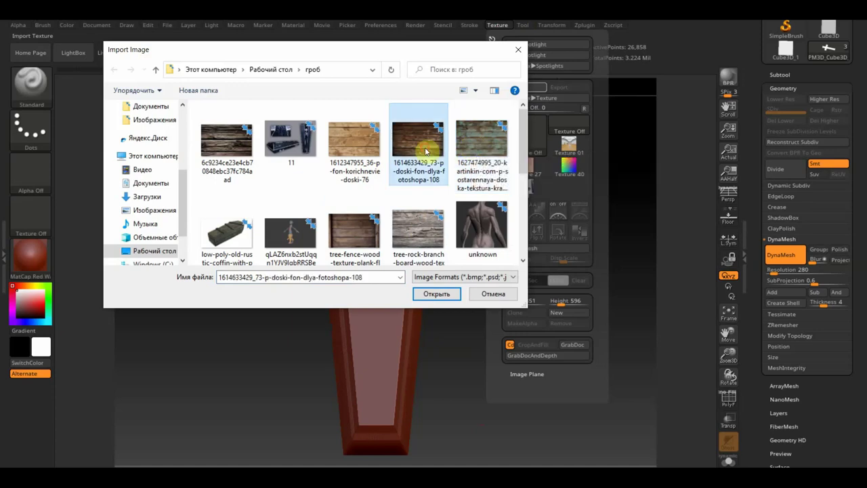
{"action": "left_click", "coordinate": [228, 140]}
{"action": "left_click", "coordinate": [356, 230]}
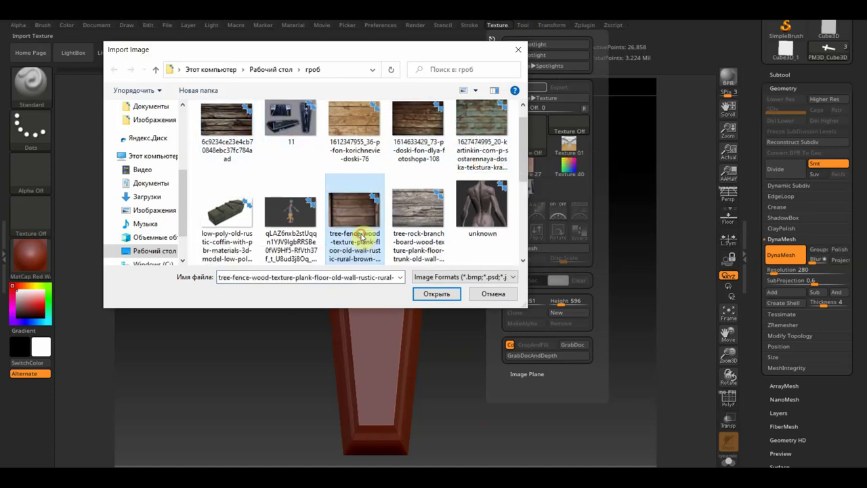
{"action": "scroll", "coordinate": [355, 237], "scroll_direction": "down", "scroll_amount": 3}
{"action": "scroll", "coordinate": [366, 231], "scroll_direction": "up", "scroll_amount": 3}
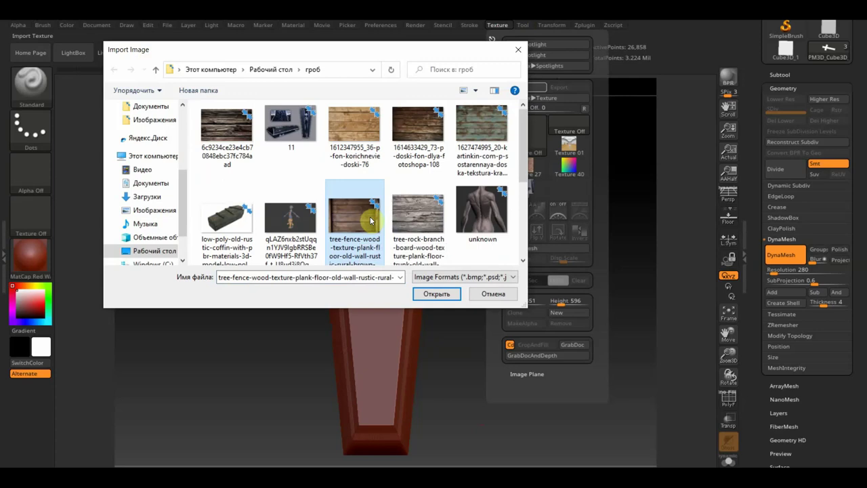
{"action": "left_click", "coordinate": [417, 132]}
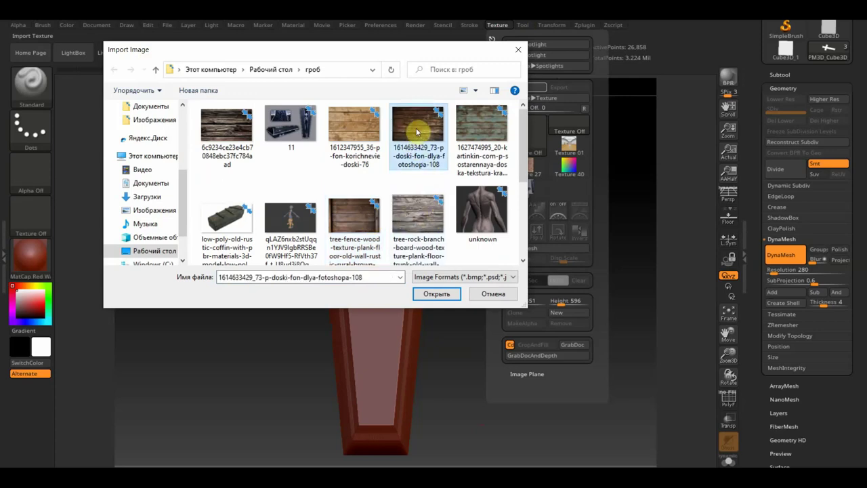
{"action": "left_click", "coordinate": [221, 136]}
{"action": "left_click", "coordinate": [438, 294]}
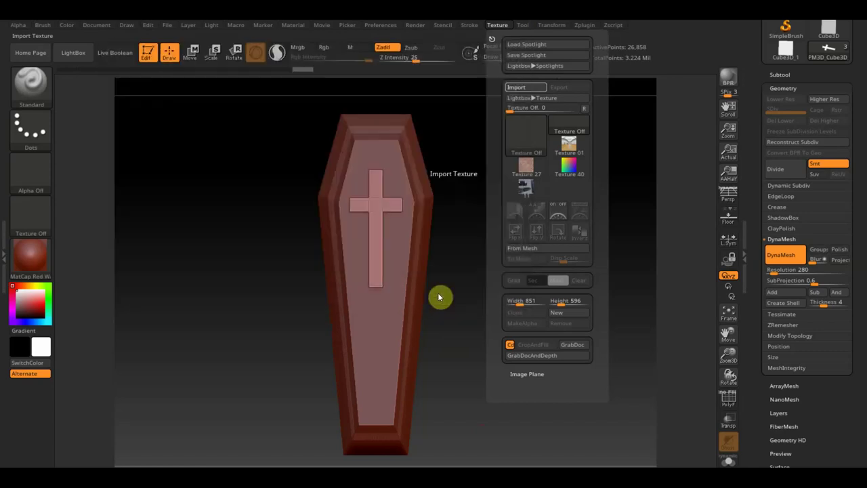
{"action": "left_click", "coordinate": [503, 26]}
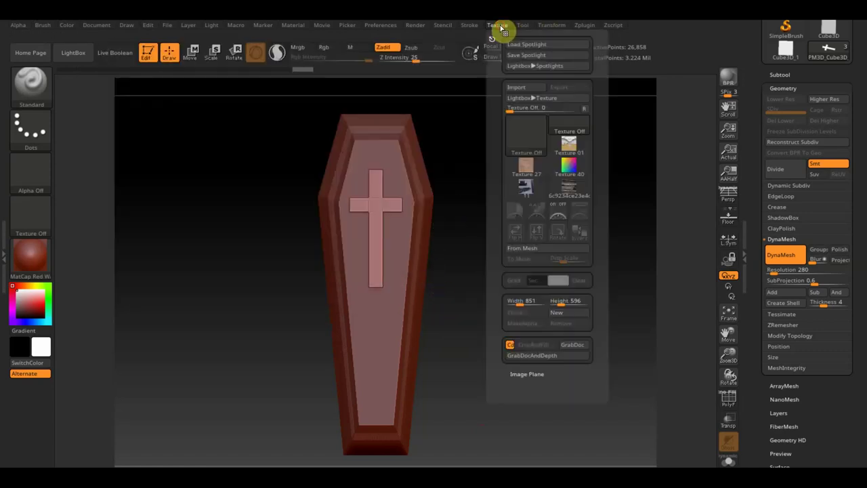
- Make the imported wood image the current texture and add it to Spotlight
{"action": "left_click", "coordinate": [563, 191]}
{"action": "mouse_move", "coordinate": [526, 132]}
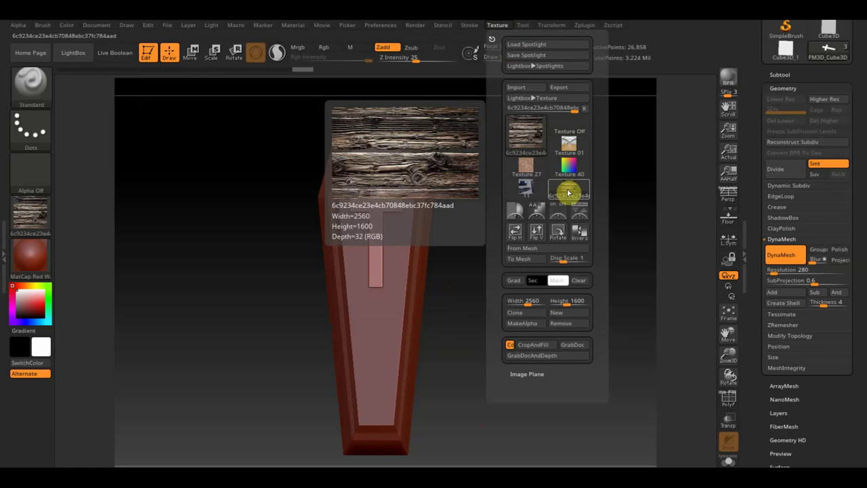
{"action": "left_click", "coordinate": [503, 28]}
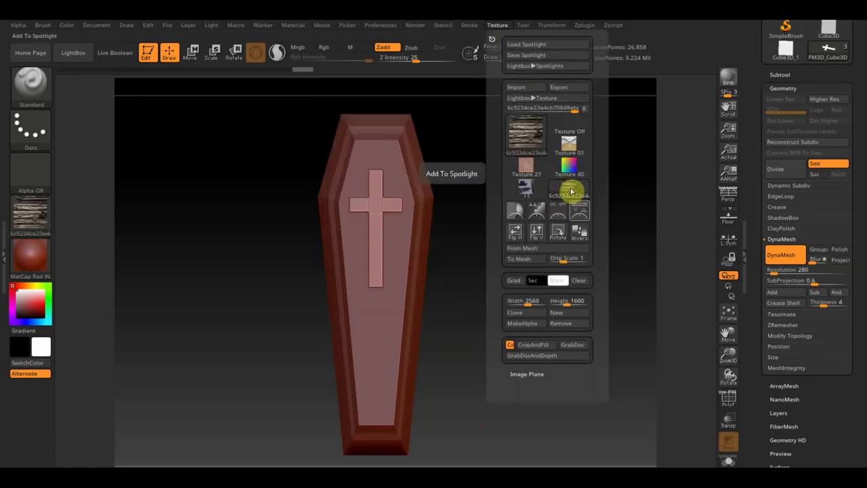
{"action": "left_click", "coordinate": [560, 208]}
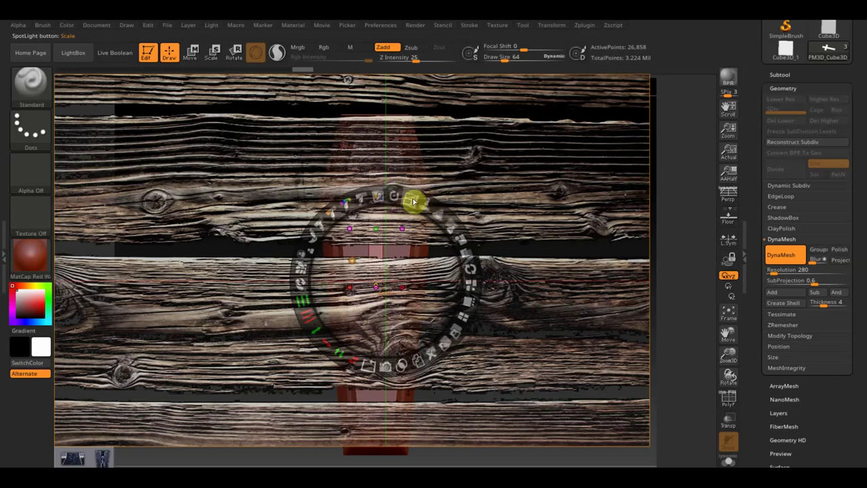
- Scale, rotate 90° and position the wood image so vertical planks cover the coffin
{"action": "left_click_drag", "start_coordinate": [413, 201], "coordinate": [392, 186]}
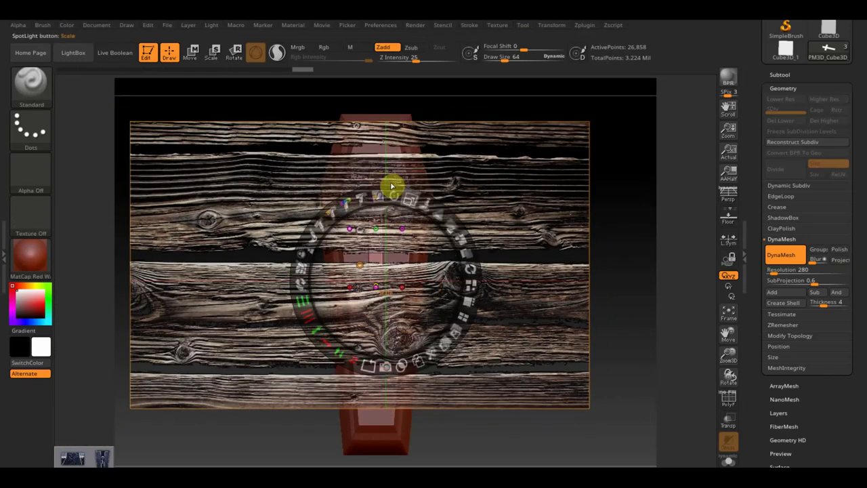
{"action": "left_click_drag", "start_coordinate": [400, 197], "coordinate": [451, 284]}
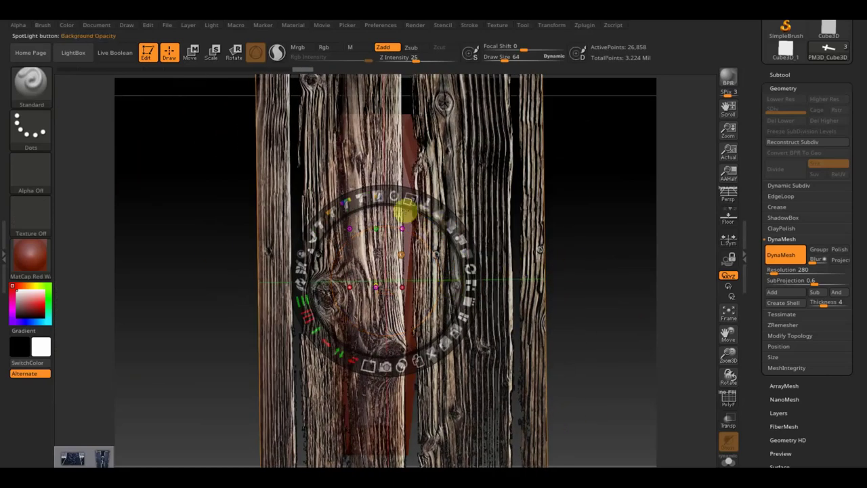
{"action": "left_click_drag", "start_coordinate": [407, 198], "coordinate": [393, 197]}
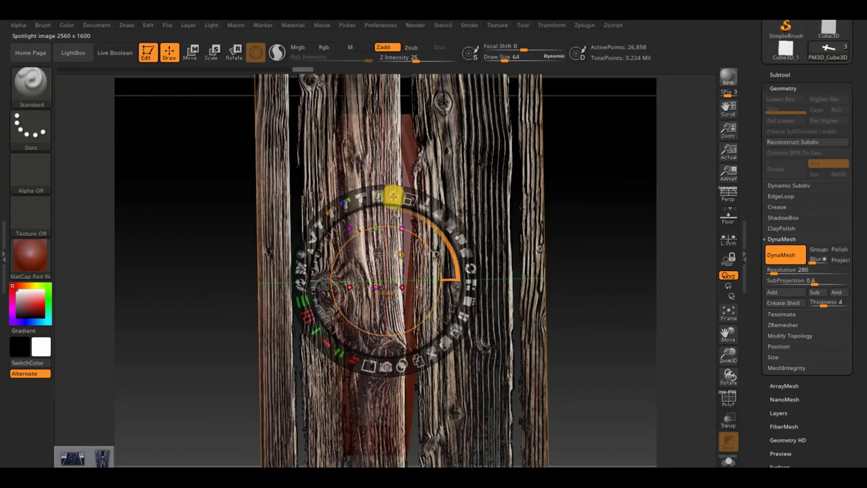
{"action": "left_click", "coordinate": [610, 304]}
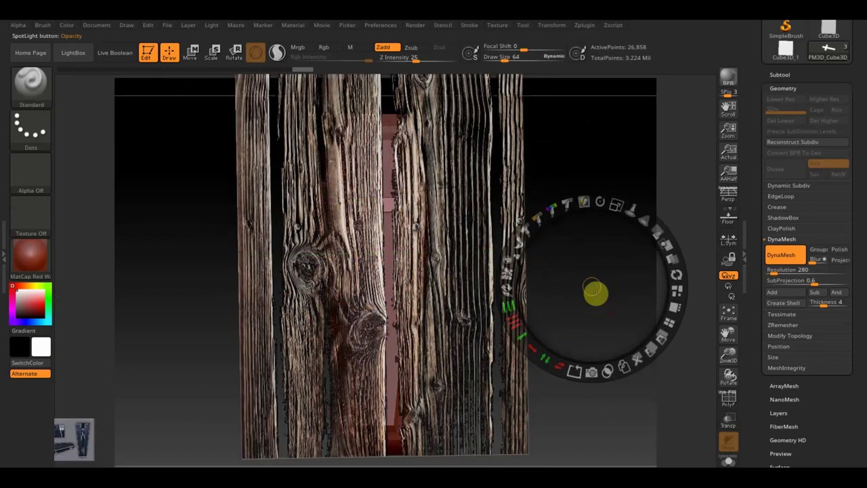
{"action": "left_click_drag", "start_coordinate": [622, 236], "coordinate": [580, 229]}
{"action": "left_click_drag", "start_coordinate": [604, 275], "coordinate": [567, 279]}
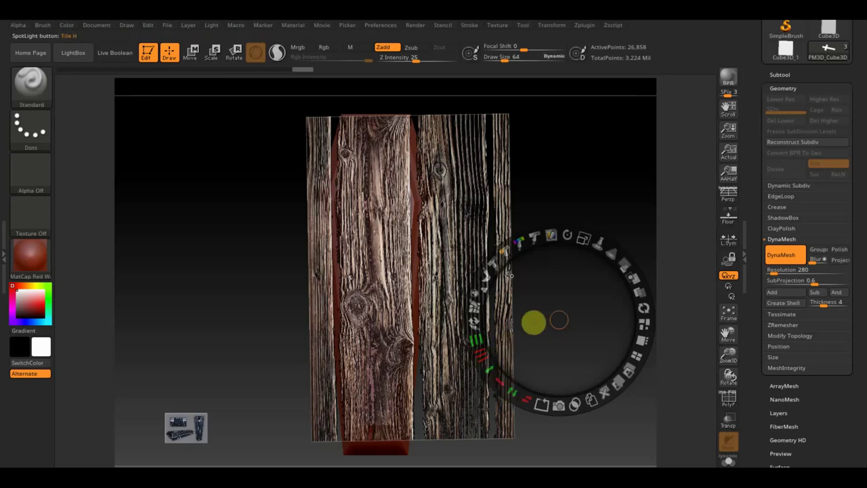
{"action": "left_click_drag", "start_coordinate": [510, 273], "coordinate": [509, 273]}
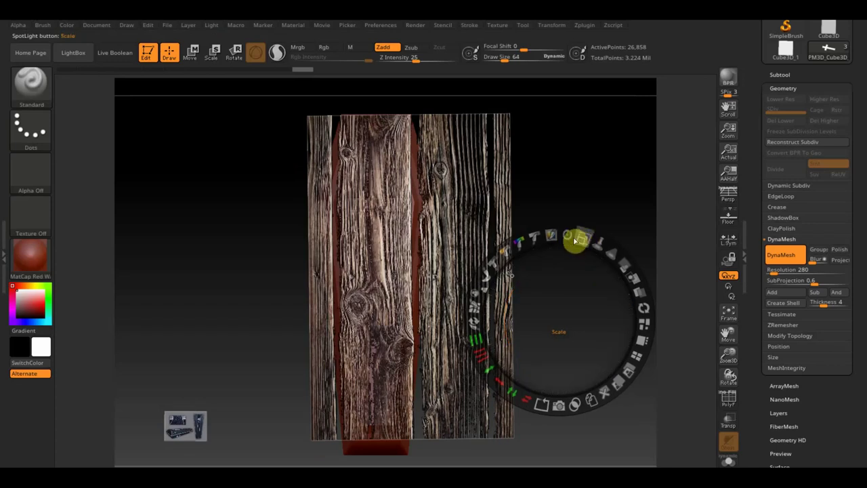
{"action": "left_click_drag", "start_coordinate": [509, 273], "coordinate": [507, 271]}
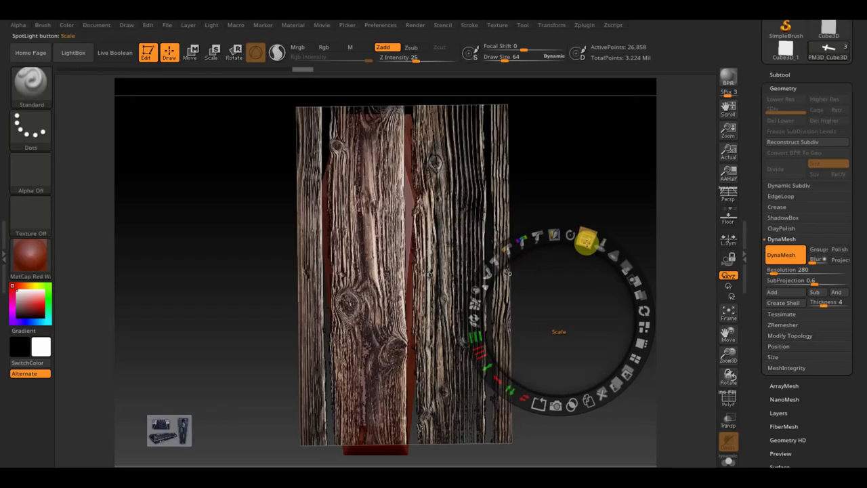
{"action": "mouse_move", "coordinate": [583, 271]}
{"action": "left_mouse_down"}
{"action": "mouse_move", "coordinate": [529, 309]}
{"action": "mouse_move", "coordinate": [521, 300]}
{"action": "mouse_move", "coordinate": [535, 304]}
{"action": "mouse_move", "coordinate": [503, 308]}
{"action": "mouse_move", "coordinate": [556, 299]}
{"action": "mouse_move", "coordinate": [593, 309]}
{"action": "left_mouse_up"}
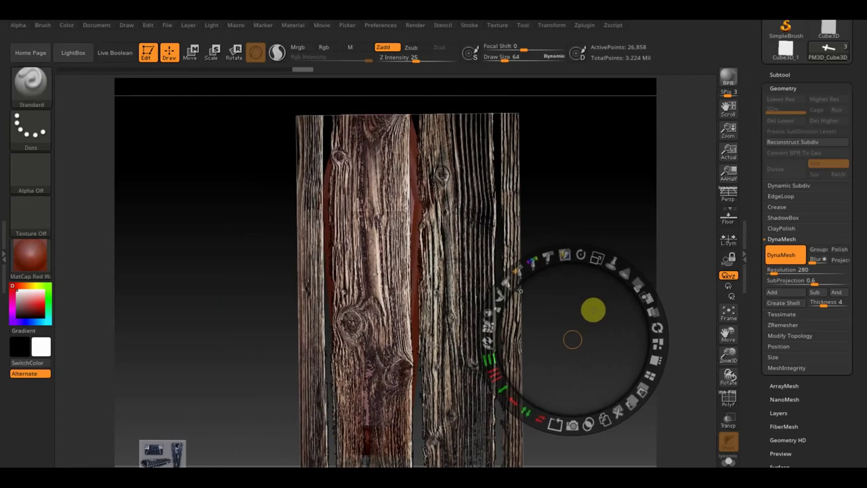
- Enable Rgb, enlarge the brush and paint the wood grain onto the cross through Spotlight
{"action": "left_click", "coordinate": [324, 47]}
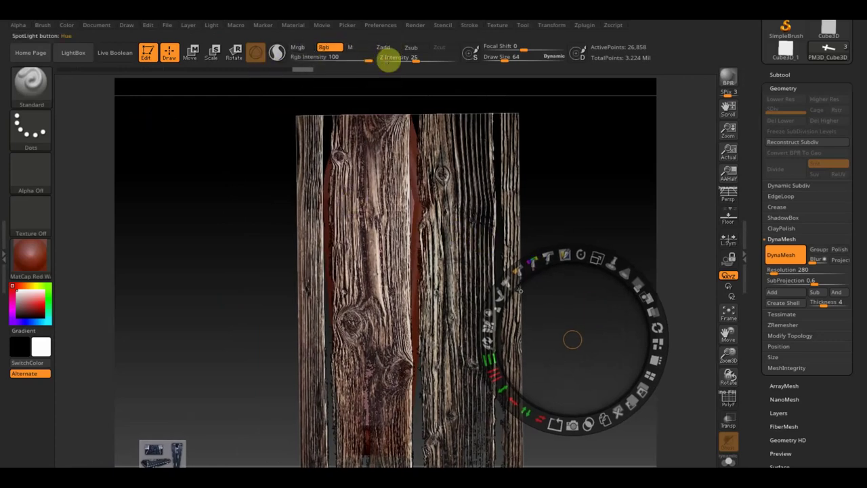
{"action": "key", "text": "z"}
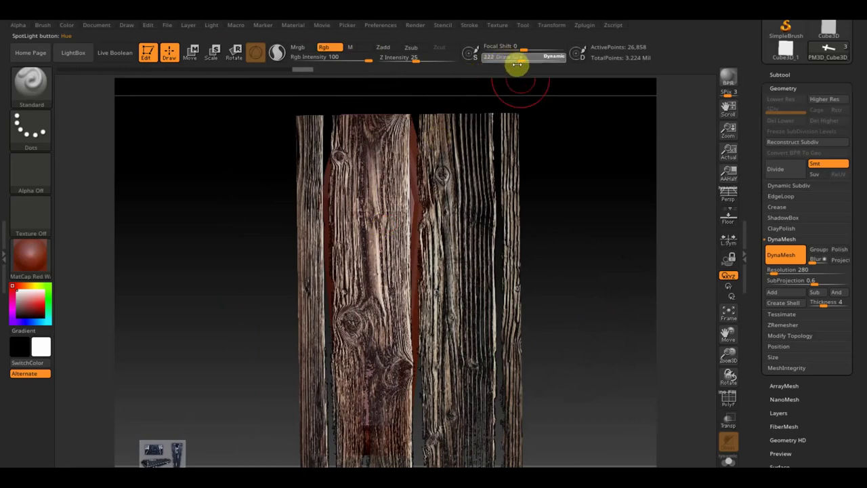
{"action": "left_click_drag", "start_coordinate": [496, 57], "coordinate": [526, 72]}
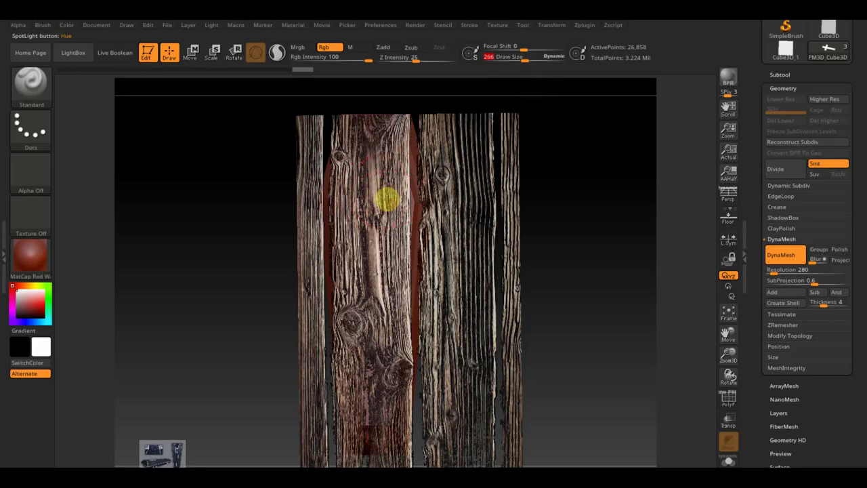
{"action": "left_click_drag", "start_coordinate": [394, 242], "coordinate": [370, 305]}
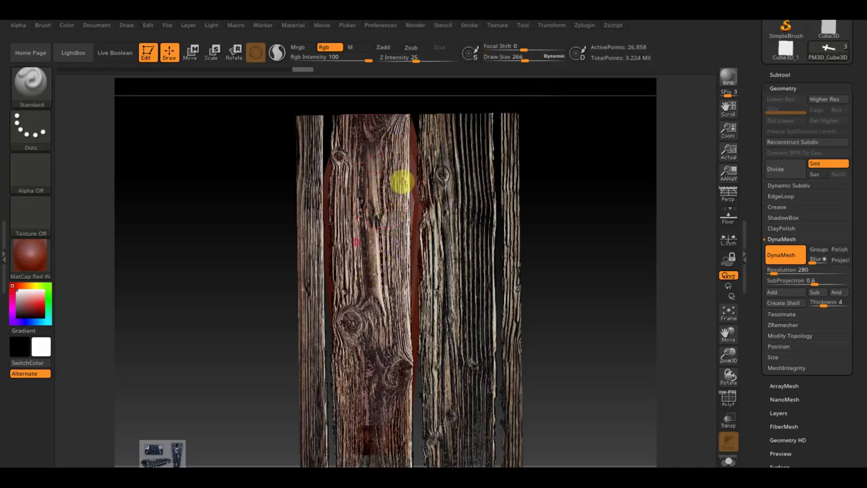
{"action": "key", "text": "shift+z"}
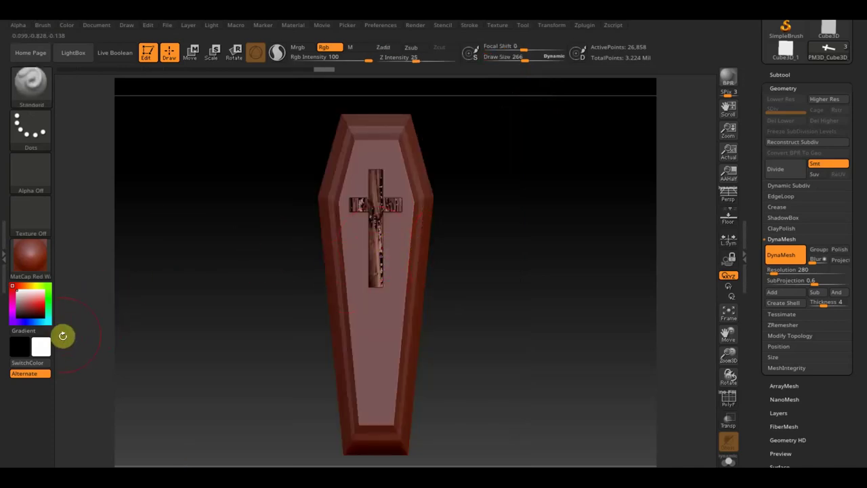
- Switch the coffin to the white SketchShaded2 material and zoom in
{"action": "left_click", "coordinate": [43, 270]}
{"action": "left_click", "coordinate": [130, 315]}
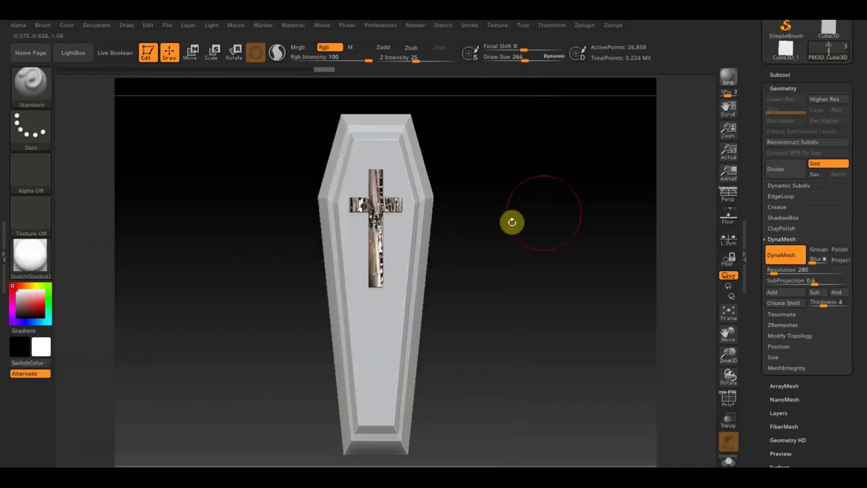
{"action": "mouse_move", "coordinate": [522, 206]}
{"action": "left_mouse_down", "text": "alt"}
{"action": "mouse_move", "coordinate": [535, 247]}
{"action": "mouse_move", "coordinate": [513, 213]}
{"action": "left_mouse_up", "text": "alt"}
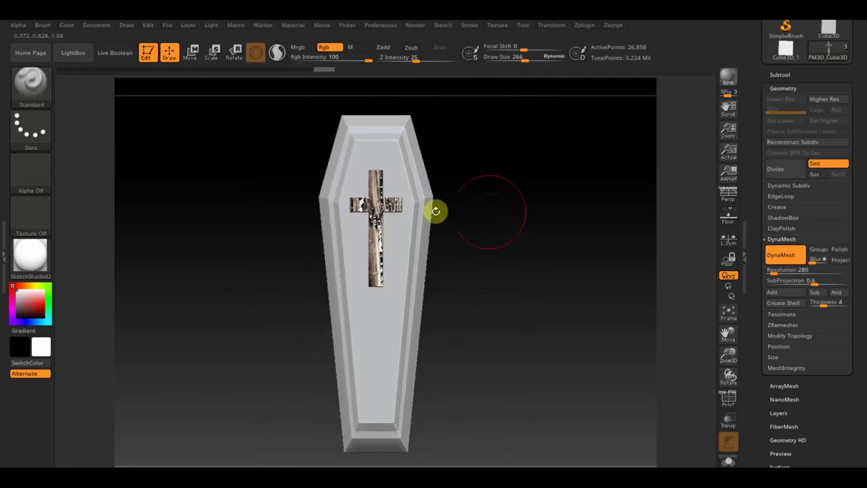
- Import the grey weathered tree-rock-branch board image (3876 × 2907) as a texture
{"action": "left_click", "coordinate": [498, 26]}
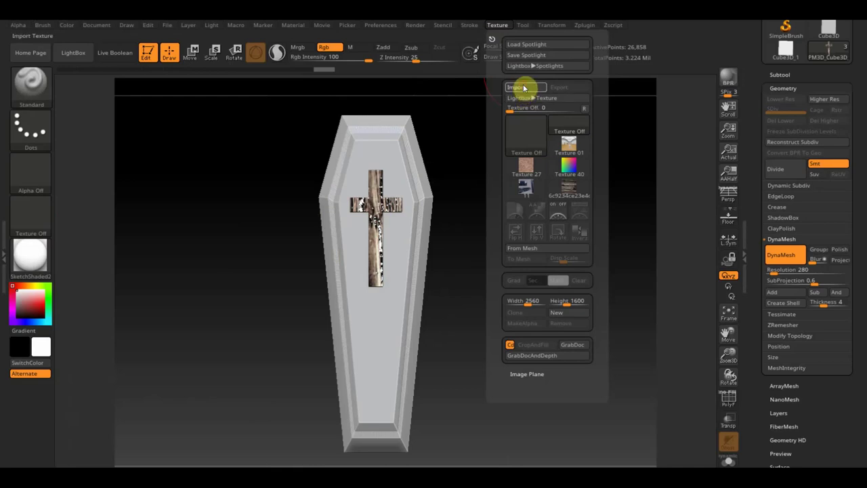
{"action": "left_click", "coordinate": [519, 88]}
{"action": "mouse_move", "coordinate": [418, 143]}
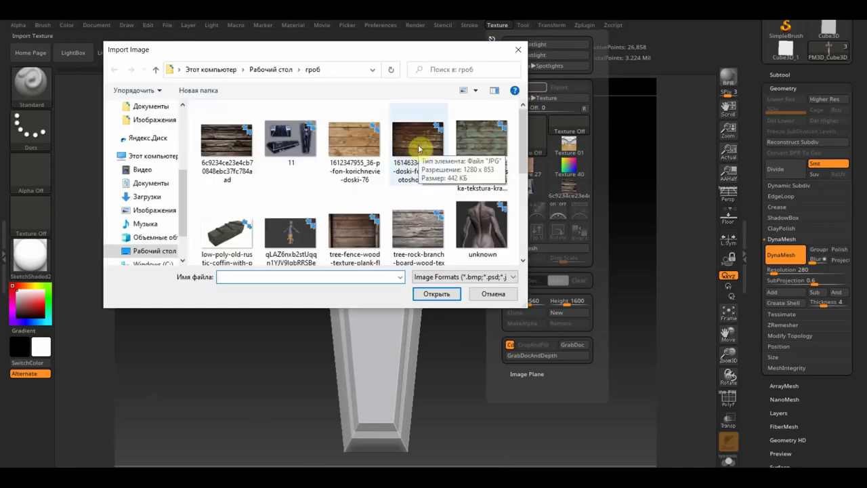
{"action": "left_click", "coordinate": [421, 233]}
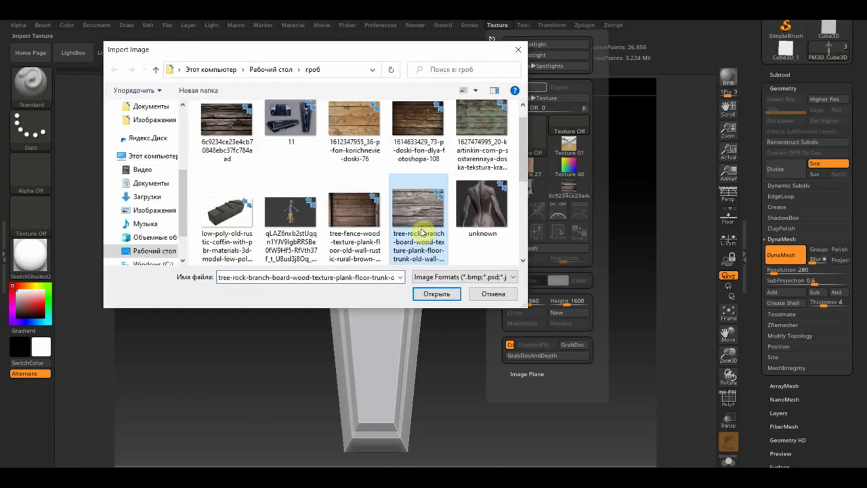
{"action": "left_click", "coordinate": [438, 294]}
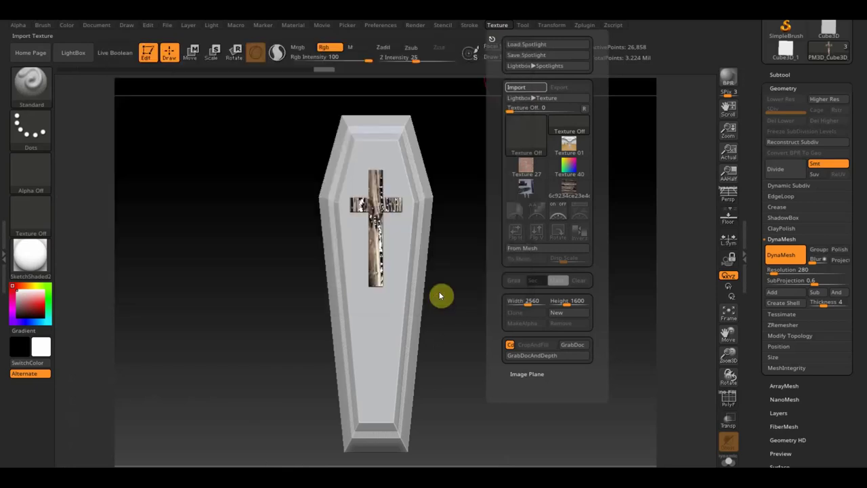
- Select the grey board texture and add it to Spotlight over the canvas
{"action": "left_click", "coordinate": [500, 25]}
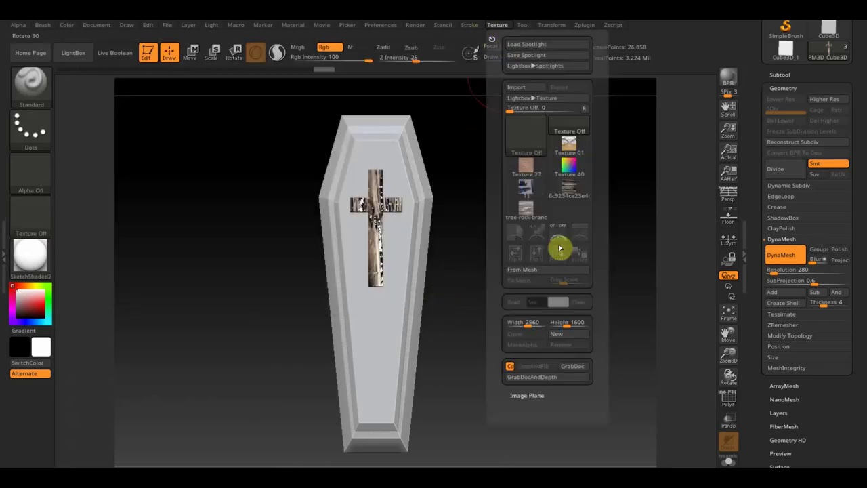
{"action": "left_click", "coordinate": [537, 212]}
{"action": "left_click", "coordinate": [579, 233]}
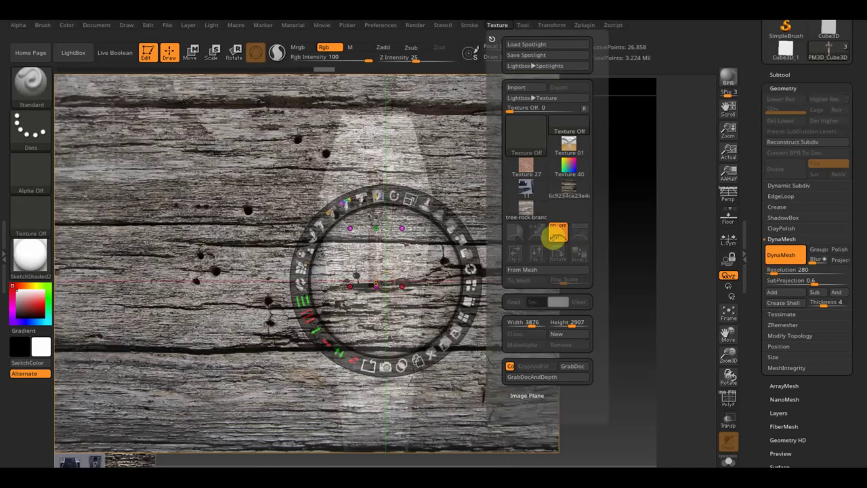
- Shrink, rotate about 90° and reposition the board image in Spotlight over the cross
{"action": "left_click_drag", "start_coordinate": [420, 197], "coordinate": [390, 166]}
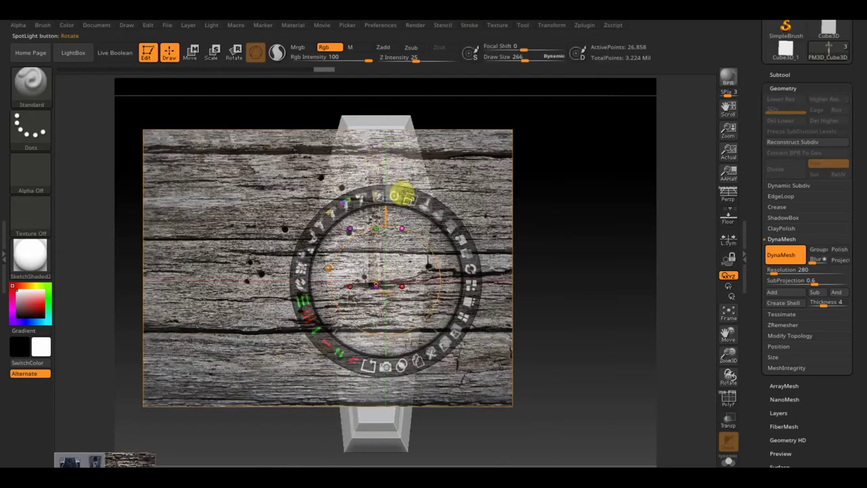
{"action": "left_click_drag", "start_coordinate": [394, 195], "coordinate": [434, 277]}
{"action": "left_click_drag", "start_coordinate": [410, 201], "coordinate": [398, 284]}
{"action": "left_click_drag", "start_coordinate": [405, 246], "coordinate": [390, 247]}
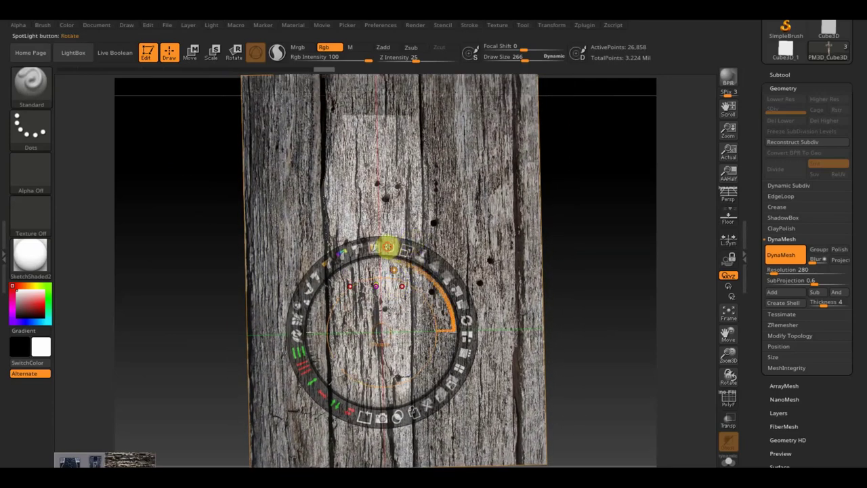
{"action": "mouse_move", "coordinate": [412, 248]}
{"action": "left_mouse_down"}
{"action": "mouse_move", "coordinate": [383, 241]}
{"action": "mouse_move", "coordinate": [389, 248]}
{"action": "left_mouse_up"}
{"action": "mouse_move", "coordinate": [388, 278]}
{"action": "left_mouse_down"}
{"action": "mouse_move", "coordinate": [430, 285]}
{"action": "mouse_move", "coordinate": [410, 282]}
{"action": "left_mouse_up"}
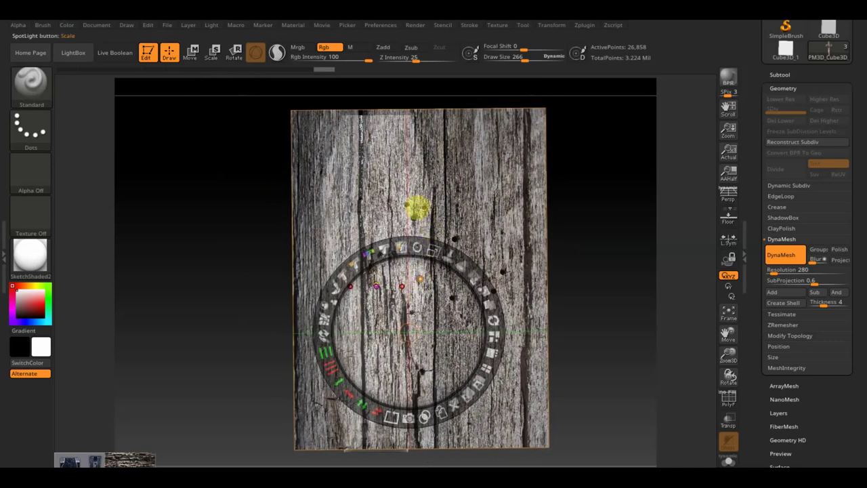
- Paint the board grain onto the cross, then hide Spotlight to check it
{"action": "key", "text": "z"}
{"action": "left_click_drag", "start_coordinate": [516, 60], "coordinate": [546, 62]}
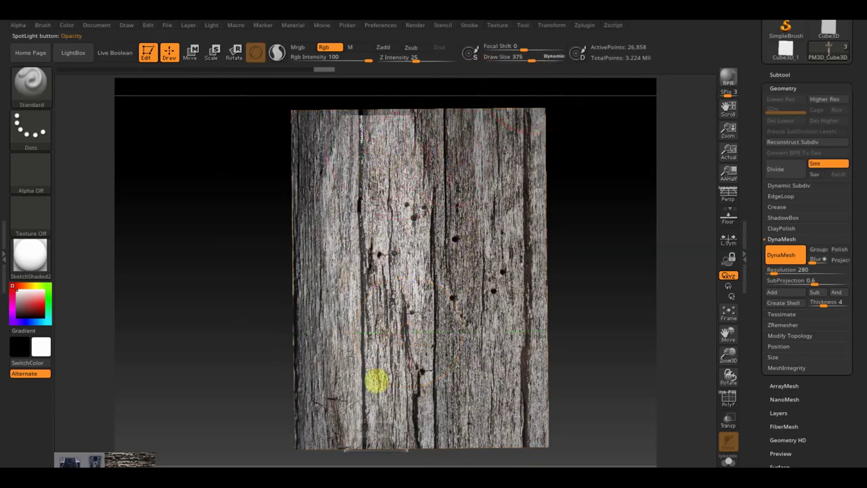
{"action": "key", "text": "shift+z"}
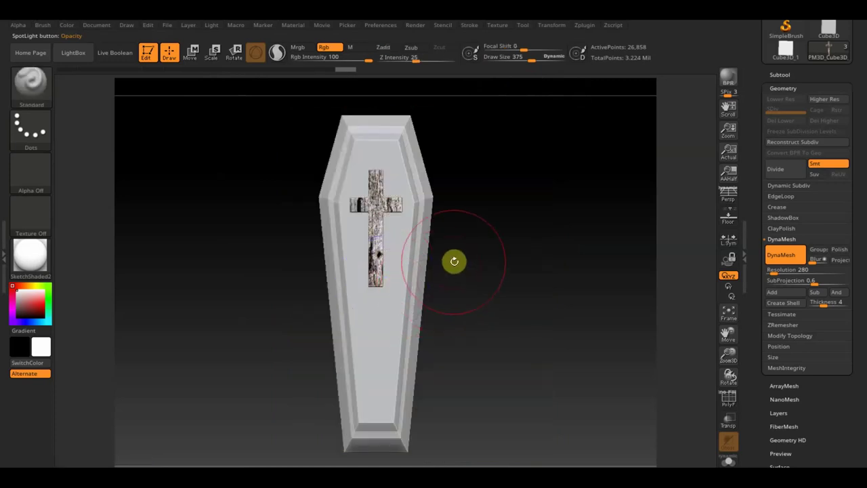
- Select the coffin body subtool PM3D_Cube3D_2 and paint the board grain onto its front
{"action": "left_click", "coordinate": [407, 334], "text": "alt"}
{"action": "key", "text": "shift+z"}
{"action": "mouse_move", "coordinate": [374, 199]}
{"action": "left_mouse_down"}
{"action": "mouse_move", "coordinate": [370, 104]}
{"action": "mouse_move", "coordinate": [407, 313]}
{"action": "left_mouse_up"}
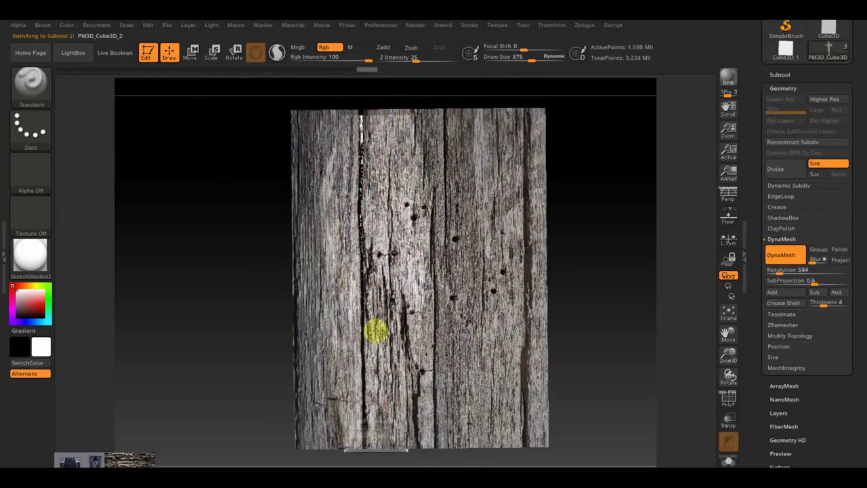
{"action": "right_click_drag", "start_coordinate": [387, 309], "coordinate": [474, 322]}
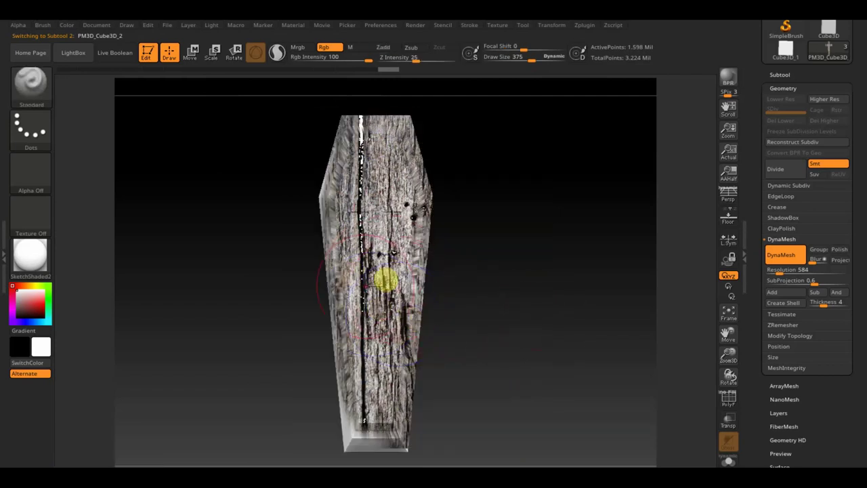
{"action": "left_click_drag", "start_coordinate": [551, 271], "coordinate": [546, 246], "text": "shift"}
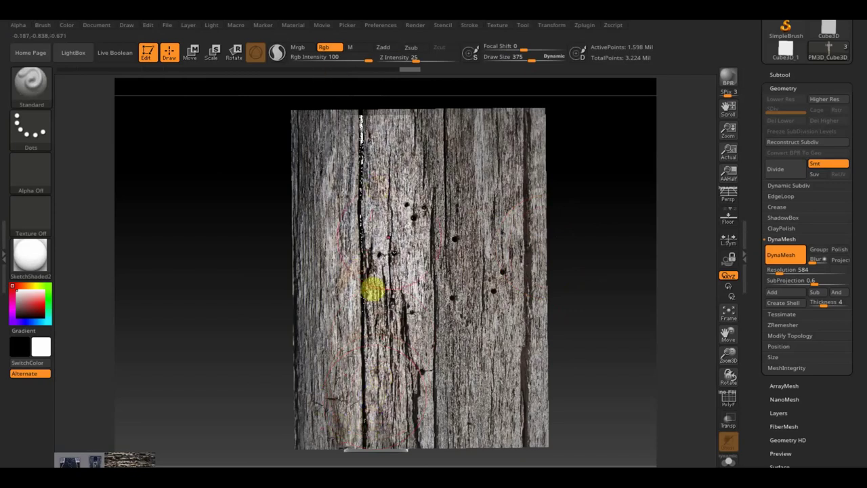
{"action": "key", "text": "ctrl+z"}
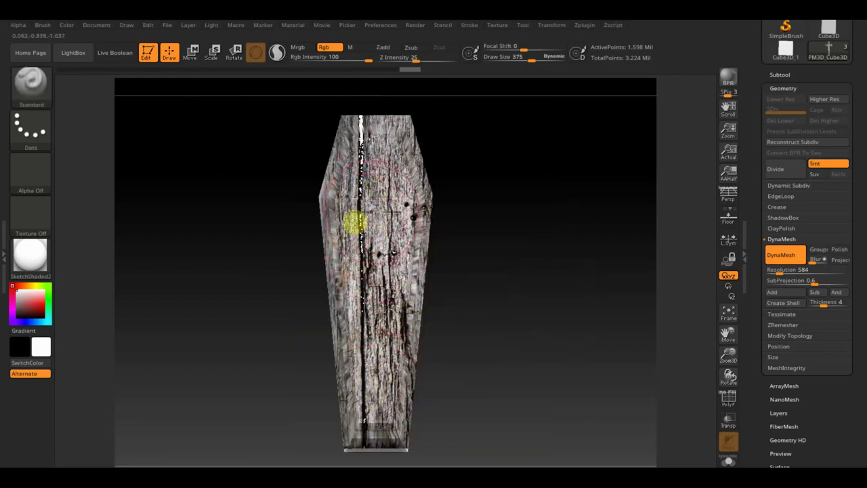
{"action": "key", "text": "ctrl+shift+z"}
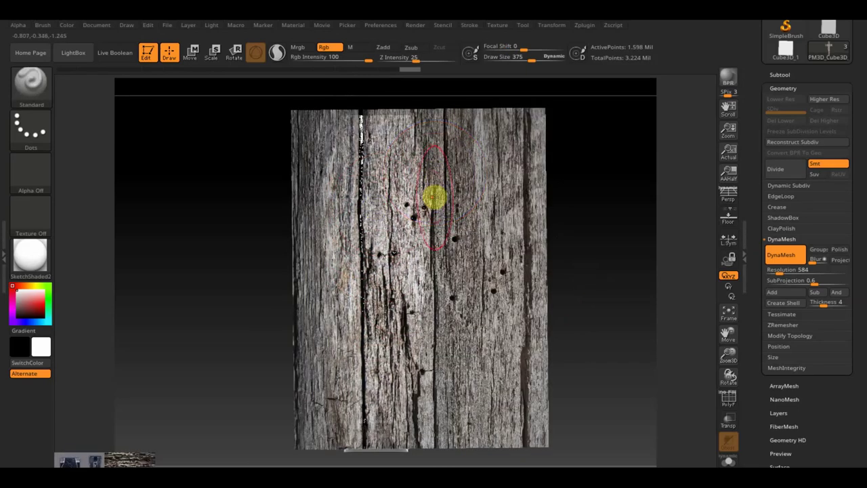
- Reposition the board image over the coffin, sliding it left then right while toggling Spotlight
{"action": "key", "text": "shift+z"}
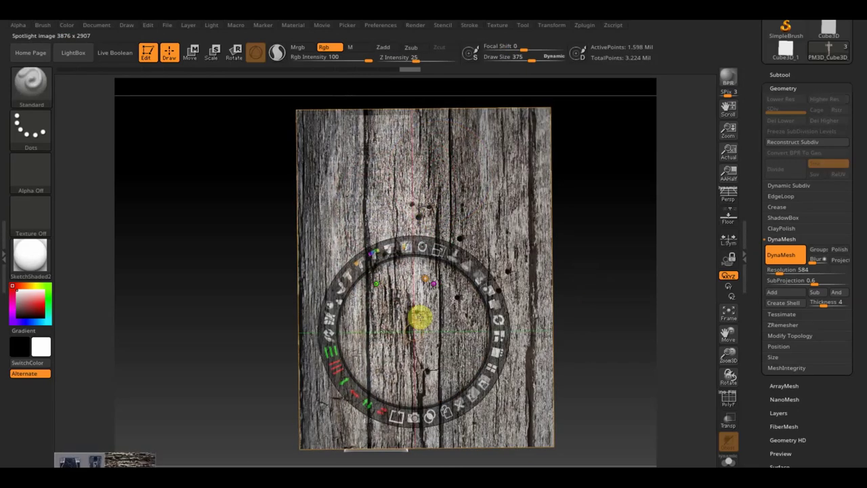
{"action": "left_click_drag", "start_coordinate": [402, 315], "coordinate": [298, 324]}
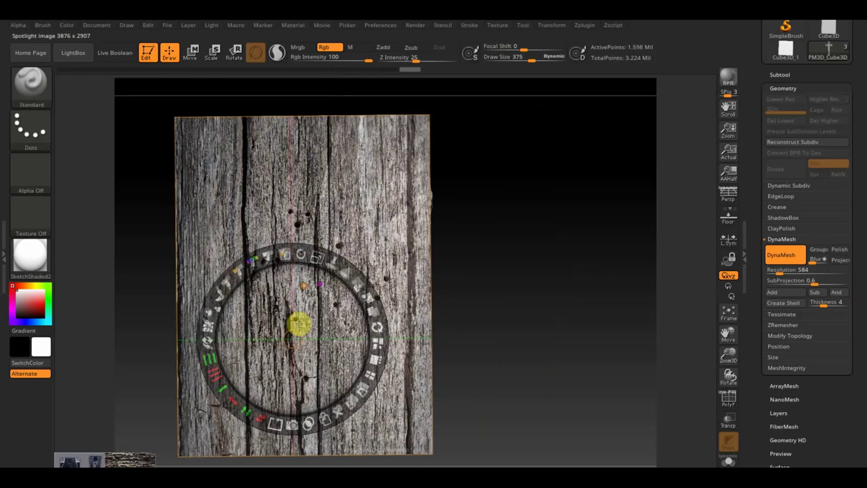
{"action": "key", "text": "shift+z"}
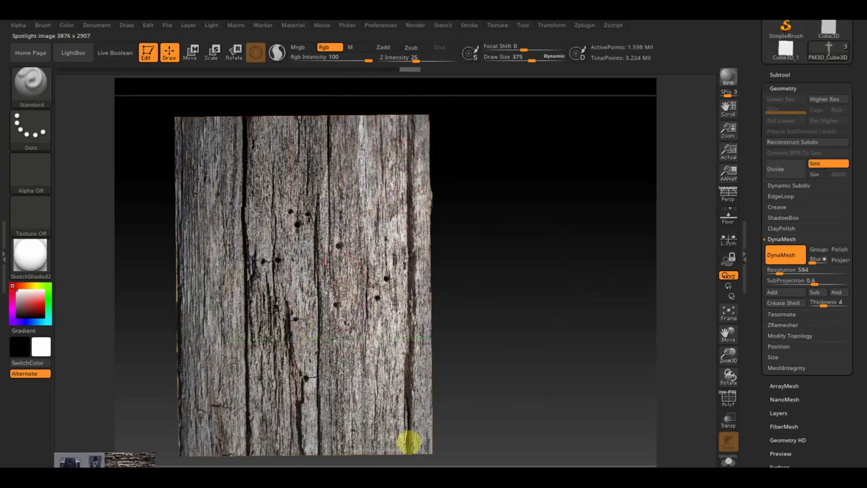
{"action": "key", "text": "shift+z"}
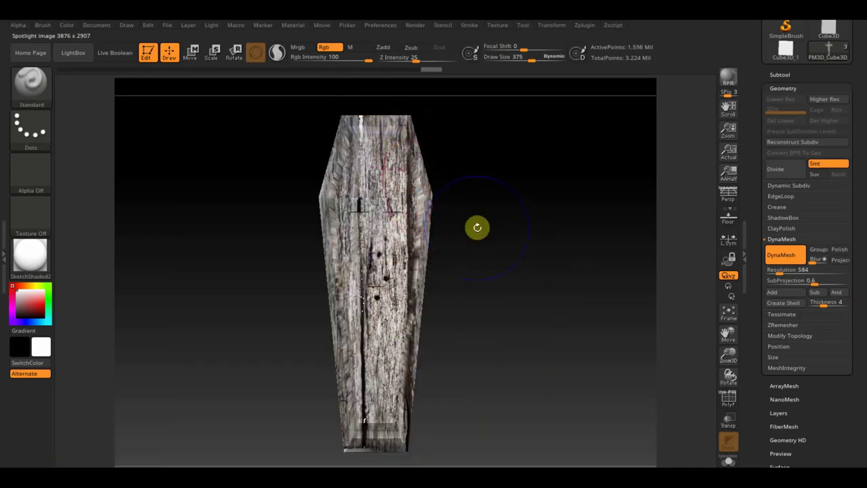
{"action": "key", "text": "shift+z"}
{"action": "key", "text": "z"}
{"action": "mouse_move", "coordinate": [328, 302]}
{"action": "left_mouse_down"}
{"action": "mouse_move", "coordinate": [340, 313]}
{"action": "mouse_move", "coordinate": [391, 309]}
{"action": "left_mouse_up"}
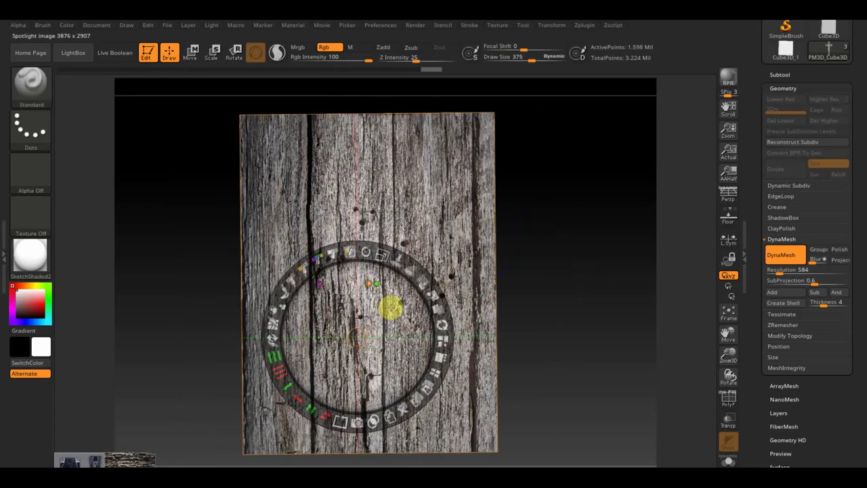
{"action": "key", "text": "shift+z"}
{"action": "key", "text": "shift+z"}
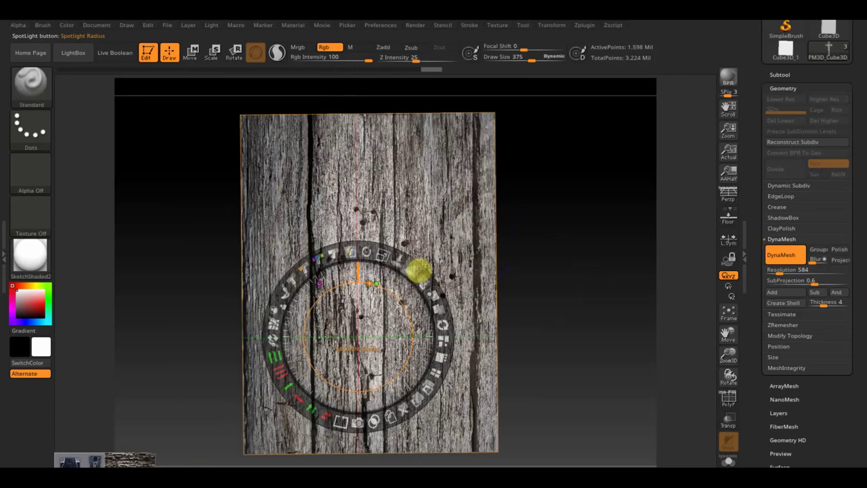
{"action": "left_click_drag", "start_coordinate": [368, 300], "coordinate": [454, 303]}
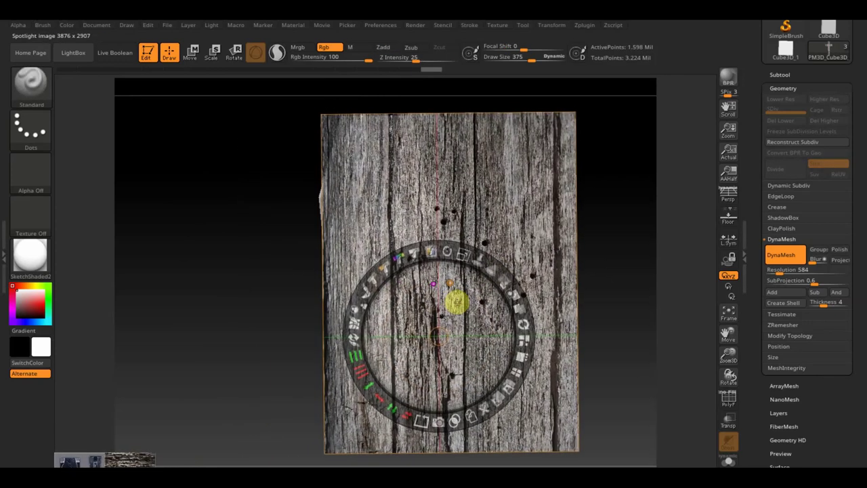
- Slide the board image left across the coffin and check the painted grain with Spotlight hidden
{"action": "key", "text": "z"}
{"action": "key", "text": "shift+z"}
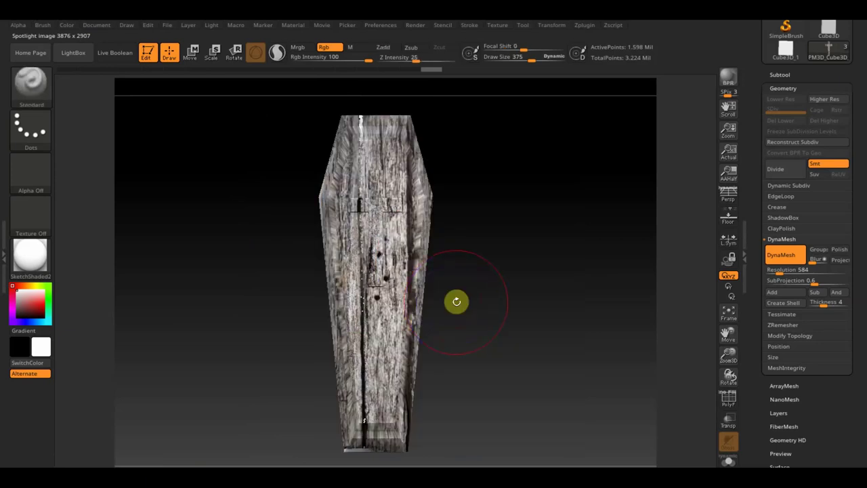
{"action": "key", "text": "shift+z"}
{"action": "key", "text": "z"}
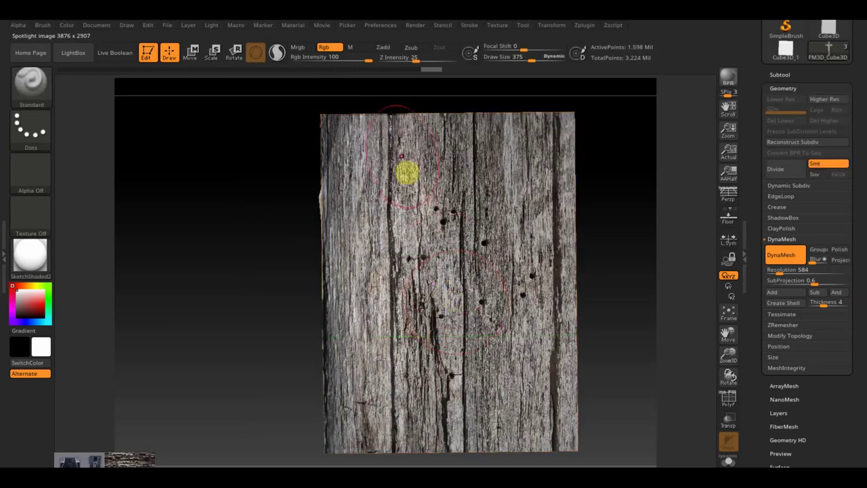
{"action": "key", "text": "shift+z"}
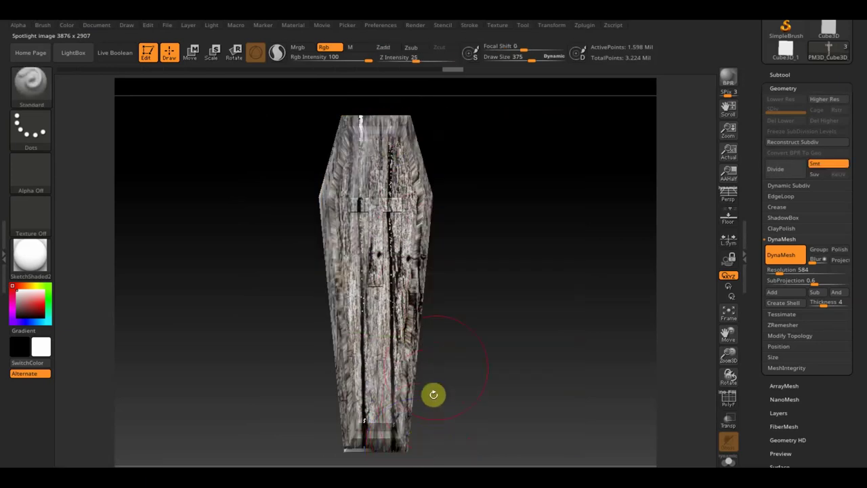
{"action": "key", "text": "shift+z"}
{"action": "key", "text": "z"}
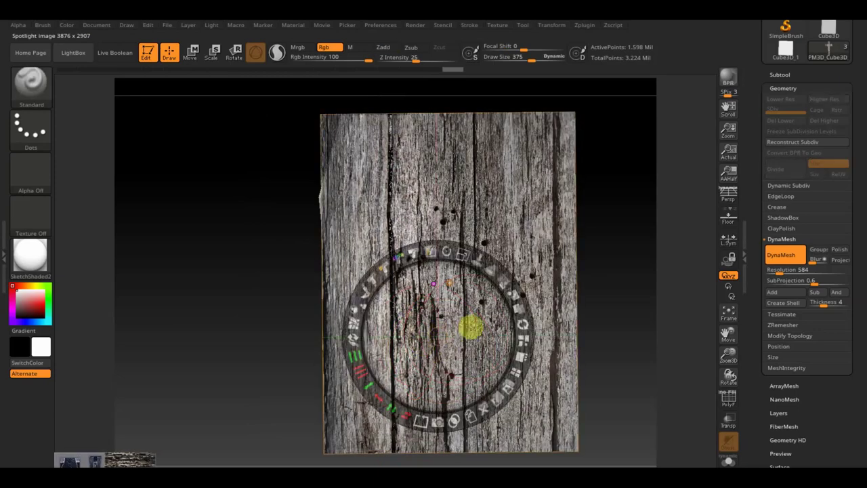
{"action": "left_click_drag", "start_coordinate": [471, 333], "coordinate": [348, 330]}
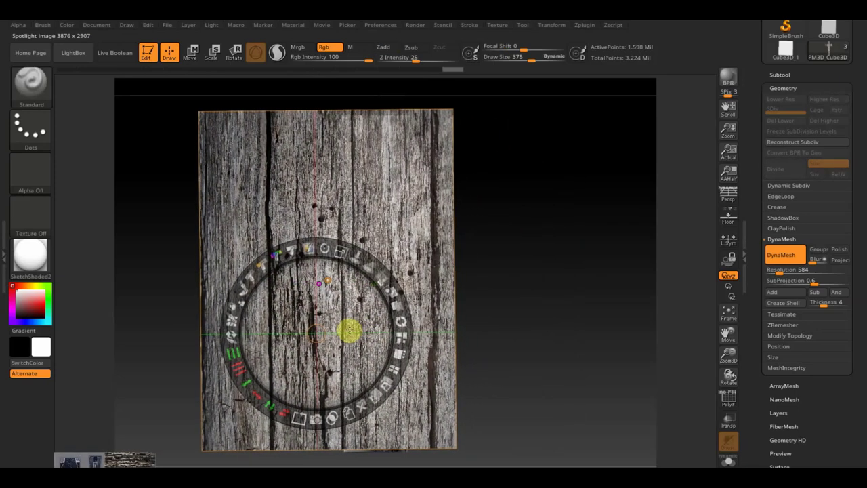
{"action": "key", "text": "z"}
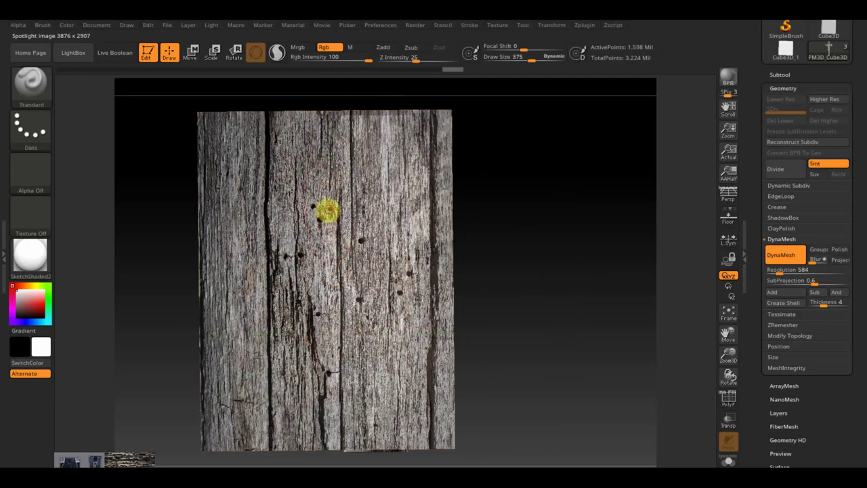
{"action": "key", "text": "shift+z"}
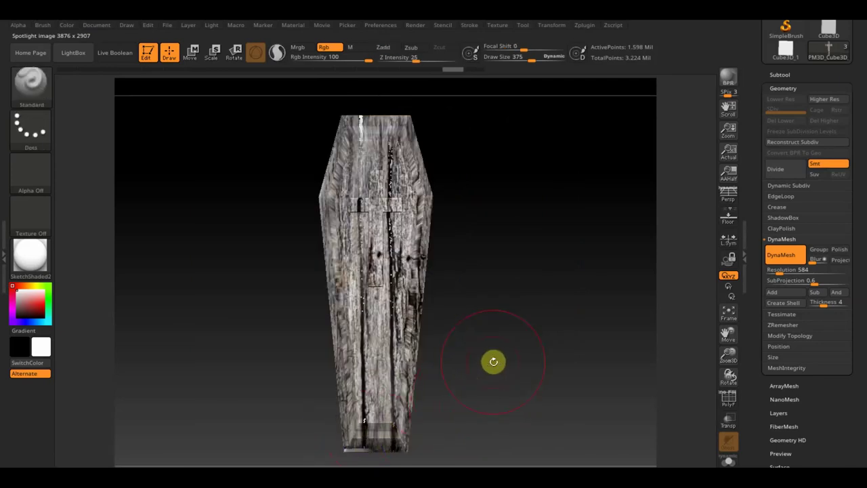
- Make the board image semi-transparent and realign and rotate it over the coffin
{"action": "left_click_drag", "start_coordinate": [510, 331], "coordinate": [508, 327]}
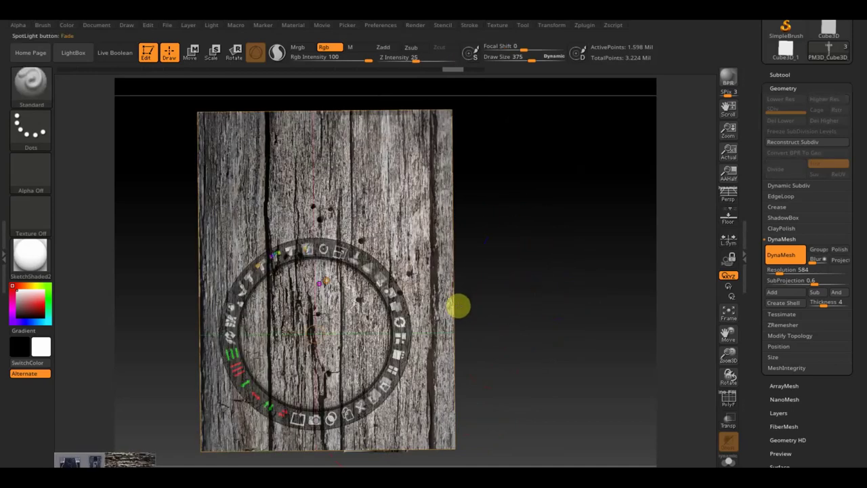
{"action": "mouse_move", "coordinate": [381, 286]}
{"action": "left_mouse_down"}
{"action": "mouse_move", "coordinate": [386, 281]}
{"action": "mouse_move", "coordinate": [354, 258]}
{"action": "mouse_move", "coordinate": [321, 257]}
{"action": "left_mouse_up"}
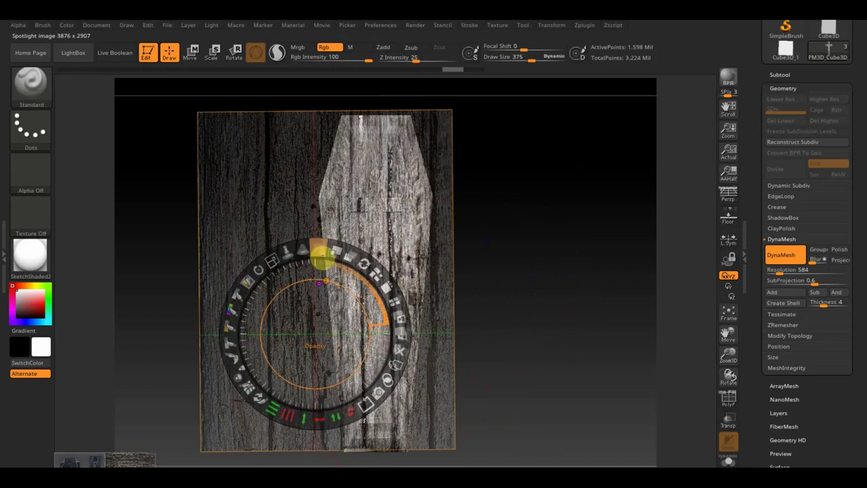
{"action": "mouse_move", "coordinate": [333, 319]}
{"action": "left_mouse_down"}
{"action": "mouse_move", "coordinate": [342, 331]}
{"action": "mouse_move", "coordinate": [316, 348]}
{"action": "mouse_move", "coordinate": [341, 317]}
{"action": "left_mouse_up"}
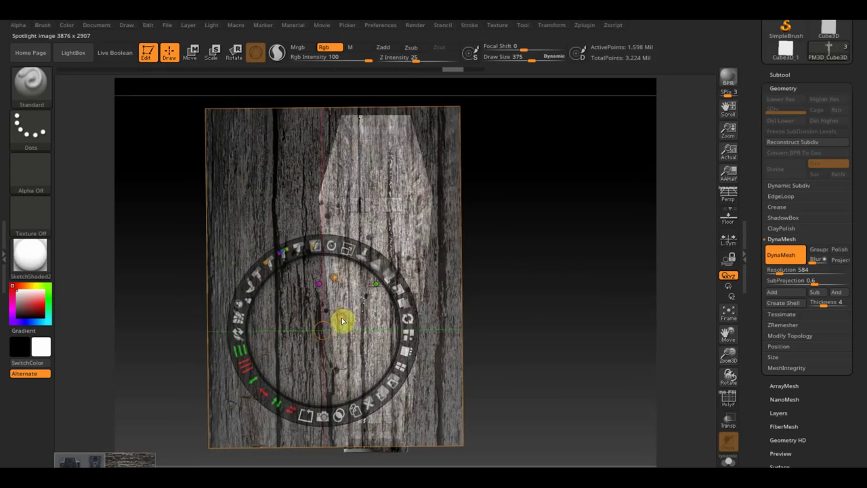
{"action": "key", "text": "z"}
{"action": "key", "text": "shift+z"}
{"action": "key", "text": "z"}
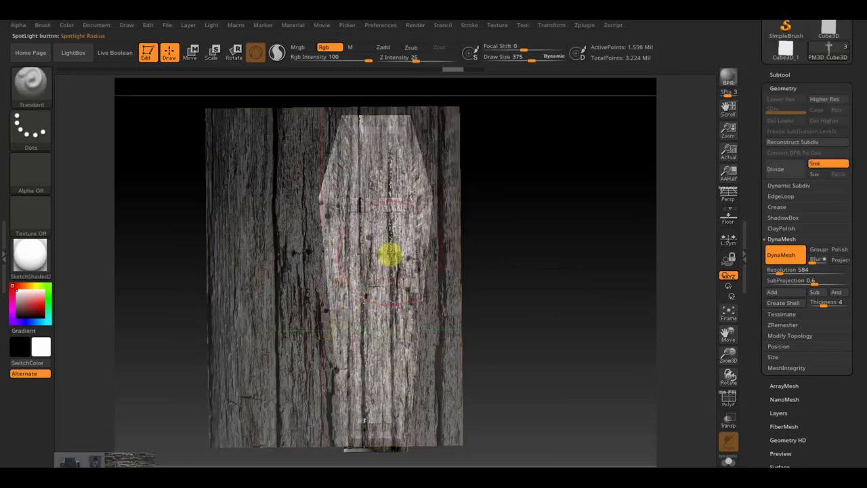
{"action": "key", "text": "shift+z"}
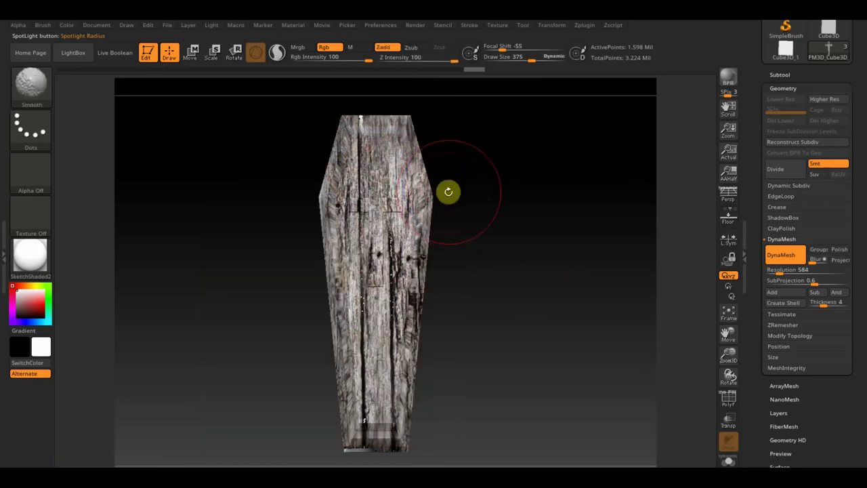
{"action": "key", "text": "shift+z"}
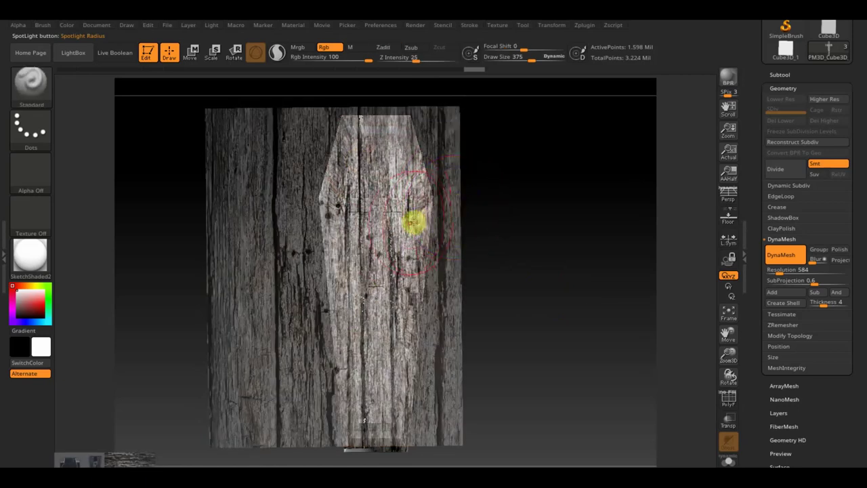
{"action": "key", "text": "shift+z"}
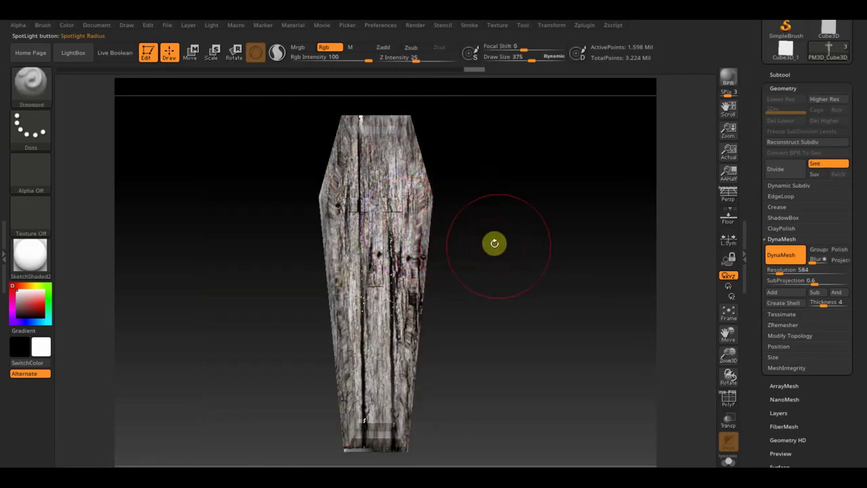
{"action": "key", "text": "shift+z"}
- Move the board image right to finish the top face and orbit to inspect the wood
{"action": "key", "text": "z"}
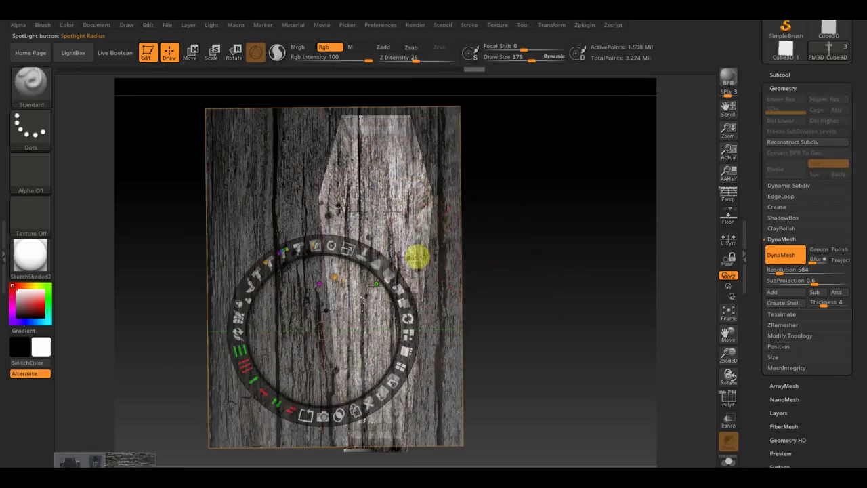
{"action": "mouse_move", "coordinate": [330, 287]}
{"action": "left_mouse_down"}
{"action": "mouse_move", "coordinate": [455, 290]}
{"action": "mouse_move", "coordinate": [446, 291]}
{"action": "mouse_move", "coordinate": [444, 268]}
{"action": "left_mouse_up"}
{"action": "key", "text": "z"}
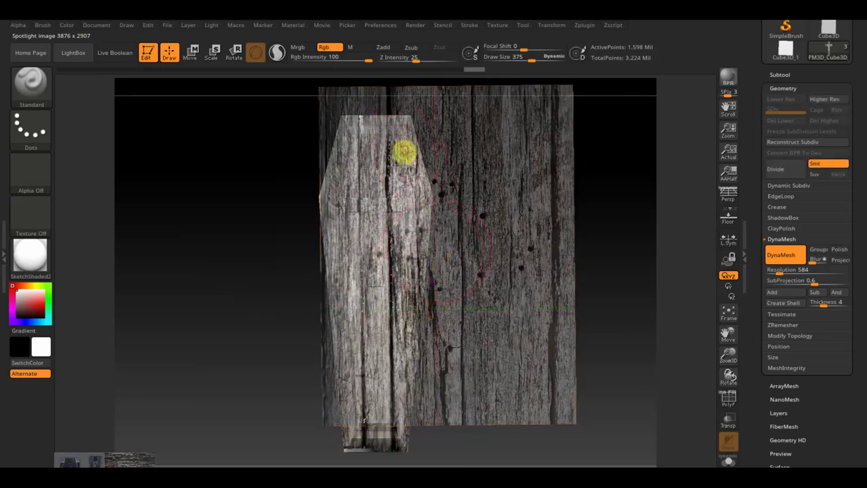
{"action": "key", "text": "shift+z"}
{"action": "mouse_move", "coordinate": [507, 291]}
{"action": "left_mouse_down"}
{"action": "mouse_move", "coordinate": [490, 235]}
{"action": "mouse_move", "coordinate": [535, 265]}
{"action": "mouse_move", "coordinate": [529, 194]}
{"action": "mouse_move", "coordinate": [587, 201]}
{"action": "mouse_move", "coordinate": [480, 346]}
{"action": "left_mouse_up"}
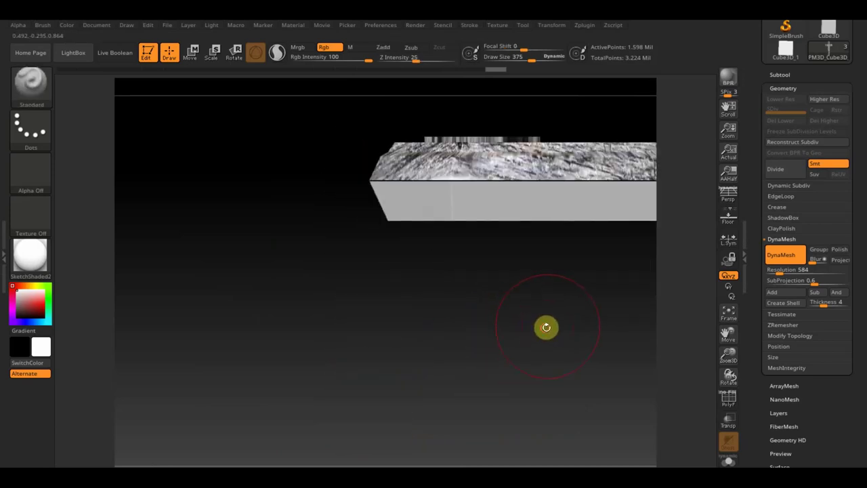
- Centre the coffin upright and mask part of it with a rectangle
{"action": "left_click_drag", "start_coordinate": [547, 328], "coordinate": [408, 366], "text": "alt"}
{"action": "mouse_move", "coordinate": [495, 342]}
{"action": "left_mouse_down"}
{"action": "mouse_move", "coordinate": [484, 443]}
{"action": "mouse_move", "coordinate": [536, 375]}
{"action": "mouse_move", "coordinate": [515, 382]}
{"action": "mouse_move", "coordinate": [509, 333]}
{"action": "mouse_move", "coordinate": [488, 306]}
{"action": "mouse_move", "coordinate": [515, 254]}
{"action": "left_mouse_up"}
{"action": "mouse_move", "coordinate": [471, 291]}
{"action": "left_mouse_down", "text": "alt"}
{"action": "mouse_move", "coordinate": [550, 224]}
{"action": "mouse_move", "coordinate": [550, 232]}
{"action": "left_mouse_up", "text": "alt"}
{"action": "left_click_drag", "start_coordinate": [250, 117], "coordinate": [339, 416], "text": "ctrl"}
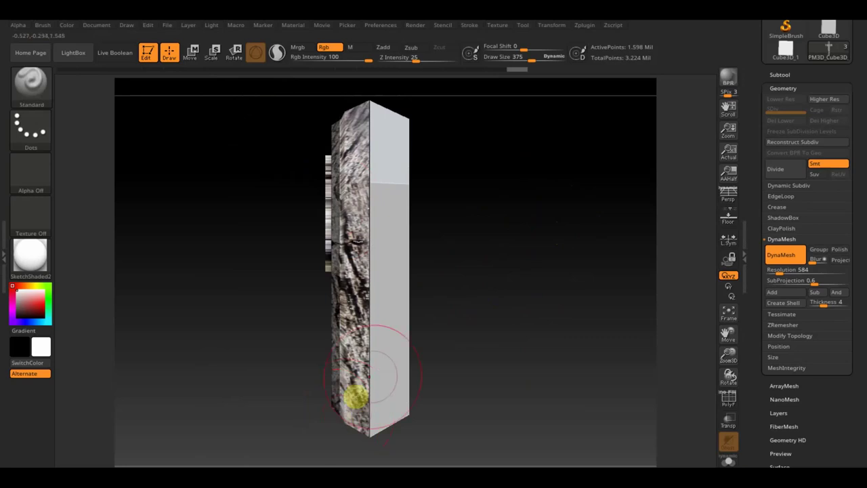
- Slide the board image over the coffin's side and paint it through Spotlight
{"action": "key", "text": "shift+z"}
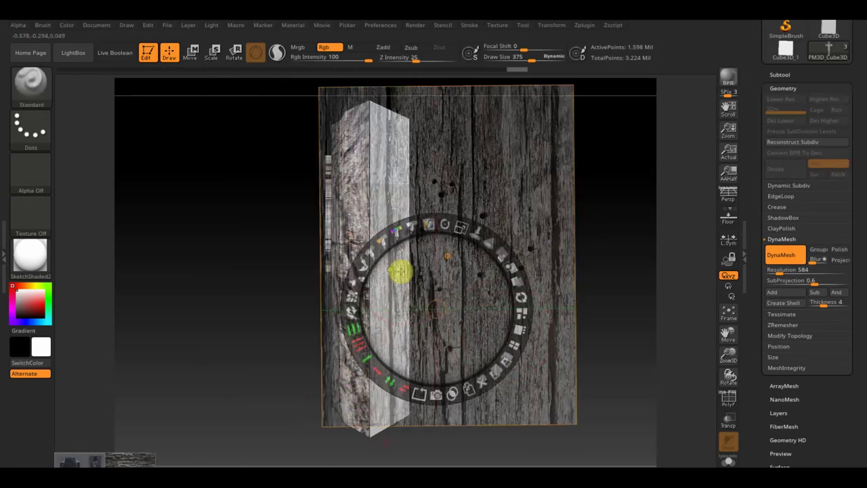
{"action": "mouse_move", "coordinate": [454, 287]}
{"action": "left_mouse_down"}
{"action": "mouse_move", "coordinate": [387, 294]}
{"action": "mouse_move", "coordinate": [410, 298]}
{"action": "left_mouse_up"}
{"action": "mouse_move", "coordinate": [443, 302]}
{"action": "left_mouse_down"}
{"action": "mouse_move", "coordinate": [321, 300]}
{"action": "mouse_move", "coordinate": [406, 311]}
{"action": "left_mouse_up"}
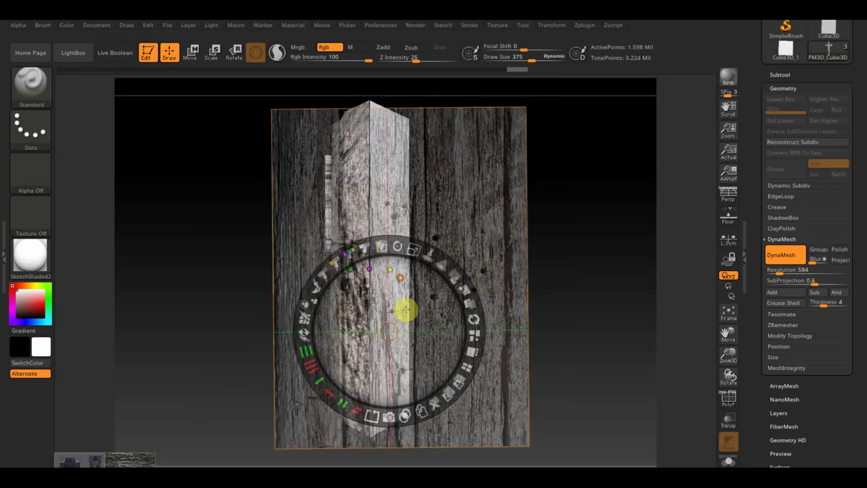
{"action": "key", "text": "z"}
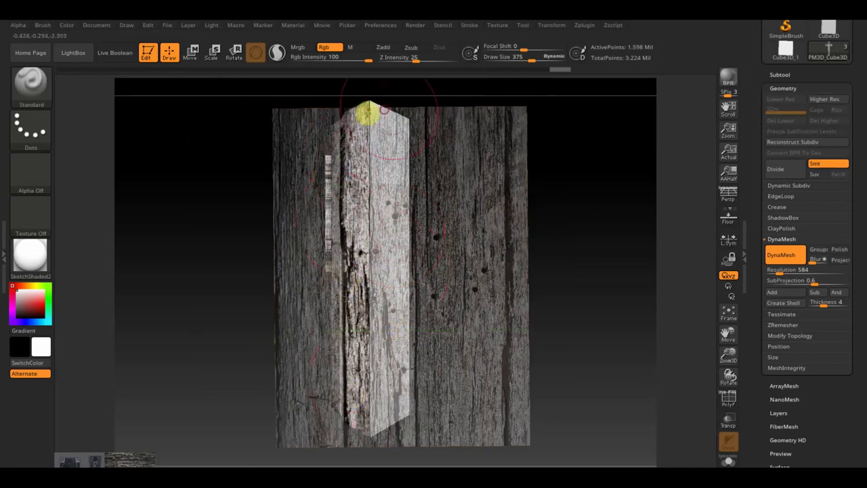
{"action": "key", "text": "shift+z"}
{"action": "mouse_move", "coordinate": [494, 237]}
{"action": "left_mouse_down"}
{"action": "mouse_move", "coordinate": [513, 242]}
{"action": "mouse_move", "coordinate": [533, 218]}
{"action": "mouse_move", "coordinate": [518, 235]}
{"action": "mouse_move", "coordinate": [529, 228]}
{"action": "mouse_move", "coordinate": [532, 265]}
{"action": "mouse_move", "coordinate": [550, 254]}
{"action": "mouse_move", "coordinate": [519, 259]}
{"action": "mouse_move", "coordinate": [530, 274]}
{"action": "left_mouse_up"}
- Mask the coffin's side with rectangles from a straight side view
{"action": "mouse_move", "coordinate": [544, 387]}
{"action": "left_mouse_down", "text": "ctrl"}
{"action": "mouse_move", "coordinate": [482, 400]}
{"action": "mouse_move", "coordinate": [353, 139]}
{"action": "mouse_move", "coordinate": [340, 97]}
{"action": "left_mouse_up", "text": "ctrl"}
{"action": "mouse_move", "coordinate": [497, 221]}
{"action": "left_mouse_down"}
{"action": "mouse_move", "coordinate": [544, 246]}
{"action": "mouse_move", "coordinate": [574, 244]}
{"action": "mouse_move", "coordinate": [556, 231]}
{"action": "mouse_move", "coordinate": [544, 244]}
{"action": "left_mouse_up"}
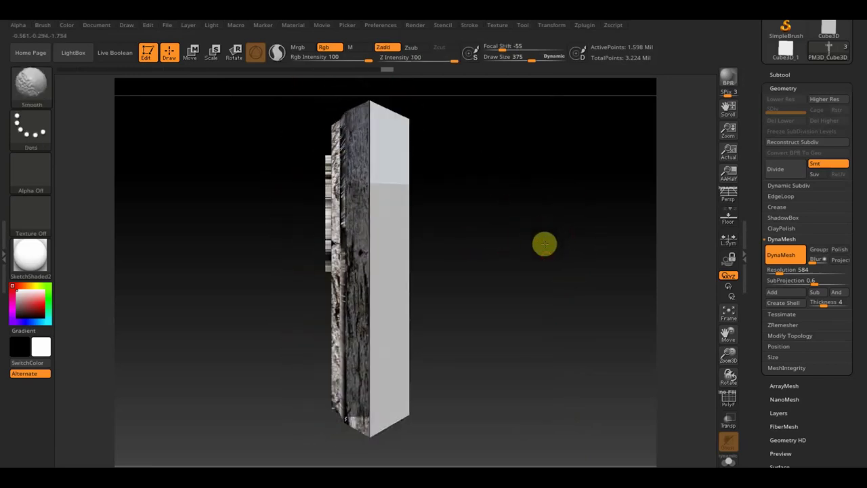
{"action": "left_click_drag", "start_coordinate": [379, 199], "coordinate": [493, 237], "text": "shift"}
{"action": "key", "text": "ctrl"}
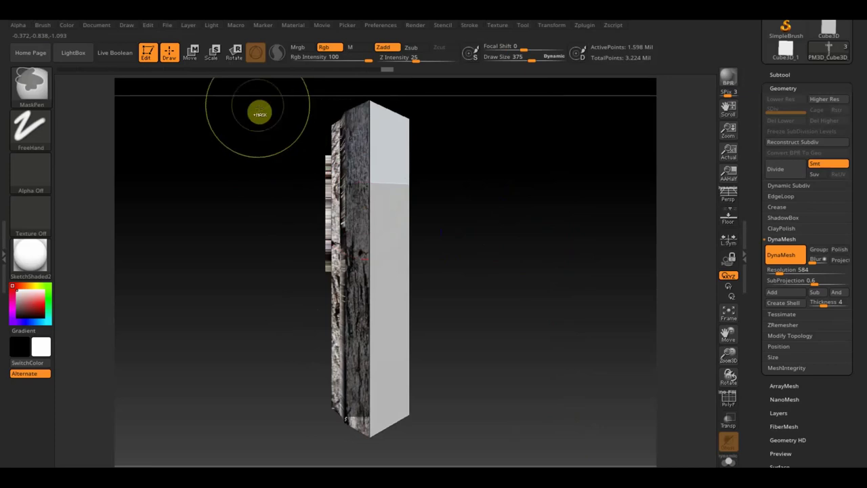
{"action": "left_click_drag", "start_coordinate": [255, 100], "coordinate": [340, 421], "text": "ctrl"}
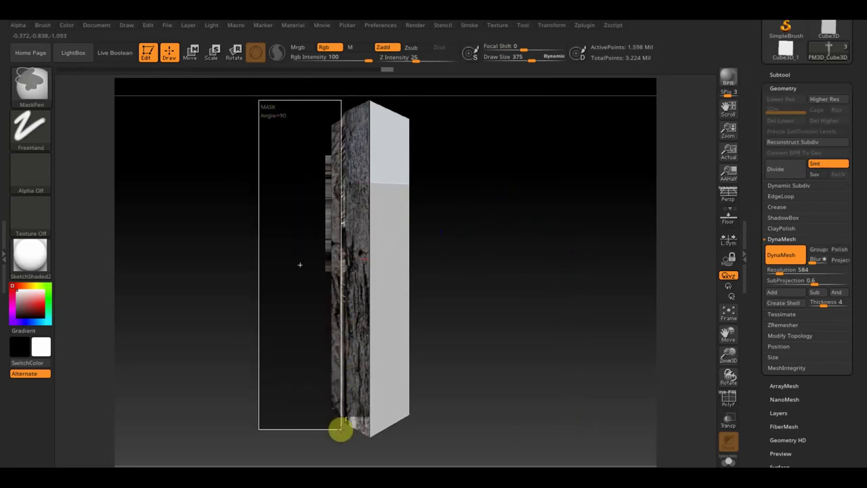
- Turn the coffin to a straight front view and bring the board image back in Spotlight
{"action": "left_click_drag", "start_coordinate": [341, 430], "coordinate": [341, 426], "text": "ctrl"}
{"action": "mouse_move", "coordinate": [407, 407]}
{"action": "left_mouse_down"}
{"action": "mouse_move", "coordinate": [542, 373]}
{"action": "mouse_move", "coordinate": [583, 381]}
{"action": "mouse_move", "coordinate": [542, 353]}
{"action": "left_mouse_up"}
{"action": "key", "text": "shift+z"}
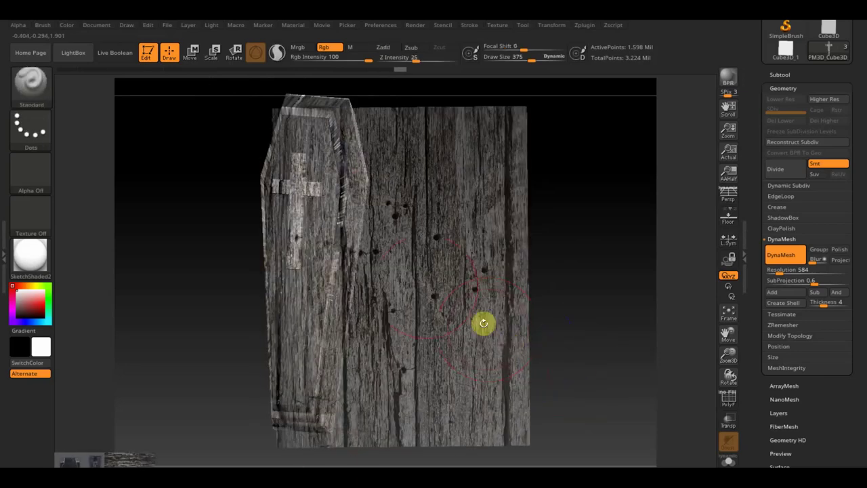
- Place the weathered wood image over the coffin body and paint it onto the front
{"action": "left_click_drag", "start_coordinate": [401, 307], "coordinate": [425, 316]}
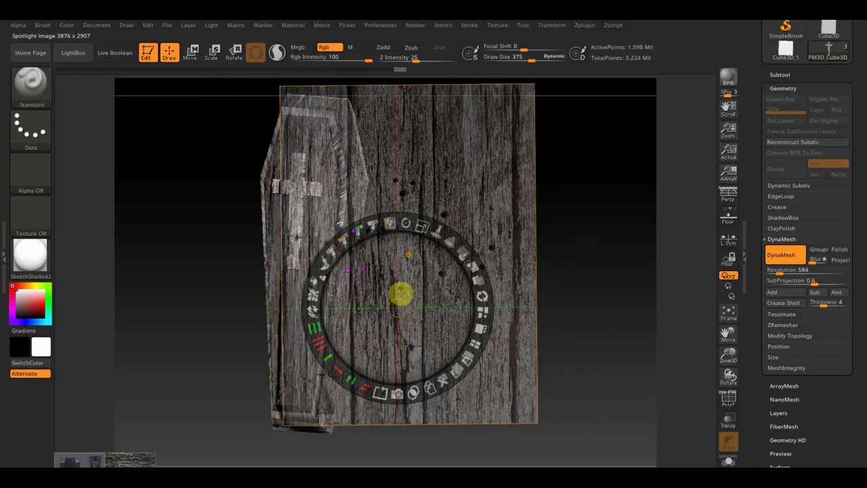
{"action": "key", "text": "z"}
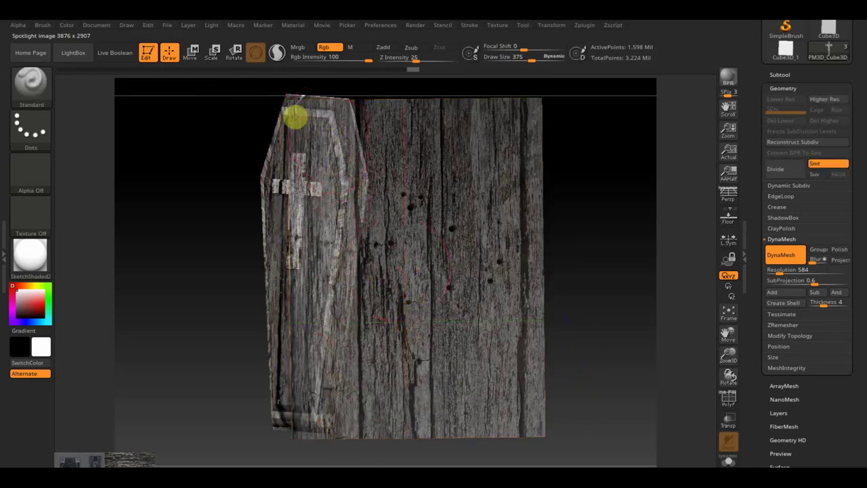
{"action": "key", "text": "shift+z"}
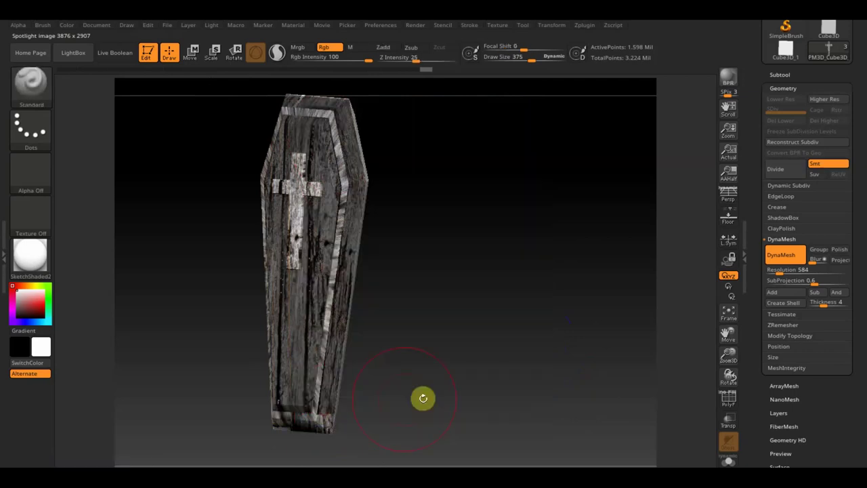
{"action": "left_click_drag", "start_coordinate": [490, 382], "coordinate": [479, 381]}
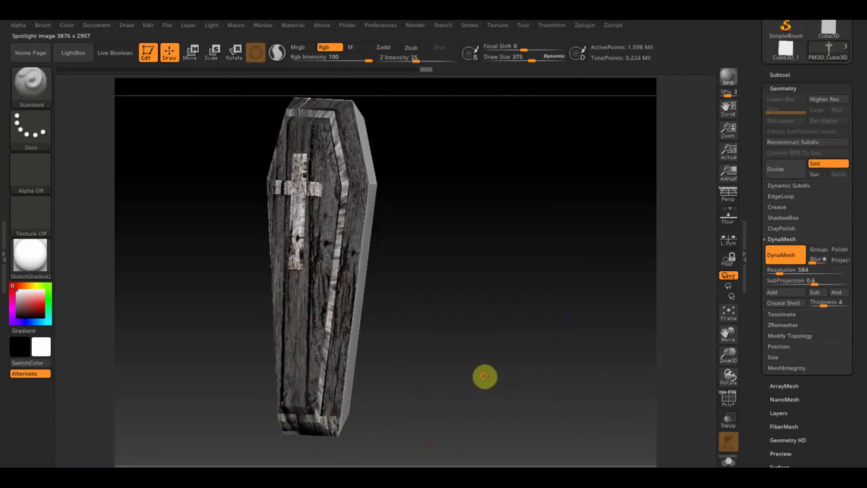
{"action": "key", "text": "shift+z"}
- Move the wood image up and left and paint its grain onto the rim and cross
{"action": "key", "text": "z"}
{"action": "left_click_drag", "start_coordinate": [476, 360], "coordinate": [385, 340]}
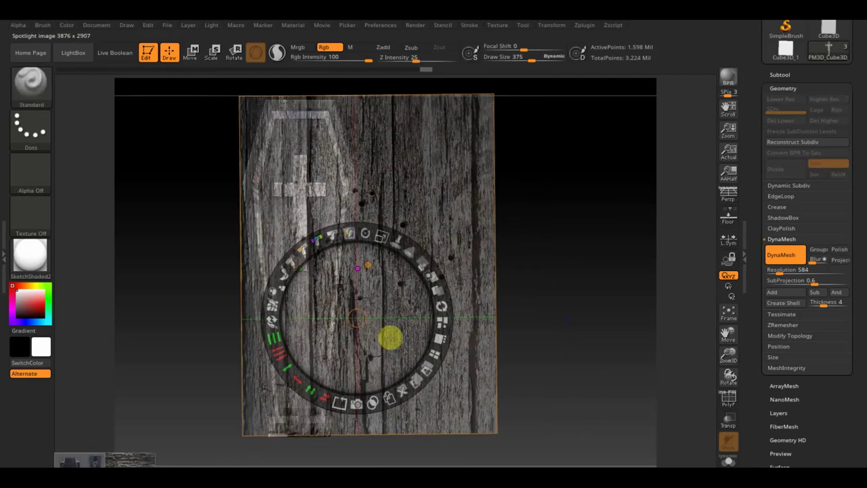
{"action": "key", "text": "z"}
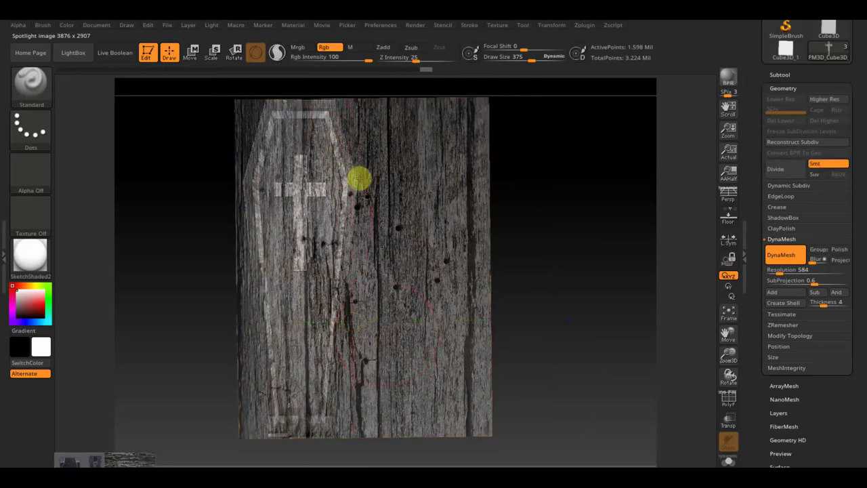
{"action": "key", "text": "shift+z"}
{"action": "left_click_drag", "start_coordinate": [419, 395], "coordinate": [405, 372]}
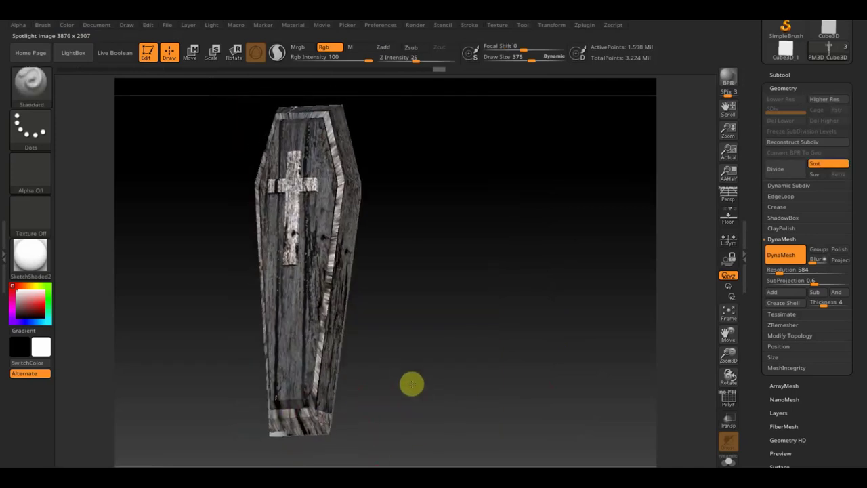
{"action": "key", "text": "shift+z"}
- Turn the wood image upright, shrink it, and move it over the upper coffin
{"action": "key", "text": "z"}
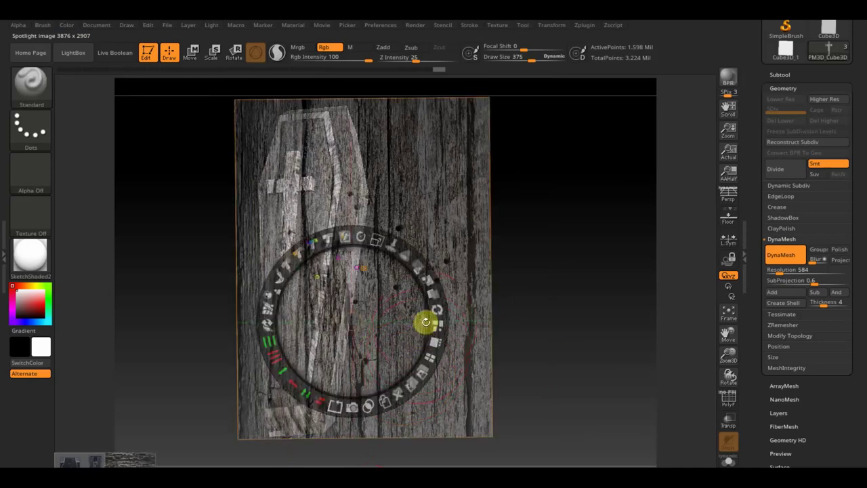
{"action": "left_click_drag", "start_coordinate": [366, 246], "coordinate": [361, 251]}
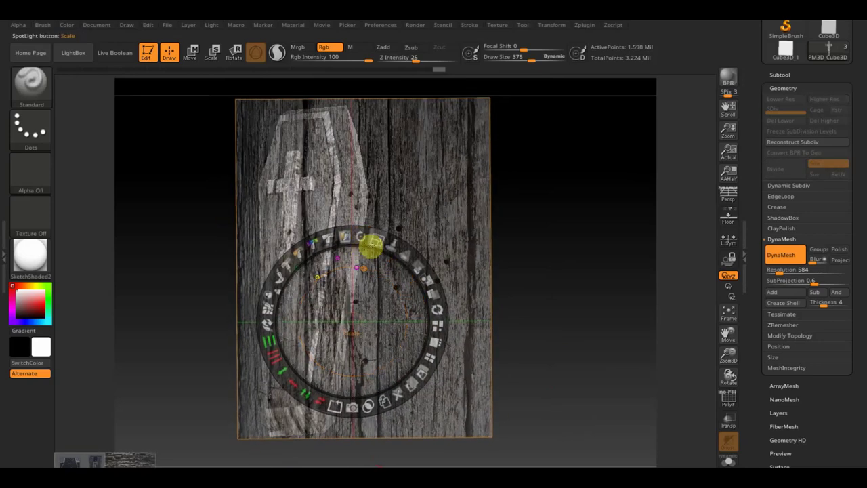
{"action": "left_click_drag", "start_coordinate": [368, 244], "coordinate": [334, 234]}
{"action": "left_click_drag", "start_coordinate": [352, 313], "coordinate": [348, 215]}
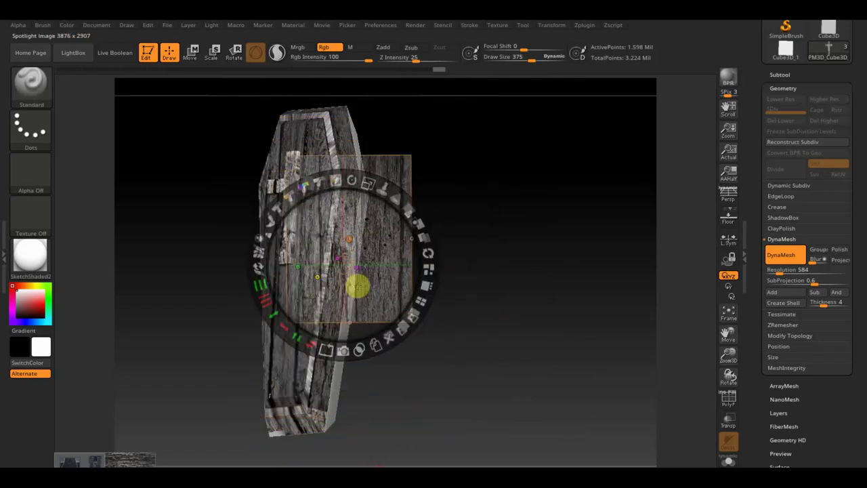
{"action": "key", "text": "z"}
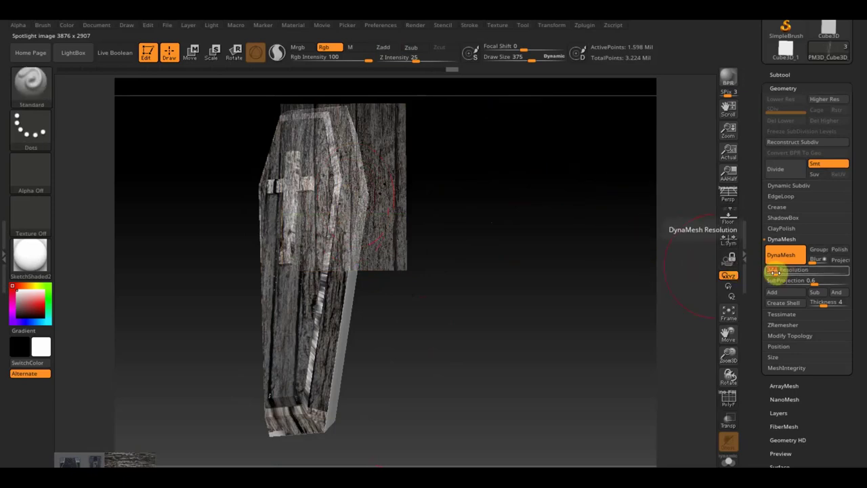
{"action": "type", "text": "344"}
- Remesh the coffin at DynaMesh resolution 344, leaving 531,073 active points
{"action": "left_click_drag", "start_coordinate": [518, 227], "coordinate": [572, 339], "text": "ctrl"}
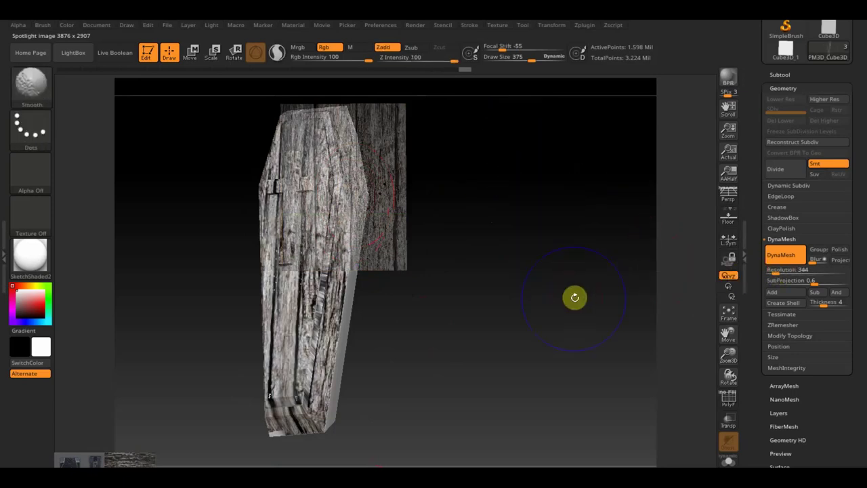
{"action": "key", "text": "shift+z"}
{"action": "left_click_drag", "start_coordinate": [555, 240], "coordinate": [598, 297], "text": "ctrl"}
{"action": "key", "text": "shift+z"}
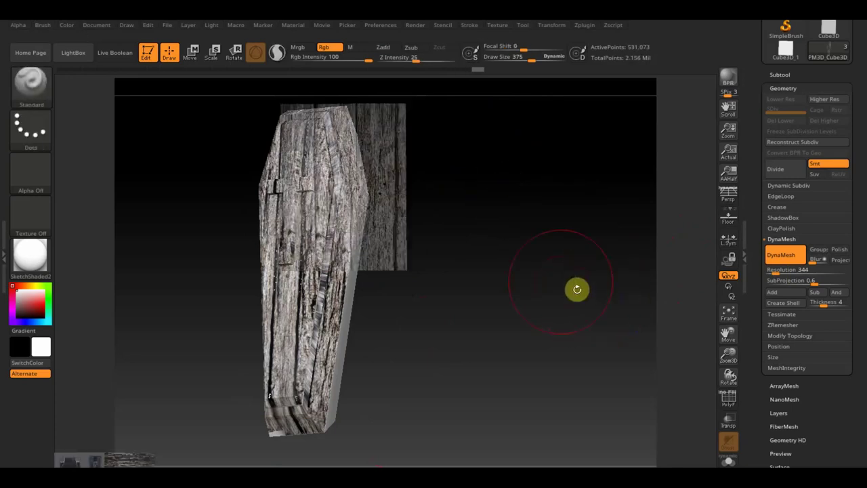
- Turn the coffin to a side view and draw a rectangular mask over its side
{"action": "mouse_move", "coordinate": [491, 245]}
{"action": "left_mouse_down", "text": "shift"}
{"action": "mouse_move", "coordinate": [531, 294]}
{"action": "mouse_move", "coordinate": [508, 321]}
{"action": "mouse_move", "coordinate": [517, 321]}
{"action": "left_mouse_up", "text": "shift"}
{"action": "key", "text": "z"}
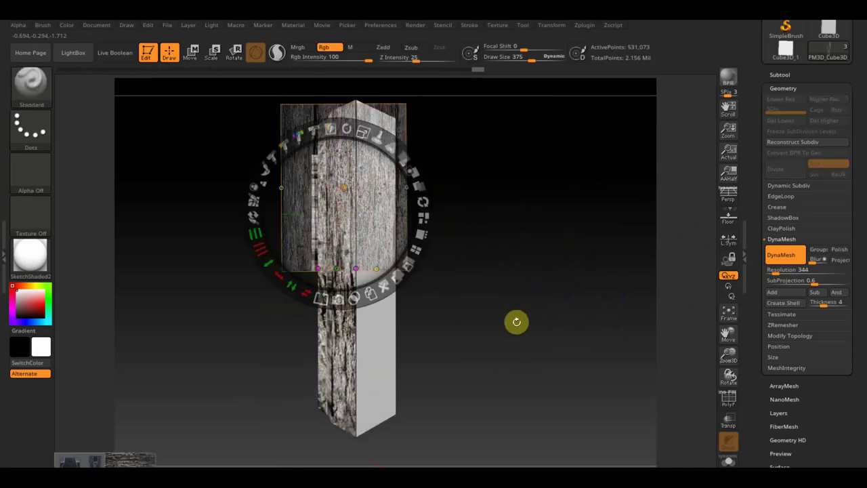
{"action": "key", "text": "shift+z"}
{"action": "mouse_move", "coordinate": [466, 261]}
{"action": "left_mouse_down"}
{"action": "mouse_move", "coordinate": [494, 273]}
{"action": "mouse_move", "coordinate": [494, 262]}
{"action": "left_mouse_up"}
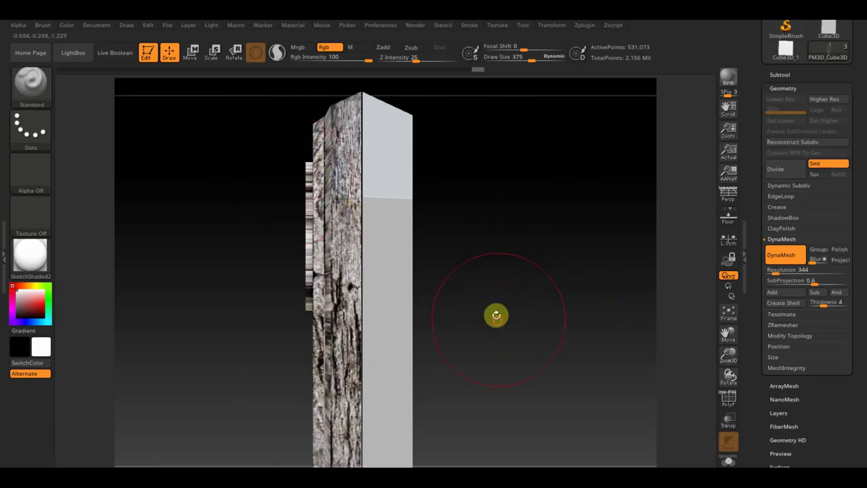
{"action": "left_click_drag", "start_coordinate": [498, 313], "coordinate": [490, 282]}
{"action": "left_click_drag", "start_coordinate": [275, 96], "coordinate": [325, 366], "text": "ctrl"}
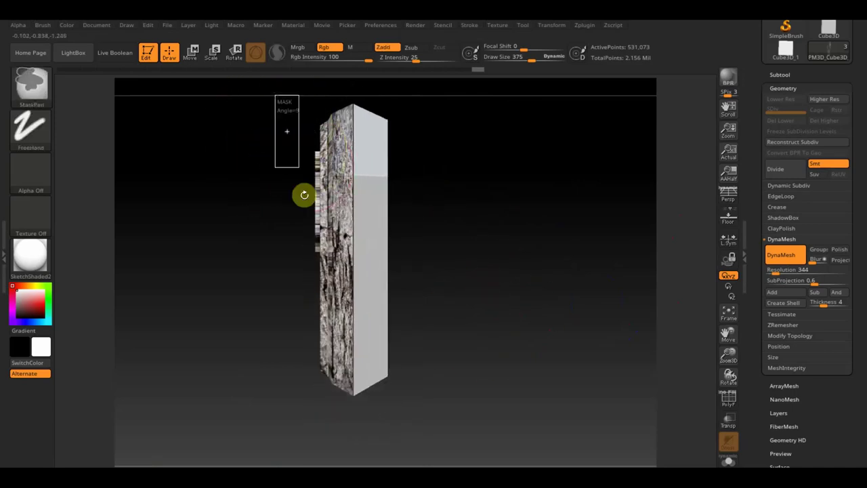
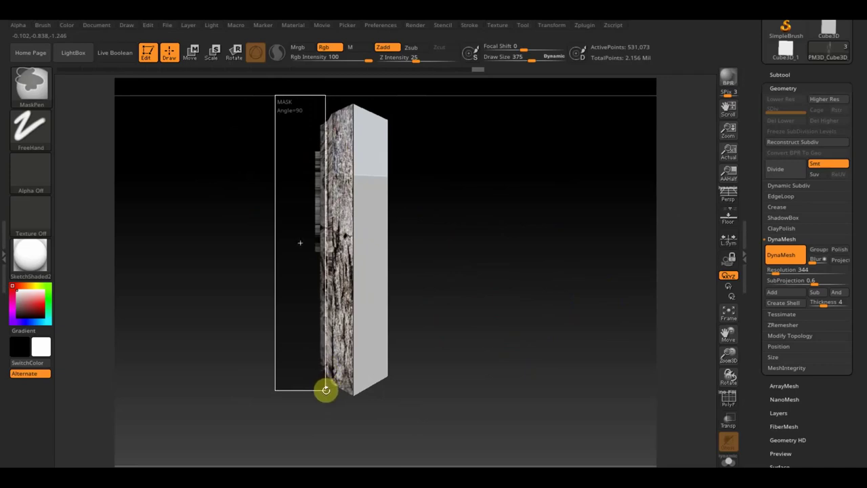
- Mask the area beside the coffin side and turn the coffin to face its lid front-on
{"action": "left_click_drag", "start_coordinate": [397, 251], "coordinate": [332, 94], "text": "ctrl"}
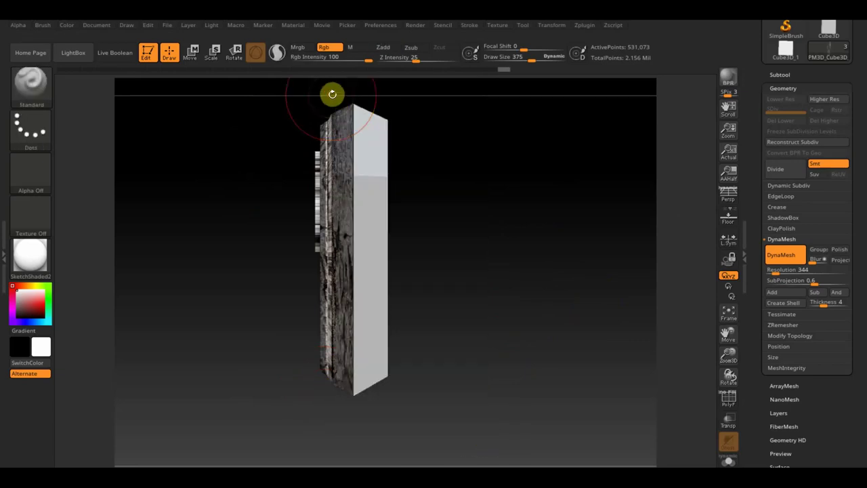
{"action": "mouse_move", "coordinate": [473, 205]}
{"action": "left_mouse_down"}
{"action": "mouse_move", "coordinate": [551, 242]}
{"action": "mouse_move", "coordinate": [577, 230]}
{"action": "mouse_move", "coordinate": [574, 263]}
{"action": "left_mouse_up"}
{"action": "mouse_move", "coordinate": [544, 219]}
{"action": "left_mouse_down"}
{"action": "mouse_move", "coordinate": [567, 267]}
{"action": "mouse_move", "coordinate": [559, 255]}
{"action": "left_mouse_up"}
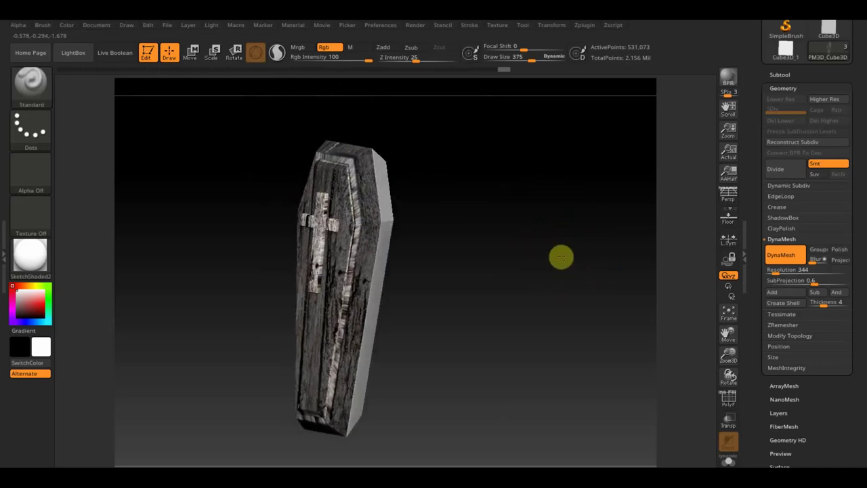
- Move the Spotlight wood image down over the lid and rotate it to match the lid's tilt
{"action": "key", "text": "z"}
{"action": "key", "text": "z"}
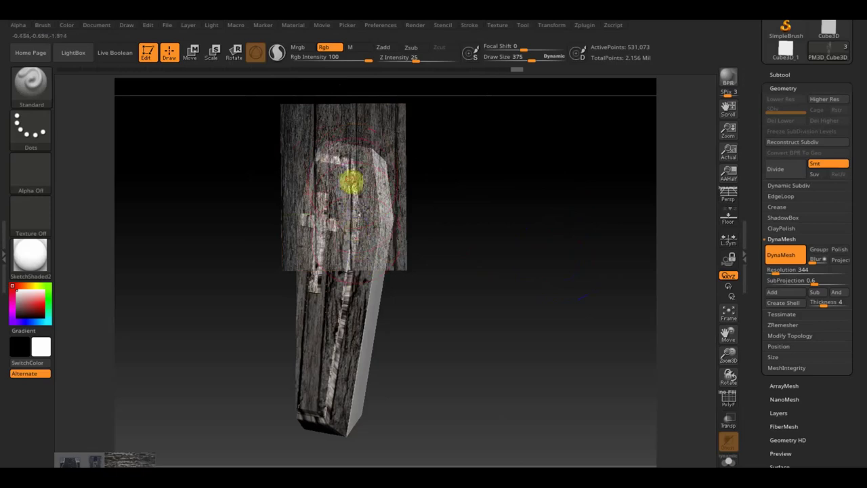
{"action": "key", "text": "z"}
{"action": "left_click_drag", "start_coordinate": [359, 185], "coordinate": [350, 297]}
{"action": "key", "text": "z"}
{"action": "key", "text": "shift+z"}
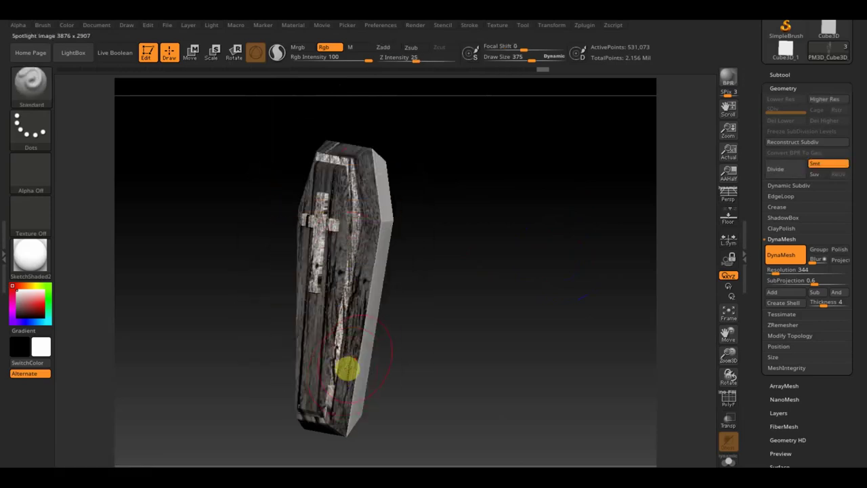
{"action": "key", "text": "shift+z"}
{"action": "key", "text": "z"}
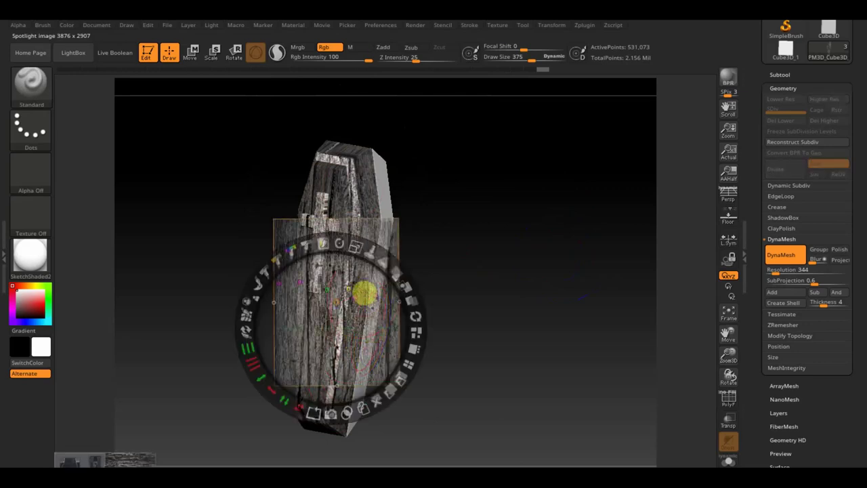
{"action": "left_click_drag", "start_coordinate": [339, 247], "coordinate": [354, 255]}
{"action": "left_click_drag", "start_coordinate": [356, 291], "coordinate": [360, 325]}
{"action": "key", "text": "z"}
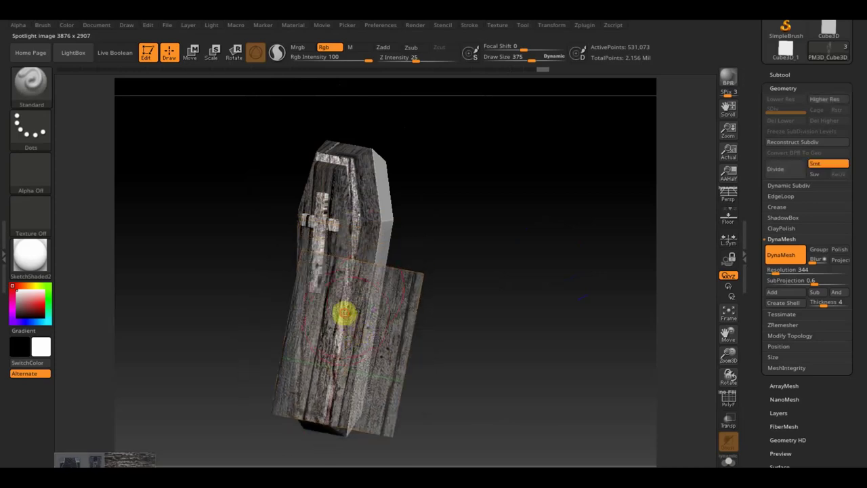
- Shift the wood image up over the lid, paint it, then hide the image to inspect the lid
{"action": "key", "text": "shift"}
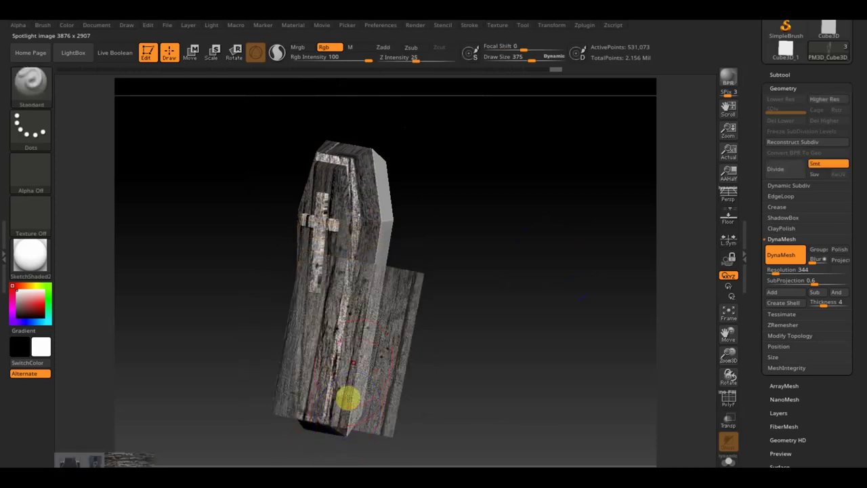
{"action": "key", "text": "z"}
{"action": "left_click_drag", "start_coordinate": [350, 360], "coordinate": [373, 245]}
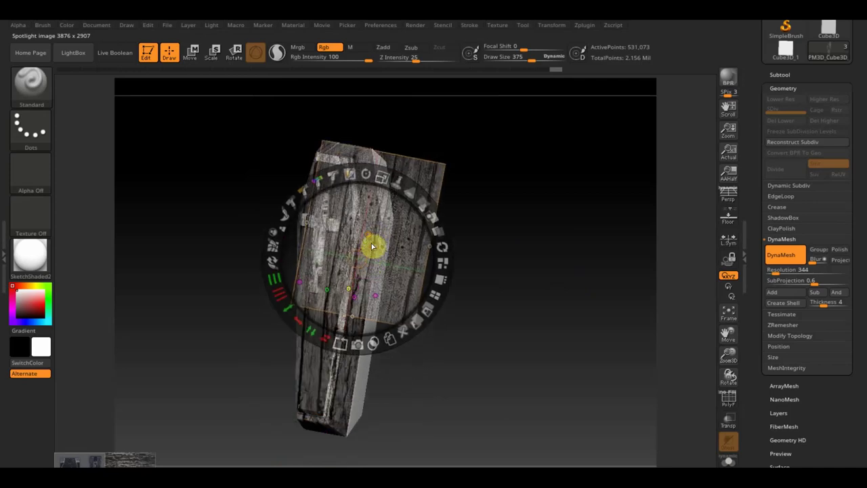
{"action": "key", "text": "z"}
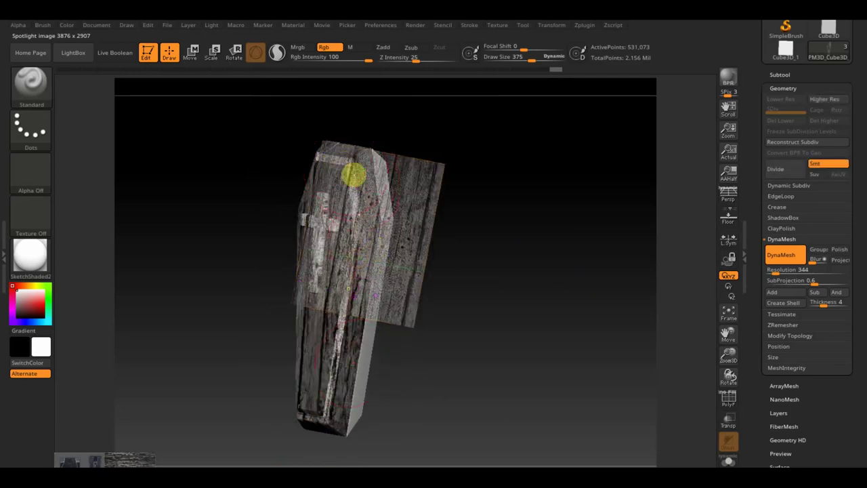
{"action": "key", "text": "shift+z"}
{"action": "mouse_move", "coordinate": [420, 319]}
{"action": "left_mouse_down"}
{"action": "mouse_move", "coordinate": [468, 326]}
{"action": "mouse_move", "coordinate": [465, 294]}
{"action": "mouse_move", "coordinate": [478, 296]}
{"action": "left_mouse_up"}
{"action": "mouse_move", "coordinate": [486, 265]}
{"action": "left_mouse_down"}
{"action": "mouse_move", "coordinate": [511, 304]}
{"action": "mouse_move", "coordinate": [538, 302]}
{"action": "mouse_move", "coordinate": [542, 286]}
{"action": "mouse_move", "coordinate": [497, 296]}
{"action": "mouse_move", "coordinate": [542, 287]}
{"action": "left_mouse_up"}
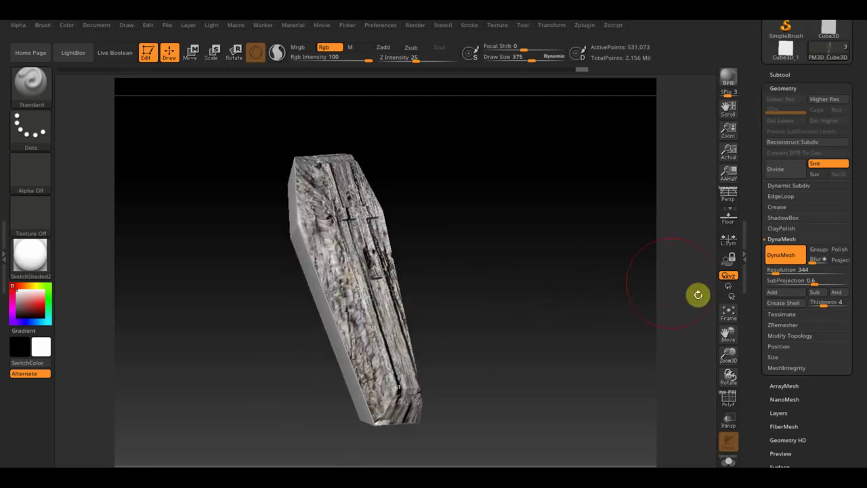
- Apply Mirror And Weld from Modify Topology, check the coffin from the front, then undo it
{"action": "left_click", "coordinate": [804, 335]}
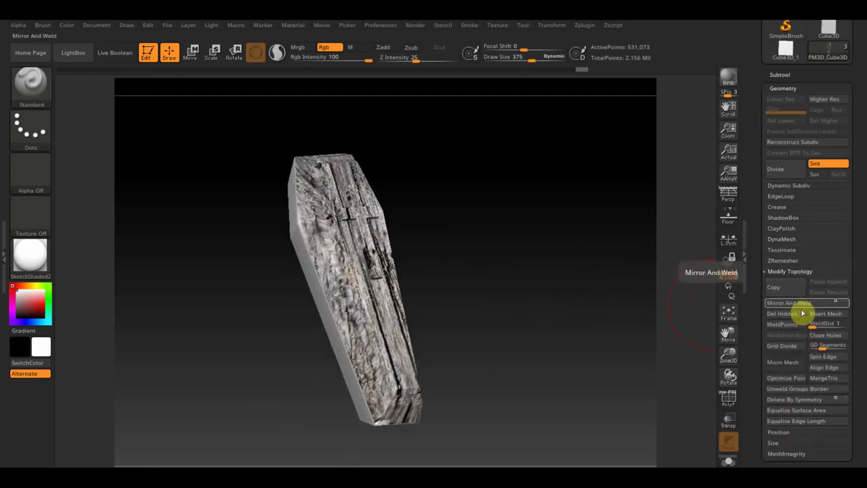
{"action": "left_click", "coordinate": [802, 305]}
{"action": "mouse_move", "coordinate": [614, 310]}
{"action": "left_mouse_down"}
{"action": "mouse_move", "coordinate": [549, 314]}
{"action": "mouse_move", "coordinate": [543, 342]}
{"action": "left_mouse_up"}
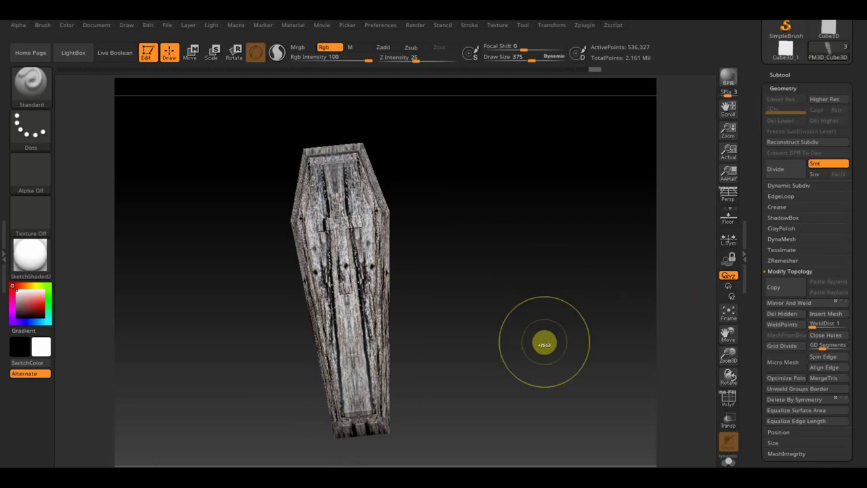
{"action": "key", "text": "ctrl+z"}
{"action": "mouse_move", "coordinate": [546, 338]}
{"action": "left_mouse_down"}
{"action": "mouse_move", "coordinate": [518, 283]}
{"action": "mouse_move", "coordinate": [531, 256]}
{"action": "mouse_move", "coordinate": [509, 302]}
{"action": "mouse_move", "coordinate": [547, 273]}
{"action": "mouse_move", "coordinate": [497, 323]}
{"action": "left_mouse_up"}
- Mask rectangles over the coffin's long side and its upper side area
{"action": "mouse_move", "coordinate": [464, 451]}
{"action": "left_mouse_down", "text": "ctrl"}
{"action": "mouse_move", "coordinate": [329, 155]}
{"action": "mouse_move", "coordinate": [330, 124]}
{"action": "mouse_move", "coordinate": [316, 115]}
{"action": "left_mouse_up", "text": "ctrl"}
{"action": "mouse_move", "coordinate": [383, 150]}
{"action": "left_mouse_down"}
{"action": "mouse_move", "coordinate": [477, 217]}
{"action": "mouse_move", "coordinate": [508, 211]}
{"action": "mouse_move", "coordinate": [513, 219]}
{"action": "left_mouse_up"}
{"action": "mouse_move", "coordinate": [444, 442]}
{"action": "left_mouse_down", "text": "ctrl"}
{"action": "mouse_move", "coordinate": [375, 301]}
{"action": "mouse_move", "coordinate": [347, 157]}
{"action": "left_mouse_up", "text": "ctrl"}
{"action": "mouse_move", "coordinate": [466, 219]}
{"action": "left_mouse_down"}
{"action": "mouse_move", "coordinate": [427, 240]}
{"action": "mouse_move", "coordinate": [450, 233]}
{"action": "left_mouse_up"}
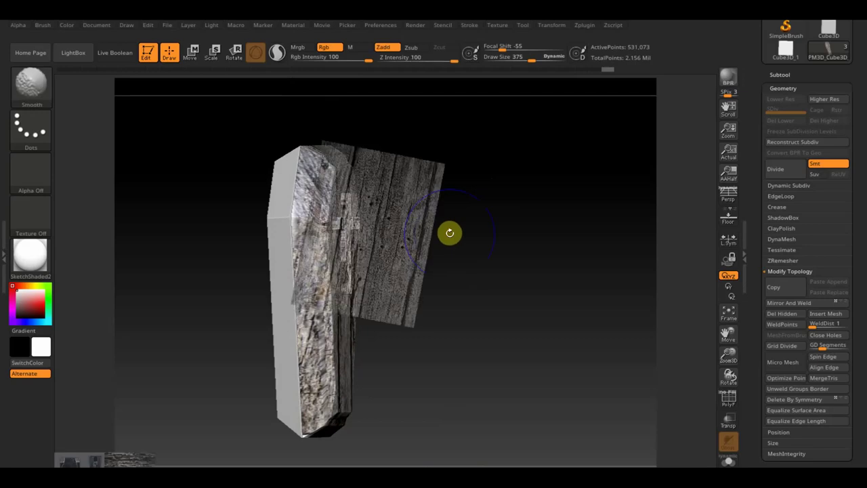
- Rotate the Spotlight wood image upright, shrink it, and move it down over the coffin side
{"action": "key", "text": "z"}
{"action": "mouse_move", "coordinate": [382, 178]}
{"action": "left_mouse_down"}
{"action": "mouse_move", "coordinate": [353, 165]}
{"action": "mouse_move", "coordinate": [402, 185]}
{"action": "left_mouse_up"}
{"action": "left_click_drag", "start_coordinate": [368, 217], "coordinate": [319, 229]}
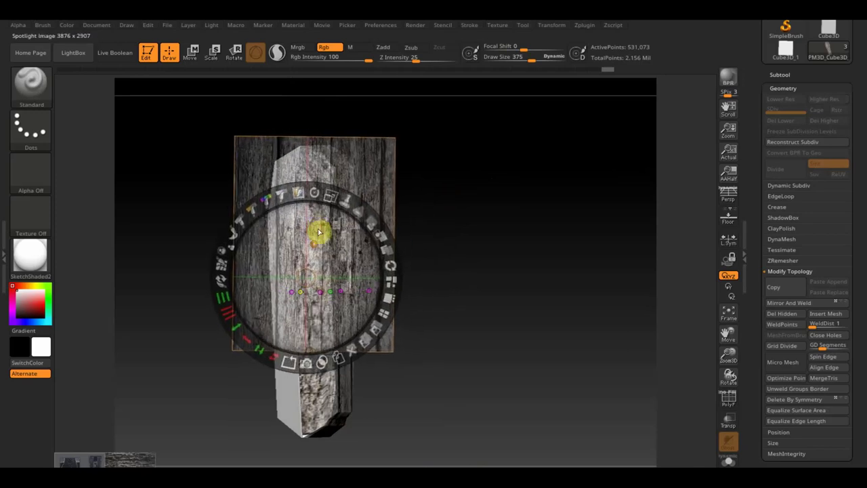
{"action": "key", "text": "z"}
{"action": "key", "text": "shift+z"}
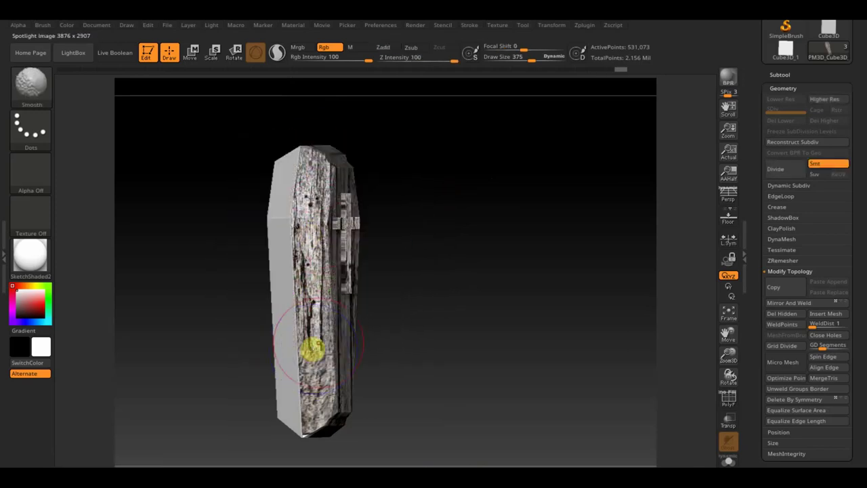
{"action": "key", "text": "shift+z"}
{"action": "left_click_drag", "start_coordinate": [339, 292], "coordinate": [342, 346]}
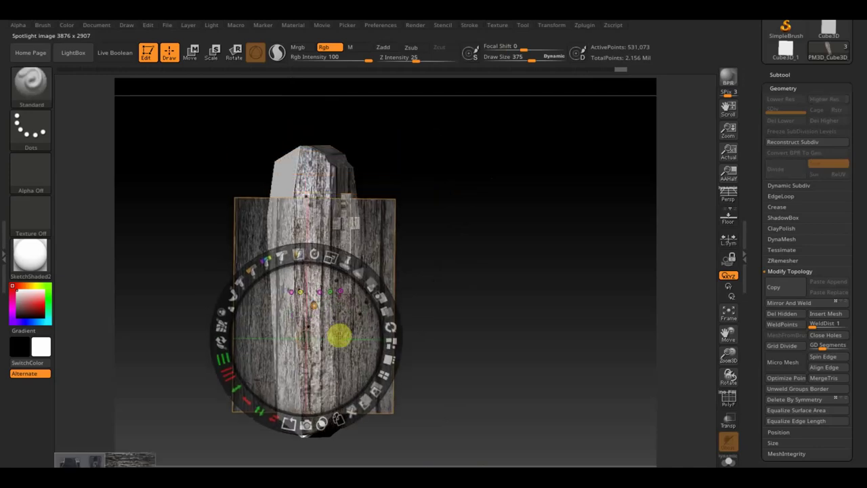
{"action": "key", "text": "z"}
- Paint the wood texture down the coffin's side and quick-save the project with Ctrl+S
{"action": "mouse_move", "coordinate": [321, 313]}
{"action": "left_mouse_down"}
{"action": "mouse_move", "coordinate": [314, 412]}
{"action": "mouse_move", "coordinate": [325, 447]}
{"action": "left_mouse_up"}
{"action": "mouse_move", "coordinate": [467, 404]}
{"action": "left_mouse_down"}
{"action": "mouse_move", "coordinate": [448, 400]}
{"action": "mouse_move", "coordinate": [449, 389]}
{"action": "mouse_move", "coordinate": [456, 436]}
{"action": "mouse_move", "coordinate": [466, 435]}
{"action": "mouse_move", "coordinate": [510, 368]}
{"action": "mouse_move", "coordinate": [493, 242]}
{"action": "mouse_move", "coordinate": [507, 248]}
{"action": "mouse_move", "coordinate": [511, 277]}
{"action": "mouse_move", "coordinate": [546, 315]}
{"action": "mouse_move", "coordinate": [569, 306]}
{"action": "mouse_move", "coordinate": [553, 287]}
{"action": "mouse_move", "coordinate": [559, 328]}
{"action": "left_mouse_up"}
{"action": "key", "text": "ctrl+s"}
{"action": "mouse_move", "coordinate": [502, 324]}
{"action": "left_mouse_down"}
{"action": "mouse_move", "coordinate": [620, 304]}
{"action": "mouse_move", "coordinate": [603, 321]}
{"action": "mouse_move", "coordinate": [513, 333]}
{"action": "mouse_move", "coordinate": [548, 321]}
{"action": "left_mouse_up"}
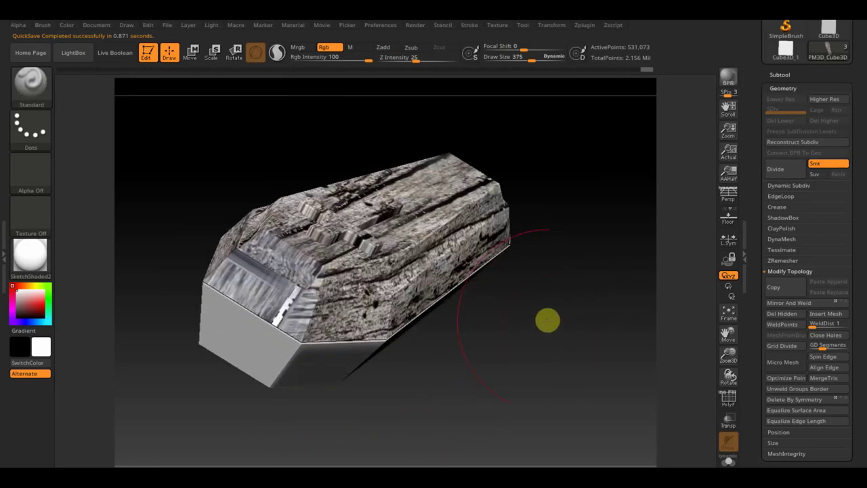
- Rotate and nudge the wood image onto the angled head-end panels, paint them, and review the end
{"action": "key", "text": "shift+z"}
{"action": "key", "text": "z"}
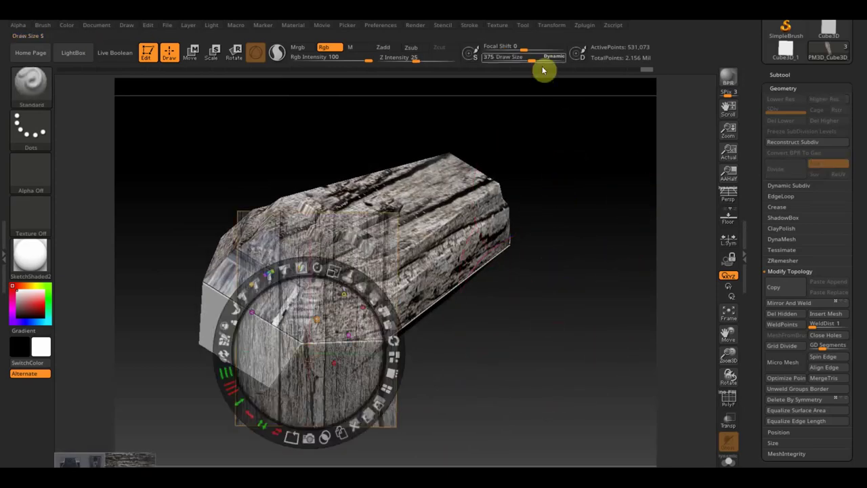
{"action": "key", "text": "z"}
{"action": "key", "text": "z"}
{"action": "mouse_move", "coordinate": [324, 270]}
{"action": "left_mouse_down"}
{"action": "mouse_move", "coordinate": [234, 253]}
{"action": "mouse_move", "coordinate": [196, 261]}
{"action": "left_mouse_up"}
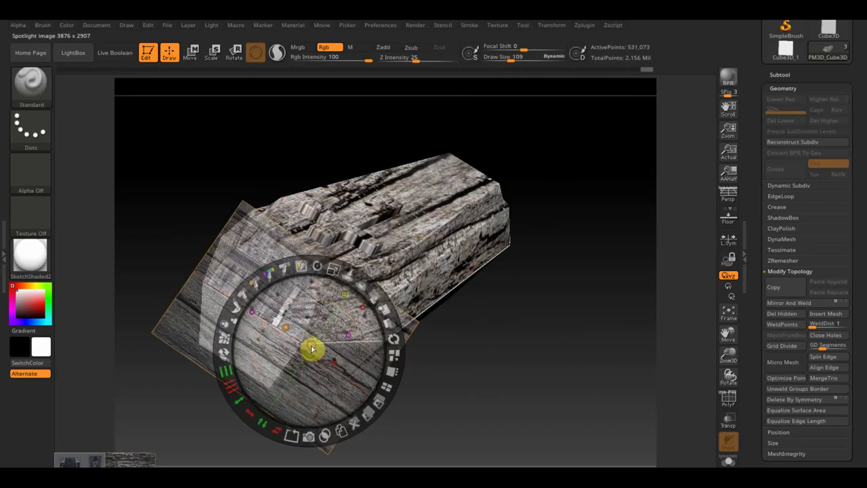
{"action": "left_click_drag", "start_coordinate": [281, 314], "coordinate": [296, 307]}
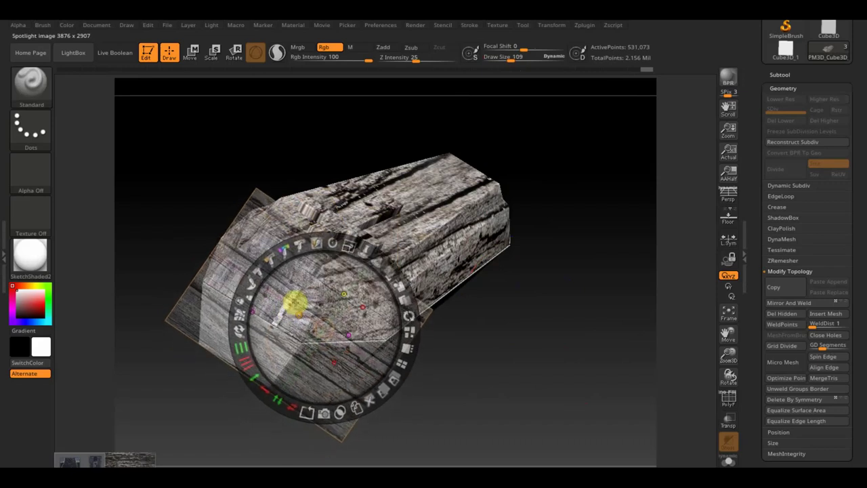
{"action": "key", "text": "z"}
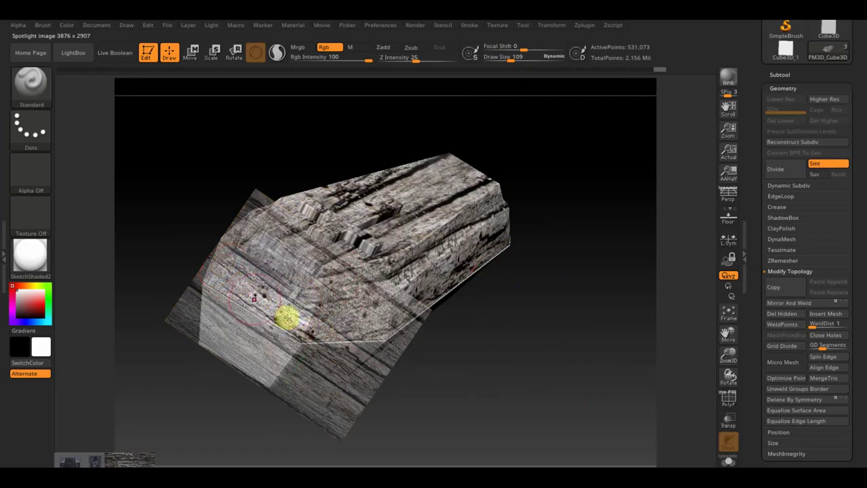
{"action": "key", "text": "shift+z"}
{"action": "mouse_move", "coordinate": [434, 364]}
{"action": "left_mouse_down"}
{"action": "mouse_move", "coordinate": [476, 409]}
{"action": "mouse_move", "coordinate": [463, 438]}
{"action": "left_mouse_up"}
{"action": "key", "text": "shift+z"}
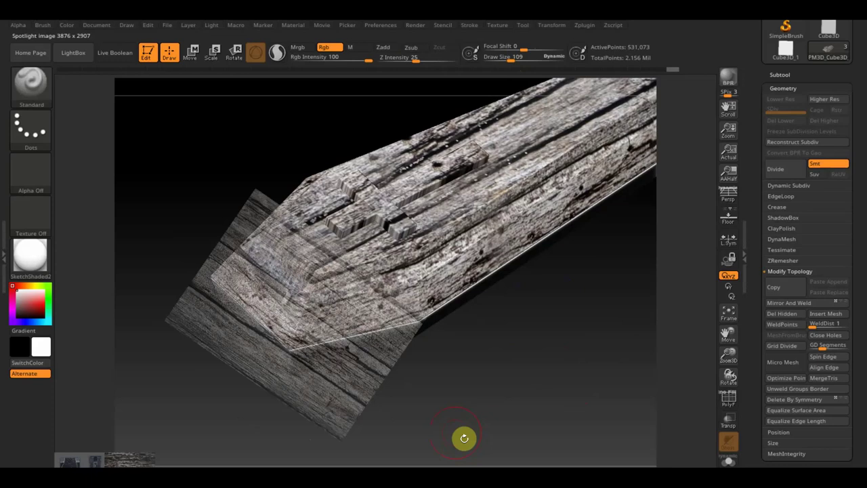
{"action": "key", "text": "shift+z"}
{"action": "mouse_move", "coordinate": [248, 277]}
{"action": "left_mouse_down"}
{"action": "mouse_move", "coordinate": [329, 335]}
{"action": "mouse_move", "coordinate": [425, 427]}
{"action": "mouse_move", "coordinate": [420, 452]}
{"action": "mouse_move", "coordinate": [406, 383]}
{"action": "mouse_move", "coordinate": [399, 393]}
{"action": "mouse_move", "coordinate": [472, 434]}
{"action": "mouse_move", "coordinate": [471, 425]}
{"action": "mouse_move", "coordinate": [490, 426]}
{"action": "mouse_move", "coordinate": [431, 376]}
{"action": "mouse_move", "coordinate": [430, 435]}
{"action": "mouse_move", "coordinate": [413, 441]}
{"action": "mouse_move", "coordinate": [521, 352]}
{"action": "mouse_move", "coordinate": [546, 366]}
{"action": "mouse_move", "coordinate": [433, 331]}
{"action": "mouse_move", "coordinate": [457, 329]}
{"action": "left_mouse_up"}
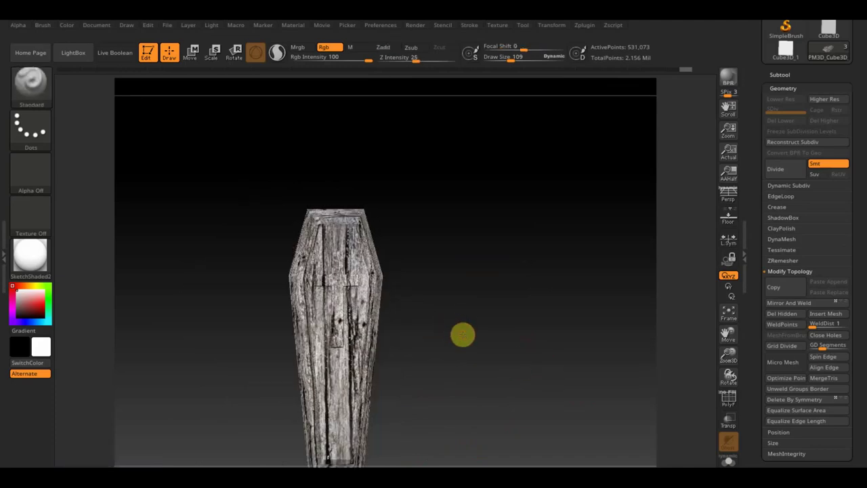
{"action": "mouse_move", "coordinate": [494, 371]}
{"action": "left_mouse_down"}
{"action": "mouse_move", "coordinate": [484, 276]}
{"action": "mouse_move", "coordinate": [490, 306]}
{"action": "mouse_move", "coordinate": [533, 357]}
{"action": "mouse_move", "coordinate": [488, 375]}
{"action": "left_mouse_up"}
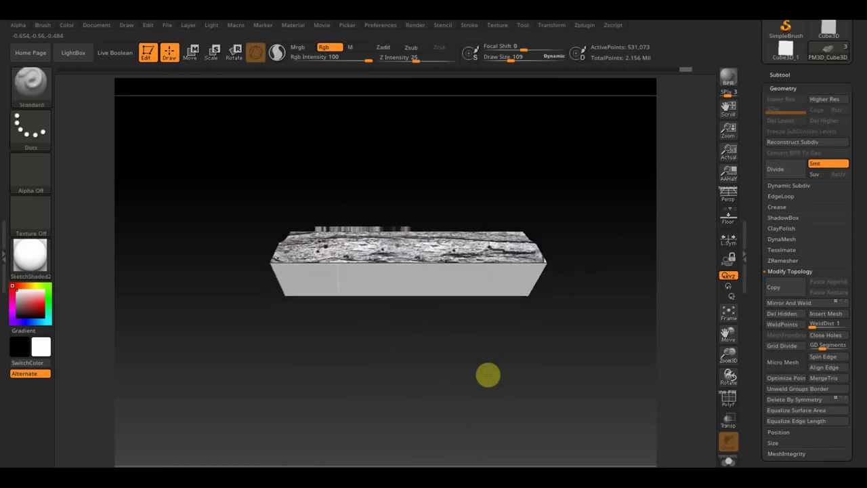
- Switch to the PM3D_Cube3D_1 subtool and rotate and pan the box into view
{"action": "left_click", "coordinate": [458, 288], "text": "alt"}
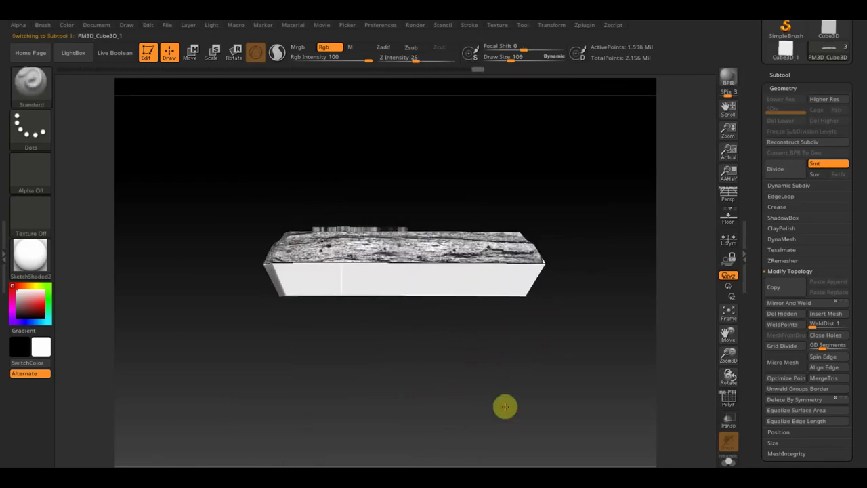
{"action": "mouse_move", "coordinate": [524, 400]}
{"action": "left_mouse_down"}
{"action": "mouse_move", "coordinate": [459, 408]}
{"action": "mouse_move", "coordinate": [474, 406]}
{"action": "left_mouse_up"}
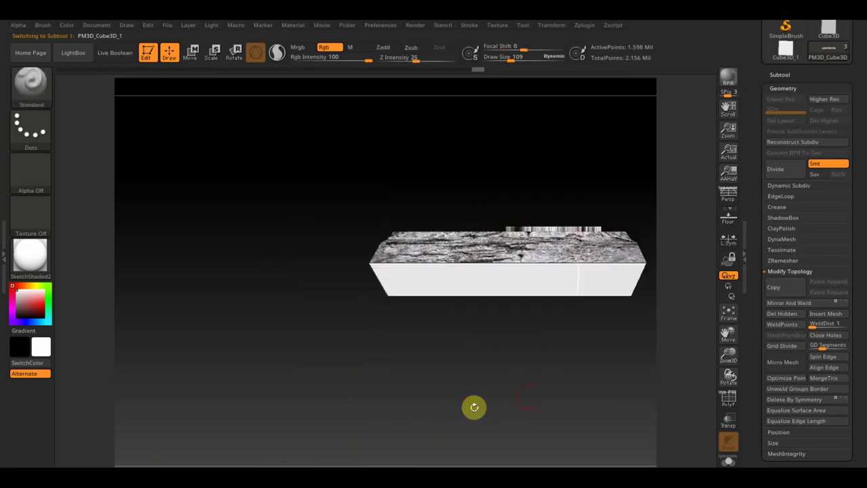
{"action": "left_click_drag", "start_coordinate": [560, 387], "coordinate": [455, 407], "text": "alt"}
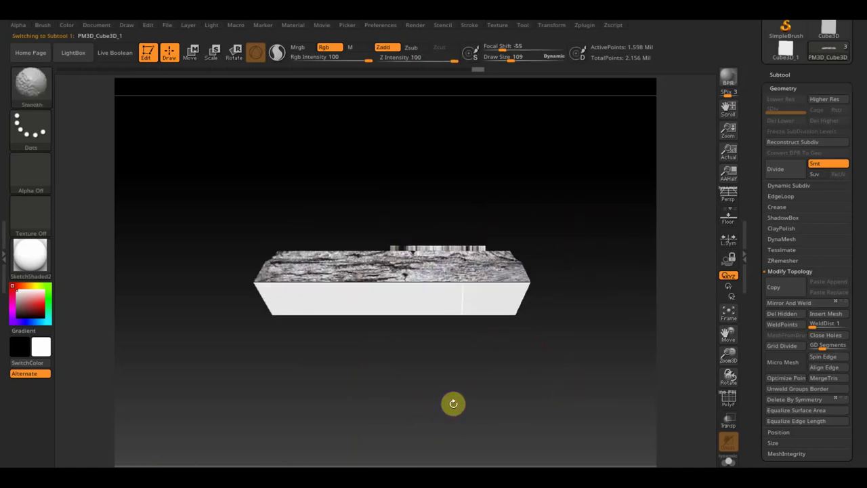
- Rotate the wood image upright, then scale and move it over the box's front face
{"action": "key", "text": "shift+z"}
{"action": "left_click_drag", "start_coordinate": [330, 242], "coordinate": [273, 237]}
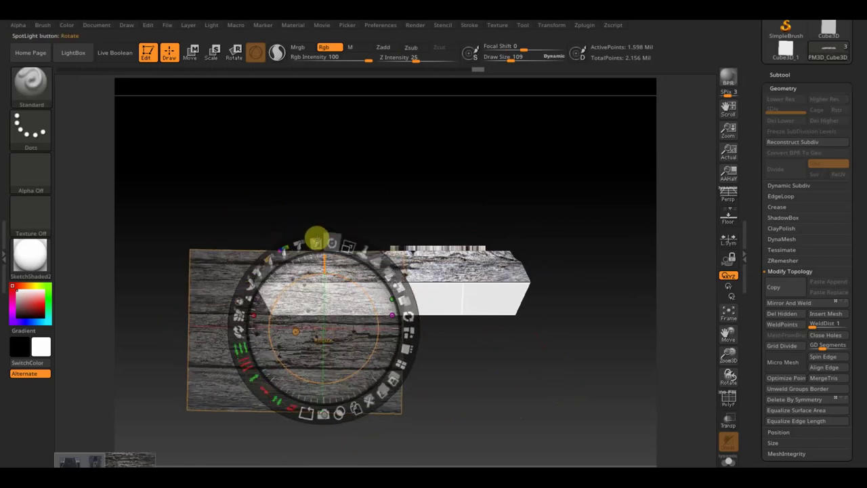
{"action": "left_click_drag", "start_coordinate": [346, 241], "coordinate": [377, 268]}
{"action": "left_click", "coordinate": [381, 321]}
{"action": "left_click_drag", "start_coordinate": [381, 321], "coordinate": [484, 326]}
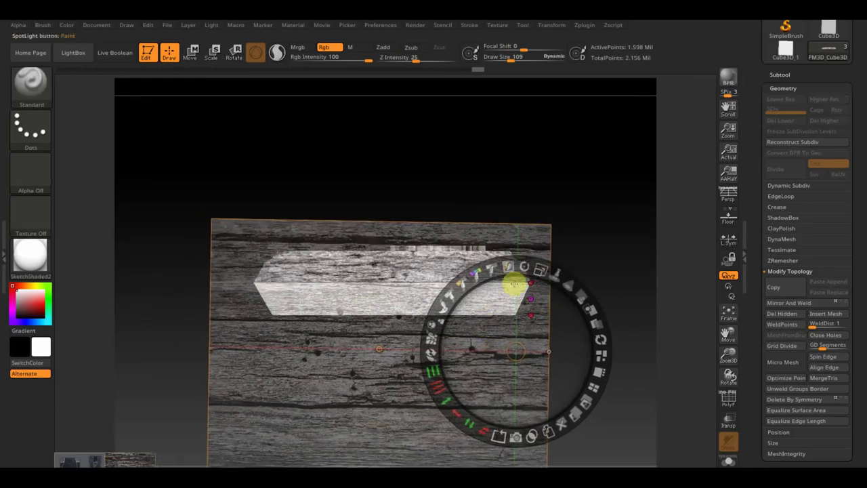
{"action": "mouse_move", "coordinate": [540, 267]}
{"action": "left_mouse_down"}
{"action": "mouse_move", "coordinate": [498, 262]}
{"action": "mouse_move", "coordinate": [538, 267]}
{"action": "mouse_move", "coordinate": [523, 265]}
{"action": "mouse_move", "coordinate": [513, 330]}
{"action": "mouse_move", "coordinate": [504, 239]}
{"action": "left_mouse_up"}
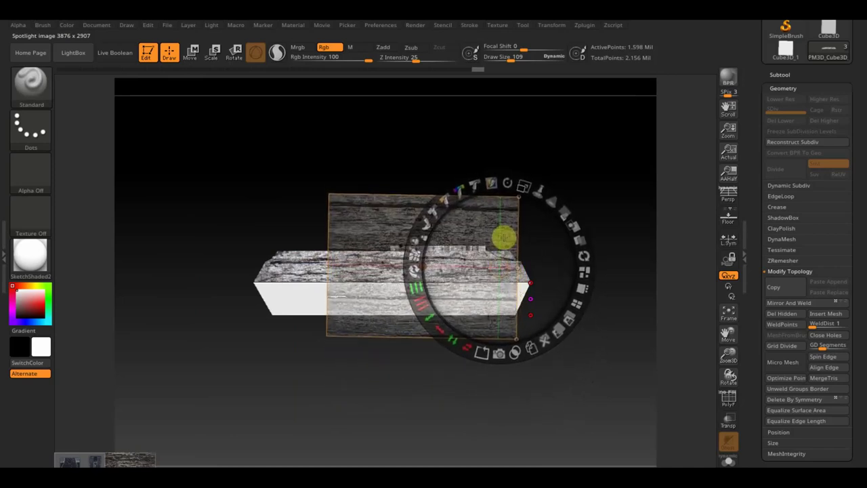
{"action": "left_click_drag", "start_coordinate": [504, 237], "coordinate": [513, 236]}
{"action": "key", "text": "z"}
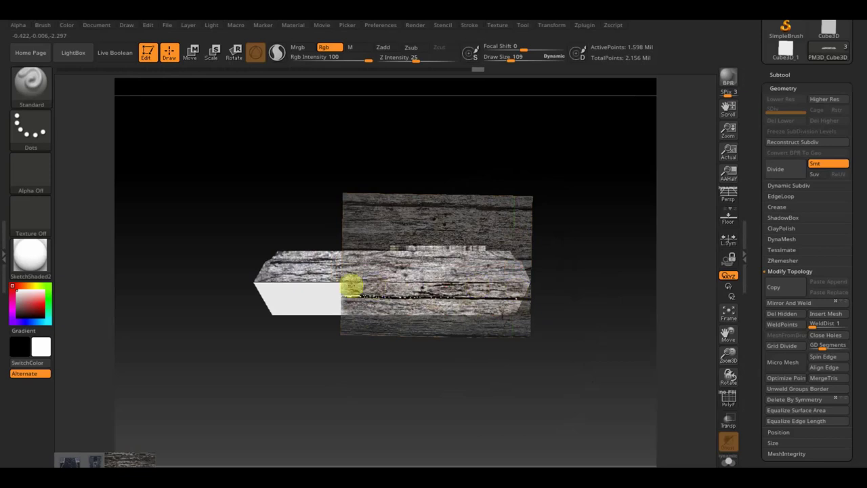
- Shift the wood image left, paint along the front face's lower edge, and orbit to check
{"action": "key", "text": "shift+z"}
{"action": "key", "text": "shift+z"}
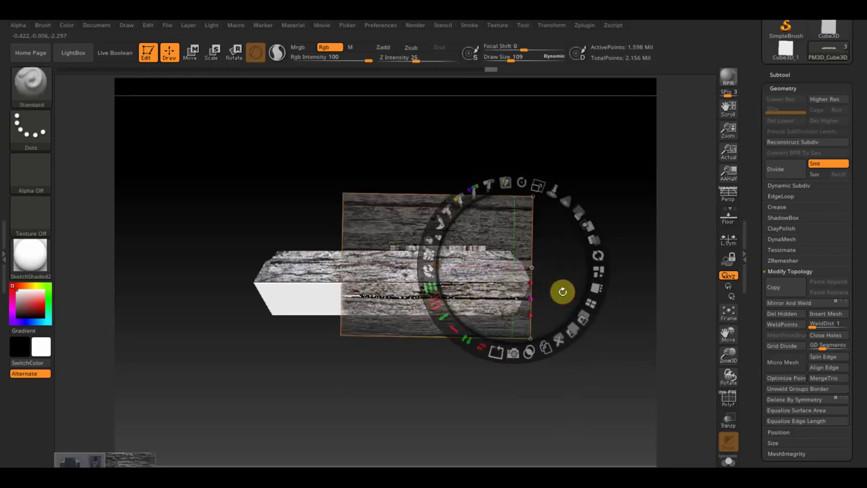
{"action": "left_click_drag", "start_coordinate": [549, 281], "coordinate": [468, 266]}
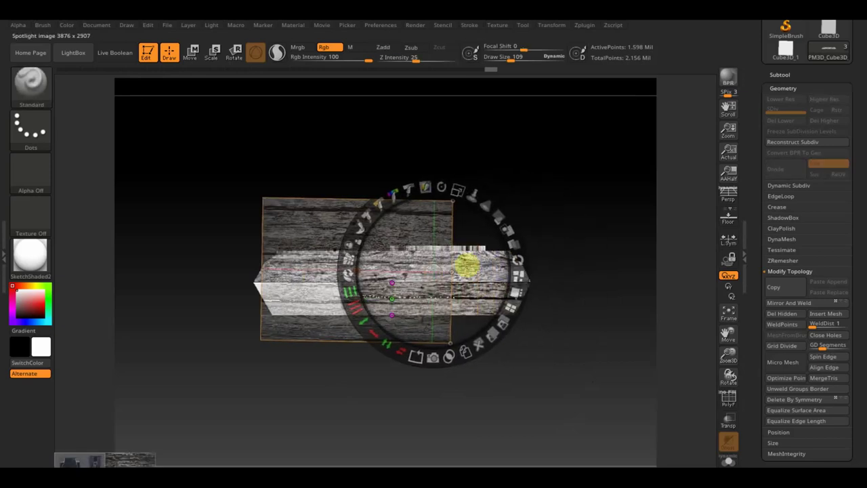
{"action": "key", "text": "z"}
{"action": "key", "text": "z"}
{"action": "left_click_drag", "start_coordinate": [428, 258], "coordinate": [420, 261]}
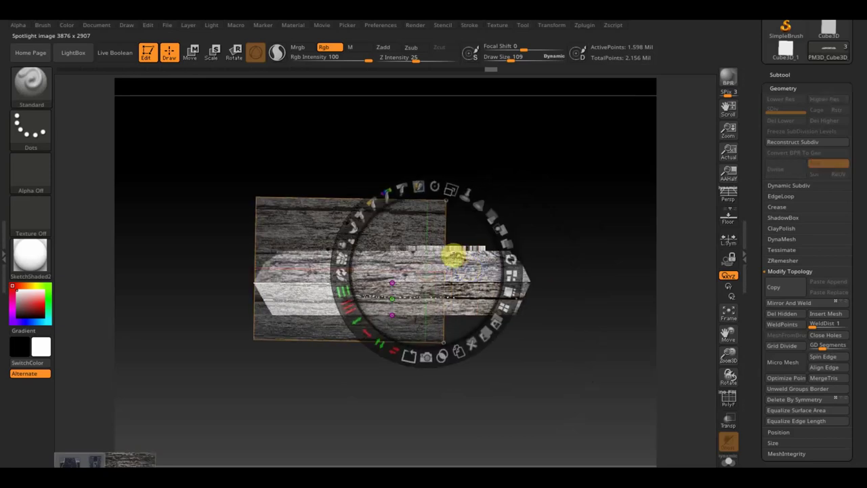
{"action": "key", "text": "z"}
{"action": "left_click_drag", "start_coordinate": [350, 292], "coordinate": [248, 287]}
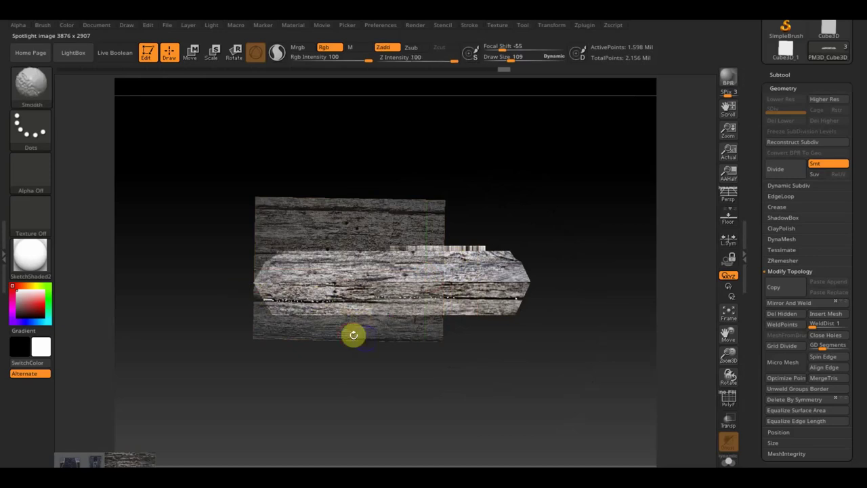
{"action": "key", "text": "shift+z"}
{"action": "mouse_move", "coordinate": [495, 362]}
{"action": "left_mouse_down"}
{"action": "mouse_move", "coordinate": [511, 395]}
{"action": "mouse_move", "coordinate": [527, 398]}
{"action": "mouse_move", "coordinate": [564, 384]}
{"action": "mouse_move", "coordinate": [527, 364]}
{"action": "mouse_move", "coordinate": [536, 362]}
{"action": "left_mouse_up"}
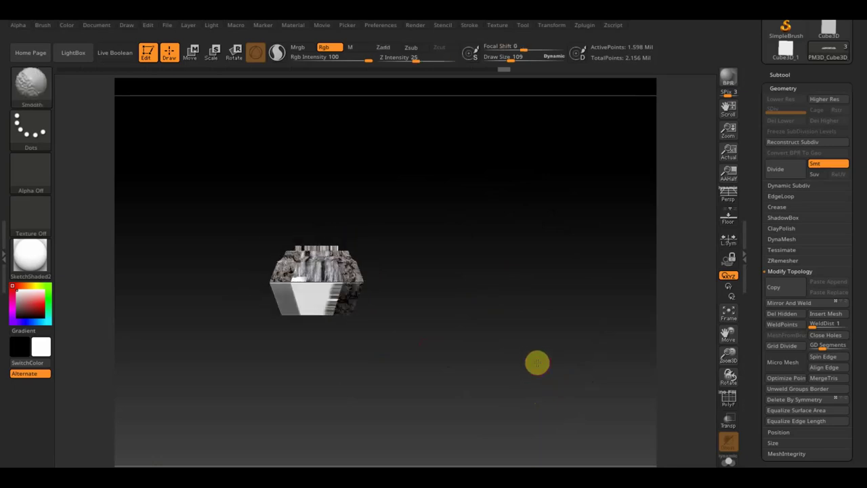
- Resize and nudge the wood image up, then orbit the box to an oblique view
{"action": "key", "text": "shift+z"}
{"action": "left_click", "coordinate": [372, 309]}
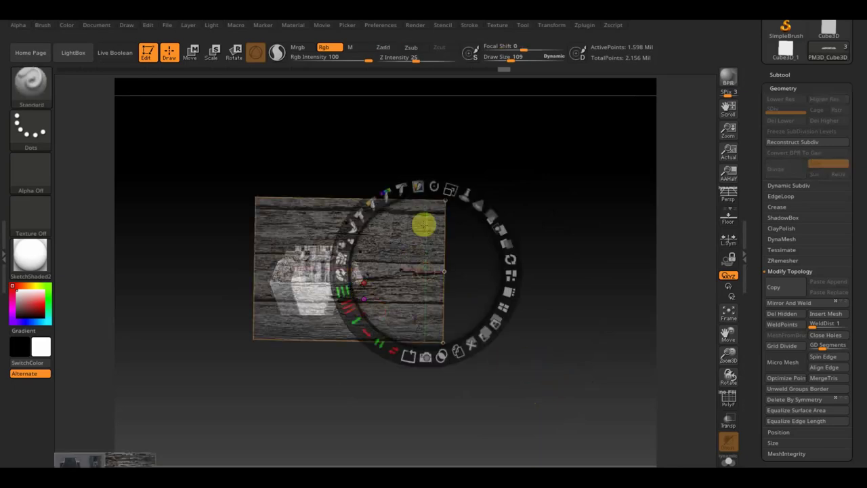
{"action": "left_click", "coordinate": [445, 189]}
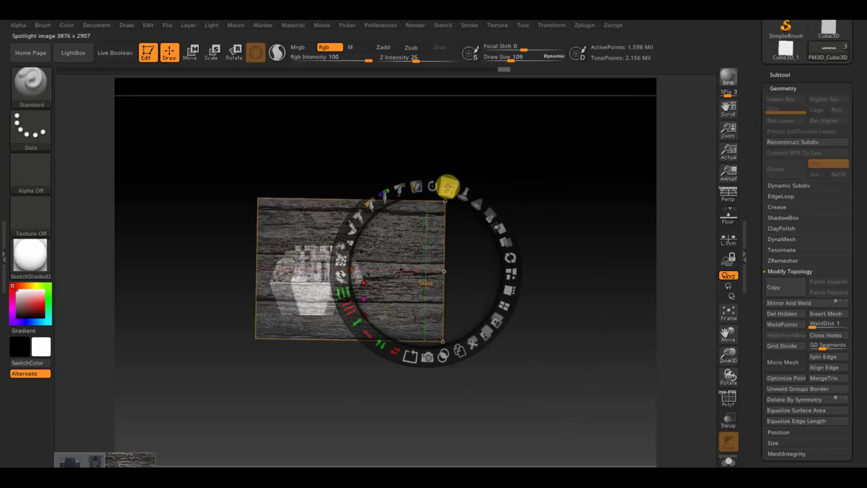
{"action": "mouse_move", "coordinate": [457, 269]}
{"action": "left_mouse_down"}
{"action": "mouse_move", "coordinate": [461, 256]}
{"action": "mouse_move", "coordinate": [461, 266]}
{"action": "left_mouse_up"}
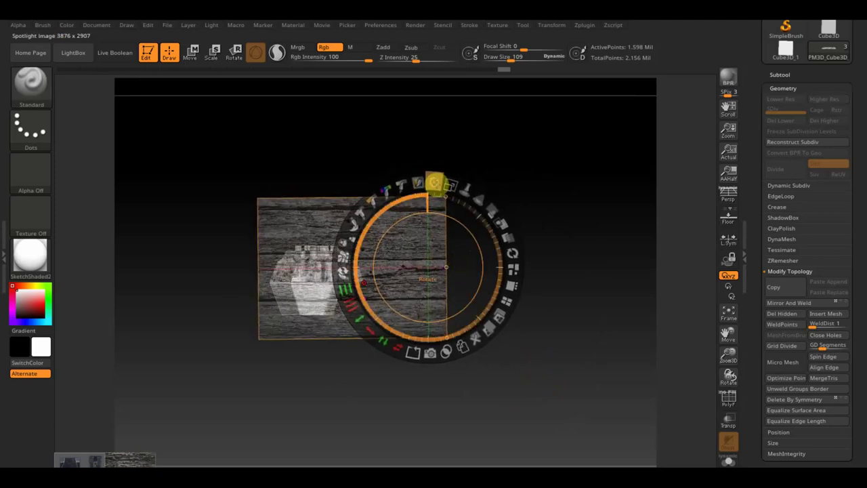
{"action": "key", "text": "z"}
{"action": "left_click_drag", "start_coordinate": [443, 263], "coordinate": [492, 291]}
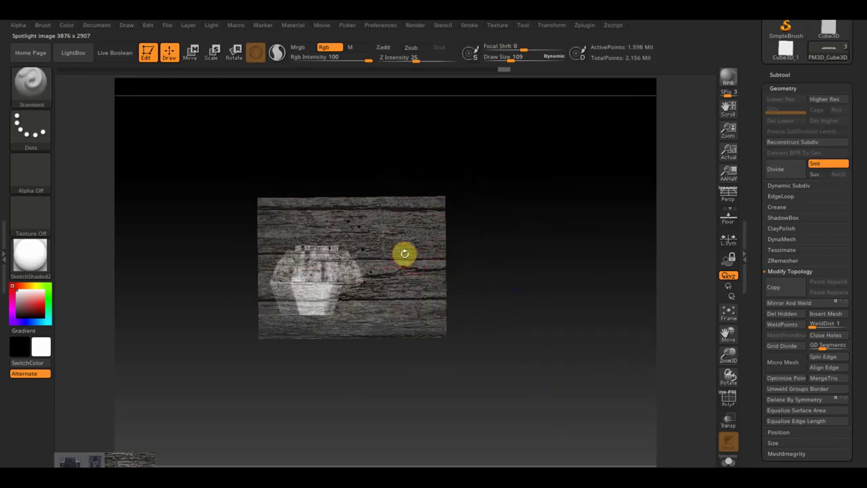
{"action": "key", "text": "z"}
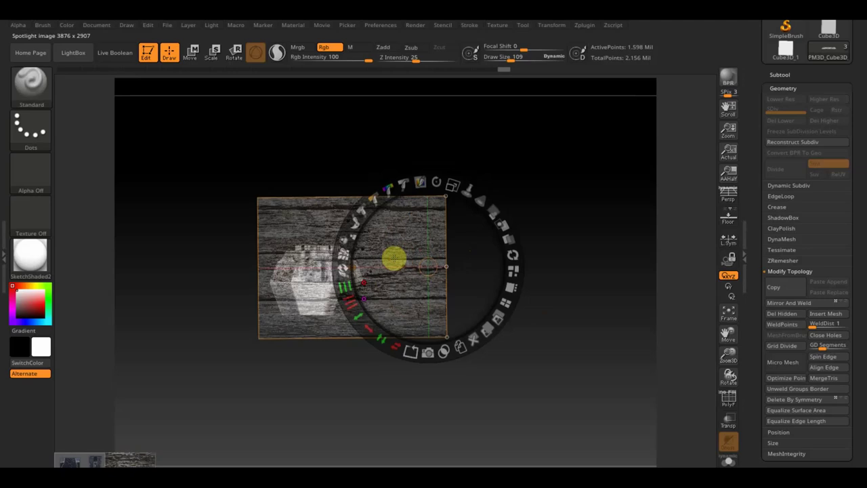
{"action": "key", "text": "z"}
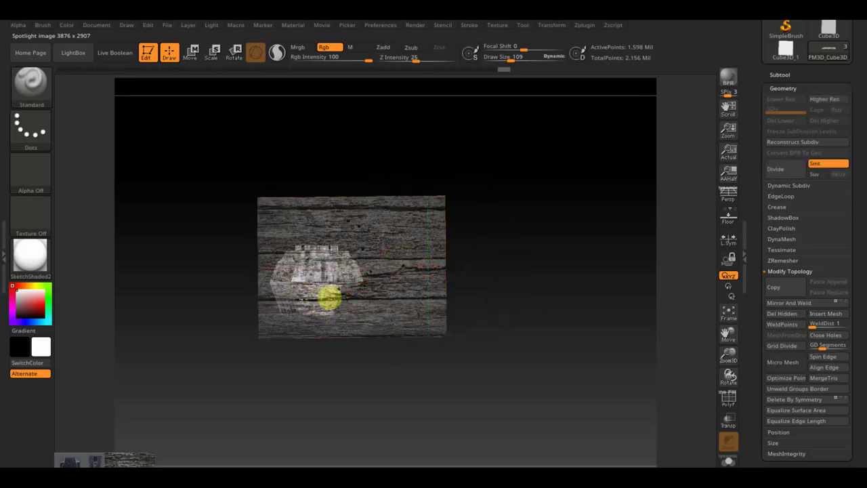
{"action": "key", "text": "shift+z"}
{"action": "mouse_move", "coordinate": [322, 319]}
{"action": "left_mouse_down"}
{"action": "mouse_move", "coordinate": [446, 354]}
{"action": "mouse_move", "coordinate": [409, 357]}
{"action": "mouse_move", "coordinate": [492, 366]}
{"action": "left_mouse_up"}
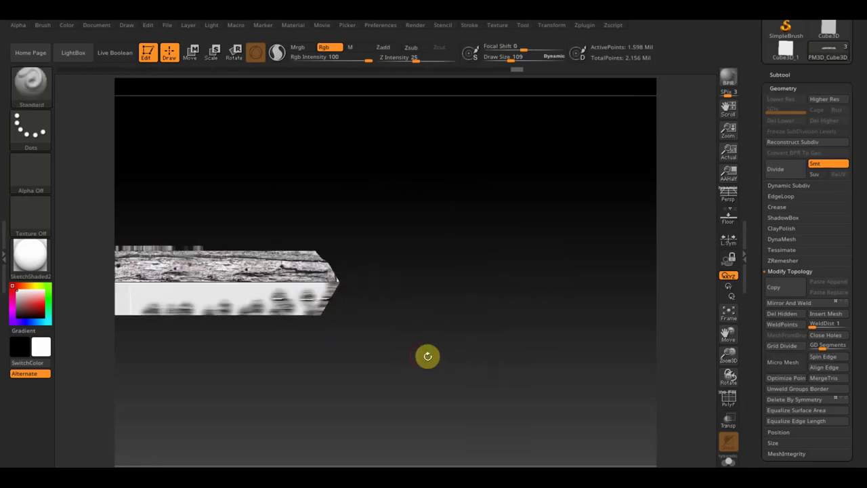
- Turn to the box's unpainted long side, move the wood image right over it, and paint
{"action": "mouse_move", "coordinate": [409, 348]}
{"action": "left_mouse_down"}
{"action": "mouse_move", "coordinate": [532, 355]}
{"action": "mouse_move", "coordinate": [557, 343]}
{"action": "left_mouse_up"}
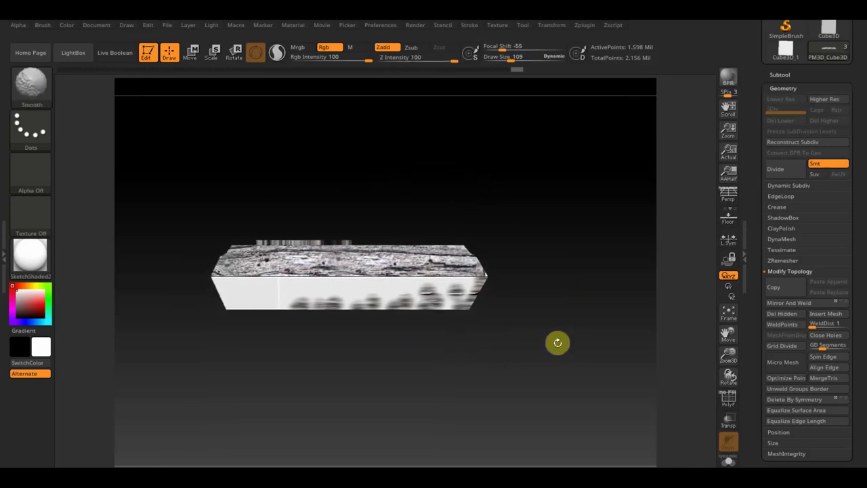
{"action": "key", "text": "shift+z"}
{"action": "mouse_move", "coordinate": [471, 242]}
{"action": "left_mouse_down"}
{"action": "mouse_move", "coordinate": [523, 242]}
{"action": "mouse_move", "coordinate": [540, 276]}
{"action": "mouse_move", "coordinate": [528, 328]}
{"action": "mouse_move", "coordinate": [542, 237]}
{"action": "left_mouse_up"}
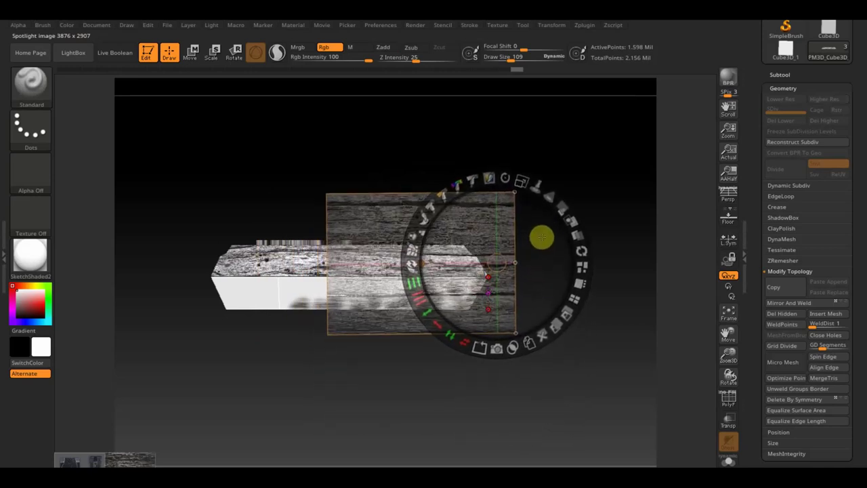
{"action": "key", "text": "shift+z"}
{"action": "key", "text": "z"}
{"action": "key", "text": "z"}
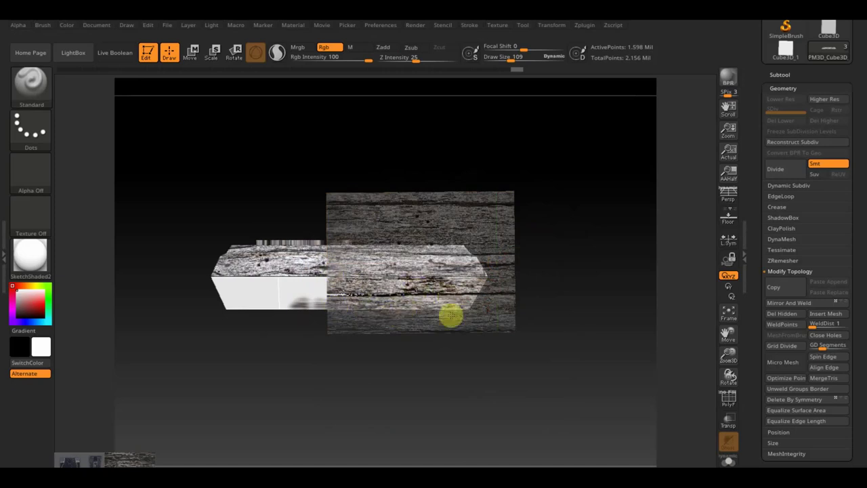
{"action": "key", "text": "shift+z"}
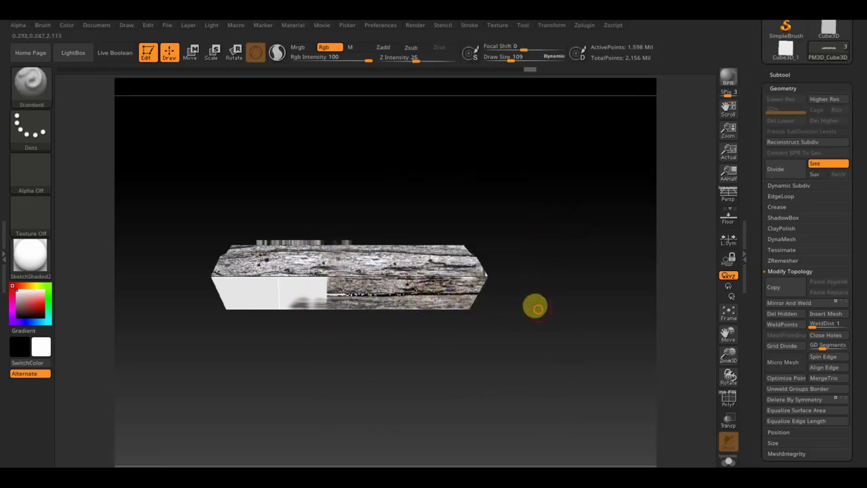
{"action": "key", "text": "shift+z"}
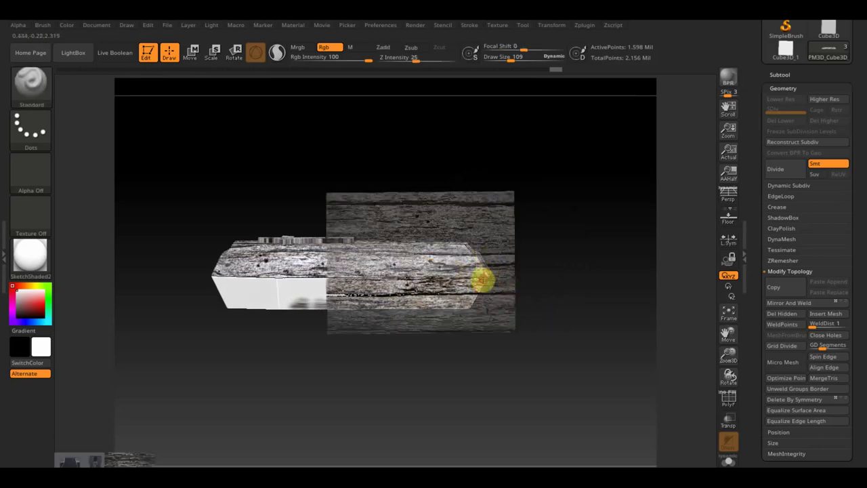
{"action": "key", "text": "shift+z"}
{"action": "left_click_drag", "start_coordinate": [523, 290], "coordinate": [562, 292]}
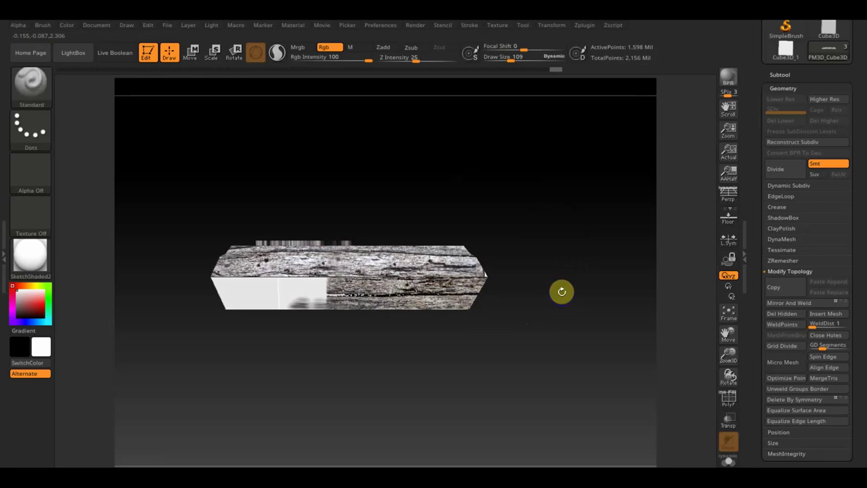
- Move the wood image left and paint over the side's pale left part
{"action": "key", "text": "shift+z"}
{"action": "key", "text": "z"}
{"action": "left_click_drag", "start_coordinate": [479, 276], "coordinate": [353, 286]}
{"action": "key", "text": "z"}
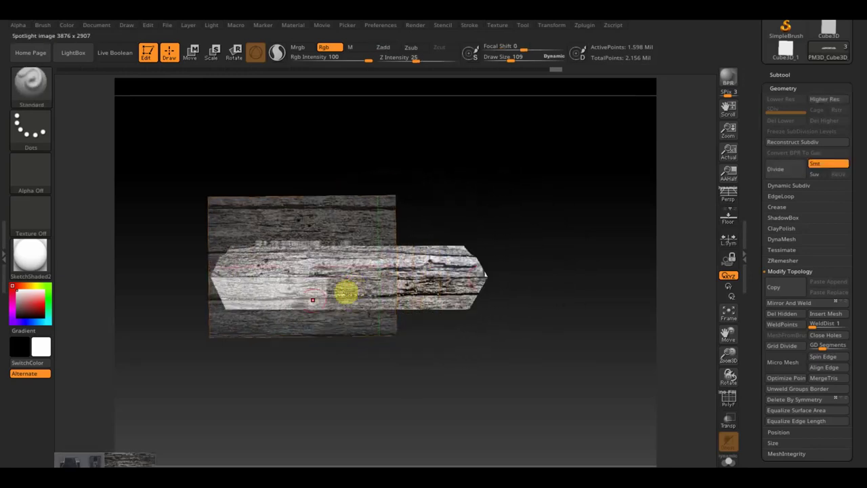
{"action": "mouse_move", "coordinate": [328, 288]}
{"action": "left_mouse_down"}
{"action": "mouse_move", "coordinate": [209, 286]}
{"action": "mouse_move", "coordinate": [226, 298]}
{"action": "left_mouse_up"}
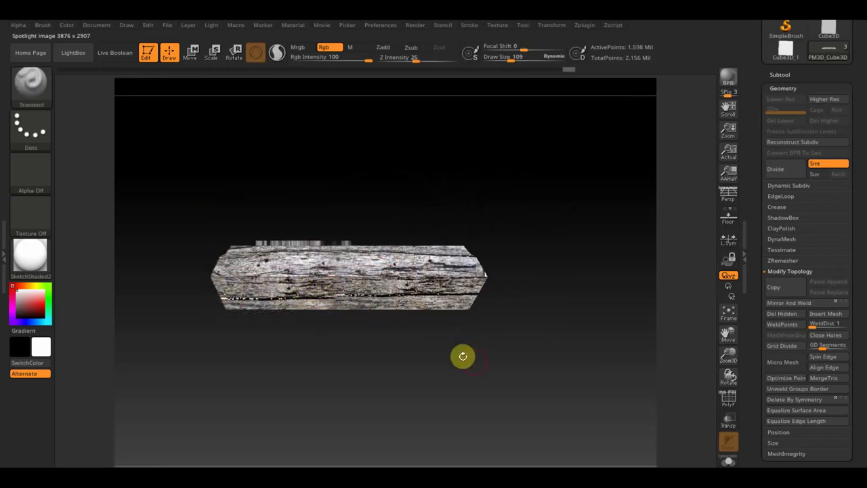
{"action": "left_click_drag", "start_coordinate": [463, 356], "coordinate": [510, 362]}
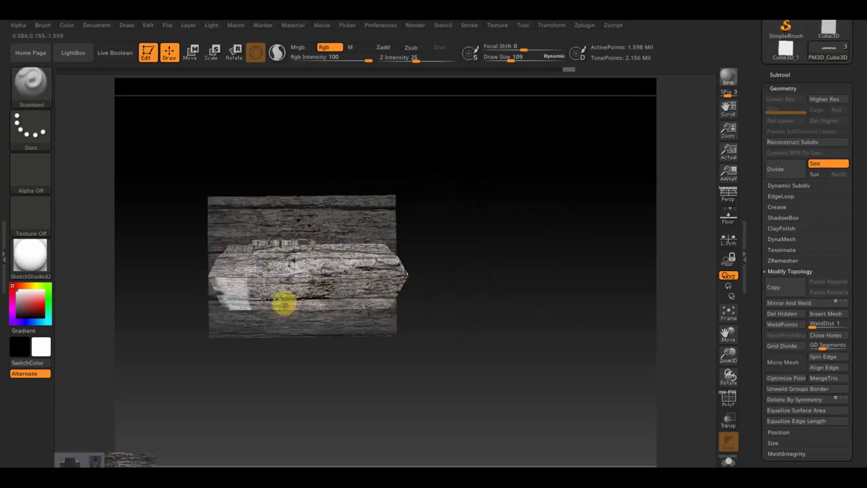
- Nudge the wood image up and left, paint again, then view the side lengthwise
{"action": "key", "text": "z"}
{"action": "left_click_drag", "start_coordinate": [332, 298], "coordinate": [325, 290]}
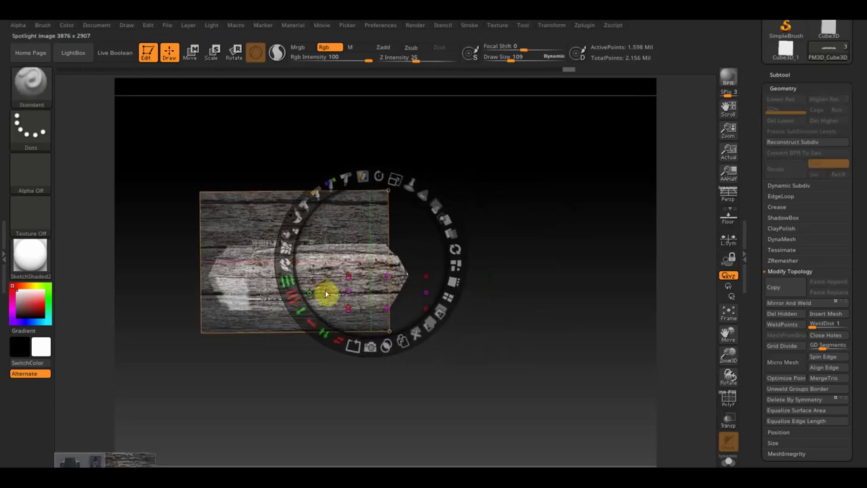
{"action": "key", "text": "z"}
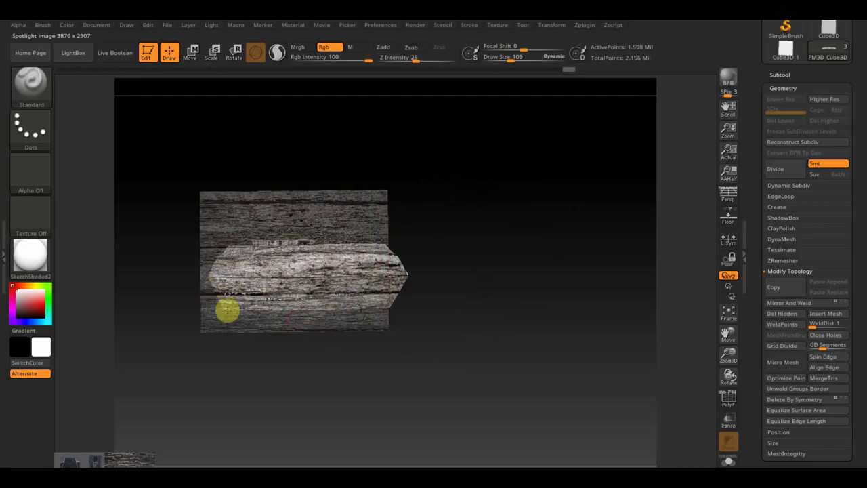
{"action": "key", "text": "shift+z"}
{"action": "left_click_drag", "start_coordinate": [427, 364], "coordinate": [406, 366]}
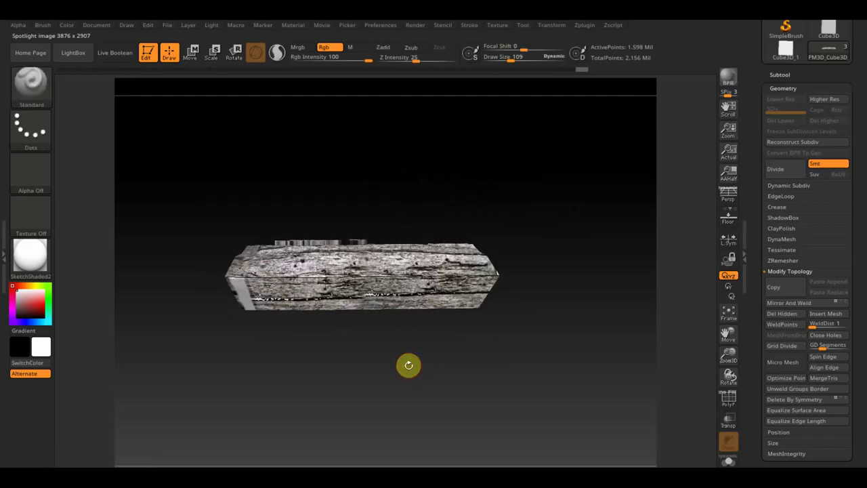
- Rotate the wood image slightly and paint the pale strip at the side's left end
{"action": "left_click_drag", "start_coordinate": [411, 365], "coordinate": [457, 366]}
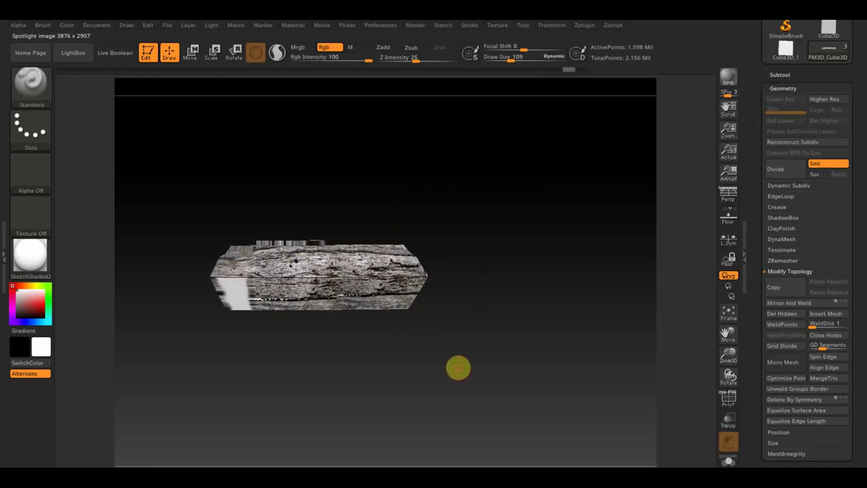
{"action": "key", "text": "shift+z"}
{"action": "key", "text": "z"}
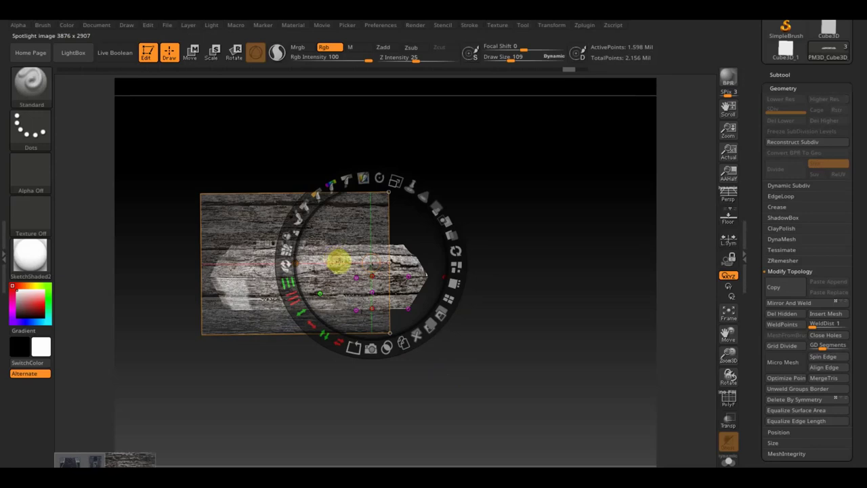
{"action": "left_click_drag", "start_coordinate": [380, 177], "coordinate": [380, 208]}
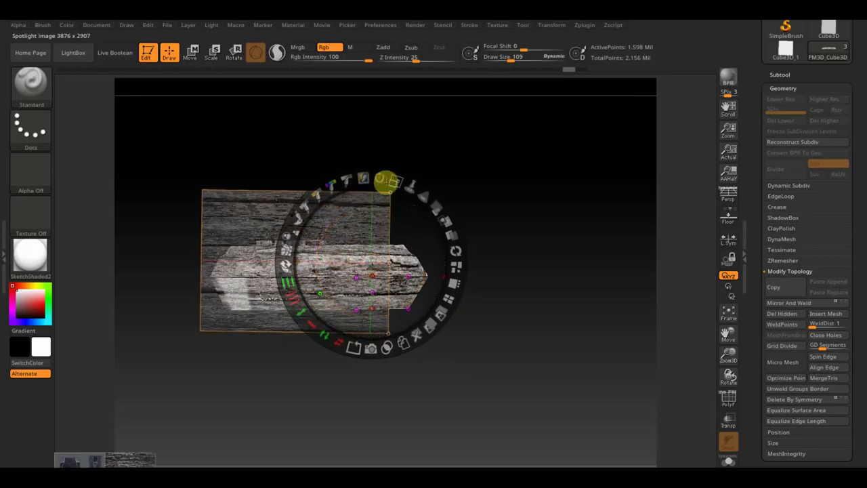
{"action": "key", "text": "z"}
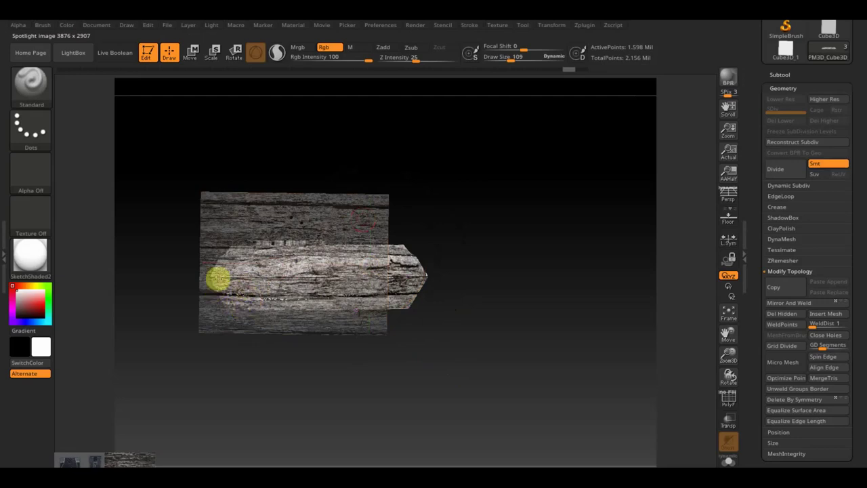
{"action": "key", "text": "shift+z"}
{"action": "mouse_move", "coordinate": [434, 319]}
{"action": "left_mouse_down"}
{"action": "mouse_move", "coordinate": [509, 333]}
{"action": "mouse_move", "coordinate": [491, 332]}
{"action": "mouse_move", "coordinate": [529, 328]}
{"action": "mouse_move", "coordinate": [498, 328]}
{"action": "mouse_move", "coordinate": [513, 345]}
{"action": "mouse_move", "coordinate": [546, 224]}
{"action": "mouse_move", "coordinate": [564, 259]}
{"action": "left_mouse_up"}
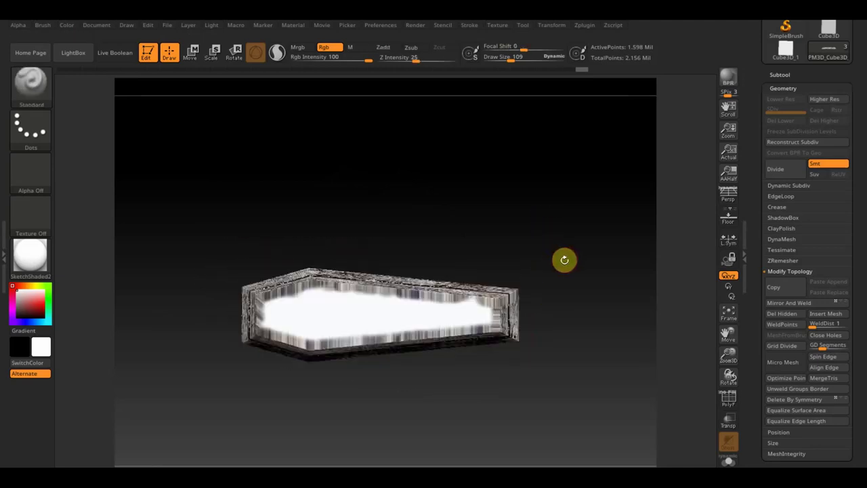
- Mask part of the mesh from an end-on view and enlarge the wood image over it
{"action": "mouse_move", "coordinate": [573, 257]}
{"action": "left_mouse_down"}
{"action": "mouse_move", "coordinate": [655, 312]}
{"action": "mouse_move", "coordinate": [541, 286]}
{"action": "mouse_move", "coordinate": [558, 294]}
{"action": "left_mouse_up"}
{"action": "left_click_drag", "start_coordinate": [161, 174], "coordinate": [262, 373], "text": "ctrl"}
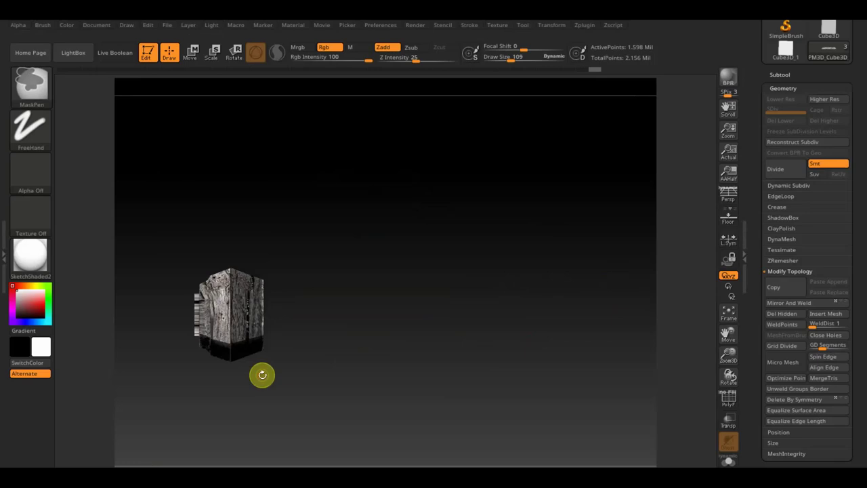
{"action": "mouse_move", "coordinate": [383, 325]}
{"action": "left_mouse_down", "text": "shift"}
{"action": "mouse_move", "coordinate": [344, 340]}
{"action": "mouse_move", "coordinate": [477, 393]}
{"action": "left_mouse_up", "text": "shift"}
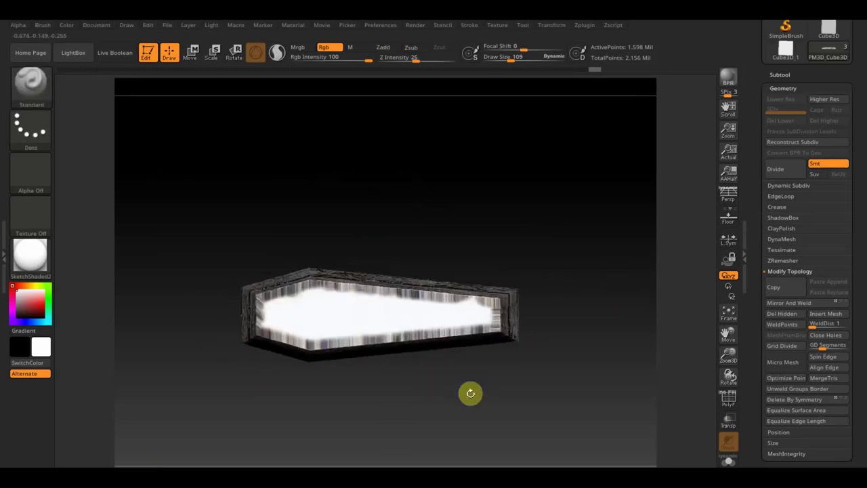
{"action": "key", "text": "shift+z"}
{"action": "left_click_drag", "start_coordinate": [395, 184], "coordinate": [426, 199]}
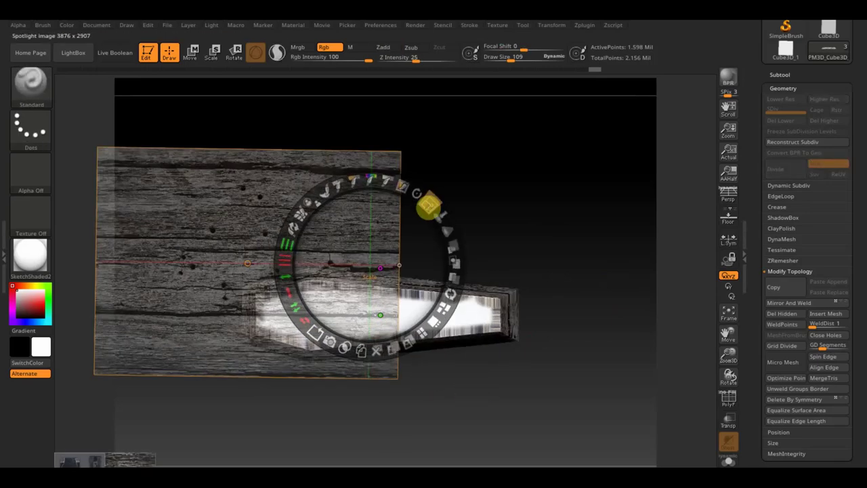
{"action": "left_click_drag", "start_coordinate": [400, 257], "coordinate": [501, 312]}
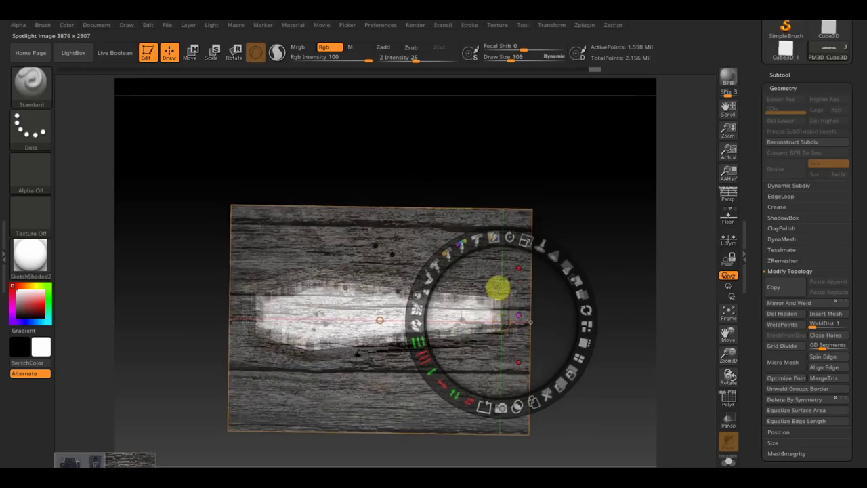
{"action": "key", "text": "z"}
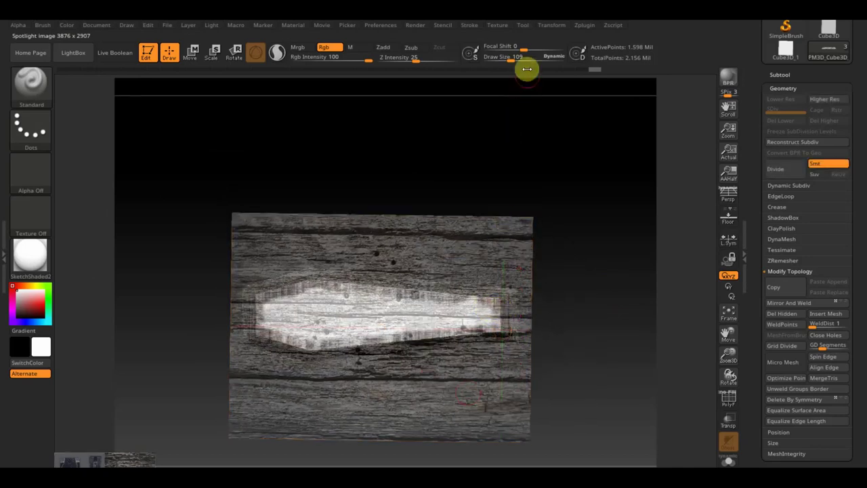
- Raise the brush size to 524, paint the white patch, and show the subtool list
{"action": "left_click_drag", "start_coordinate": [522, 59], "coordinate": [538, 72]}
{"action": "mouse_move", "coordinate": [514, 217]}
{"action": "left_mouse_down"}
{"action": "mouse_move", "coordinate": [454, 304]}
{"action": "mouse_move", "coordinate": [494, 323]}
{"action": "mouse_move", "coordinate": [276, 347]}
{"action": "left_mouse_up"}
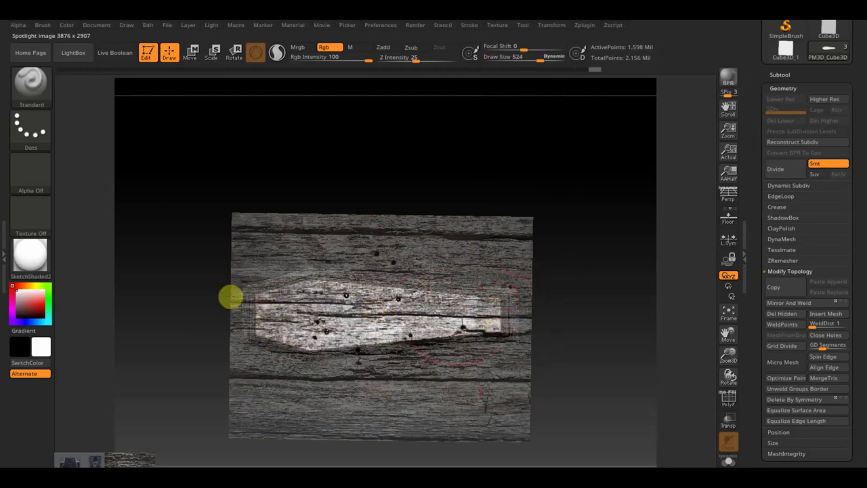
{"action": "key", "text": "shift+z"}
{"action": "left_click_drag", "start_coordinate": [524, 175], "coordinate": [552, 346], "text": "shift"}
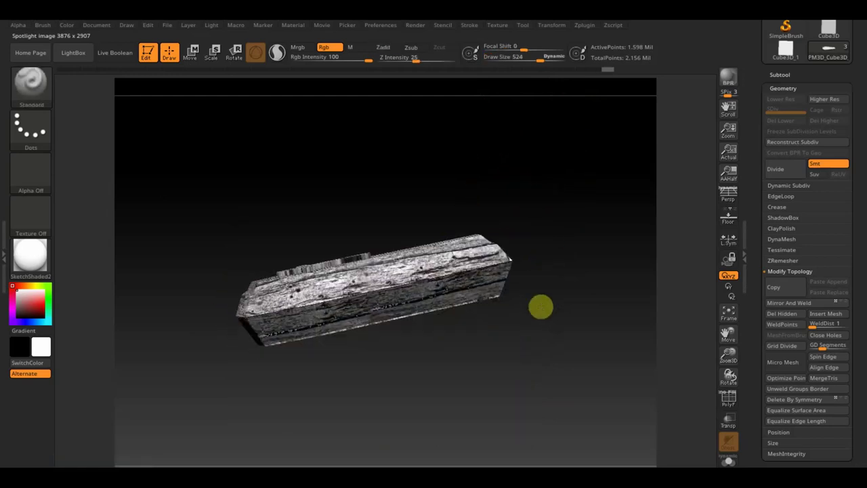
{"action": "left_click", "coordinate": [786, 75]}
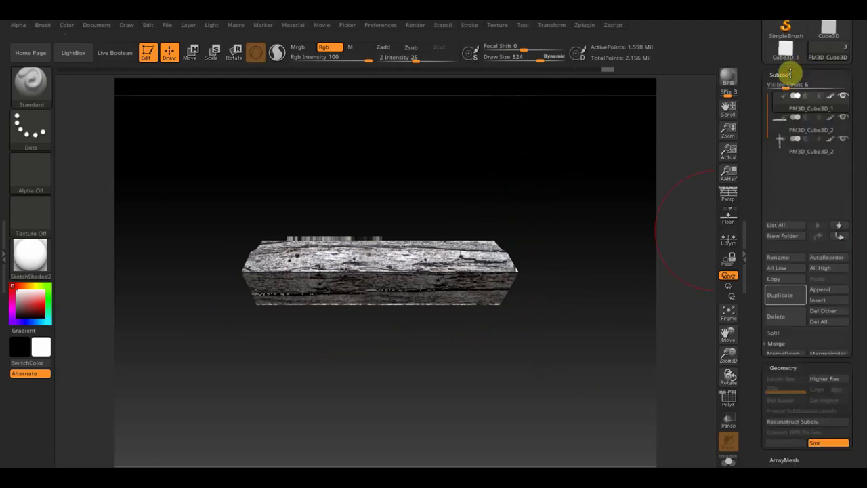
- Hide the second subtool, reduce the brush size, and clear the mask from a side view
{"action": "left_click", "coordinate": [844, 116]}
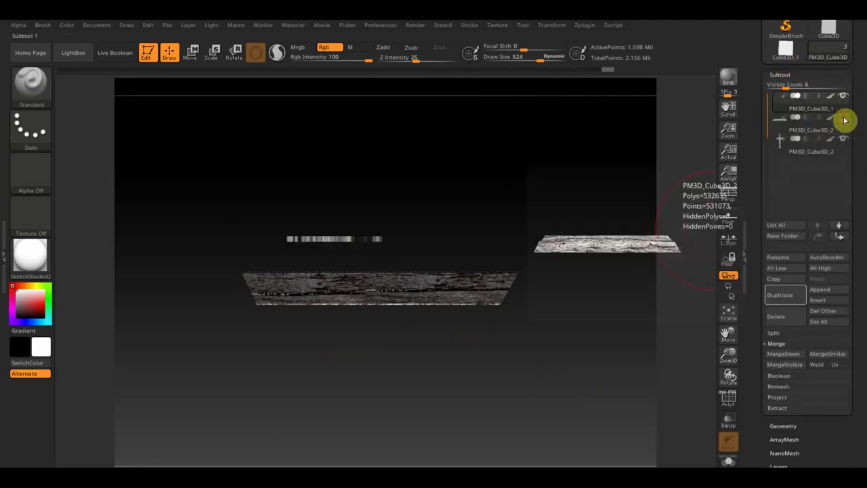
{"action": "mouse_move", "coordinate": [517, 186]}
{"action": "left_mouse_down"}
{"action": "mouse_move", "coordinate": [525, 259]}
{"action": "mouse_move", "coordinate": [576, 329]}
{"action": "mouse_move", "coordinate": [589, 257]}
{"action": "mouse_move", "coordinate": [613, 294]}
{"action": "mouse_move", "coordinate": [653, 294]}
{"action": "left_mouse_up"}
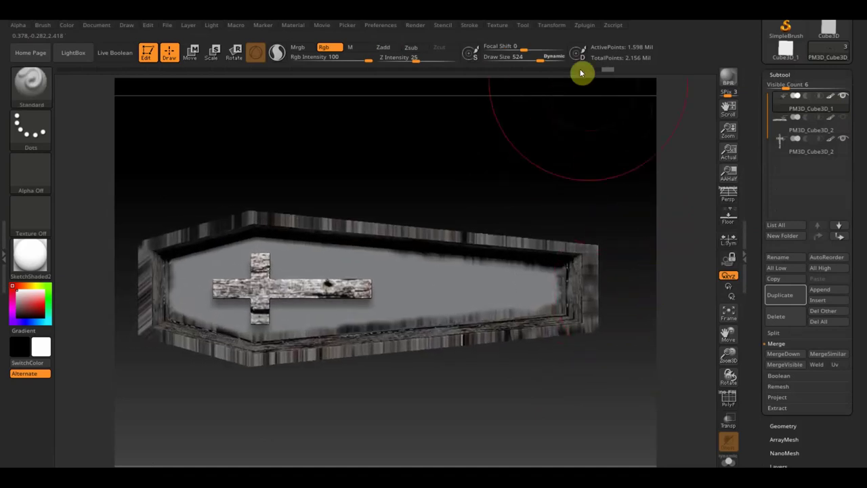
{"action": "left_click_drag", "start_coordinate": [542, 57], "coordinate": [511, 58]}
{"action": "mouse_move", "coordinate": [670, 406]}
{"action": "left_mouse_down", "text": "shift"}
{"action": "mouse_move", "coordinate": [648, 298]}
{"action": "mouse_move", "coordinate": [653, 271]}
{"action": "left_mouse_up", "text": "shift"}
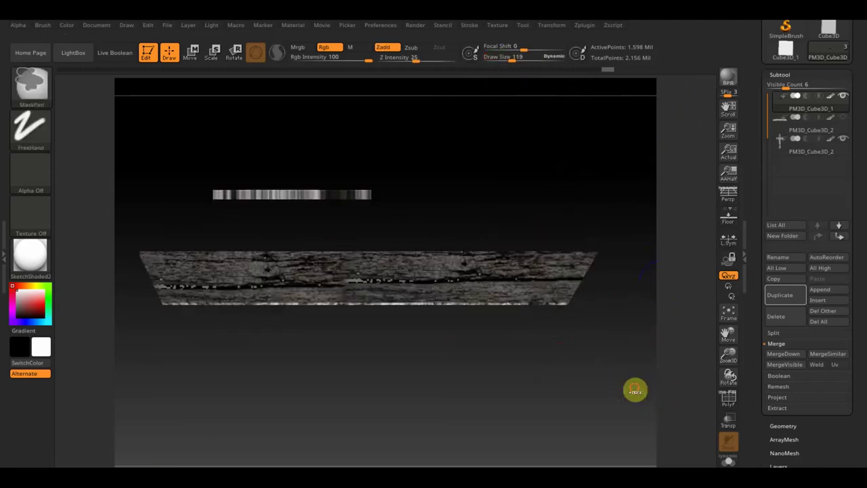
{"action": "left_click", "coordinate": [610, 380], "text": "ctrl"}
- Mask the coffin's rim and outer walls with rectangles from side and front views
{"action": "left_click_drag", "start_coordinate": [124, 217], "coordinate": [430, 261], "text": "ctrl"}
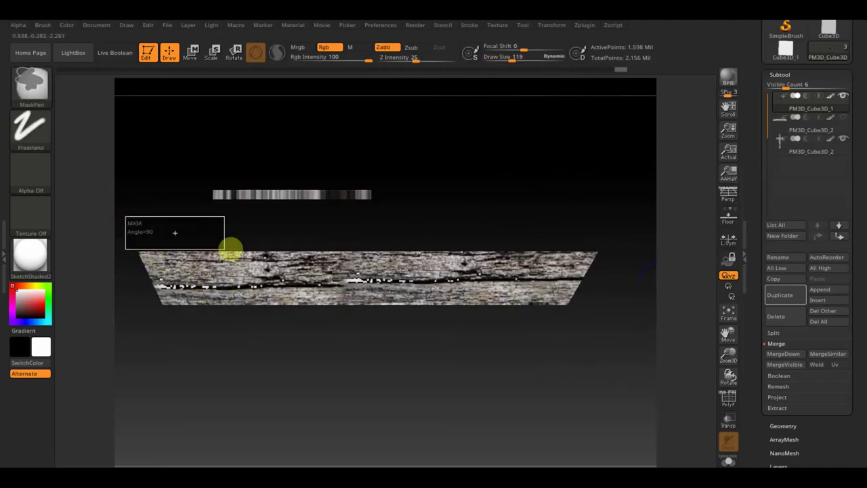
{"action": "left_click_drag", "start_coordinate": [469, 260], "coordinate": [600, 257]}
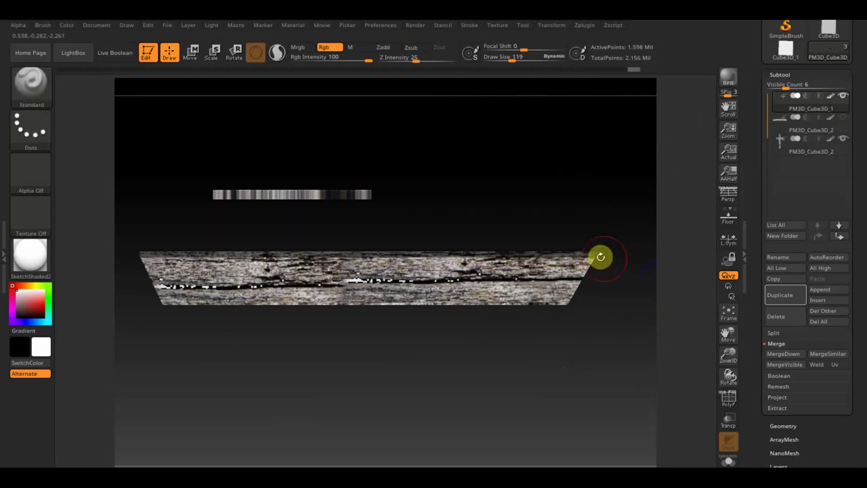
{"action": "mouse_move", "coordinate": [629, 346]}
{"action": "left_mouse_down"}
{"action": "mouse_move", "coordinate": [633, 417]}
{"action": "mouse_move", "coordinate": [619, 414]}
{"action": "mouse_move", "coordinate": [620, 331]}
{"action": "left_mouse_up"}
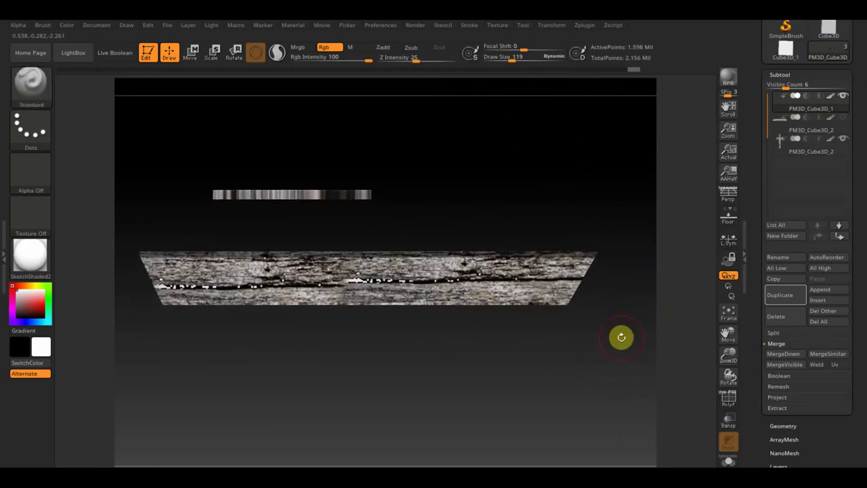
{"action": "left_click_drag", "start_coordinate": [617, 363], "coordinate": [180, 302], "text": "ctrl"}
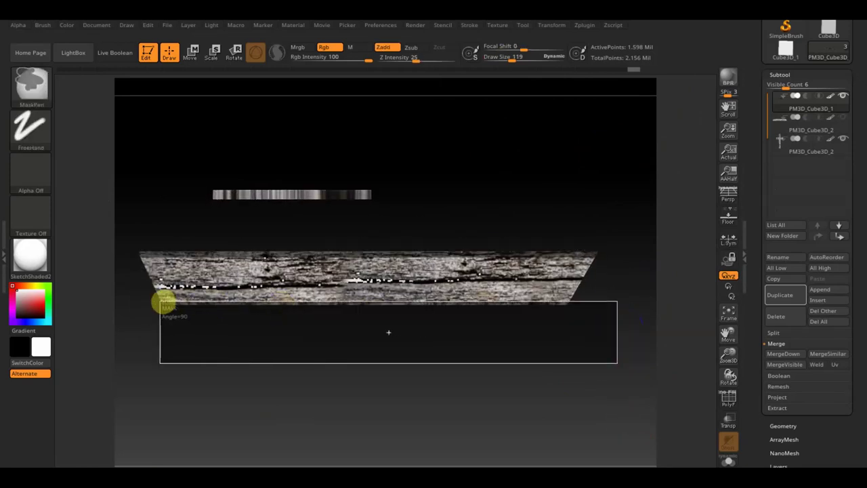
{"action": "left_click_drag", "start_coordinate": [156, 302], "coordinate": [167, 306], "text": "ctrl"}
{"action": "mouse_move", "coordinate": [334, 383]}
{"action": "left_mouse_down"}
{"action": "mouse_move", "coordinate": [338, 464]}
{"action": "mouse_move", "coordinate": [335, 431]}
{"action": "mouse_move", "coordinate": [370, 351]}
{"action": "mouse_move", "coordinate": [368, 310]}
{"action": "mouse_move", "coordinate": [379, 382]}
{"action": "left_mouse_up"}
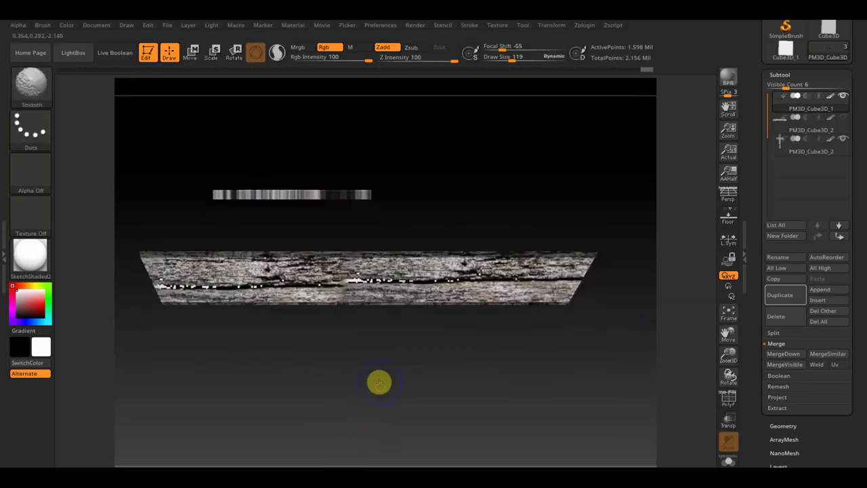
{"action": "mouse_move", "coordinate": [609, 393]}
{"action": "left_mouse_down", "text": "ctrl"}
{"action": "mouse_move", "coordinate": [285, 294]}
{"action": "mouse_move", "coordinate": [173, 305]}
{"action": "mouse_move", "coordinate": [152, 299]}
{"action": "left_mouse_up", "text": "ctrl"}
{"action": "mouse_move", "coordinate": [319, 386]}
{"action": "left_mouse_down"}
{"action": "mouse_move", "coordinate": [321, 465]}
{"action": "mouse_move", "coordinate": [322, 411]}
{"action": "mouse_move", "coordinate": [356, 406]}
{"action": "mouse_move", "coordinate": [372, 312]}
{"action": "mouse_move", "coordinate": [387, 384]}
{"action": "mouse_move", "coordinate": [514, 371]}
{"action": "mouse_move", "coordinate": [562, 382]}
{"action": "left_mouse_up"}
{"action": "mouse_move", "coordinate": [226, 240]}
{"action": "left_mouse_down", "text": "ctrl"}
{"action": "mouse_move", "coordinate": [128, 215]}
{"action": "mouse_move", "coordinate": [457, 258]}
{"action": "mouse_move", "coordinate": [606, 255]}
{"action": "mouse_move", "coordinate": [629, 359]}
{"action": "left_mouse_up", "text": "ctrl"}
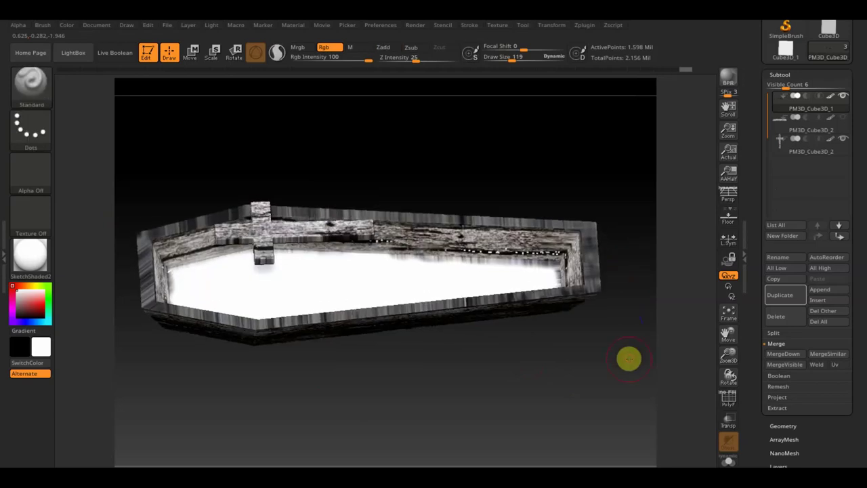
- Invert the mask so the rim is paintable and turn the coffin top-down, toggling the cross's visibility
{"action": "key", "text": "ctrl"}
{"action": "left_click", "coordinate": [629, 359], "text": "ctrl"}
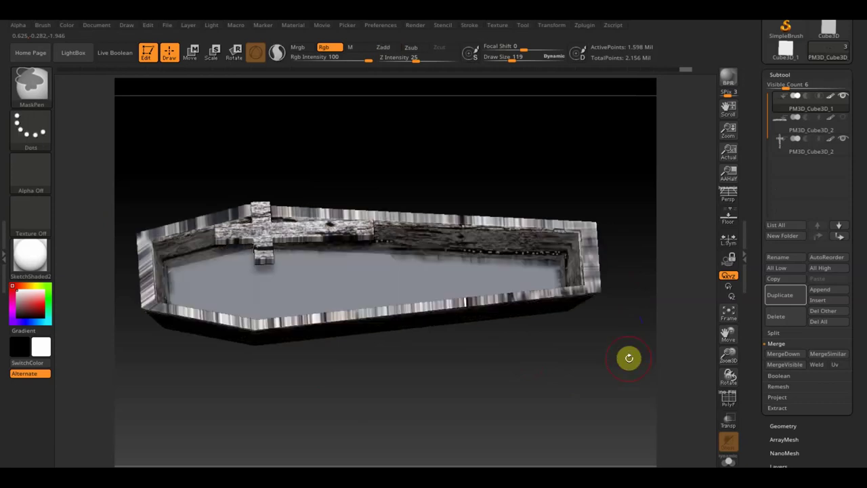
{"action": "mouse_move", "coordinate": [629, 358]}
{"action": "left_mouse_down"}
{"action": "mouse_move", "coordinate": [629, 393]}
{"action": "mouse_move", "coordinate": [594, 402]}
{"action": "left_mouse_up"}
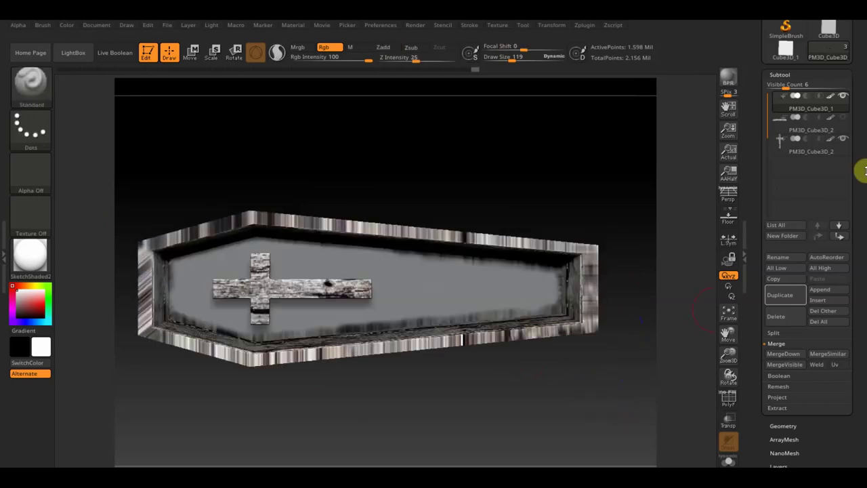
{"action": "left_click", "coordinate": [844, 139]}
{"action": "left_click", "coordinate": [845, 143]}
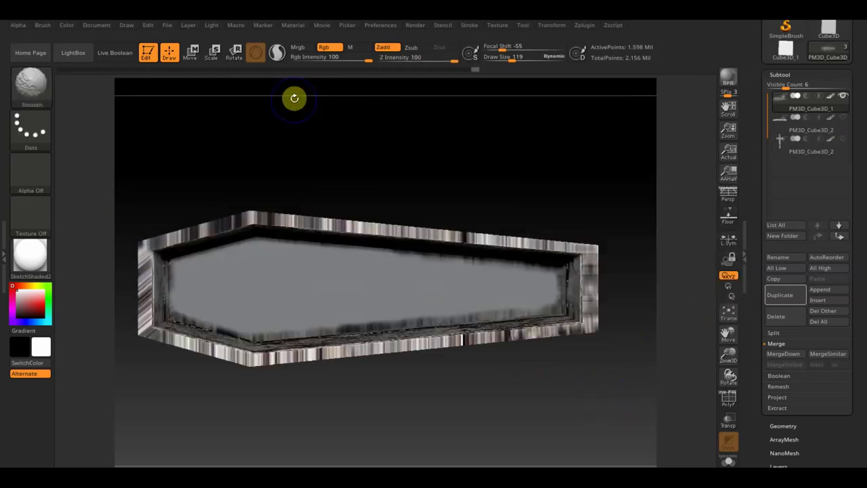
- Enlarge the wood-plank Spotlight image and the brush, then paint wood along the coffin rim
{"action": "key", "text": "shift+z"}
{"action": "left_click_drag", "start_coordinate": [541, 259], "coordinate": [532, 313]}
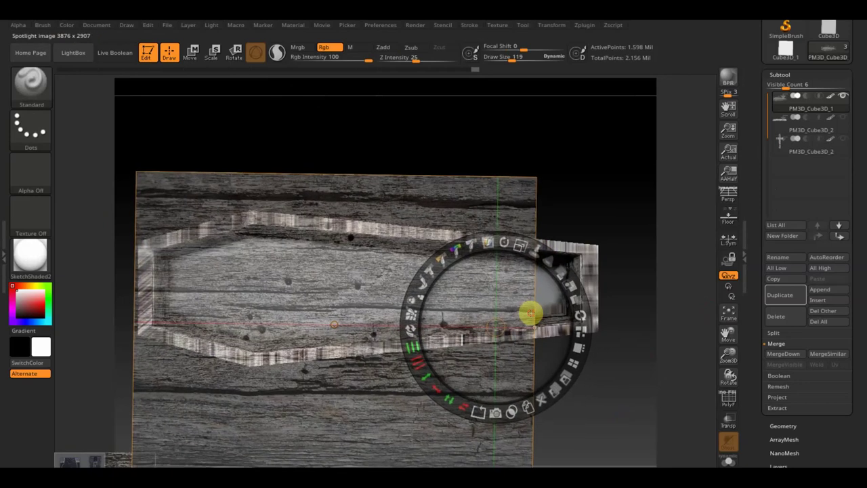
{"action": "key", "text": "z"}
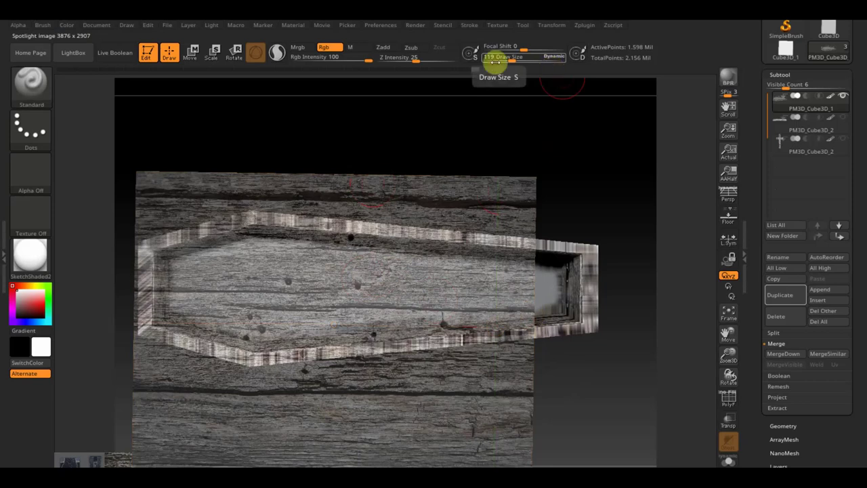
{"action": "left_click_drag", "start_coordinate": [495, 60], "coordinate": [516, 59]}
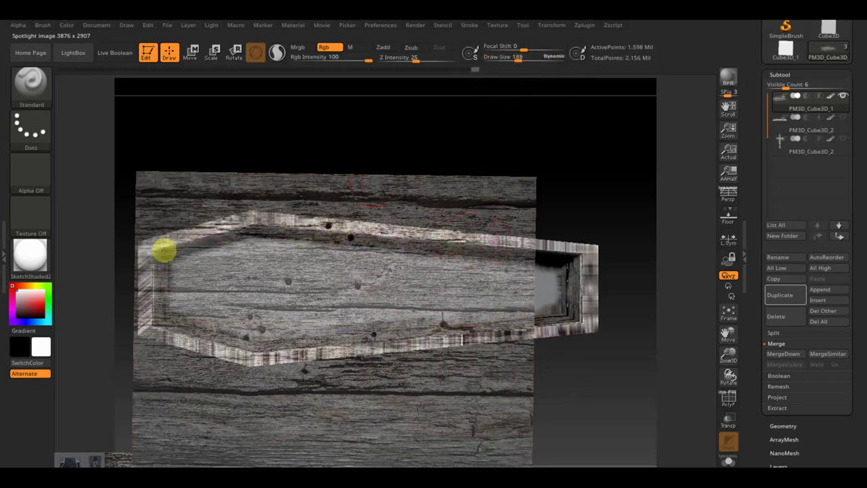
{"action": "mouse_move", "coordinate": [196, 343]}
{"action": "left_mouse_down"}
{"action": "mouse_move", "coordinate": [286, 353]}
{"action": "mouse_move", "coordinate": [441, 343]}
{"action": "left_mouse_up"}
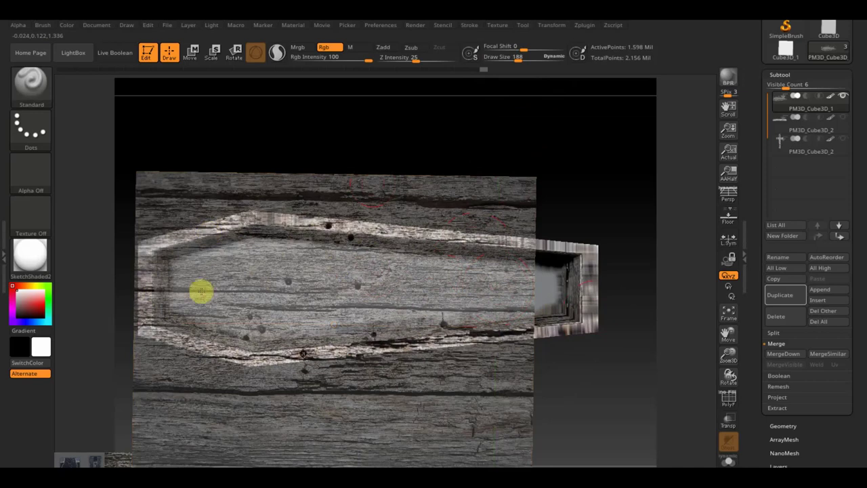
{"action": "mouse_move", "coordinate": [644, 158]}
{"action": "left_mouse_down"}
{"action": "mouse_move", "coordinate": [642, 198]}
{"action": "mouse_move", "coordinate": [639, 159]}
{"action": "left_mouse_up"}
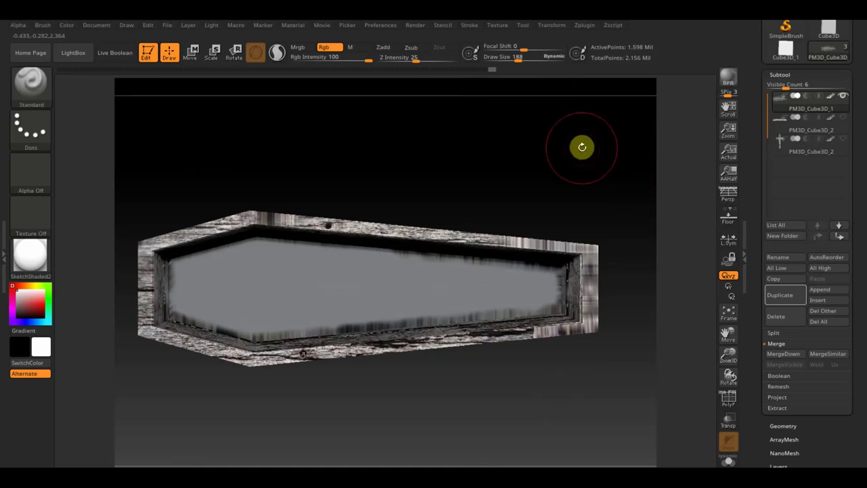
{"action": "left_click_drag", "start_coordinate": [580, 152], "coordinate": [579, 157]}
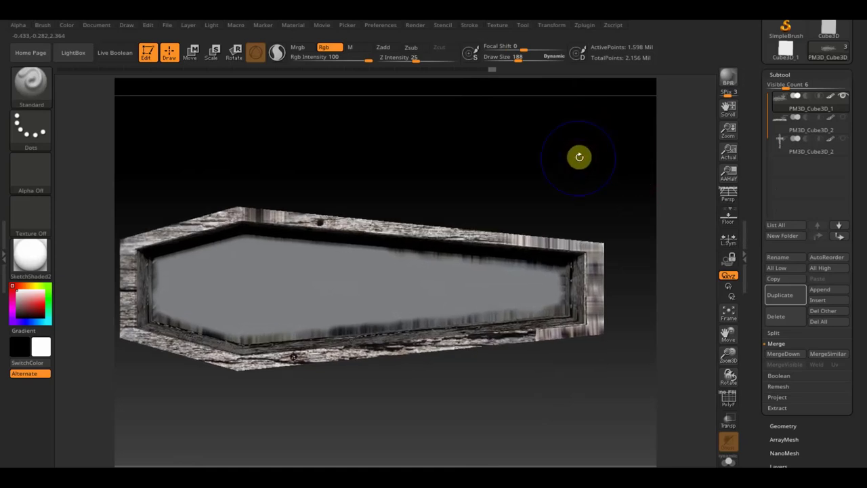
- Move the wood image over the right end, clear the mask and paint the inner area
{"action": "key", "text": "shift+z"}
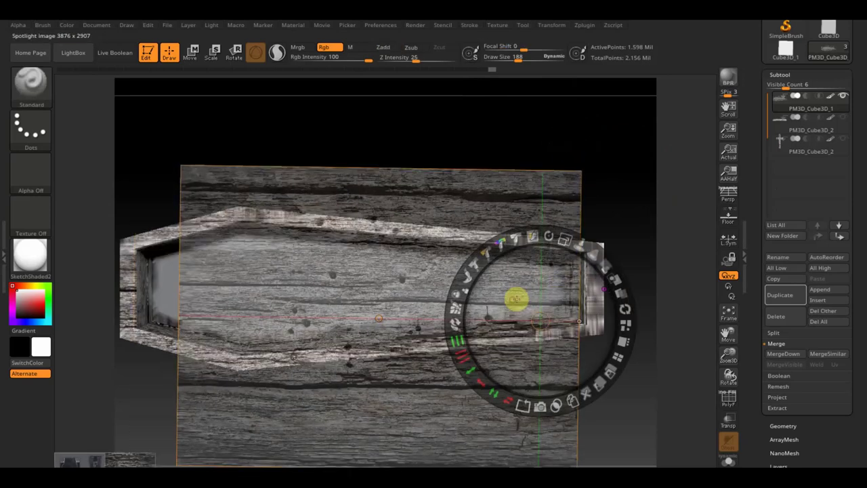
{"action": "left_click_drag", "start_coordinate": [519, 291], "coordinate": [602, 297]}
{"action": "key", "text": "z"}
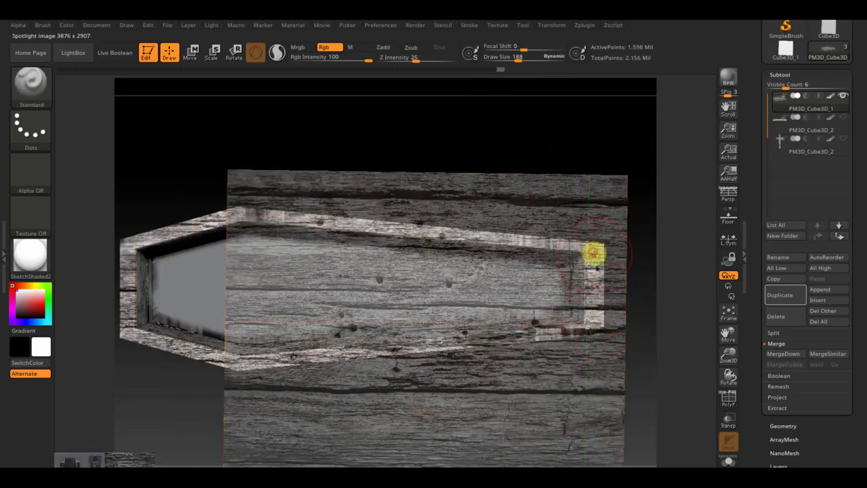
{"action": "key", "text": "shift+z"}
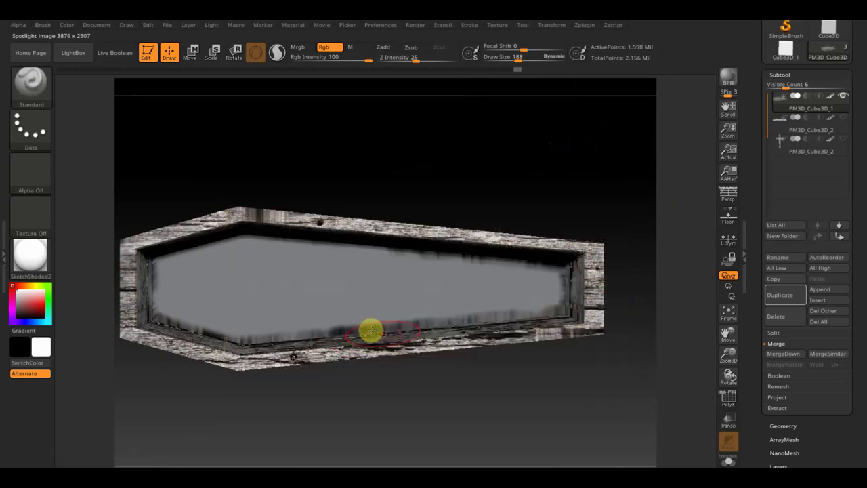
{"action": "left_click", "coordinate": [554, 161], "text": "ctrl"}
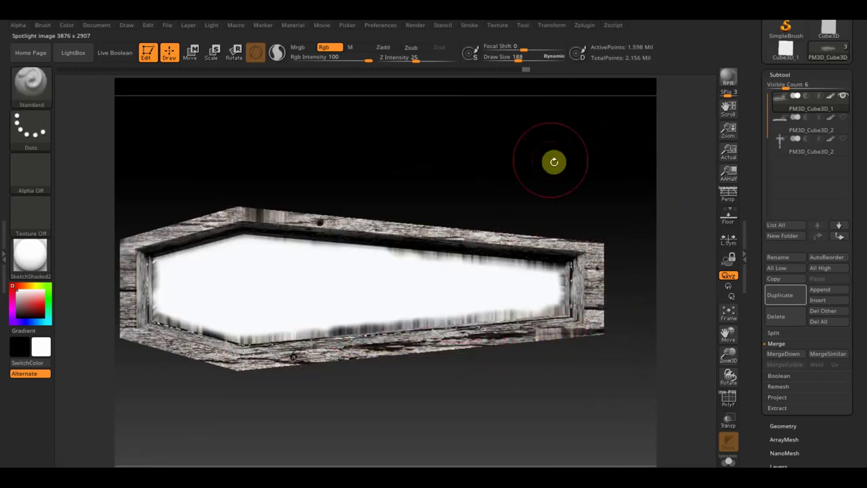
{"action": "key", "text": "shift+z"}
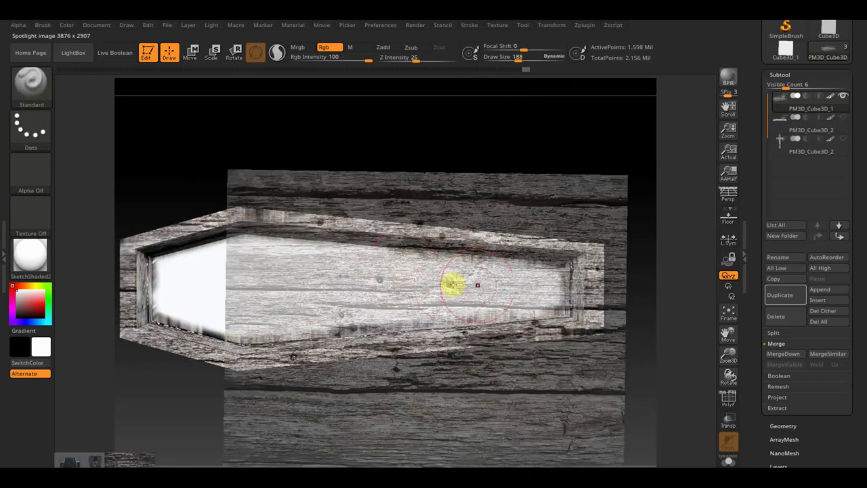
{"action": "mouse_move", "coordinate": [540, 285]}
{"action": "left_mouse_down"}
{"action": "mouse_move", "coordinate": [272, 236]}
{"action": "mouse_move", "coordinate": [306, 316]}
{"action": "mouse_move", "coordinate": [547, 288]}
{"action": "left_mouse_up"}
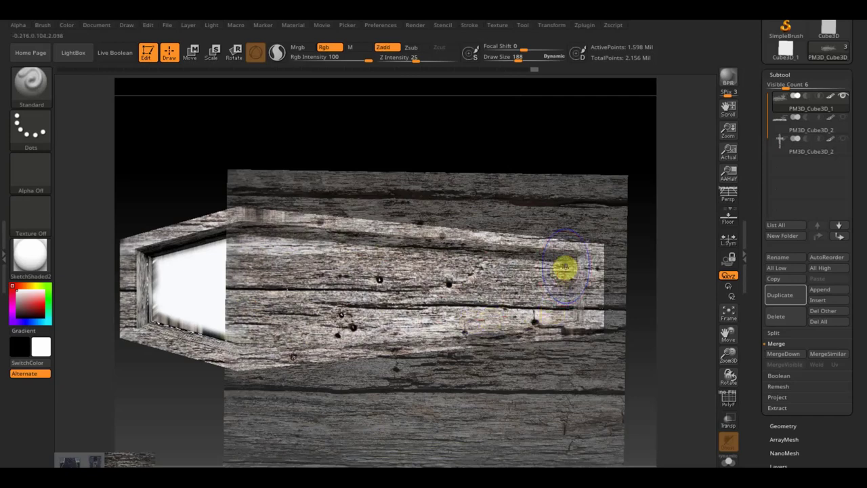
- Turn to a straight side view, slide the wood image left and paint the long side
{"action": "key", "text": "shift+z"}
{"action": "mouse_move", "coordinate": [581, 223]}
{"action": "left_mouse_down"}
{"action": "mouse_move", "coordinate": [595, 221]}
{"action": "mouse_move", "coordinate": [590, 253]}
{"action": "mouse_move", "coordinate": [591, 129]}
{"action": "mouse_move", "coordinate": [587, 149]}
{"action": "left_mouse_up"}
{"action": "key", "text": "shift+z"}
{"action": "key", "text": "z"}
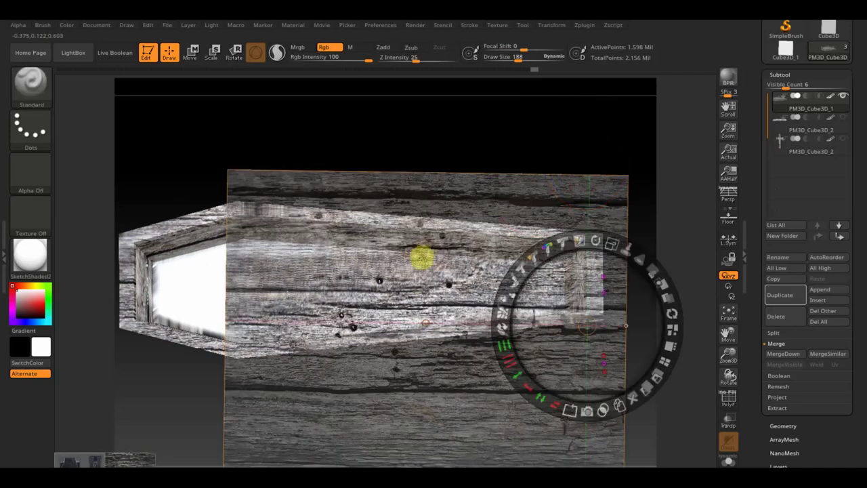
{"action": "left_click_drag", "start_coordinate": [493, 310], "coordinate": [436, 311]}
{"action": "key", "text": "z"}
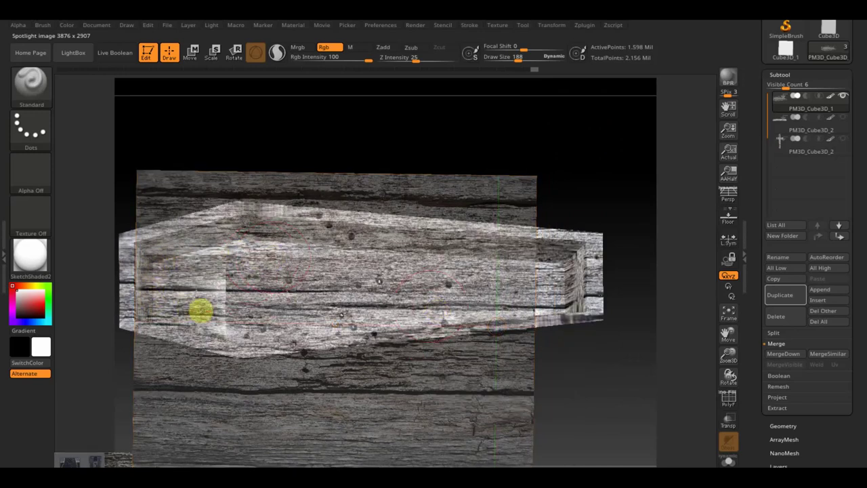
{"action": "key", "text": "shift+z"}
- Rotate the coffin to a flat side view and move it left on the canvas
{"action": "mouse_move", "coordinate": [453, 416]}
{"action": "left_mouse_down"}
{"action": "mouse_move", "coordinate": [428, 418]}
{"action": "mouse_move", "coordinate": [453, 426]}
{"action": "mouse_move", "coordinate": [449, 413]}
{"action": "mouse_move", "coordinate": [441, 450]}
{"action": "mouse_move", "coordinate": [427, 437]}
{"action": "left_mouse_up"}
{"action": "key", "text": "shift+z"}
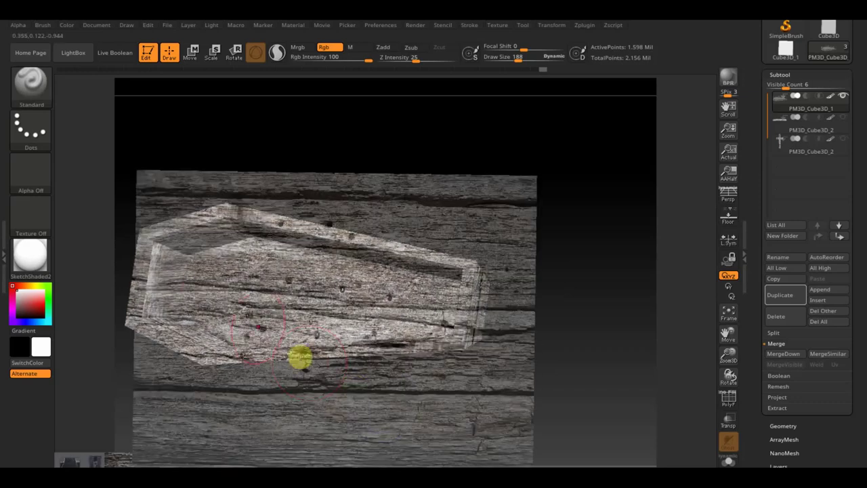
{"action": "key", "text": "shift+z"}
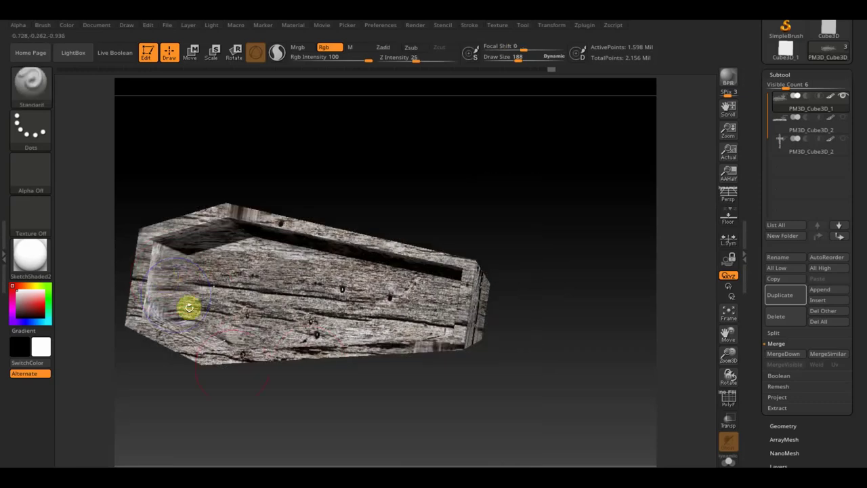
{"action": "mouse_move", "coordinate": [289, 441]}
{"action": "left_mouse_down"}
{"action": "mouse_move", "coordinate": [325, 376]}
{"action": "mouse_move", "coordinate": [325, 261]}
{"action": "mouse_move", "coordinate": [310, 183]}
{"action": "mouse_move", "coordinate": [294, 269]}
{"action": "mouse_move", "coordinate": [312, 335]}
{"action": "mouse_move", "coordinate": [343, 345]}
{"action": "left_mouse_up"}
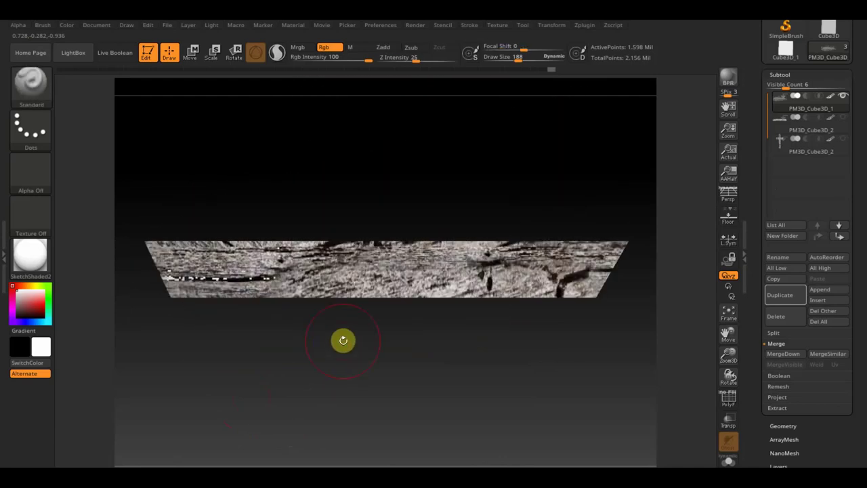
{"action": "mouse_move", "coordinate": [422, 357]}
{"action": "left_mouse_down", "text": "alt"}
{"action": "mouse_move", "coordinate": [397, 366]}
{"action": "mouse_move", "coordinate": [387, 343]}
{"action": "mouse_move", "coordinate": [411, 365]}
{"action": "mouse_move", "coordinate": [406, 345]}
{"action": "mouse_move", "coordinate": [469, 376]}
{"action": "mouse_move", "coordinate": [432, 356]}
{"action": "mouse_move", "coordinate": [497, 343]}
{"action": "mouse_move", "coordinate": [490, 350]}
{"action": "mouse_move", "coordinate": [500, 358]}
{"action": "mouse_move", "coordinate": [434, 355]}
{"action": "mouse_move", "coordinate": [552, 360]}
{"action": "mouse_move", "coordinate": [565, 341]}
{"action": "mouse_move", "coordinate": [577, 361]}
{"action": "mouse_move", "coordinate": [567, 357]}
{"action": "left_mouse_up", "text": "alt"}
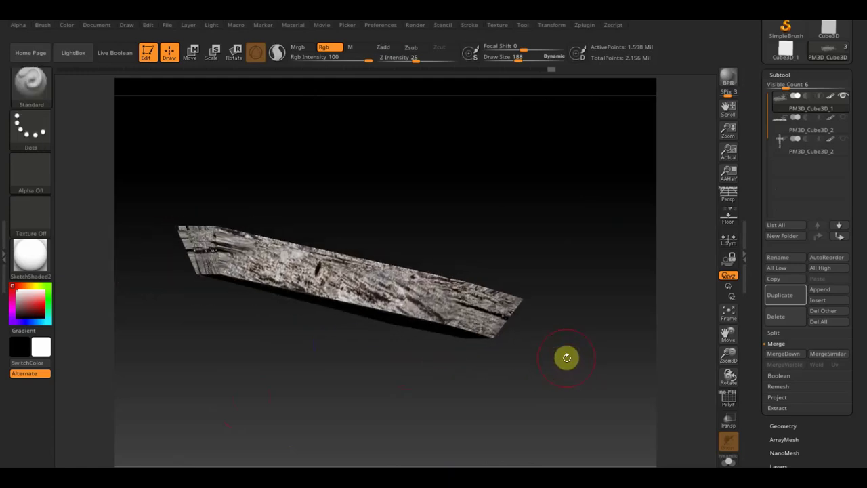
- Ctrl-click to mask the coffin, then invert the mask so the hollow interior shows white
{"action": "left_click", "coordinate": [568, 360], "text": "ctrl"}
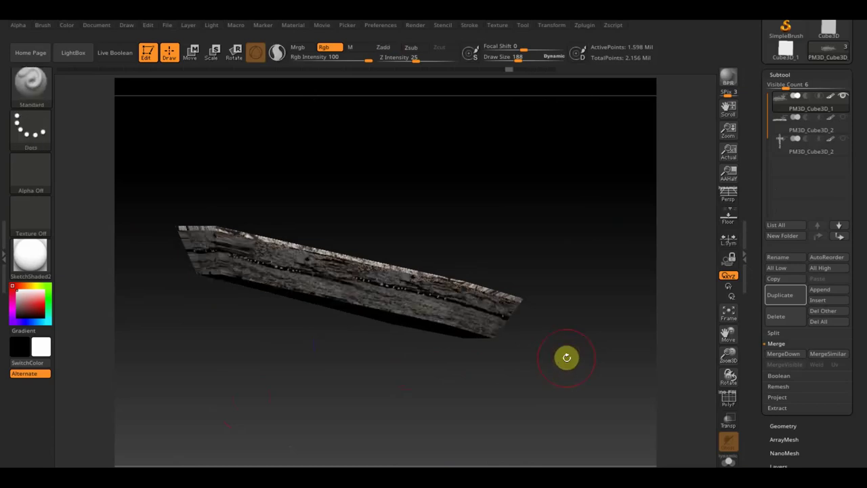
{"action": "mouse_move", "coordinate": [548, 241]}
{"action": "left_mouse_down"}
{"action": "mouse_move", "coordinate": [547, 267]}
{"action": "mouse_move", "coordinate": [562, 285]}
{"action": "left_mouse_up"}
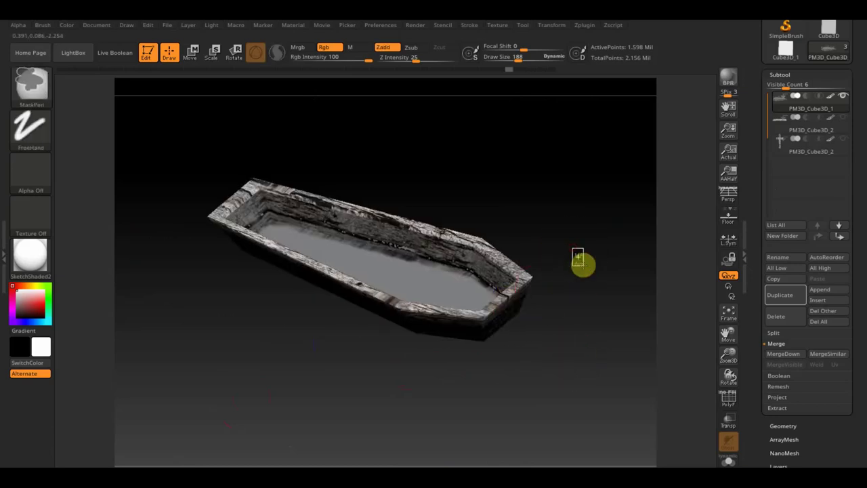
{"action": "left_click", "coordinate": [582, 260], "text": "ctrl"}
{"action": "left_click_drag", "start_coordinate": [582, 245], "coordinate": [581, 281]}
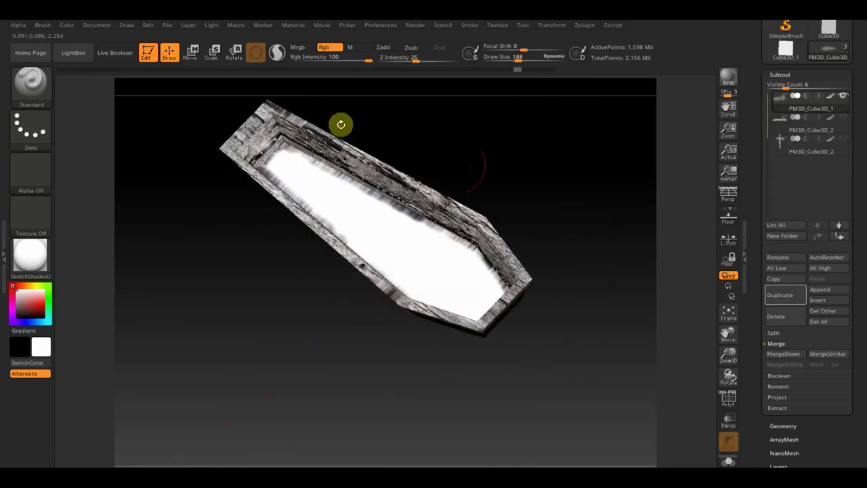
- Open the Brush palette's Auto Masking options
{"action": "key", "text": "ctrl"}
{"action": "left_click", "coordinate": [43, 26]}
{"action": "scroll", "coordinate": [139, 296], "scroll_direction": "down", "scroll_amount": 2}
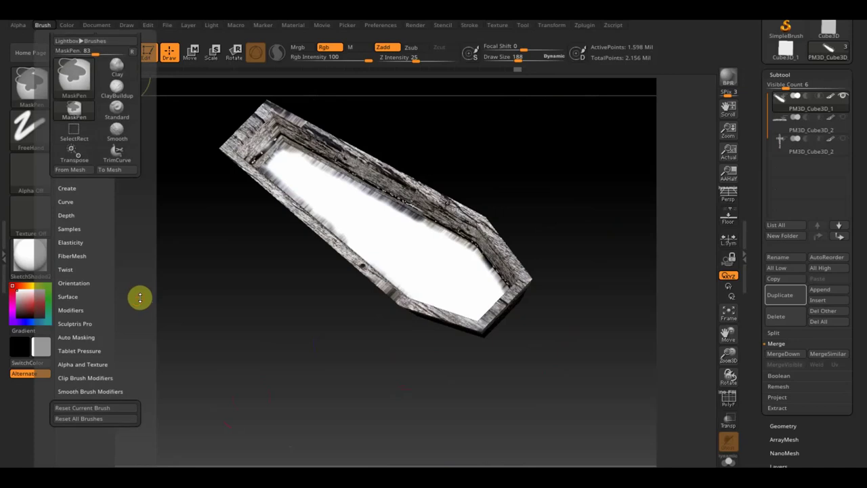
{"action": "scroll", "coordinate": [136, 251], "scroll_direction": "down", "scroll_amount": 3}
{"action": "left_click", "coordinate": [92, 288]}
{"action": "scroll", "coordinate": [126, 258], "scroll_direction": "down", "scroll_amount": 4}
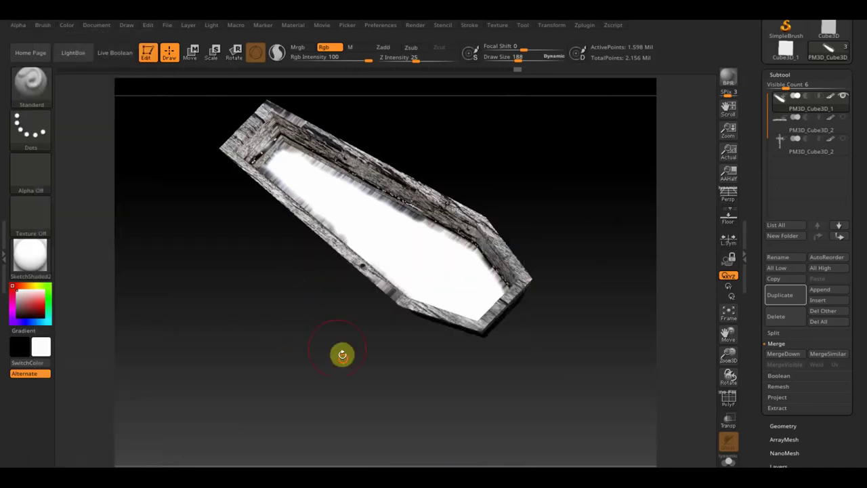
- Paint wood-plank texture onto the coffin's interior floor from a near-horizontal view
{"action": "left_click_drag", "start_coordinate": [343, 354], "coordinate": [353, 367]}
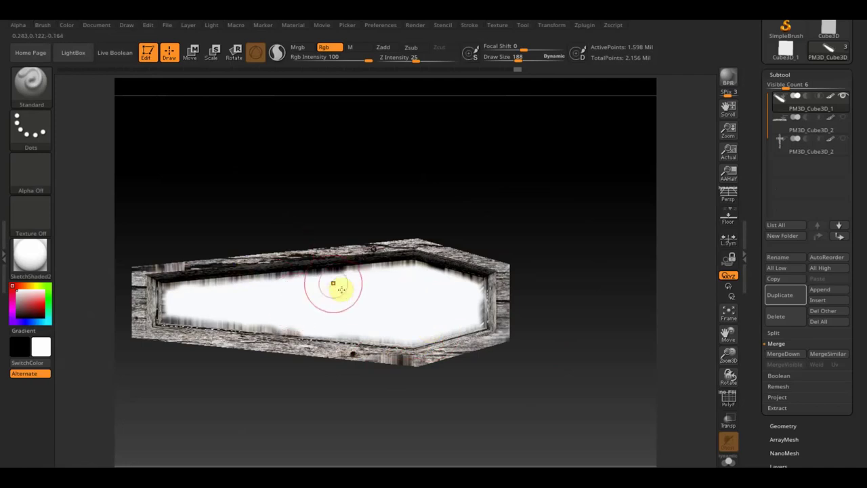
{"action": "key", "text": "shift+z"}
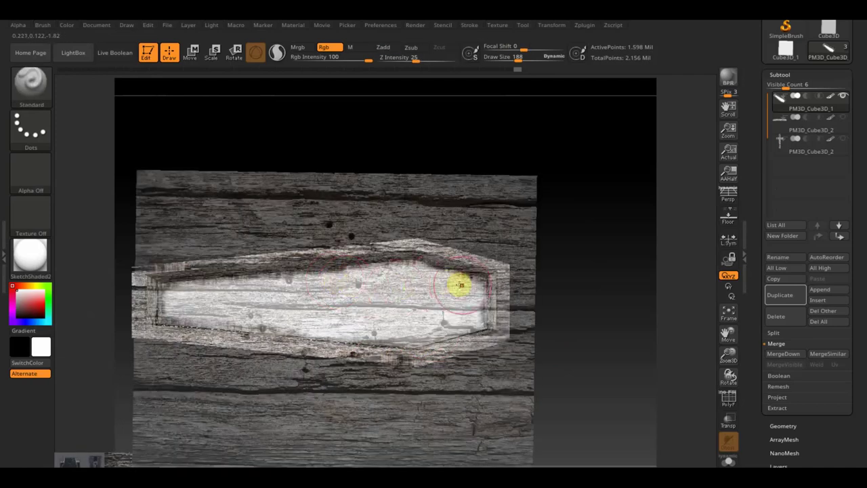
{"action": "mouse_move", "coordinate": [471, 285]}
{"action": "left_mouse_down"}
{"action": "mouse_move", "coordinate": [389, 265]}
{"action": "mouse_move", "coordinate": [175, 293]}
{"action": "mouse_move", "coordinate": [246, 316]}
{"action": "mouse_move", "coordinate": [391, 326]}
{"action": "mouse_move", "coordinate": [469, 319]}
{"action": "mouse_move", "coordinate": [308, 301]}
{"action": "left_mouse_up"}
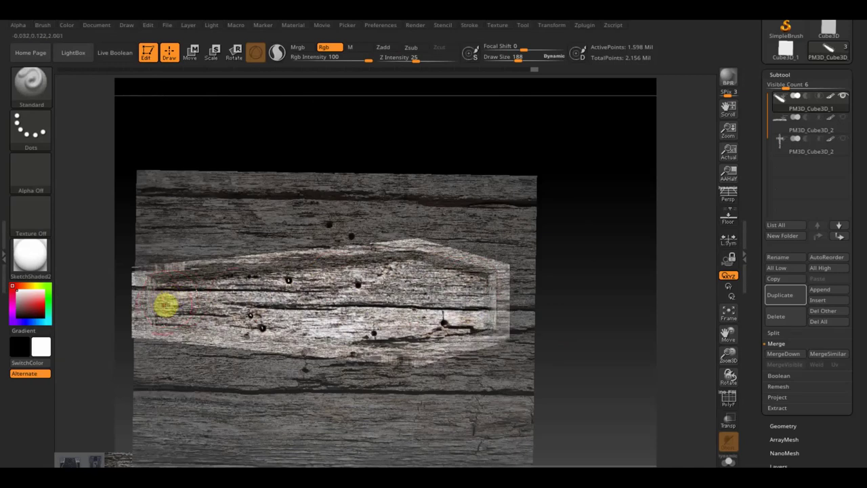
{"action": "key", "text": "shift+z"}
{"action": "mouse_move", "coordinate": [448, 430]}
{"action": "left_mouse_down"}
{"action": "mouse_move", "coordinate": [439, 169]}
{"action": "mouse_move", "coordinate": [455, 207]}
{"action": "mouse_move", "coordinate": [441, 403]}
{"action": "mouse_move", "coordinate": [491, 415]}
{"action": "left_mouse_up"}
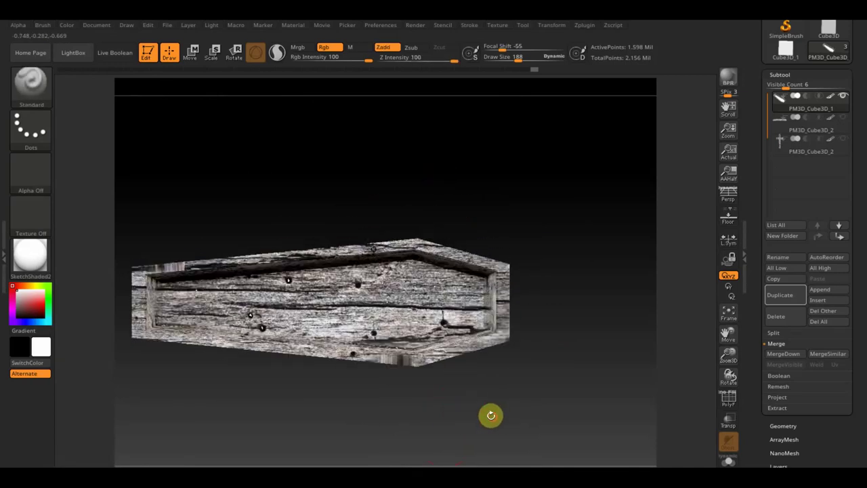
{"action": "key", "text": "shift+z"}
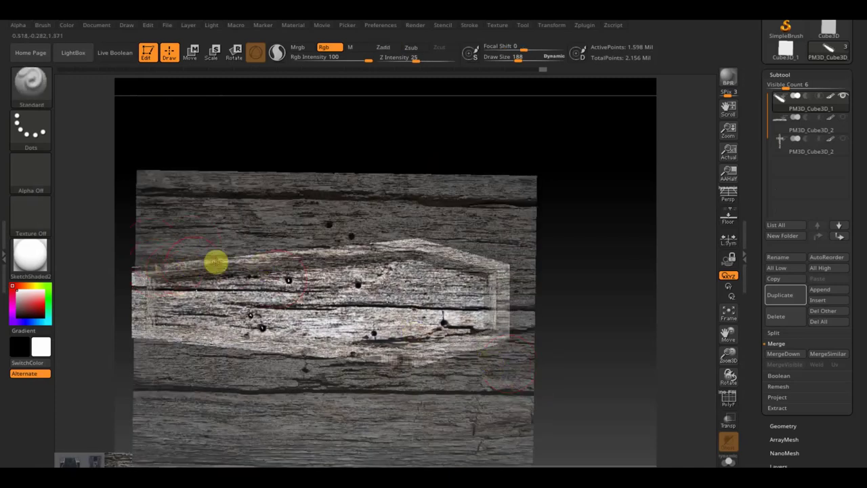
{"action": "key", "text": "shift+z"}
- Raise the wood image over the long side strip and paint wood grain along it
{"action": "mouse_move", "coordinate": [557, 284]}
{"action": "left_mouse_down"}
{"action": "mouse_move", "coordinate": [562, 248]}
{"action": "mouse_move", "coordinate": [570, 376]}
{"action": "mouse_move", "coordinate": [536, 135]}
{"action": "mouse_move", "coordinate": [543, 86]}
{"action": "mouse_move", "coordinate": [530, 293]}
{"action": "mouse_move", "coordinate": [473, 335]}
{"action": "mouse_move", "coordinate": [434, 326]}
{"action": "mouse_move", "coordinate": [576, 303]}
{"action": "left_mouse_up"}
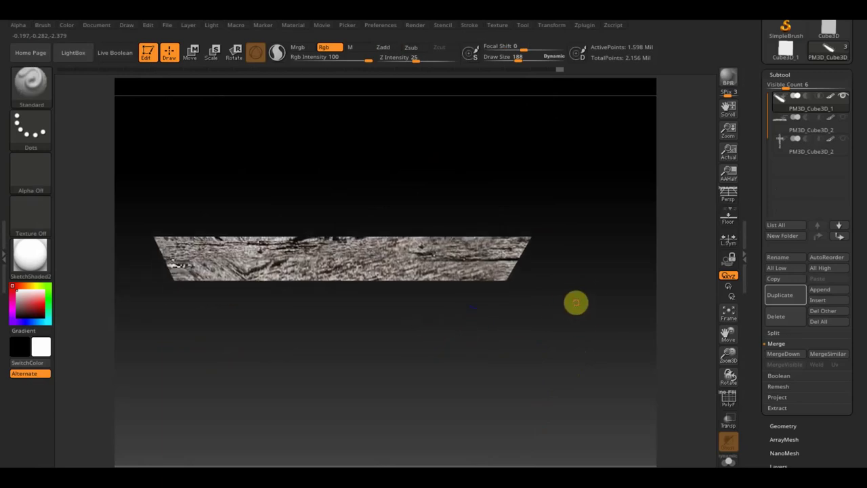
{"action": "key", "text": "shift"}
{"action": "key", "text": "shift+z"}
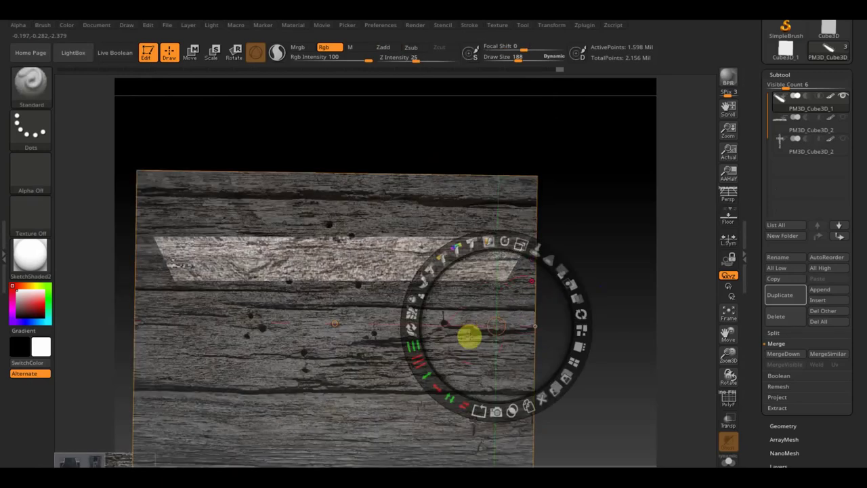
{"action": "left_click_drag", "start_coordinate": [463, 330], "coordinate": [475, 283]}
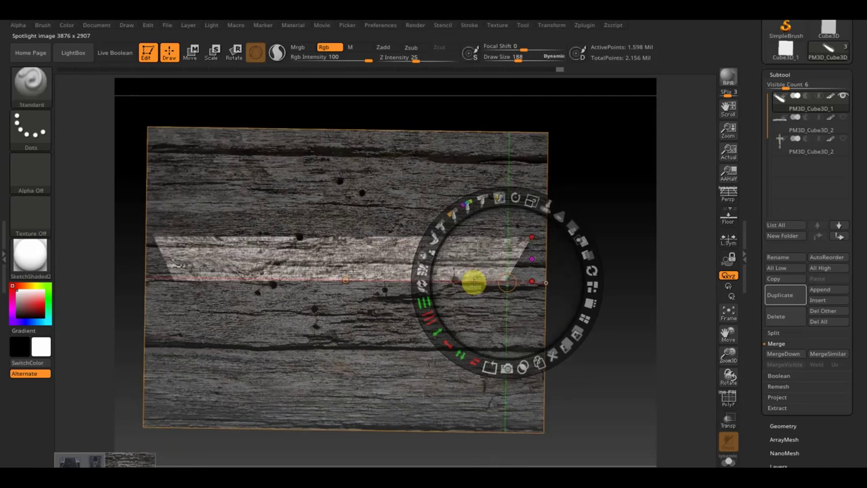
{"action": "key", "text": "z"}
{"action": "key", "text": "shift+z"}
{"action": "key", "text": "shift+z"}
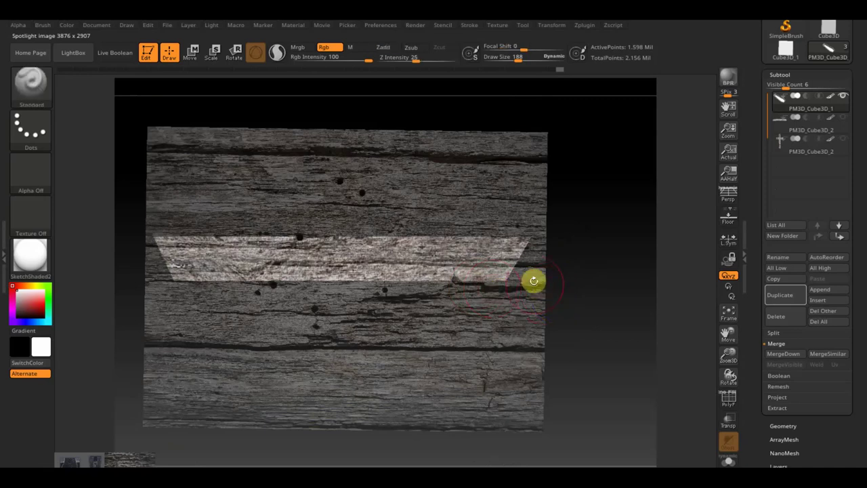
{"action": "key", "text": "z"}
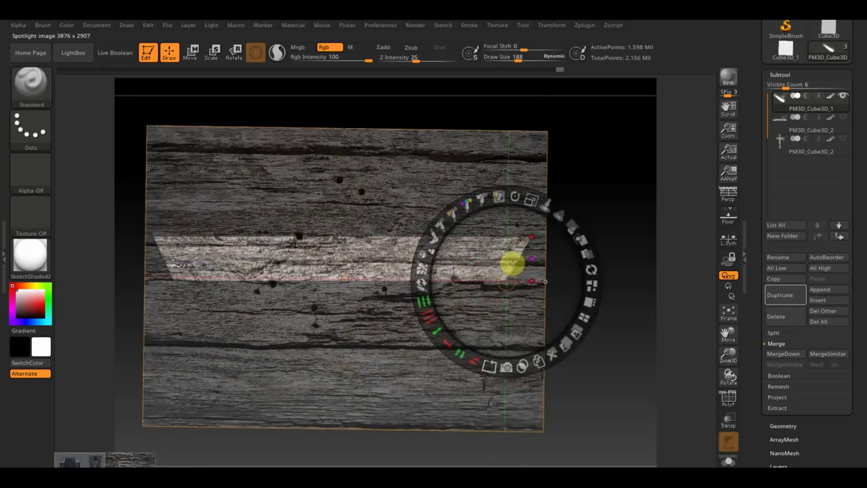
{"action": "left_click_drag", "start_coordinate": [525, 276], "coordinate": [530, 187]}
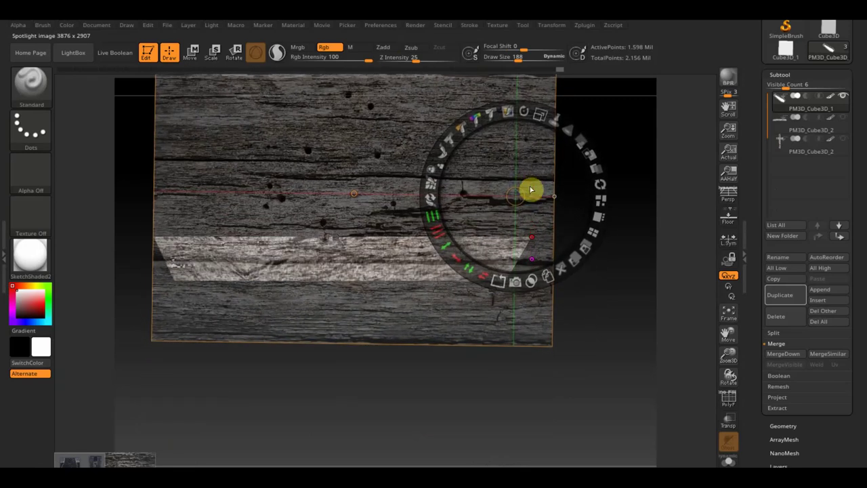
{"action": "key", "text": "z"}
{"action": "left_click_drag", "start_coordinate": [432, 269], "coordinate": [178, 267]}
{"action": "key", "text": "shift+z"}
{"action": "mouse_move", "coordinate": [271, 339]}
{"action": "left_mouse_down"}
{"action": "mouse_move", "coordinate": [358, 368]}
{"action": "mouse_move", "coordinate": [314, 372]}
{"action": "mouse_move", "coordinate": [351, 368]}
{"action": "mouse_move", "coordinate": [351, 414]}
{"action": "mouse_move", "coordinate": [344, 427]}
{"action": "mouse_move", "coordinate": [335, 422]}
{"action": "mouse_move", "coordinate": [338, 384]}
{"action": "mouse_move", "coordinate": [363, 394]}
{"action": "left_mouse_up"}
- Select the PM3D_Cube3D_2 lid plank subtool and hide PM3D_Cube3D_1
{"action": "left_click", "coordinate": [792, 126]}
{"action": "mouse_move", "coordinate": [605, 208]}
{"action": "left_mouse_down"}
{"action": "mouse_move", "coordinate": [599, 308]}
{"action": "mouse_move", "coordinate": [685, 179]}
{"action": "left_mouse_up"}
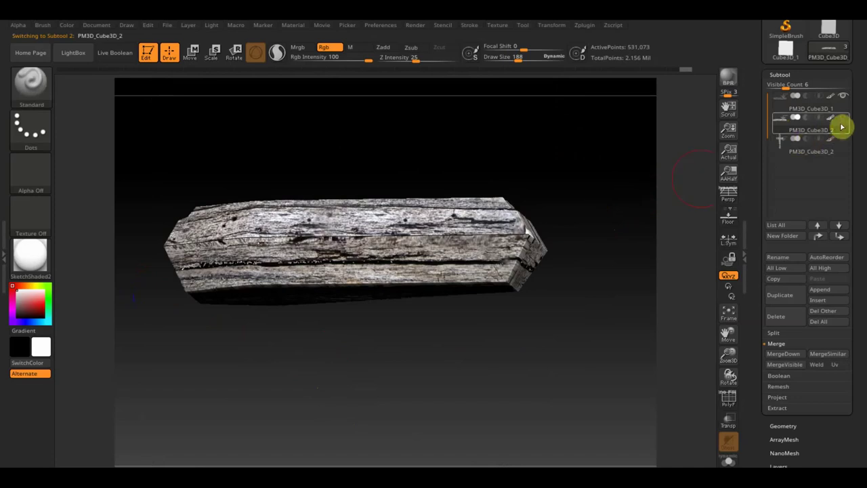
{"action": "left_click", "coordinate": [786, 108]}
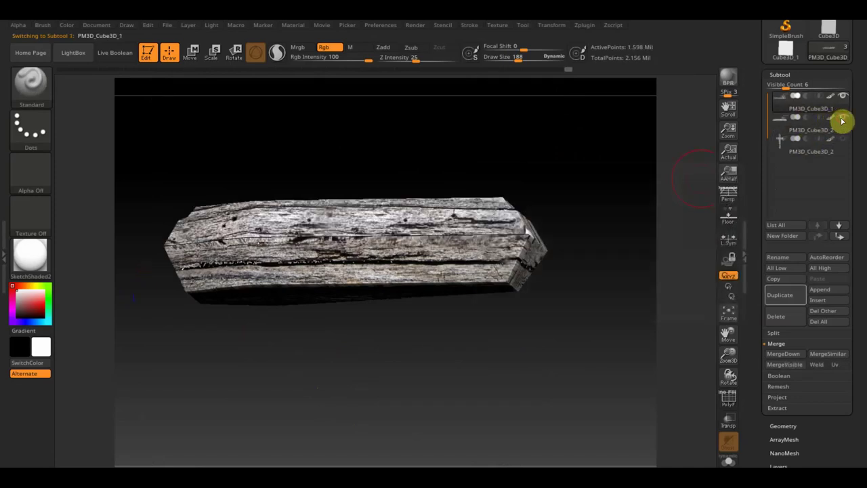
{"action": "left_click", "coordinate": [843, 119]}
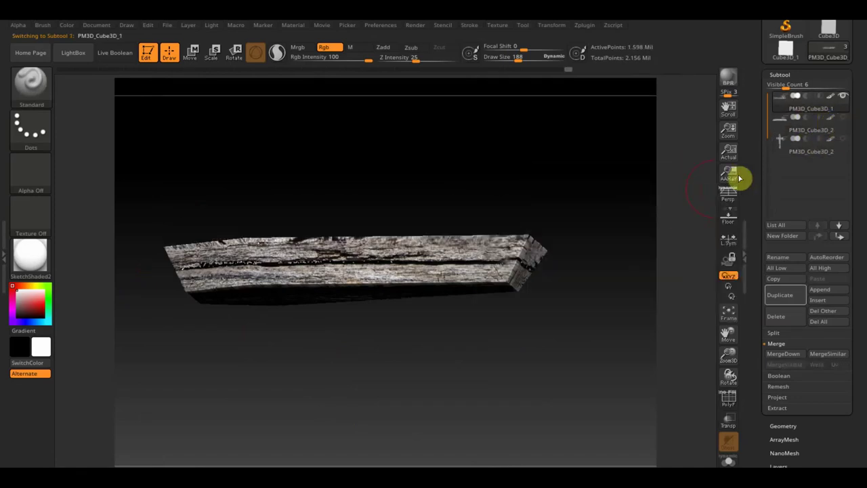
{"action": "left_click", "coordinate": [847, 120]}
{"action": "left_click", "coordinate": [781, 132]}
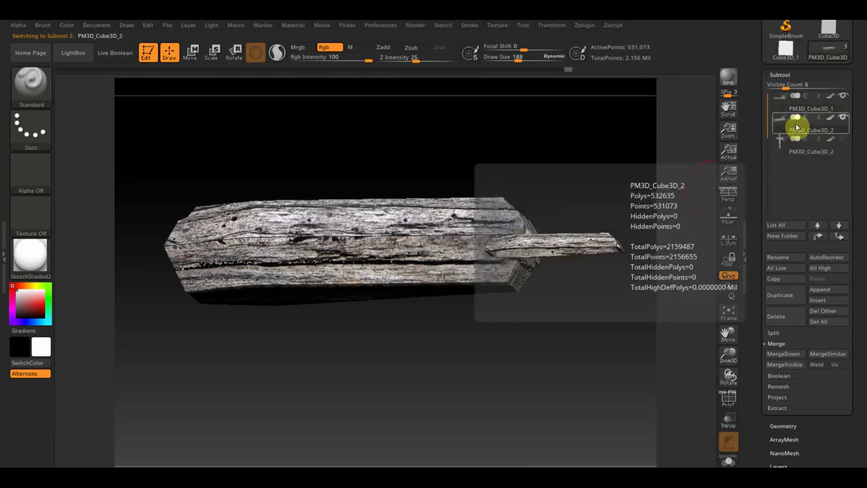
{"action": "left_click", "coordinate": [842, 96]}
{"action": "mouse_move", "coordinate": [610, 184]}
{"action": "left_mouse_down"}
{"action": "mouse_move", "coordinate": [612, 161]}
{"action": "mouse_move", "coordinate": [610, 219]}
{"action": "mouse_move", "coordinate": [624, 268]}
{"action": "mouse_move", "coordinate": [590, 277]}
{"action": "mouse_move", "coordinate": [579, 296]}
{"action": "left_mouse_up"}
- Nudge the wood Spotlight image slightly right and rotate toward another plank face
{"action": "key", "text": "shift+z"}
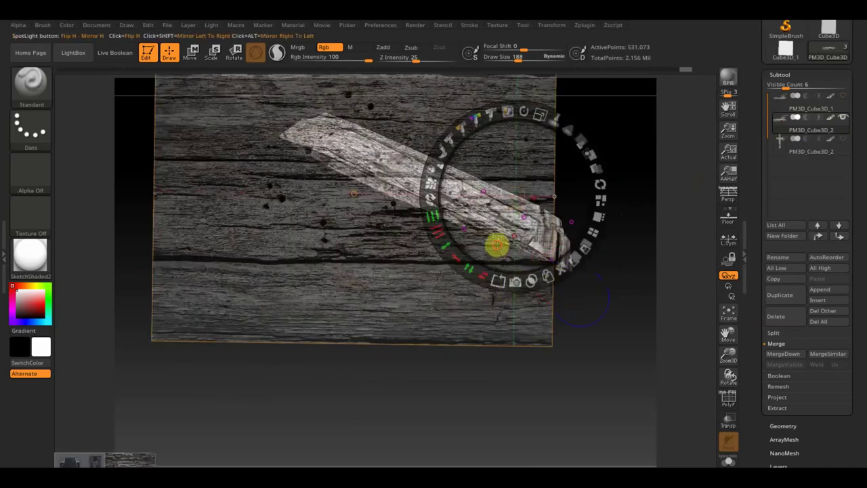
{"action": "left_click_drag", "start_coordinate": [497, 244], "coordinate": [511, 250]}
{"action": "key", "text": "z"}
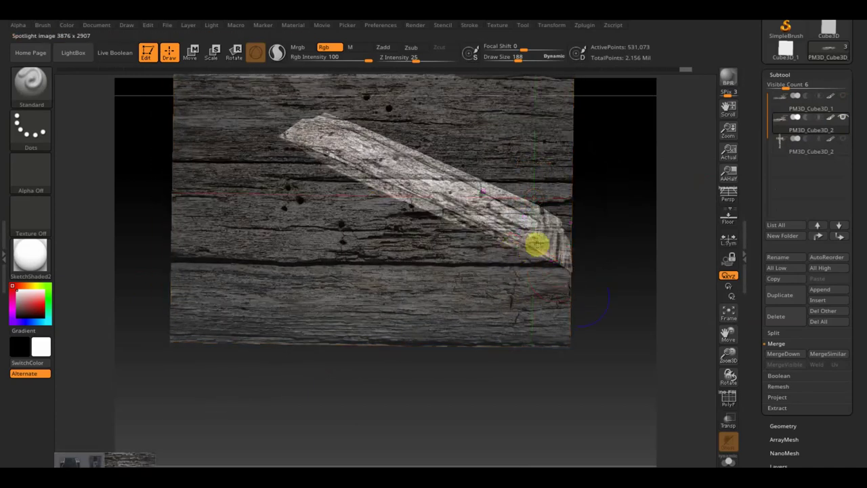
{"action": "key", "text": "shift+z"}
{"action": "left_click_drag", "start_coordinate": [587, 296], "coordinate": [562, 324]}
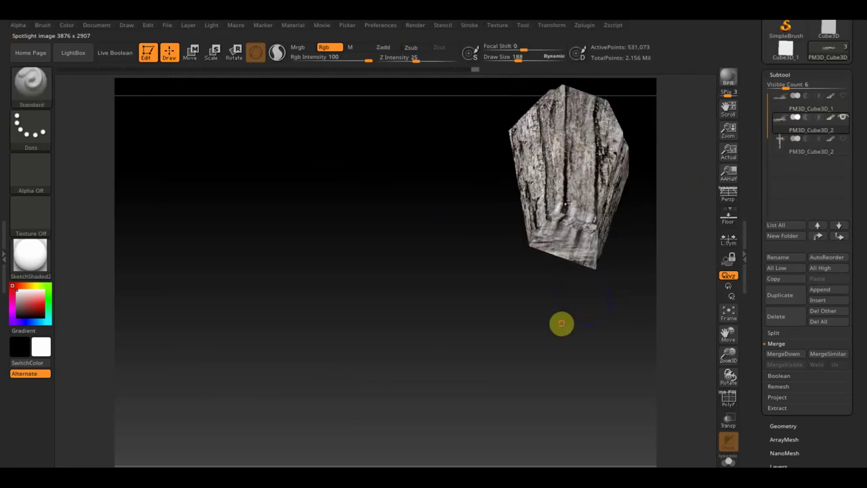
{"action": "key", "text": "shift+z"}
{"action": "key", "text": "z"}
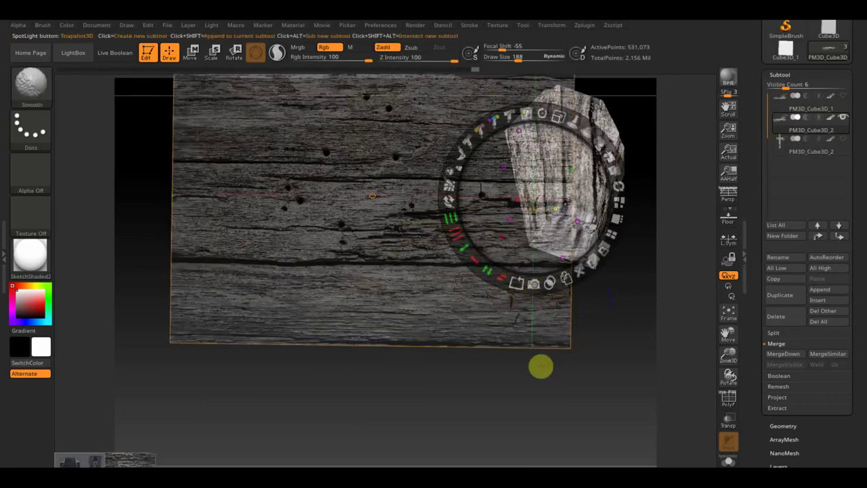
{"action": "key", "text": "shift+z"}
- Zoom in on the coffin end, move the wood image over it and paint the planks
{"action": "mouse_move", "coordinate": [508, 425]}
{"action": "left_mouse_down", "text": "shift"}
{"action": "mouse_move", "coordinate": [558, 390]}
{"action": "mouse_move", "coordinate": [421, 377]}
{"action": "left_mouse_up", "text": "shift"}
{"action": "mouse_move", "coordinate": [465, 358]}
{"action": "left_mouse_down"}
{"action": "mouse_move", "coordinate": [513, 395]}
{"action": "mouse_move", "coordinate": [575, 387]}
{"action": "mouse_move", "coordinate": [391, 392]}
{"action": "left_mouse_up"}
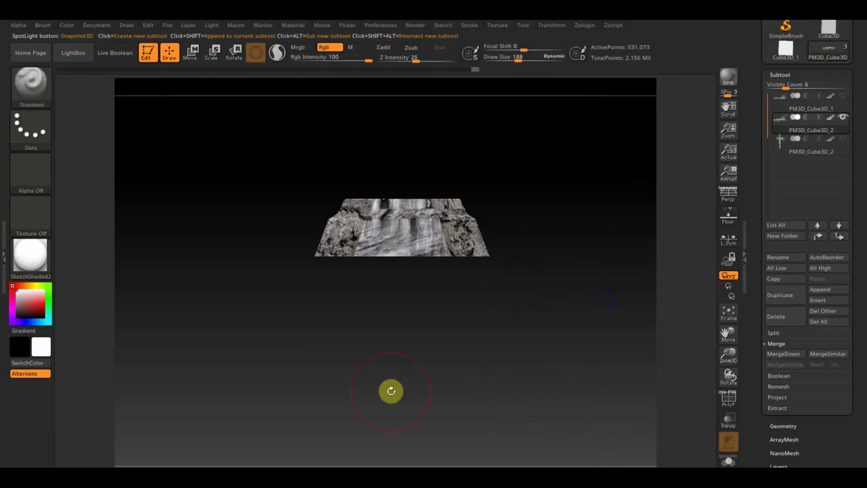
{"action": "key", "text": "shift+z"}
{"action": "key", "text": "z"}
{"action": "mouse_move", "coordinate": [483, 226]}
{"action": "left_mouse_down"}
{"action": "mouse_move", "coordinate": [387, 271]}
{"action": "mouse_move", "coordinate": [391, 263]}
{"action": "left_mouse_up"}
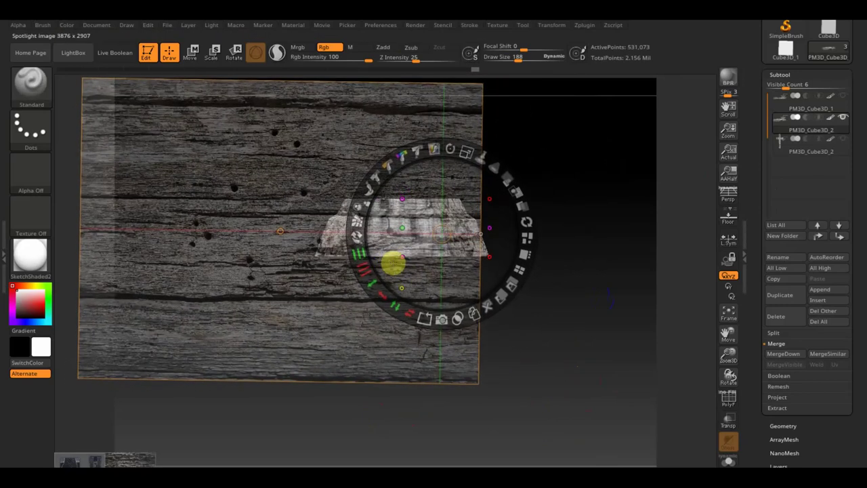
{"action": "key", "text": "z"}
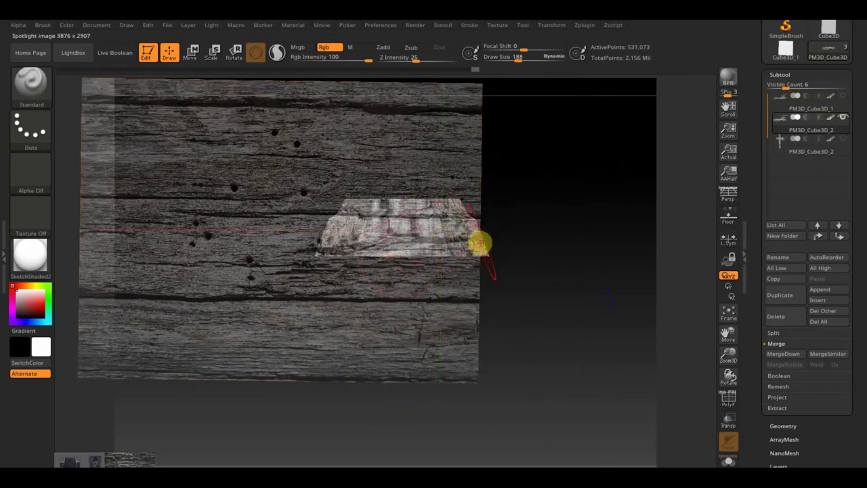
{"action": "left_click_drag", "start_coordinate": [478, 243], "coordinate": [357, 242]}
{"action": "key", "text": "shift+z"}
- Snap to a top view, move the wood image right and down, and paint that face
{"action": "mouse_move", "coordinate": [465, 333]}
{"action": "left_mouse_down"}
{"action": "mouse_move", "coordinate": [479, 348]}
{"action": "mouse_move", "coordinate": [565, 354]}
{"action": "left_mouse_up"}
{"action": "key", "text": "shift+z"}
{"action": "key", "text": "z"}
{"action": "mouse_move", "coordinate": [430, 264]}
{"action": "left_mouse_down"}
{"action": "mouse_move", "coordinate": [521, 319]}
{"action": "mouse_move", "coordinate": [699, 356]}
{"action": "left_mouse_up"}
{"action": "key", "text": "z"}
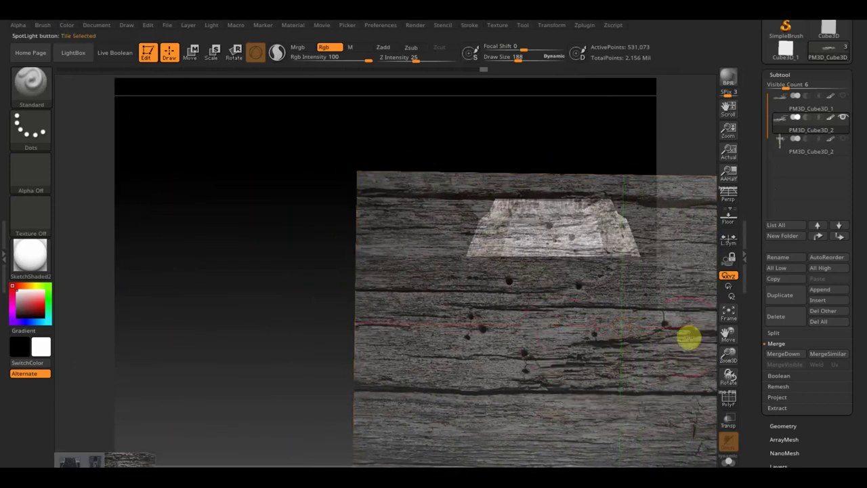
{"action": "mouse_move", "coordinate": [598, 269]}
{"action": "left_mouse_down"}
{"action": "mouse_move", "coordinate": [561, 242]}
{"action": "mouse_move", "coordinate": [503, 263]}
{"action": "left_mouse_up"}
{"action": "key", "text": "shift+z"}
{"action": "mouse_move", "coordinate": [519, 329]}
{"action": "left_mouse_down"}
{"action": "mouse_move", "coordinate": [531, 356]}
{"action": "mouse_move", "coordinate": [560, 348]}
{"action": "mouse_move", "coordinate": [562, 360]}
{"action": "mouse_move", "coordinate": [531, 402]}
{"action": "left_mouse_up"}
{"action": "left_click", "coordinate": [788, 156]}
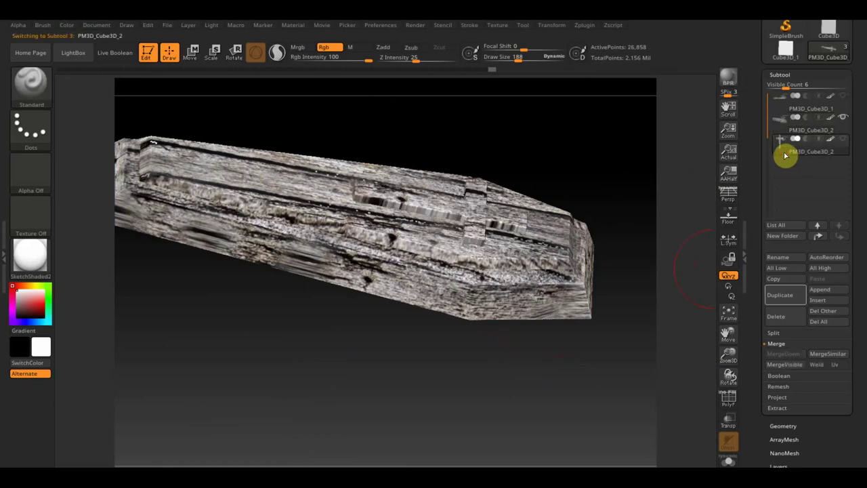
- Shrink the wood Spotlight image to fit the cross and move it over the lid
{"action": "mouse_move", "coordinate": [639, 332]}
{"action": "left_mouse_down"}
{"action": "mouse_move", "coordinate": [631, 381]}
{"action": "mouse_move", "coordinate": [642, 380]}
{"action": "mouse_move", "coordinate": [623, 348]}
{"action": "left_mouse_up"}
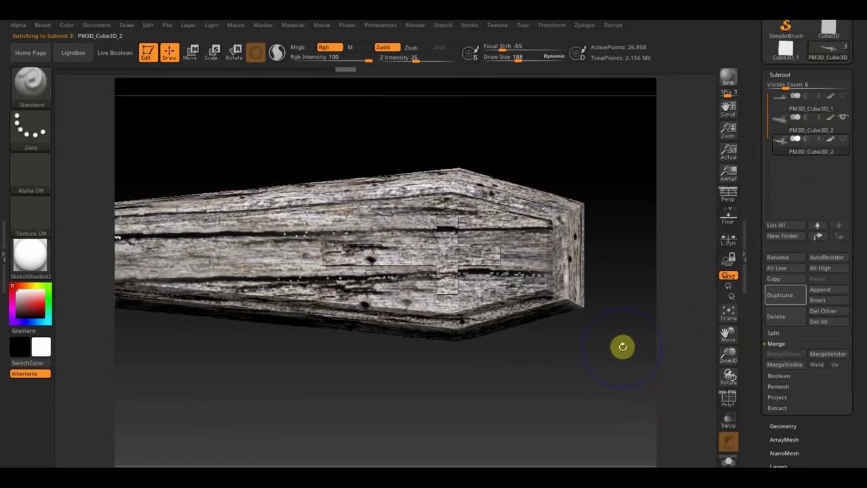
{"action": "key", "text": "shift+z"}
{"action": "key", "text": "z"}
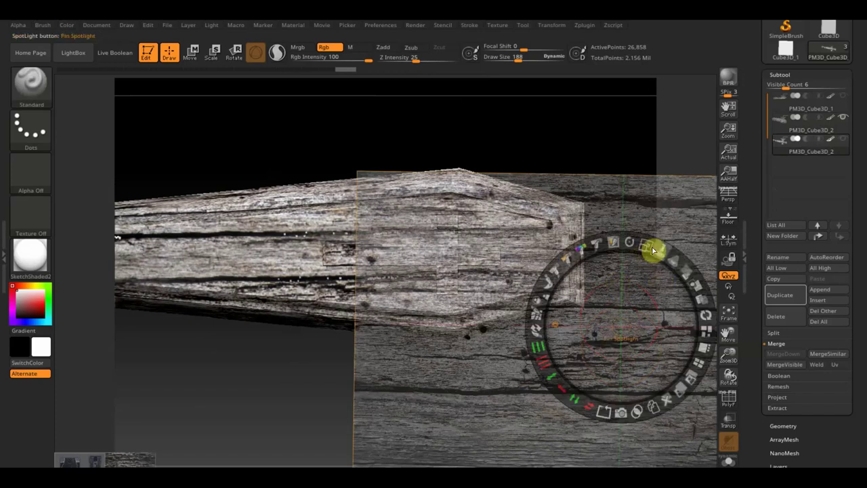
{"action": "mouse_move", "coordinate": [630, 242]}
{"action": "left_mouse_down"}
{"action": "mouse_move", "coordinate": [571, 242]}
{"action": "mouse_move", "coordinate": [542, 258]}
{"action": "mouse_move", "coordinate": [565, 296]}
{"action": "mouse_move", "coordinate": [449, 246]}
{"action": "mouse_move", "coordinate": [451, 239]}
{"action": "left_mouse_up"}
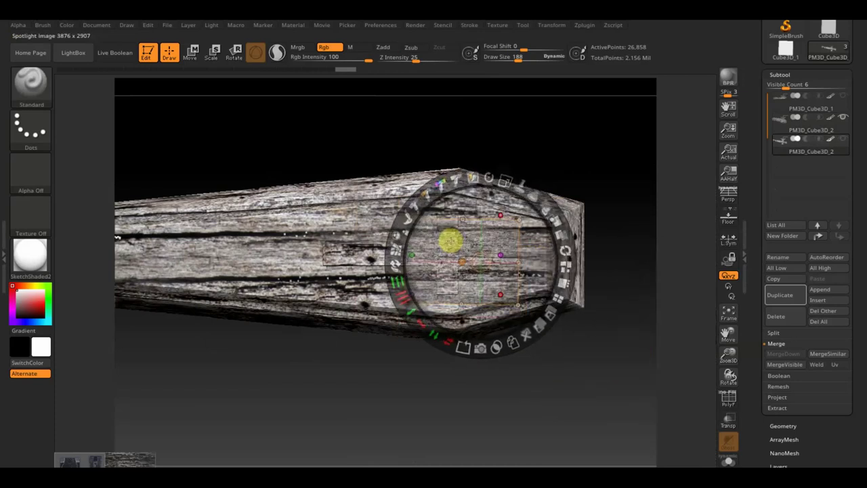
{"action": "key", "text": "z"}
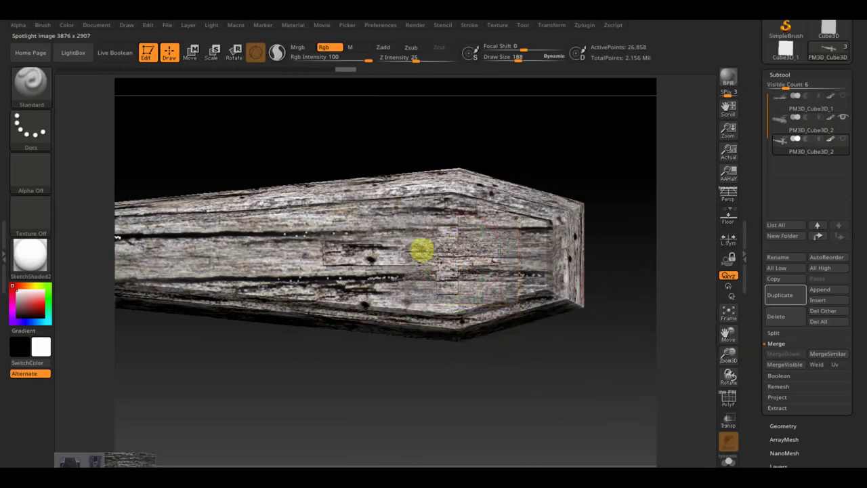
{"action": "key", "text": "z"}
{"action": "mouse_move", "coordinate": [446, 273]}
{"action": "left_mouse_down"}
{"action": "mouse_move", "coordinate": [467, 269]}
{"action": "mouse_move", "coordinate": [396, 270]}
{"action": "left_mouse_up"}
{"action": "key", "text": "z"}
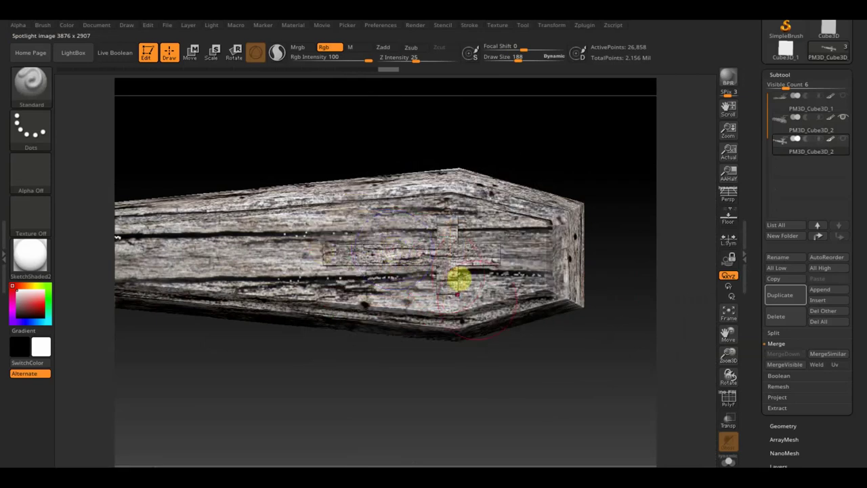
- Tilt to the top, mask a rectangle above the coffin and paint wood onto the cross
{"action": "mouse_move", "coordinate": [562, 384]}
{"action": "left_mouse_down"}
{"action": "mouse_move", "coordinate": [559, 277]}
{"action": "mouse_move", "coordinate": [597, 230]}
{"action": "left_mouse_up"}
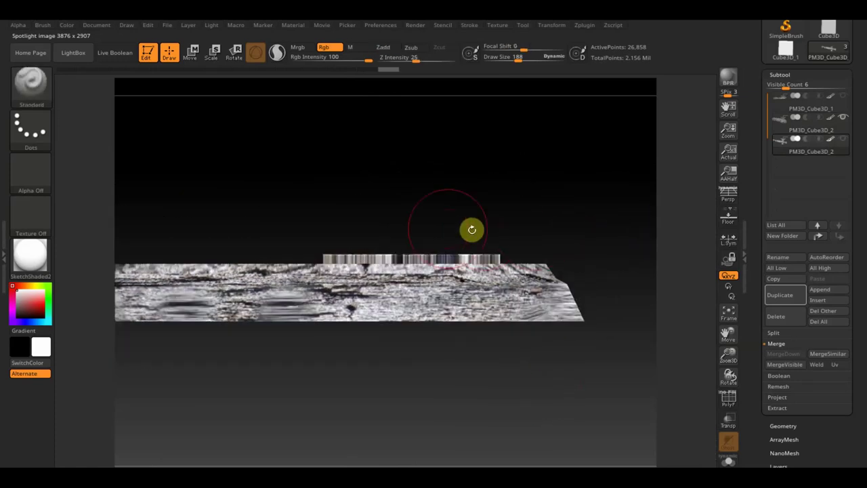
{"action": "left_click_drag", "start_coordinate": [254, 197], "coordinate": [493, 249], "text": "ctrl"}
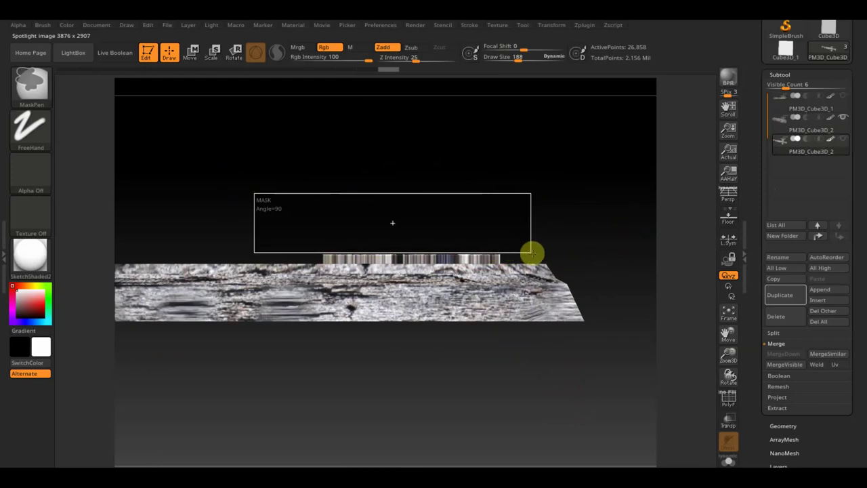
{"action": "left_click_drag", "start_coordinate": [532, 255], "coordinate": [533, 252], "text": "ctrl"}
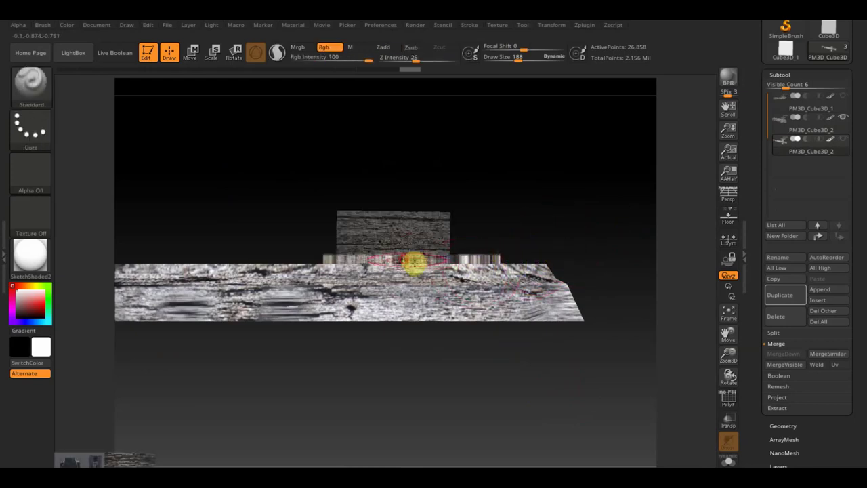
{"action": "key", "text": "space"}
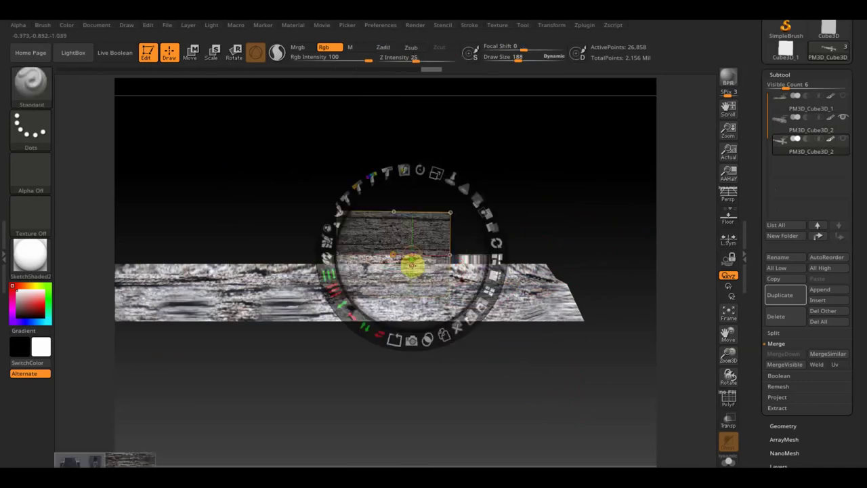
{"action": "left_click_drag", "start_coordinate": [441, 256], "coordinate": [498, 252]}
{"action": "key", "text": "z"}
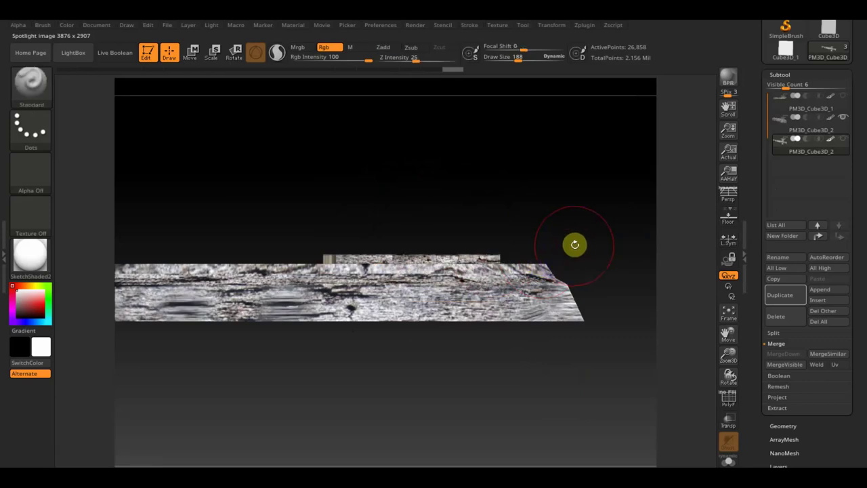
{"action": "key", "text": "shift+z"}
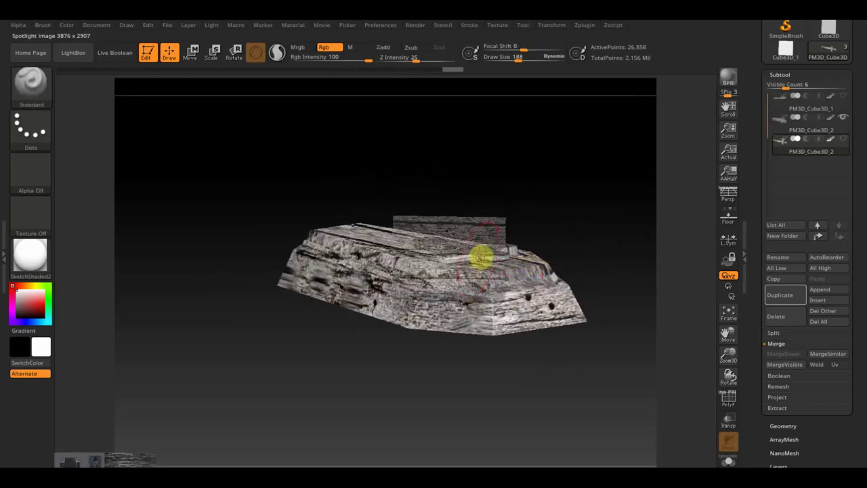
- Stand the coffin upright and paint wood grain on the cross faces and its end
{"action": "left_click_drag", "start_coordinate": [573, 257], "coordinate": [556, 274]}
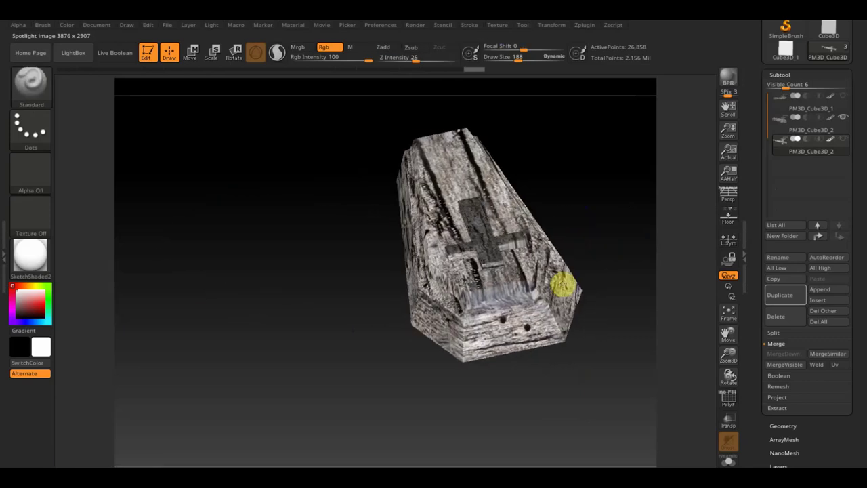
{"action": "key", "text": "shift+z"}
{"action": "key", "text": "z"}
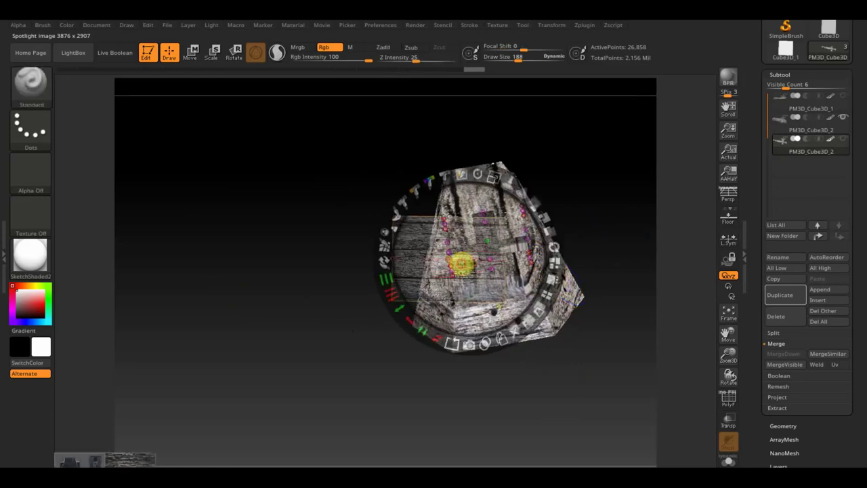
{"action": "left_click_drag", "start_coordinate": [447, 256], "coordinate": [497, 257]}
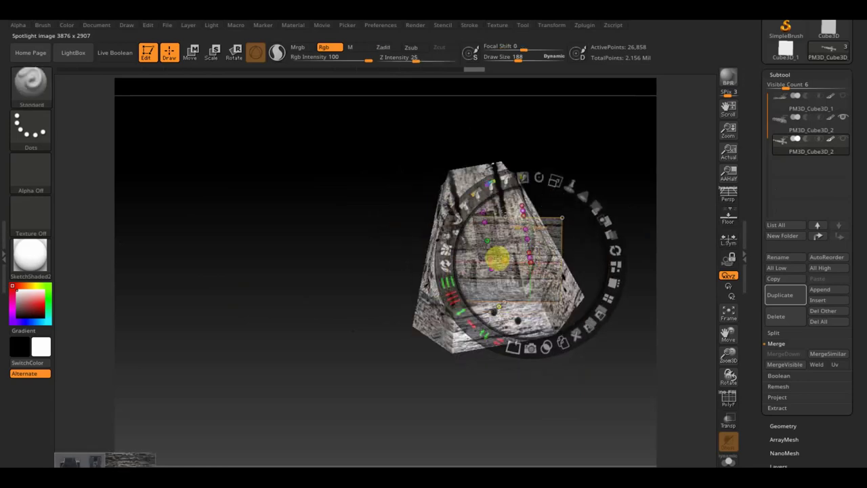
{"action": "key", "text": "z"}
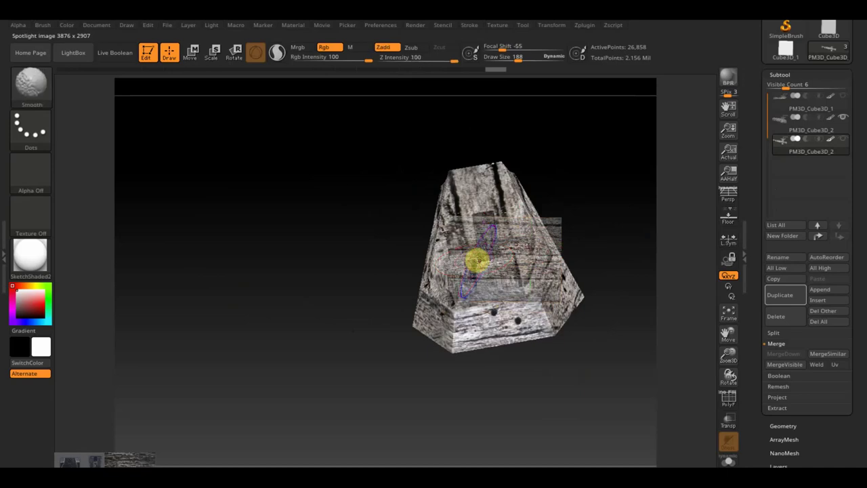
{"action": "left_click_drag", "start_coordinate": [477, 260], "coordinate": [369, 275]}
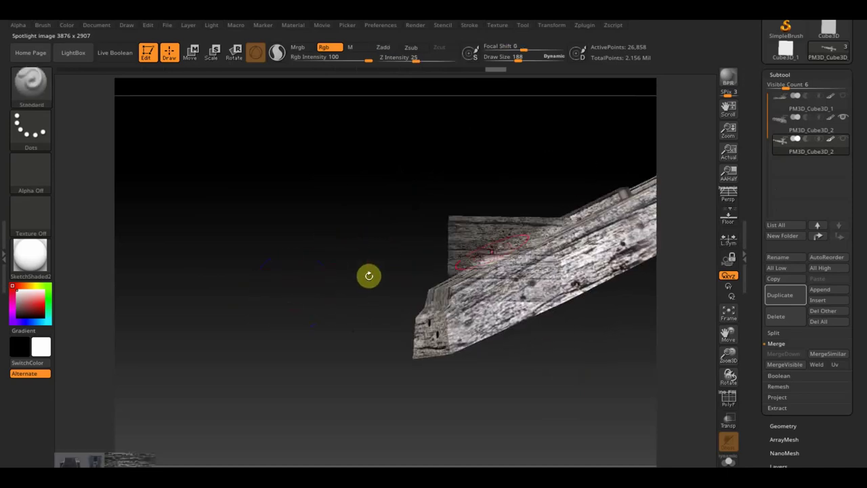
{"action": "key", "text": "z"}
{"action": "left_click_drag", "start_coordinate": [514, 258], "coordinate": [585, 236]}
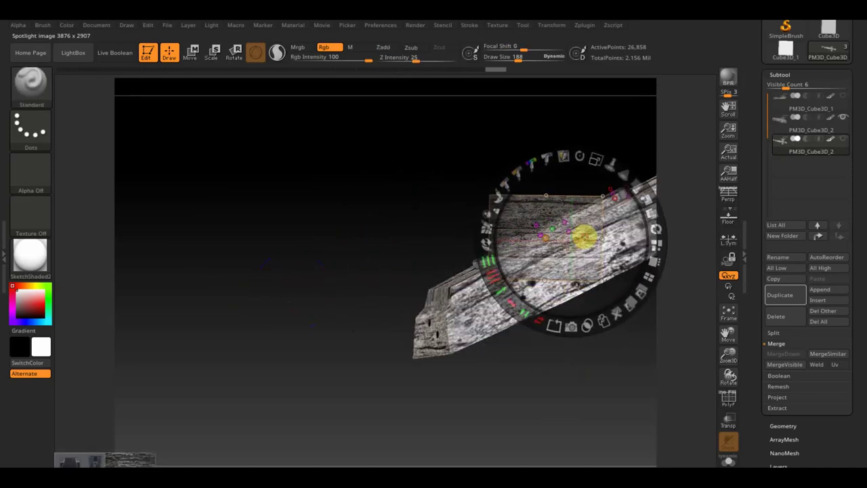
{"action": "key", "text": "shift+z"}
{"action": "key", "text": "z"}
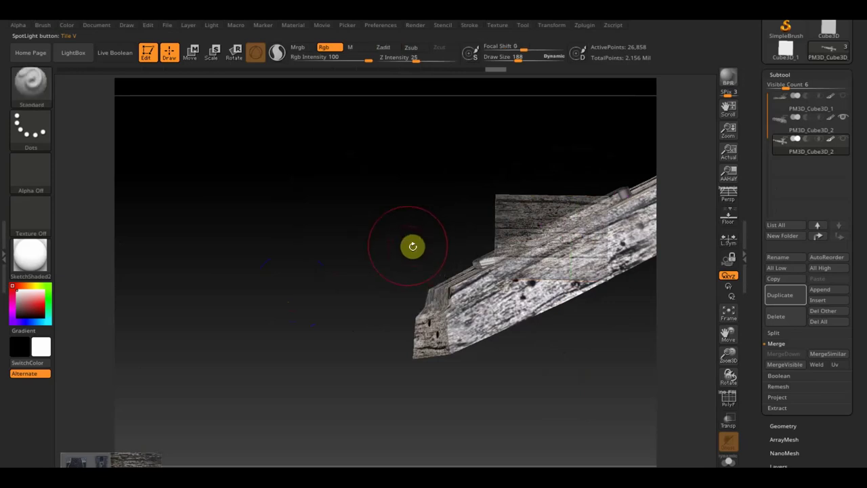
- Orbit and zoom to inspect the whole closed coffin with its wood-grained cross
{"action": "left_click_drag", "start_coordinate": [413, 246], "coordinate": [405, 244], "text": "shift"}
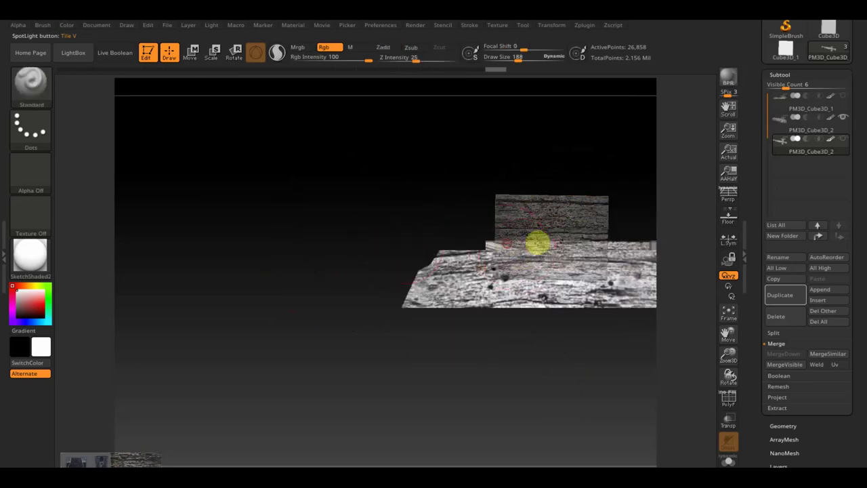
{"action": "mouse_move", "coordinate": [436, 249]}
{"action": "left_mouse_down"}
{"action": "mouse_move", "coordinate": [332, 240]}
{"action": "mouse_move", "coordinate": [279, 348]}
{"action": "mouse_move", "coordinate": [290, 360]}
{"action": "mouse_move", "coordinate": [221, 258]}
{"action": "left_mouse_up"}
{"action": "left_click_drag", "start_coordinate": [269, 289], "coordinate": [297, 289]}
{"action": "mouse_move", "coordinate": [299, 323]}
{"action": "left_mouse_down"}
{"action": "mouse_move", "coordinate": [235, 292]}
{"action": "mouse_move", "coordinate": [287, 312]}
{"action": "mouse_move", "coordinate": [238, 314]}
{"action": "left_mouse_up"}
{"action": "left_click_drag", "start_coordinate": [547, 235], "coordinate": [553, 265], "text": "shift"}
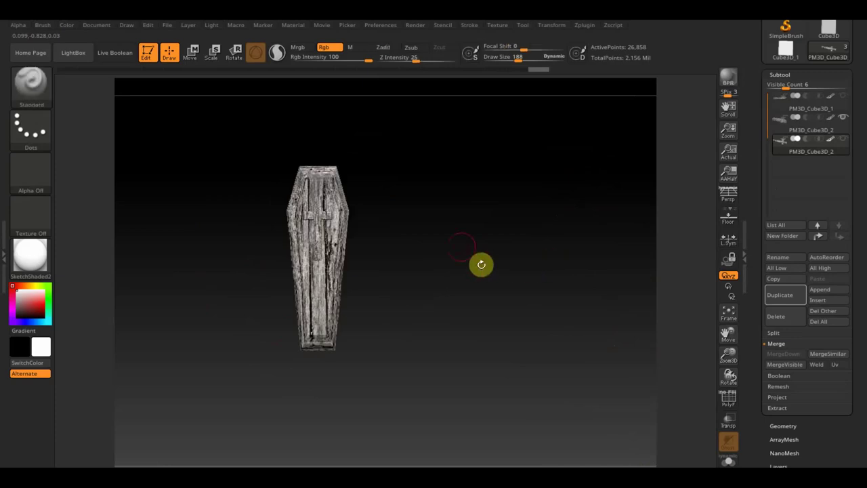
{"action": "mouse_move", "coordinate": [442, 224]}
{"action": "left_mouse_down", "text": "alt"}
{"action": "mouse_move", "coordinate": [494, 288]}
{"action": "mouse_move", "coordinate": [520, 269]}
{"action": "mouse_move", "coordinate": [519, 180]}
{"action": "left_mouse_up", "text": "alt"}
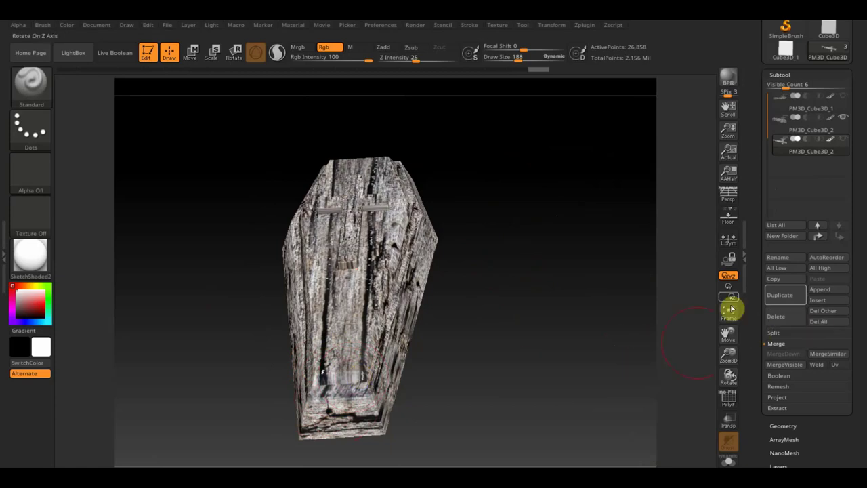
- Open Tool > Masking and expand Mask By Color to show Intensity, Hue and Saturation
{"action": "mouse_move", "coordinate": [604, 290]}
{"action": "left_mouse_down"}
{"action": "mouse_move", "coordinate": [511, 314]}
{"action": "mouse_move", "coordinate": [585, 325]}
{"action": "left_mouse_up"}
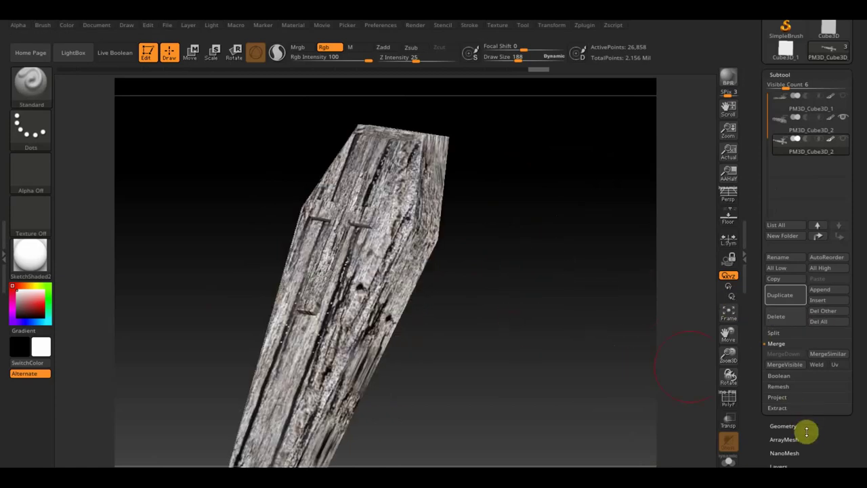
{"action": "scroll", "coordinate": [807, 431], "scroll_direction": "down", "scroll_amount": 4}
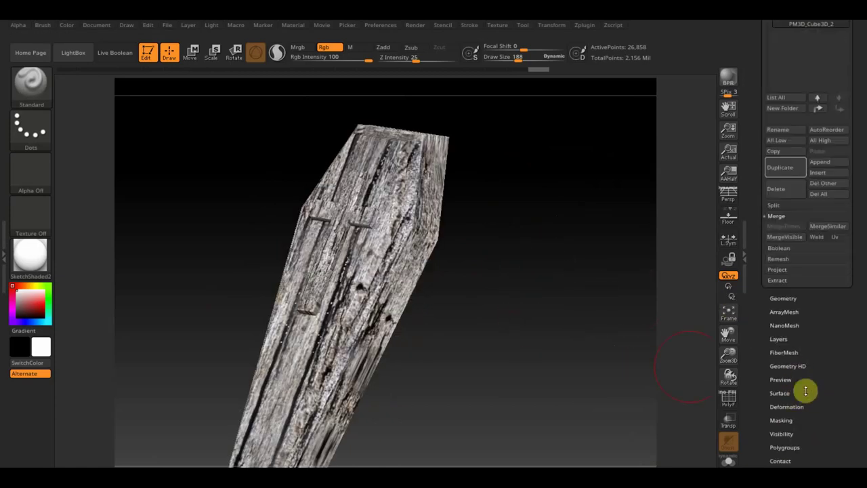
{"action": "mouse_move", "coordinate": [803, 404]}
{"action": "left_mouse_down"}
{"action": "mouse_move", "coordinate": [827, 359]}
{"action": "mouse_move", "coordinate": [811, 232]}
{"action": "left_mouse_up"}
{"action": "left_click", "coordinate": [784, 370]}
{"action": "left_click", "coordinate": [797, 202]}
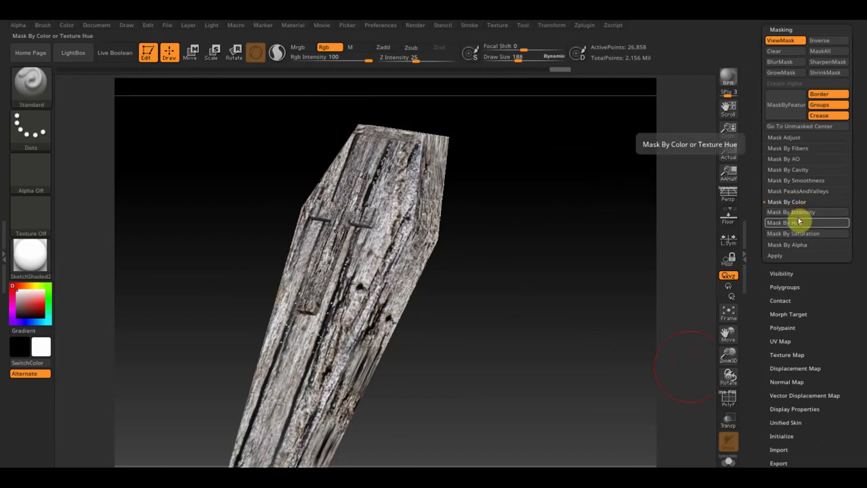
- Nudge the cross slightly along the coffin lid with the Move transpose
{"action": "left_click", "coordinate": [191, 51]}
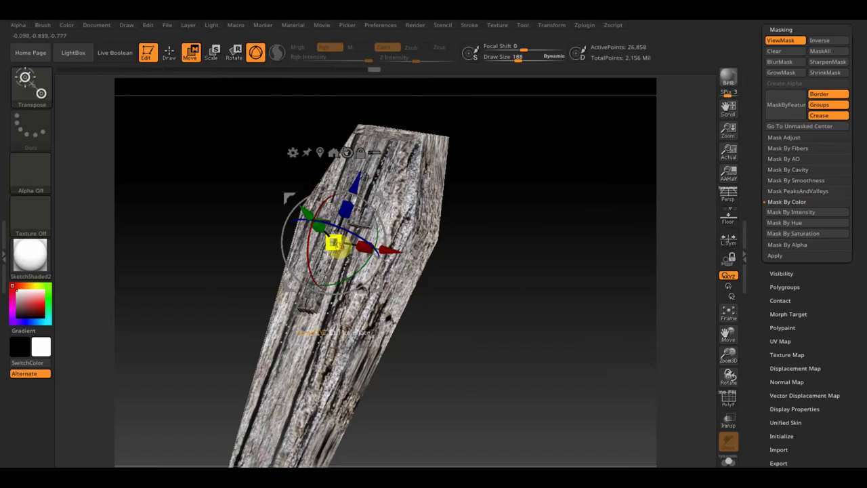
{"action": "left_click_drag", "start_coordinate": [495, 275], "coordinate": [592, 350]}
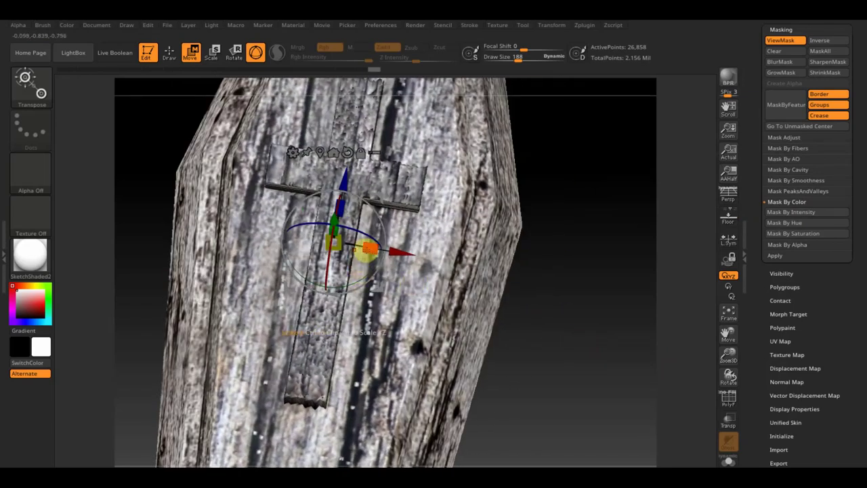
{"action": "left_click", "coordinate": [347, 246]}
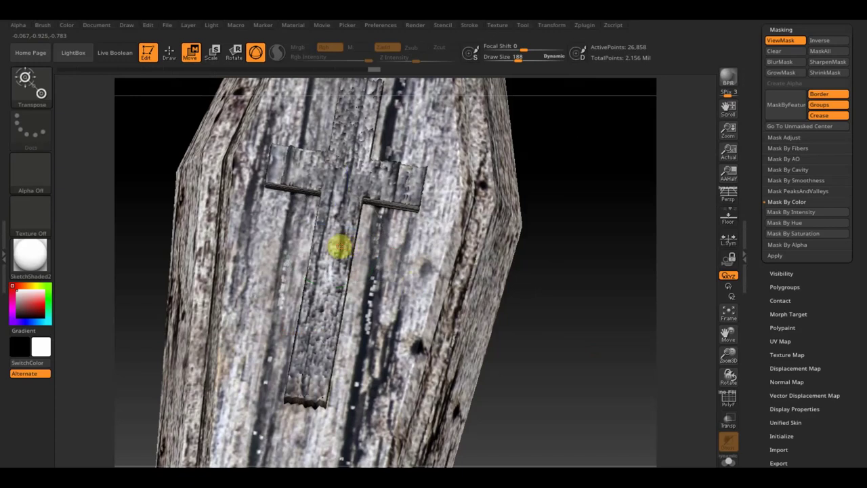
{"action": "left_click", "coordinate": [345, 249]}
{"action": "left_click_drag", "start_coordinate": [337, 245], "coordinate": [345, 248]}
{"action": "mouse_move", "coordinate": [591, 302]}
{"action": "left_mouse_down"}
{"action": "mouse_move", "coordinate": [579, 293]}
{"action": "mouse_move", "coordinate": [608, 321]}
{"action": "mouse_move", "coordinate": [561, 318]}
{"action": "left_mouse_up"}
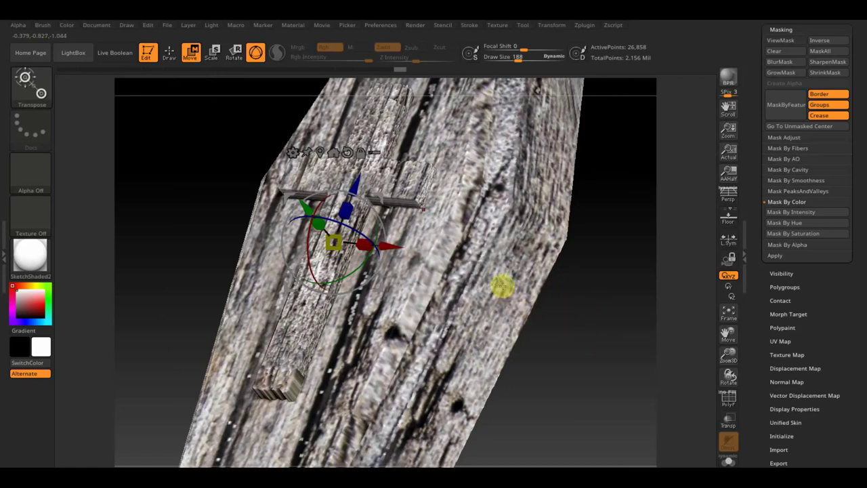
- Mask the coffin body PM3D_Cube3D_2 by intensity and scale its unmasked parts slightly
{"action": "left_click", "coordinate": [508, 266], "text": "alt"}
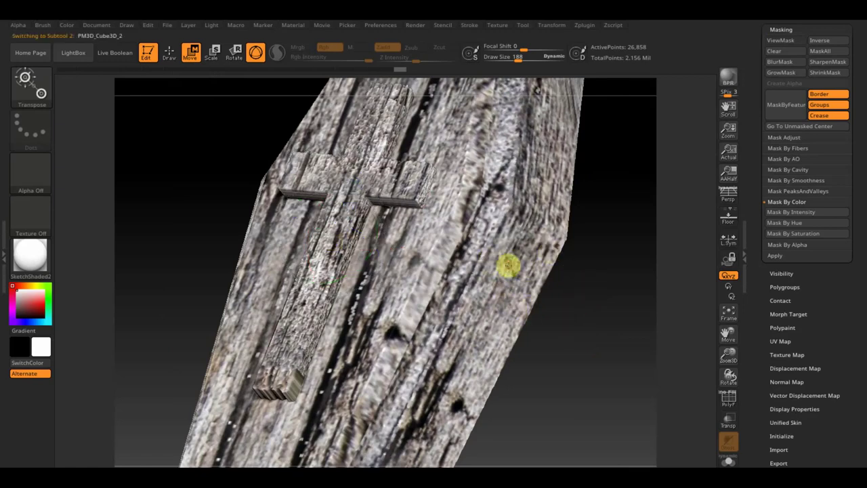
{"action": "mouse_move", "coordinate": [581, 345]}
{"action": "left_mouse_down"}
{"action": "mouse_move", "coordinate": [560, 241]}
{"action": "mouse_move", "coordinate": [548, 289]}
{"action": "mouse_move", "coordinate": [536, 273]}
{"action": "mouse_move", "coordinate": [549, 254]}
{"action": "left_mouse_up"}
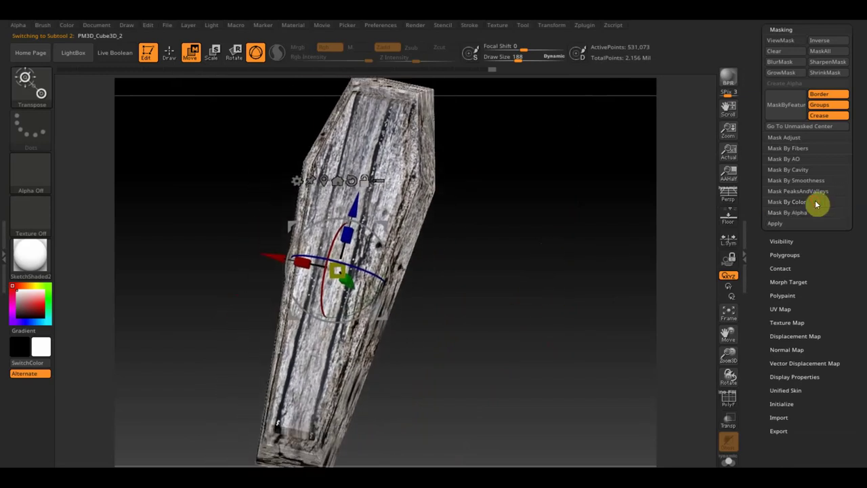
{"action": "left_click", "coordinate": [816, 209]}
{"action": "mouse_move", "coordinate": [479, 266]}
{"action": "left_mouse_down"}
{"action": "mouse_move", "coordinate": [494, 291]}
{"action": "mouse_move", "coordinate": [452, 299]}
{"action": "left_mouse_up"}
{"action": "left_click_drag", "start_coordinate": [342, 269], "coordinate": [343, 270]}
{"action": "mouse_move", "coordinate": [519, 306]}
{"action": "left_mouse_down"}
{"action": "mouse_move", "coordinate": [555, 304]}
{"action": "mouse_move", "coordinate": [568, 322]}
{"action": "left_mouse_up"}
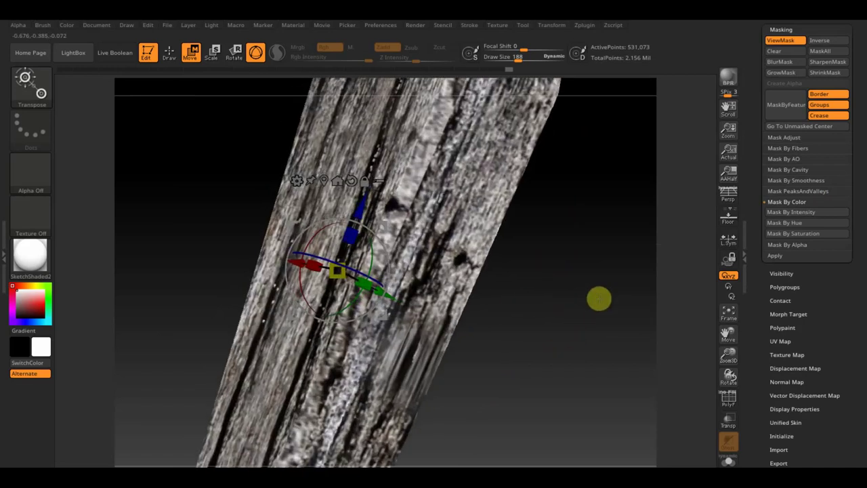
{"action": "left_click_drag", "start_coordinate": [863, 88], "coordinate": [864, 203]}
{"action": "left_click", "coordinate": [782, 235]}
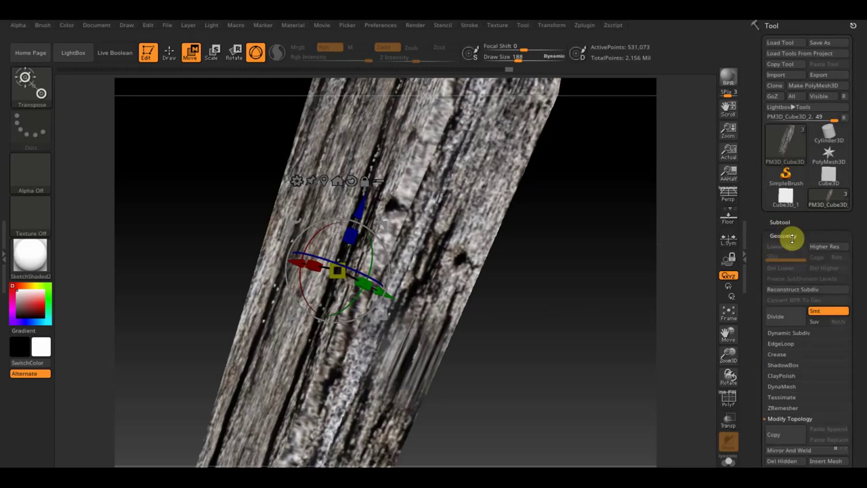
- Toggle the coffin body's polypaint display off and back on
{"action": "left_click", "coordinate": [782, 223]}
{"action": "left_click", "coordinate": [839, 265]}
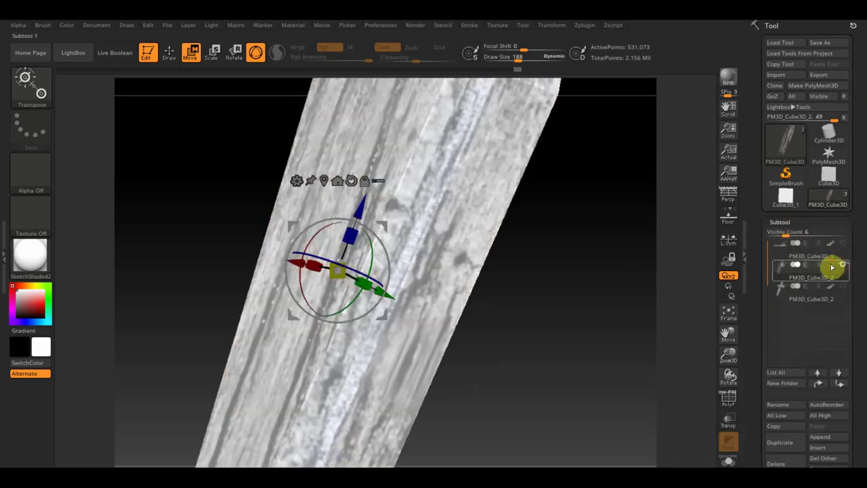
{"action": "left_click_drag", "start_coordinate": [669, 265], "coordinate": [629, 265]}
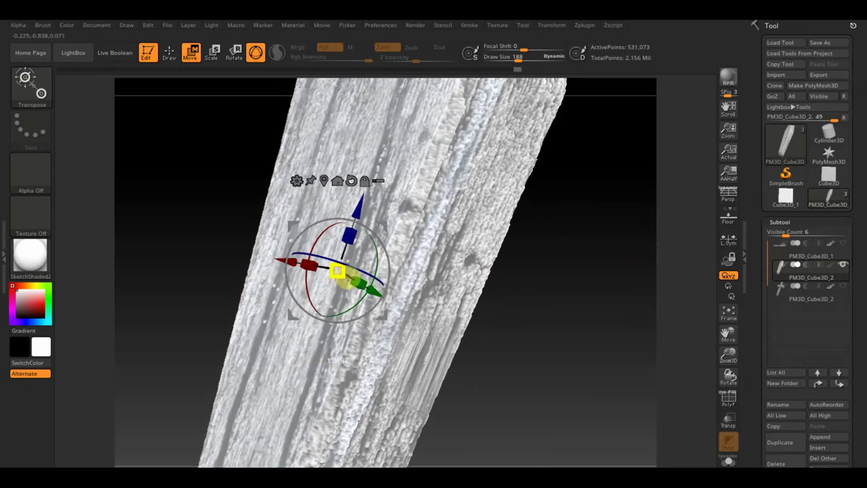
{"action": "left_click", "coordinate": [830, 265]}
{"action": "left_click_drag", "start_coordinate": [564, 304], "coordinate": [541, 243]}
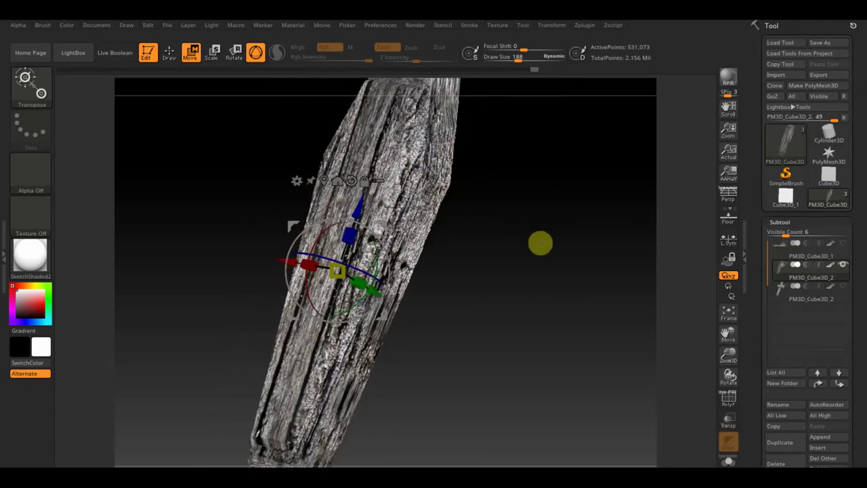
{"action": "mouse_move", "coordinate": [641, 310]}
{"action": "left_mouse_down"}
{"action": "mouse_move", "coordinate": [628, 310]}
{"action": "mouse_move", "coordinate": [631, 260]}
{"action": "mouse_move", "coordinate": [612, 252]}
{"action": "mouse_move", "coordinate": [609, 229]}
{"action": "mouse_move", "coordinate": [641, 205]}
{"action": "mouse_move", "coordinate": [684, 223]}
{"action": "mouse_move", "coordinate": [692, 249]}
{"action": "mouse_move", "coordinate": [631, 208]}
{"action": "mouse_move", "coordinate": [600, 227]}
{"action": "mouse_move", "coordinate": [606, 239]}
{"action": "left_mouse_up"}
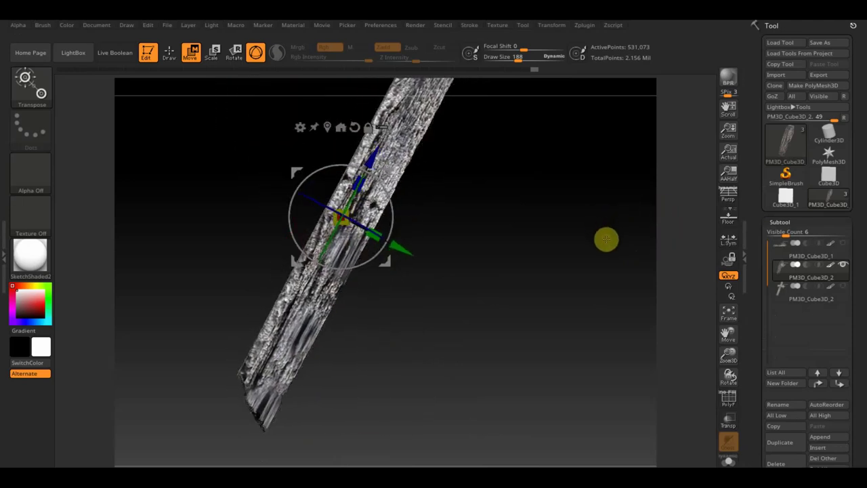
- Make PM3D_Cube3D_1 the active subtool and expand its Geometry subpalette
{"action": "left_click", "coordinate": [791, 248]}
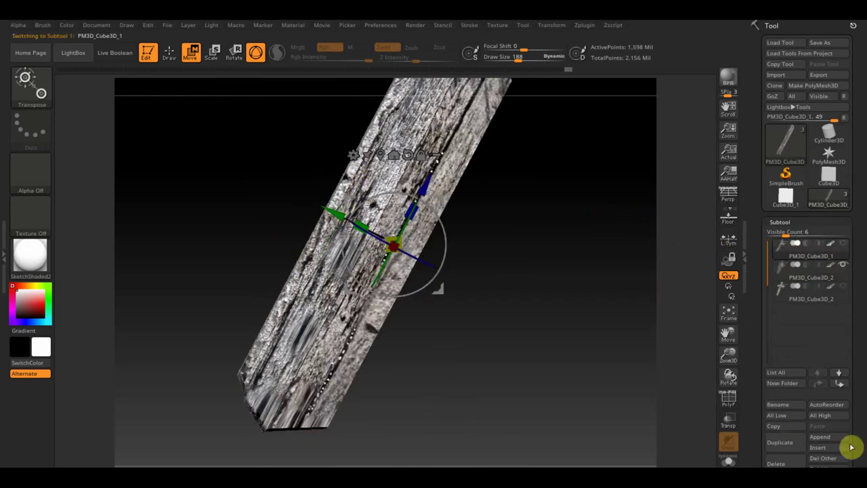
{"action": "scroll", "coordinate": [858, 407], "scroll_direction": "down", "scroll_amount": 2}
{"action": "scroll", "coordinate": [858, 380], "scroll_direction": "down", "scroll_amount": 3}
{"action": "scroll", "coordinate": [841, 362], "scroll_direction": "down", "scroll_amount": 3}
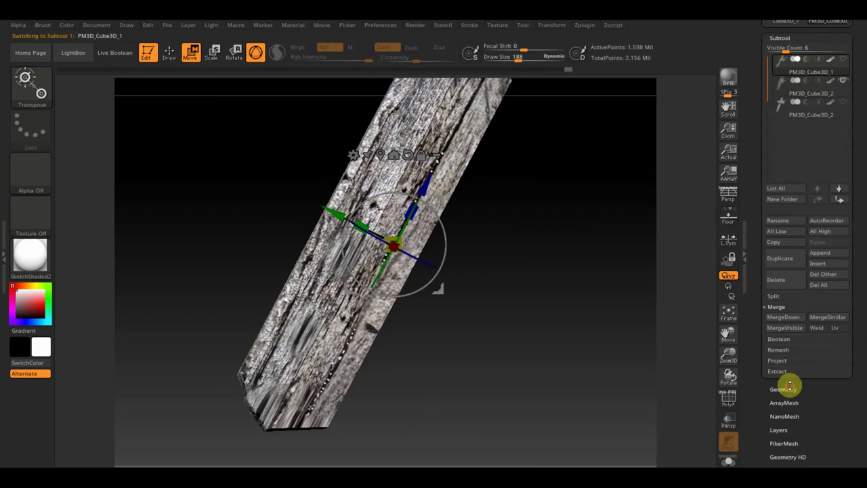
{"action": "left_click", "coordinate": [789, 388]}
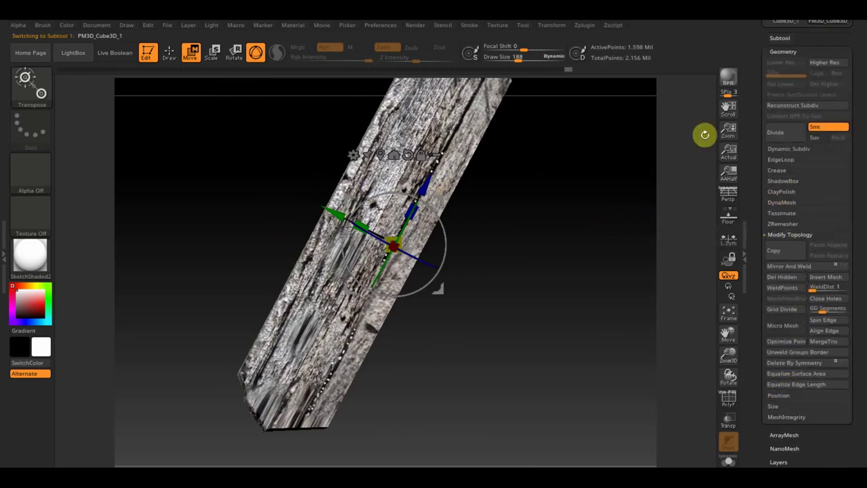
{"action": "scroll", "coordinate": [801, 449], "scroll_direction": "down", "scroll_amount": 4}
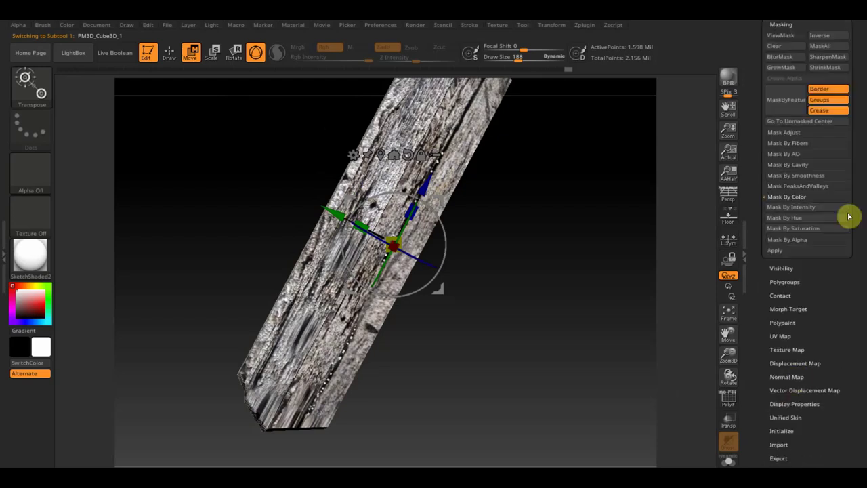
{"action": "mouse_move", "coordinate": [571, 252]}
{"action": "left_mouse_down"}
{"action": "mouse_move", "coordinate": [538, 309]}
{"action": "mouse_move", "coordinate": [553, 329]}
{"action": "left_mouse_up"}
{"action": "left_click_drag", "start_coordinate": [858, 68], "coordinate": [858, 212]}
{"action": "left_click", "coordinate": [791, 86]}
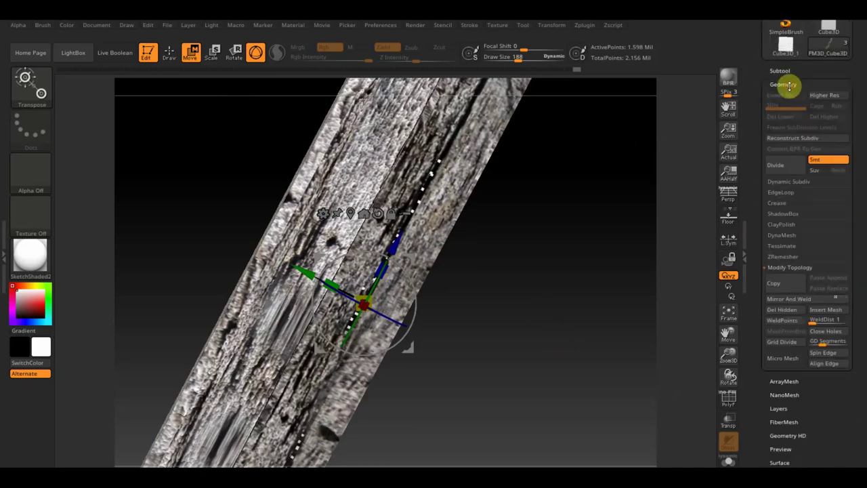
- Select the PM3D_Cube3D_1 plank and stretch its top end slightly
{"action": "left_click", "coordinate": [786, 72]}
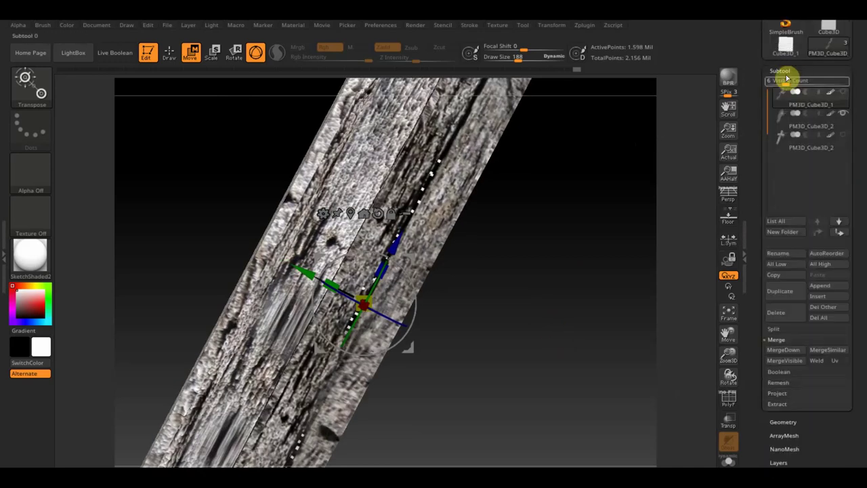
{"action": "mouse_move", "coordinate": [811, 102]}
{"action": "left_click", "coordinate": [833, 97]}
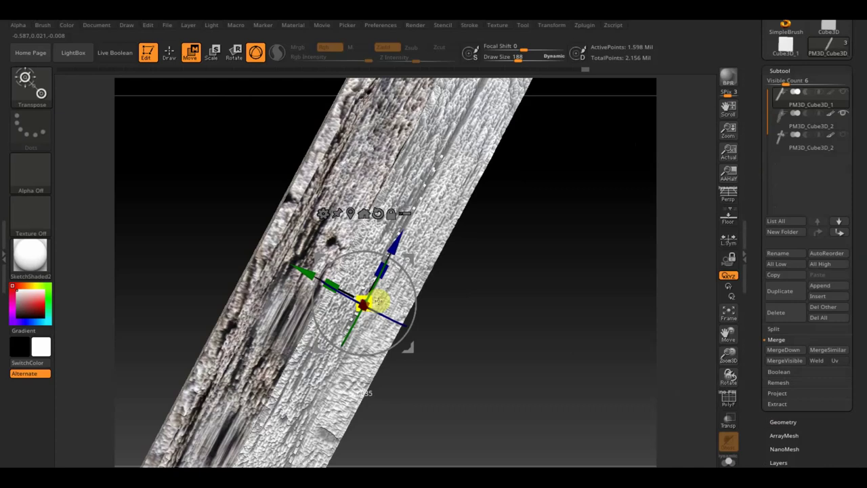
{"action": "mouse_move", "coordinate": [592, 316]}
{"action": "left_mouse_down"}
{"action": "mouse_move", "coordinate": [551, 353]}
{"action": "mouse_move", "coordinate": [563, 368]}
{"action": "mouse_move", "coordinate": [550, 348]}
{"action": "mouse_move", "coordinate": [548, 313]}
{"action": "mouse_move", "coordinate": [544, 333]}
{"action": "mouse_move", "coordinate": [553, 362]}
{"action": "mouse_move", "coordinate": [558, 305]}
{"action": "mouse_move", "coordinate": [548, 349]}
{"action": "mouse_move", "coordinate": [449, 361]}
{"action": "left_mouse_up"}
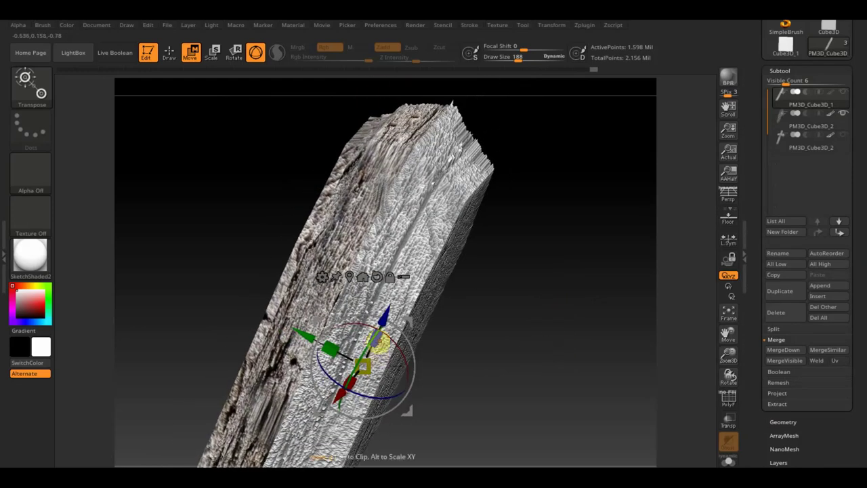
{"action": "left_click_drag", "start_coordinate": [381, 336], "coordinate": [375, 335]}
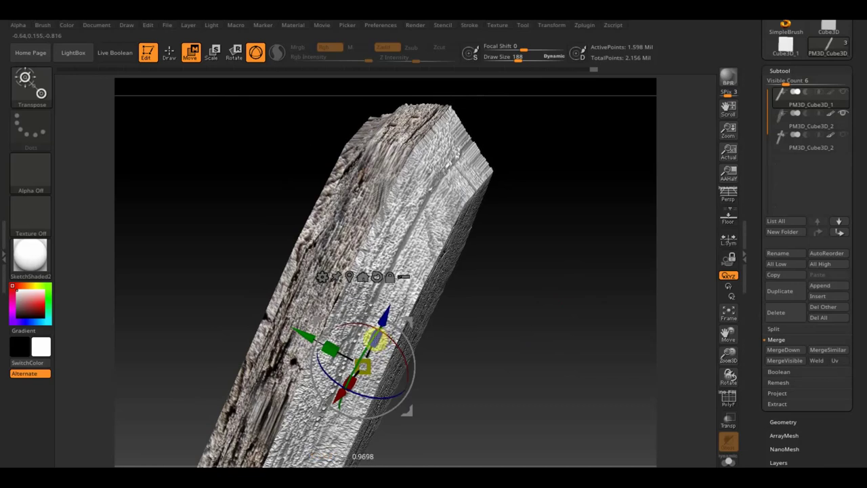
{"action": "mouse_move", "coordinate": [520, 307]}
{"action": "left_mouse_down"}
{"action": "mouse_move", "coordinate": [527, 329]}
{"action": "mouse_move", "coordinate": [560, 288]}
{"action": "mouse_move", "coordinate": [564, 260]}
{"action": "mouse_move", "coordinate": [587, 269]}
{"action": "mouse_move", "coordinate": [590, 280]}
{"action": "left_mouse_up"}
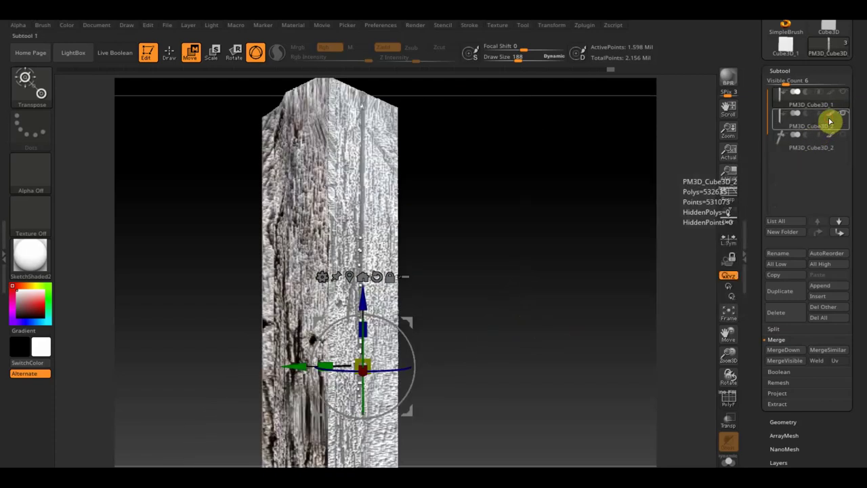
- Select another plank subtool and set the paint brush to size about 81 with lower colour intensity
{"action": "left_click", "coordinate": [832, 95]}
{"action": "mouse_move", "coordinate": [610, 238]}
{"action": "left_mouse_down"}
{"action": "mouse_move", "coordinate": [604, 212]}
{"action": "mouse_move", "coordinate": [636, 202]}
{"action": "mouse_move", "coordinate": [596, 196]}
{"action": "mouse_move", "coordinate": [608, 205]}
{"action": "left_mouse_up"}
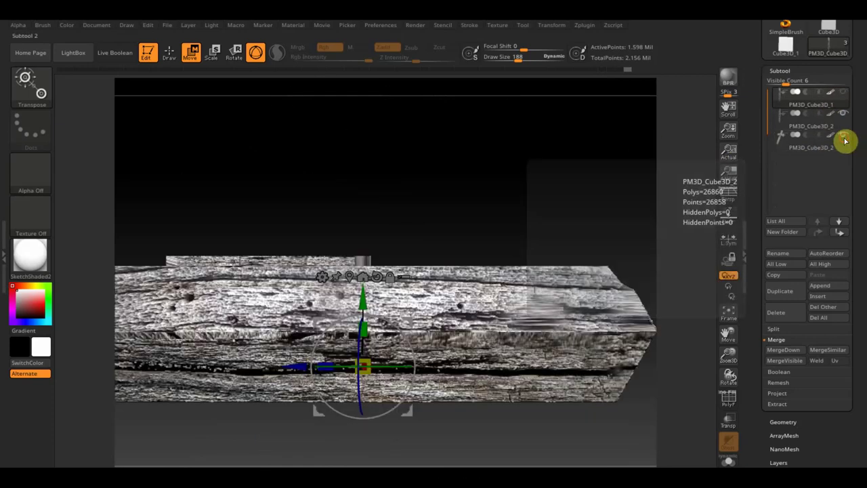
{"action": "mouse_move", "coordinate": [578, 174]}
{"action": "left_mouse_down"}
{"action": "mouse_move", "coordinate": [558, 184]}
{"action": "mouse_move", "coordinate": [515, 147]}
{"action": "mouse_move", "coordinate": [575, 254]}
{"action": "mouse_move", "coordinate": [538, 326]}
{"action": "mouse_move", "coordinate": [587, 304]}
{"action": "mouse_move", "coordinate": [574, 351]}
{"action": "mouse_move", "coordinate": [579, 384]}
{"action": "mouse_move", "coordinate": [535, 324]}
{"action": "mouse_move", "coordinate": [550, 276]}
{"action": "mouse_move", "coordinate": [583, 294]}
{"action": "left_mouse_up"}
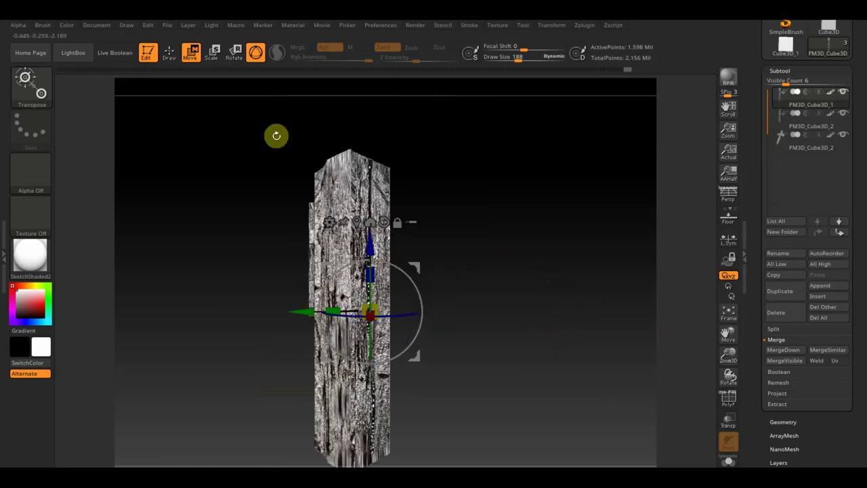
{"action": "left_click", "coordinate": [169, 52]}
{"action": "scroll", "coordinate": [466, 248], "scroll_direction": "up", "scroll_amount": 3}
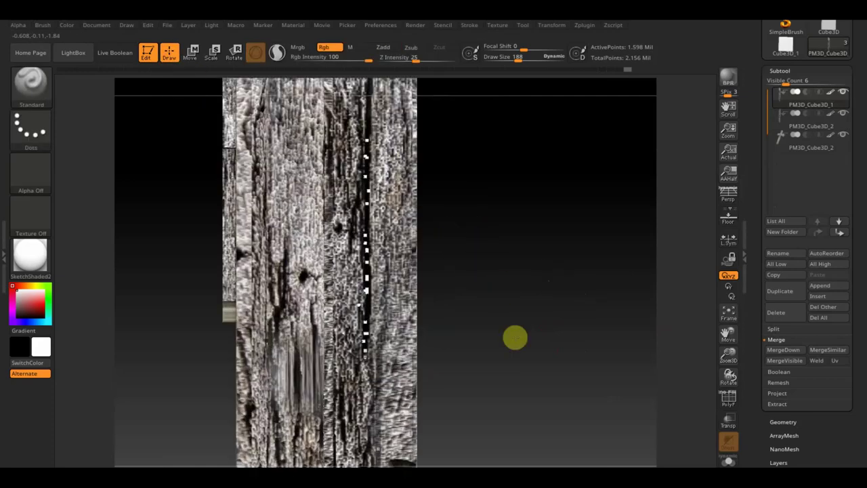
{"action": "left_click_drag", "start_coordinate": [517, 60], "coordinate": [507, 61]}
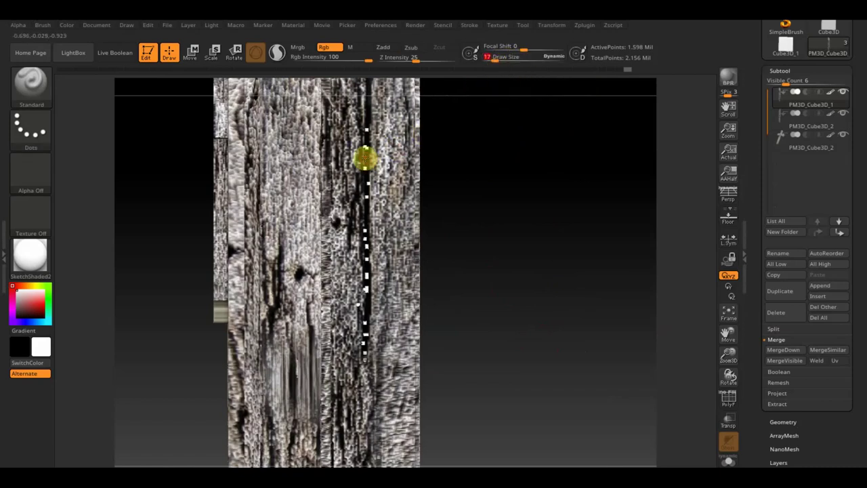
{"action": "left_click_drag", "start_coordinate": [362, 57], "coordinate": [330, 59]}
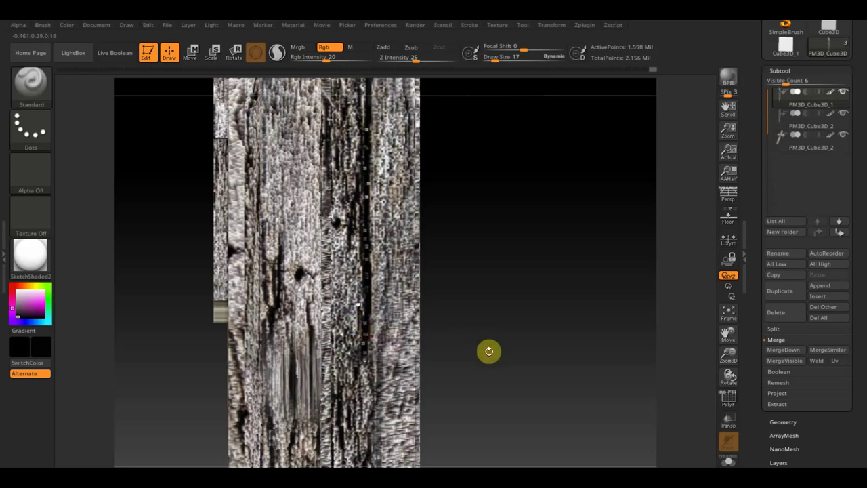
- Rotate the coffin to check the wood texture on the post, long sides and ends
{"action": "mouse_move", "coordinate": [500, 366]}
{"action": "left_mouse_down"}
{"action": "mouse_move", "coordinate": [475, 232]}
{"action": "mouse_move", "coordinate": [493, 311]}
{"action": "mouse_move", "coordinate": [508, 201]}
{"action": "mouse_move", "coordinate": [499, 347]}
{"action": "left_mouse_up"}
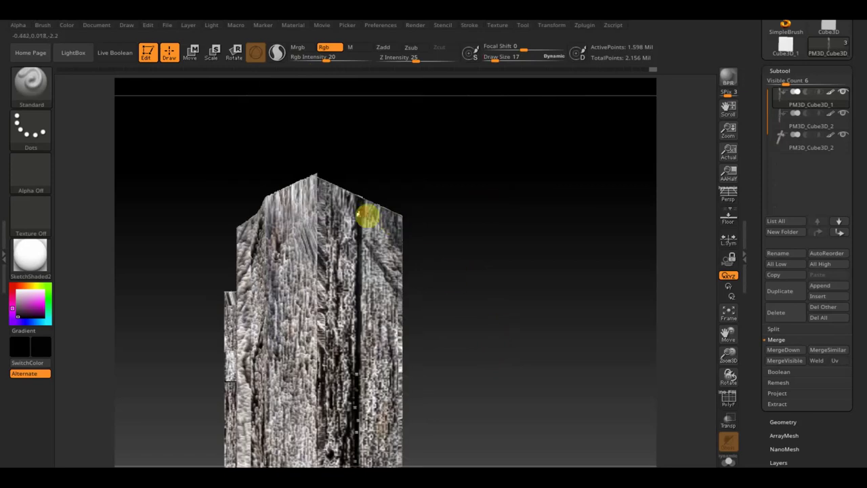
{"action": "mouse_move", "coordinate": [452, 200]}
{"action": "left_mouse_down"}
{"action": "mouse_move", "coordinate": [468, 285]}
{"action": "mouse_move", "coordinate": [393, 183]}
{"action": "left_mouse_up"}
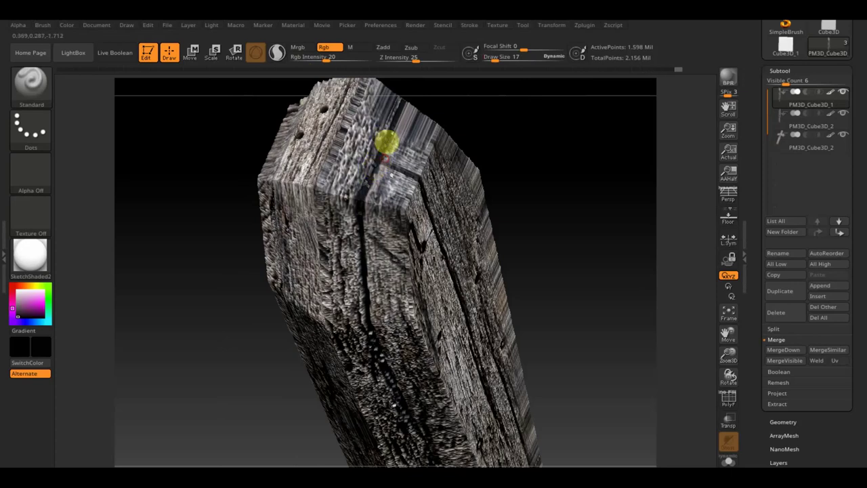
{"action": "mouse_move", "coordinate": [556, 184]}
{"action": "left_mouse_down"}
{"action": "mouse_move", "coordinate": [534, 203]}
{"action": "mouse_move", "coordinate": [533, 255]}
{"action": "mouse_move", "coordinate": [556, 250]}
{"action": "left_mouse_up"}
{"action": "mouse_move", "coordinate": [505, 358]}
{"action": "left_mouse_down"}
{"action": "mouse_move", "coordinate": [498, 352]}
{"action": "mouse_move", "coordinate": [430, 393]}
{"action": "mouse_move", "coordinate": [489, 366]}
{"action": "mouse_move", "coordinate": [468, 436]}
{"action": "mouse_move", "coordinate": [468, 369]}
{"action": "mouse_move", "coordinate": [490, 387]}
{"action": "mouse_move", "coordinate": [481, 428]}
{"action": "mouse_move", "coordinate": [509, 360]}
{"action": "mouse_move", "coordinate": [507, 329]}
{"action": "mouse_move", "coordinate": [522, 331]}
{"action": "mouse_move", "coordinate": [518, 337]}
{"action": "mouse_move", "coordinate": [575, 314]}
{"action": "mouse_move", "coordinate": [566, 311]}
{"action": "mouse_move", "coordinate": [582, 342]}
{"action": "mouse_move", "coordinate": [543, 324]}
{"action": "mouse_move", "coordinate": [580, 334]}
{"action": "mouse_move", "coordinate": [549, 334]}
{"action": "mouse_move", "coordinate": [628, 348]}
{"action": "left_mouse_up"}
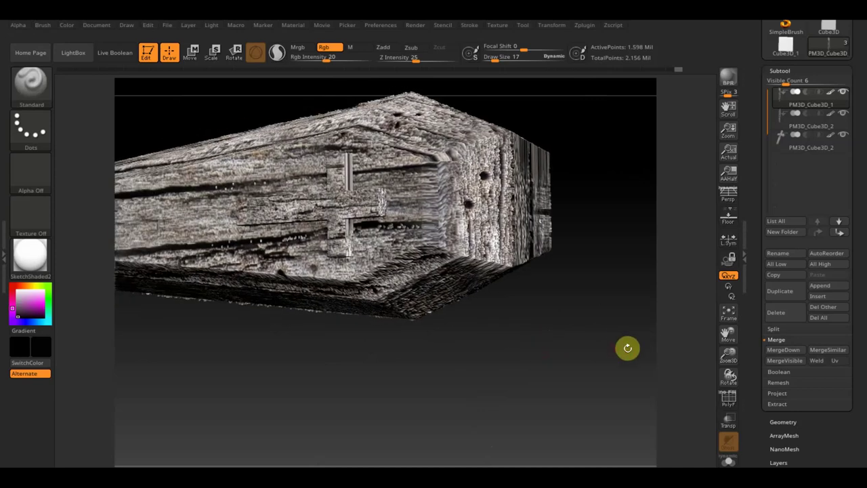
{"action": "mouse_move", "coordinate": [571, 351]}
{"action": "left_mouse_down"}
{"action": "mouse_move", "coordinate": [558, 332]}
{"action": "mouse_move", "coordinate": [589, 333]}
{"action": "left_mouse_up"}
{"action": "left_click_drag", "start_coordinate": [356, 322], "coordinate": [498, 344]}
{"action": "mouse_move", "coordinate": [300, 310]}
{"action": "left_mouse_down"}
{"action": "mouse_move", "coordinate": [376, 295]}
{"action": "mouse_move", "coordinate": [336, 305]}
{"action": "mouse_move", "coordinate": [215, 304]}
{"action": "mouse_move", "coordinate": [256, 286]}
{"action": "left_mouse_up"}
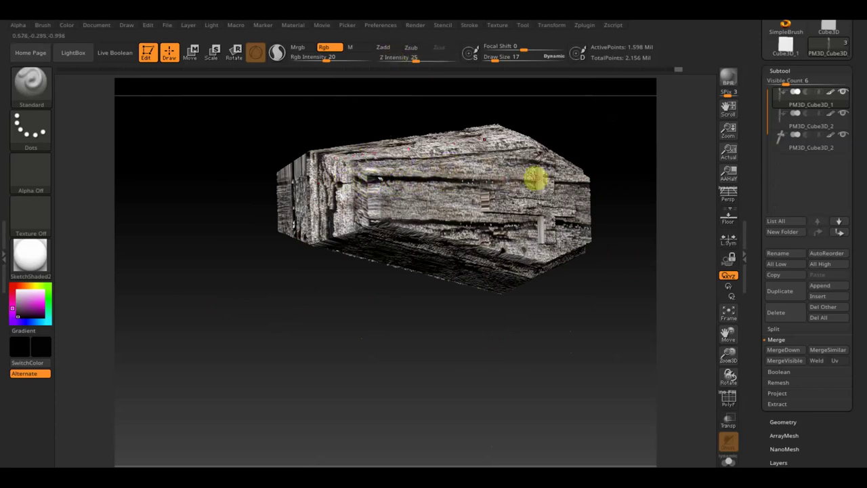
{"action": "mouse_move", "coordinate": [626, 256]}
{"action": "left_mouse_down"}
{"action": "mouse_move", "coordinate": [604, 262]}
{"action": "mouse_move", "coordinate": [596, 254]}
{"action": "mouse_move", "coordinate": [620, 300]}
{"action": "left_mouse_up"}
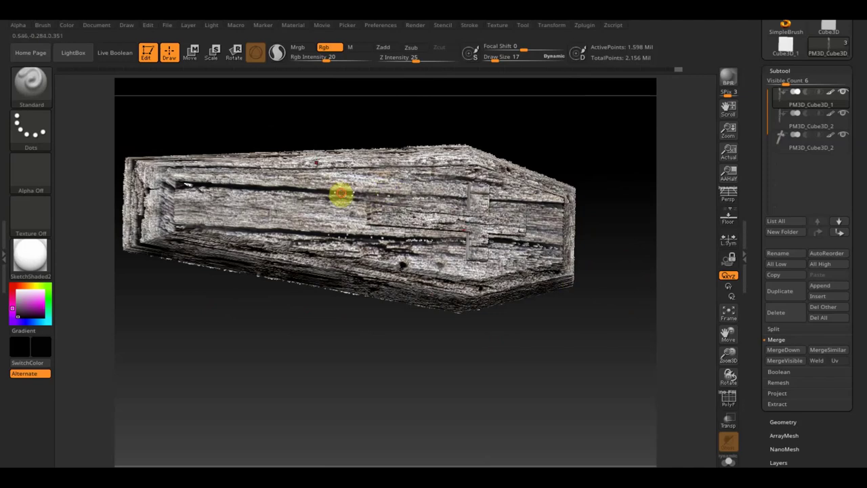
{"action": "left_click", "coordinate": [340, 195], "text": "alt"}
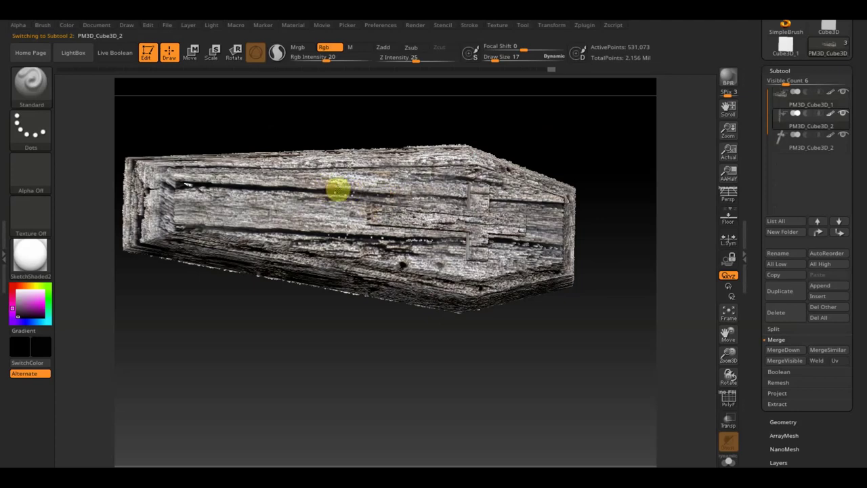
{"action": "mouse_move", "coordinate": [564, 142]}
{"action": "left_mouse_down"}
{"action": "mouse_move", "coordinate": [576, 235]}
{"action": "mouse_move", "coordinate": [590, 165]}
{"action": "mouse_move", "coordinate": [559, 74]}
{"action": "left_mouse_up"}
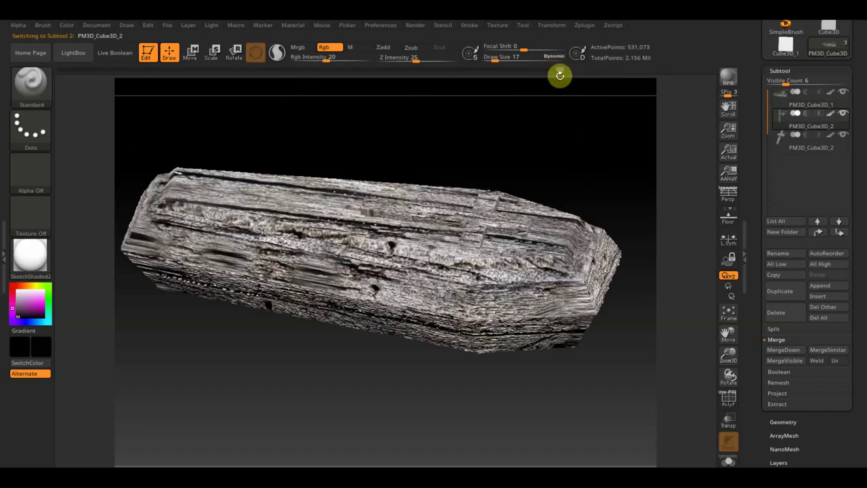
{"action": "mouse_move", "coordinate": [422, 368]}
{"action": "left_mouse_down"}
{"action": "mouse_move", "coordinate": [428, 310]}
{"action": "mouse_move", "coordinate": [283, 334]}
{"action": "mouse_move", "coordinate": [294, 364]}
{"action": "mouse_move", "coordinate": [274, 278]}
{"action": "left_mouse_up"}
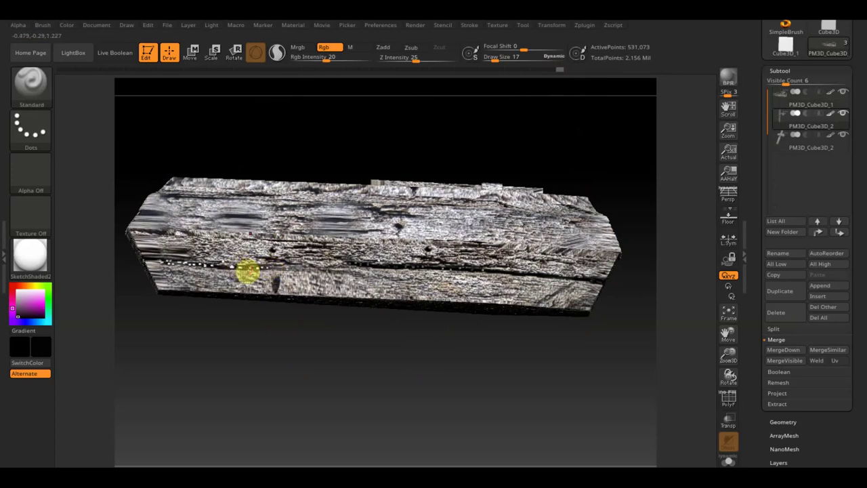
{"action": "left_click", "coordinate": [248, 271], "text": "alt"}
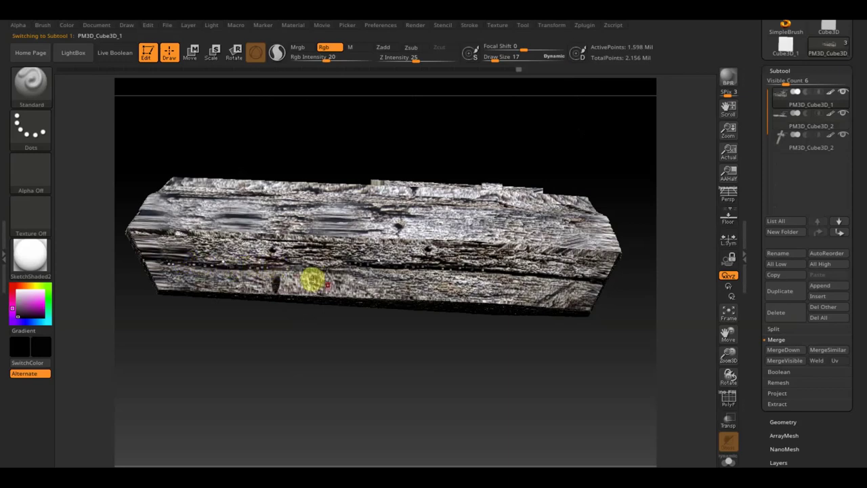
{"action": "mouse_move", "coordinate": [308, 355]}
{"action": "left_mouse_down"}
{"action": "mouse_move", "coordinate": [309, 377]}
{"action": "mouse_move", "coordinate": [326, 394]}
{"action": "mouse_move", "coordinate": [364, 370]}
{"action": "mouse_move", "coordinate": [349, 368]}
{"action": "left_mouse_up"}
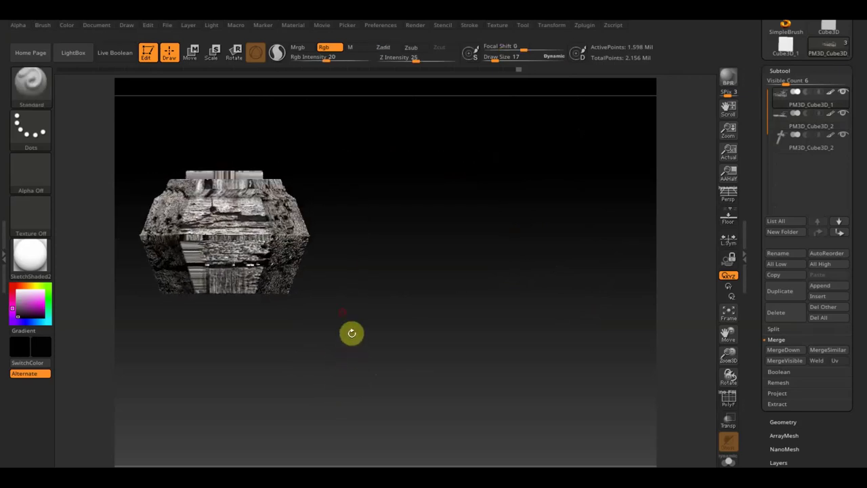
{"action": "key", "text": "shift"}
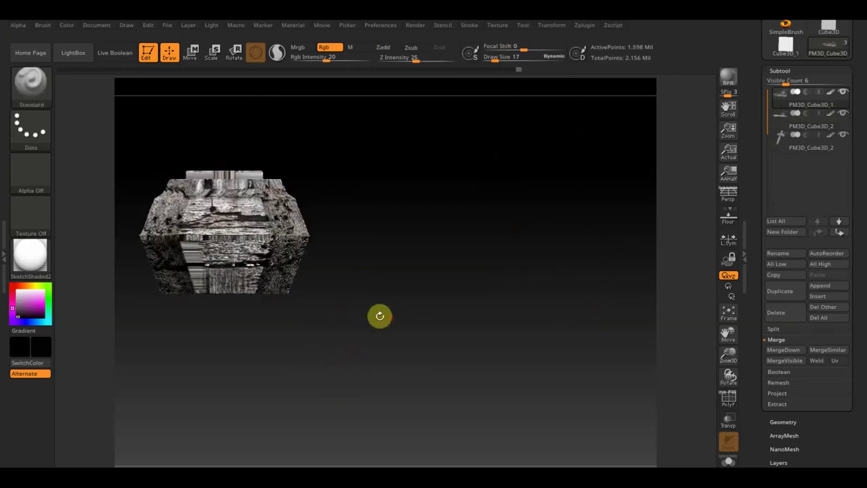
{"action": "mouse_move", "coordinate": [398, 322]}
{"action": "left_mouse_down"}
{"action": "mouse_move", "coordinate": [395, 312]}
{"action": "mouse_move", "coordinate": [474, 310]}
{"action": "mouse_move", "coordinate": [481, 315]}
{"action": "mouse_move", "coordinate": [474, 362]}
{"action": "mouse_move", "coordinate": [490, 416]}
{"action": "mouse_move", "coordinate": [492, 371]}
{"action": "left_mouse_up"}
{"action": "mouse_move", "coordinate": [483, 303]}
{"action": "left_mouse_down"}
{"action": "mouse_move", "coordinate": [482, 287]}
{"action": "mouse_move", "coordinate": [510, 267]}
{"action": "left_mouse_up"}
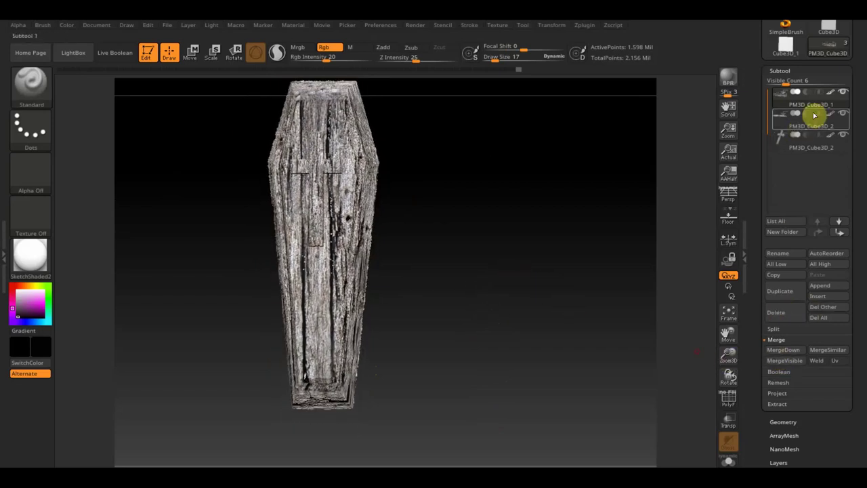
{"action": "left_click", "coordinate": [841, 116]}
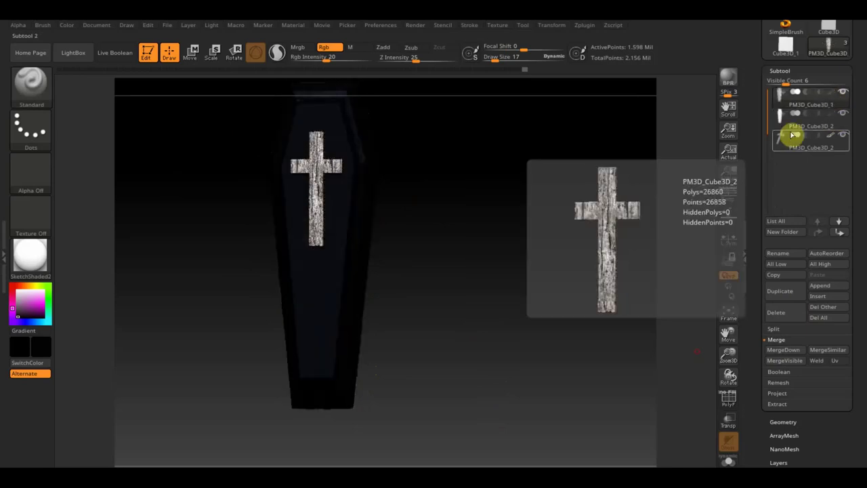
- Show the coffin body as plain white clay and rotate it to inspect every side
{"action": "left_click", "coordinate": [16, 293]}
{"action": "mouse_move", "coordinate": [496, 294]}
{"action": "left_mouse_down"}
{"action": "mouse_move", "coordinate": [487, 296]}
{"action": "mouse_move", "coordinate": [492, 286]}
{"action": "mouse_move", "coordinate": [530, 377]}
{"action": "left_mouse_up"}
{"action": "mouse_move", "coordinate": [492, 335]}
{"action": "left_mouse_down"}
{"action": "mouse_move", "coordinate": [521, 349]}
{"action": "mouse_move", "coordinate": [517, 331]}
{"action": "mouse_move", "coordinate": [533, 333]}
{"action": "mouse_move", "coordinate": [501, 253]}
{"action": "left_mouse_up"}
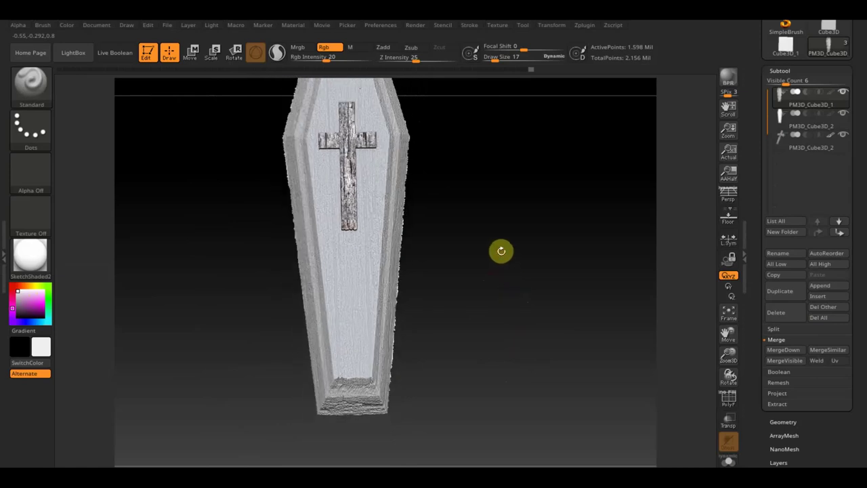
{"action": "mouse_move", "coordinate": [573, 287]}
{"action": "left_mouse_down"}
{"action": "mouse_move", "coordinate": [562, 285]}
{"action": "mouse_move", "coordinate": [550, 302]}
{"action": "mouse_move", "coordinate": [614, 291]}
{"action": "left_mouse_up"}
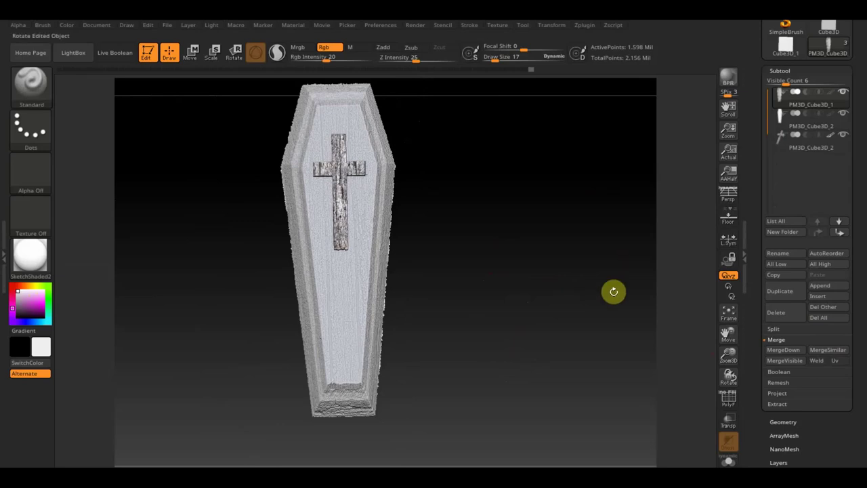
{"action": "scroll", "coordinate": [853, 417], "scroll_direction": "down", "scroll_amount": 2}
{"action": "mouse_move", "coordinate": [531, 324]}
{"action": "left_mouse_down"}
{"action": "mouse_move", "coordinate": [461, 329]}
{"action": "mouse_move", "coordinate": [562, 271]}
{"action": "left_mouse_up"}
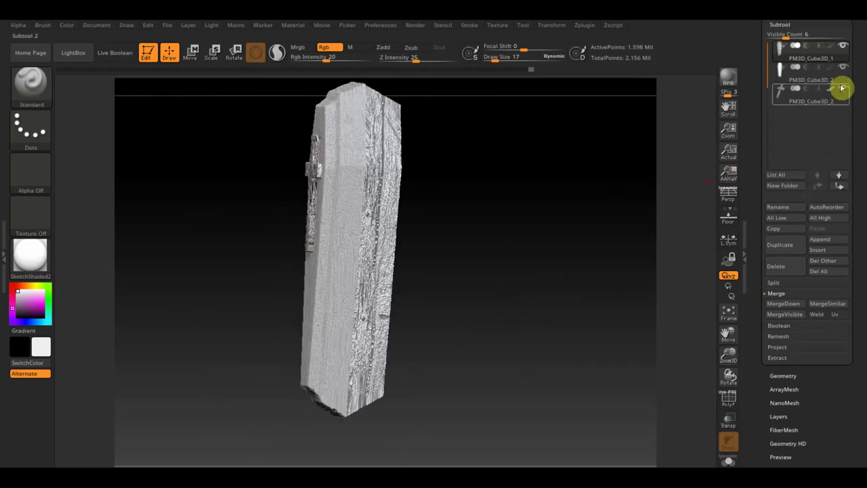
{"action": "mouse_move", "coordinate": [608, 173]}
{"action": "left_mouse_down"}
{"action": "mouse_move", "coordinate": [499, 255]}
{"action": "mouse_move", "coordinate": [370, 240]}
{"action": "left_mouse_up"}
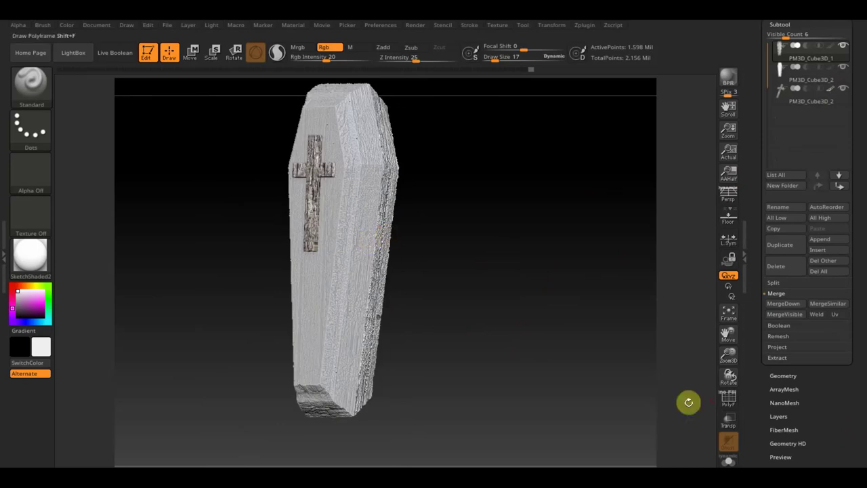
{"action": "scroll", "coordinate": [827, 400], "scroll_direction": "down", "scroll_amount": 2}
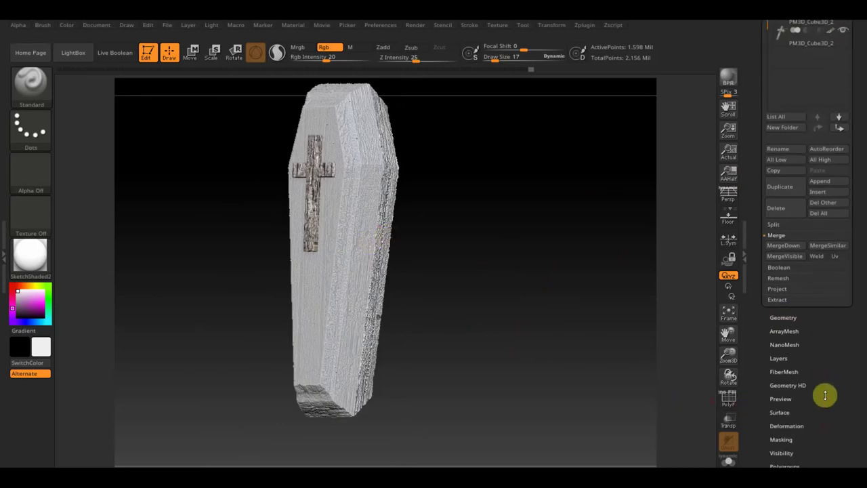
{"action": "left_click", "coordinate": [800, 422]}
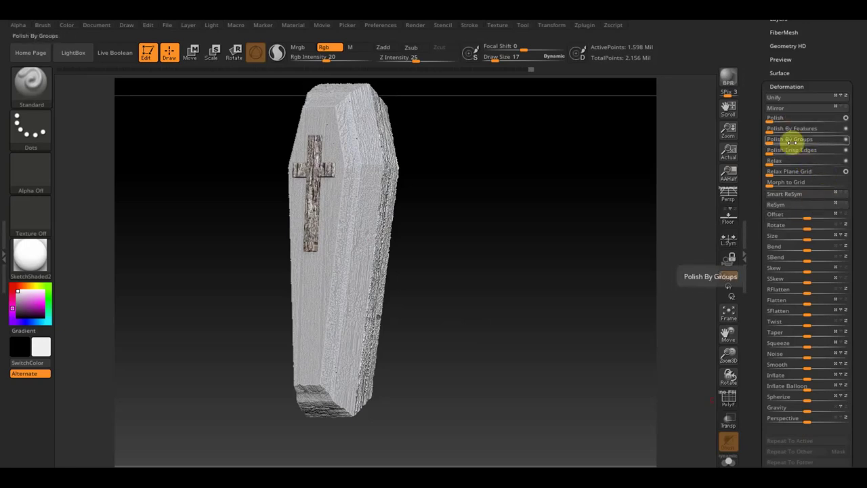
- Smooth the PM3D_Cube3D_2 coffin body with the Deformation Polish slider
{"action": "left_click_drag", "start_coordinate": [770, 120], "coordinate": [771, 119]}
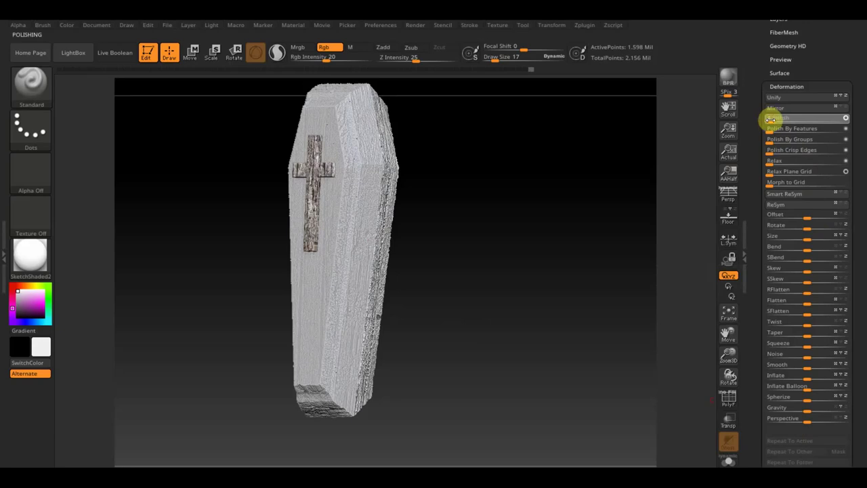
{"action": "left_click_drag", "start_coordinate": [500, 223], "coordinate": [387, 264]}
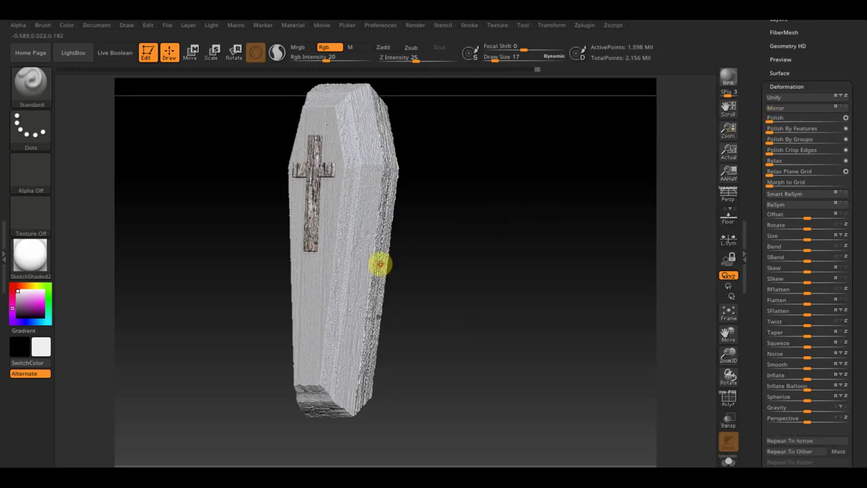
{"action": "left_click", "coordinate": [346, 257], "text": "alt"}
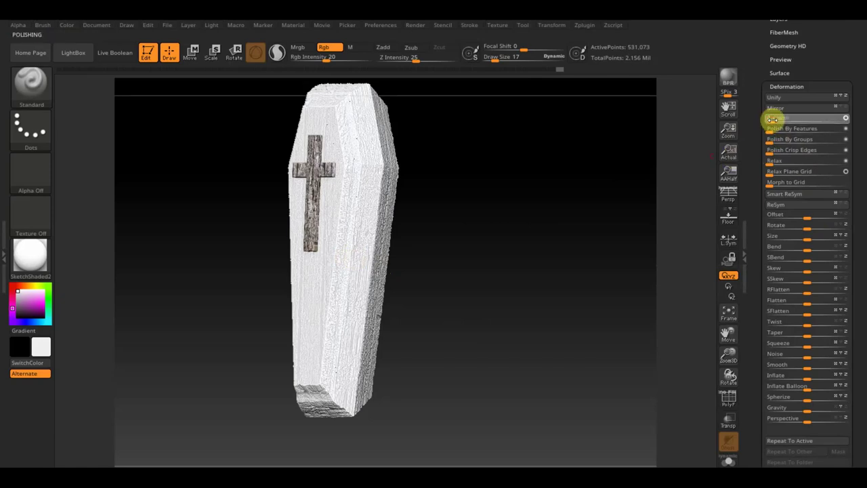
{"action": "left_click_drag", "start_coordinate": [773, 119], "coordinate": [764, 126]}
{"action": "left_click_drag", "start_coordinate": [624, 186], "coordinate": [587, 215], "text": "shift"}
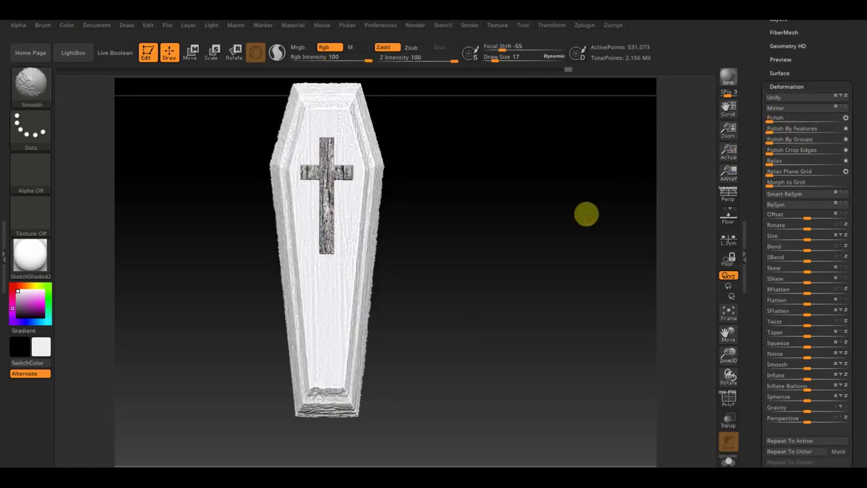
{"action": "left_click_drag", "start_coordinate": [859, 57], "coordinate": [810, 148]}
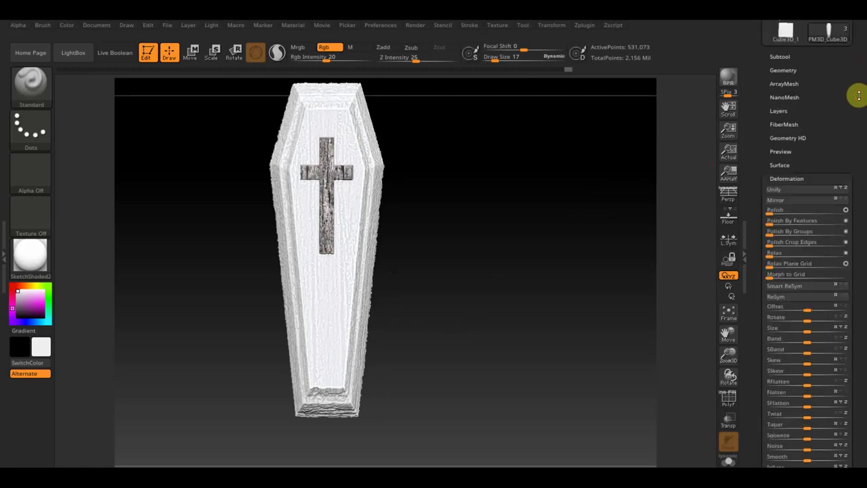
{"action": "left_click", "coordinate": [780, 111]}
{"action": "mouse_move", "coordinate": [812, 159]}
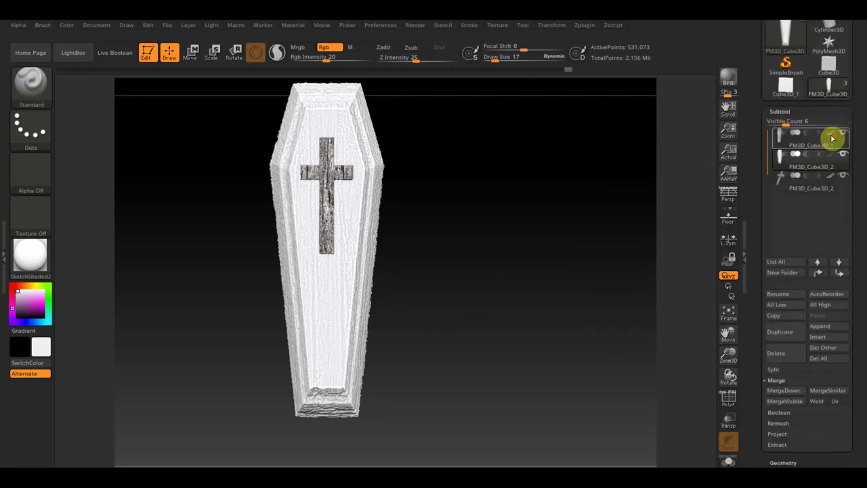
- Turn PM3D_Cube3D_2's wood texture back on, check it from several angles, and select the cross
{"action": "mouse_move", "coordinate": [591, 240]}
{"action": "left_mouse_down"}
{"action": "mouse_move", "coordinate": [515, 255]}
{"action": "mouse_move", "coordinate": [528, 250]}
{"action": "left_mouse_up"}
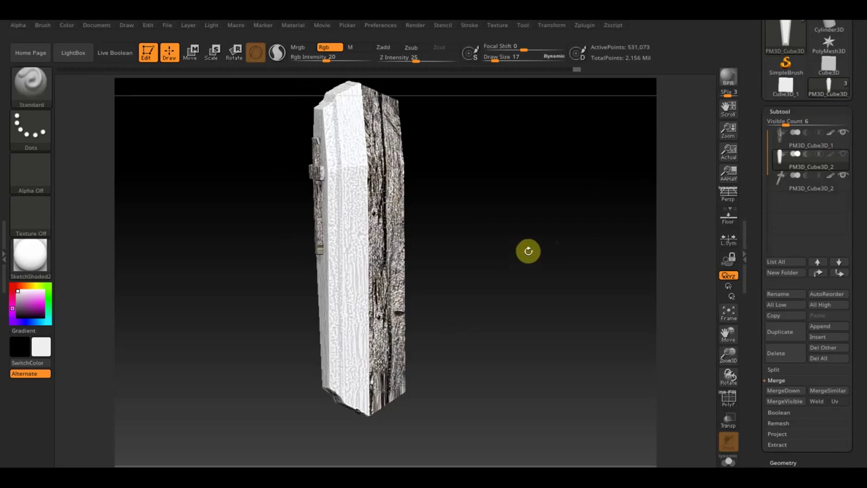
{"action": "left_click", "coordinate": [832, 157]}
{"action": "mouse_move", "coordinate": [654, 232]}
{"action": "left_mouse_down"}
{"action": "mouse_move", "coordinate": [567, 267]}
{"action": "mouse_move", "coordinate": [583, 287]}
{"action": "left_mouse_up"}
{"action": "mouse_move", "coordinate": [555, 313]}
{"action": "left_mouse_down"}
{"action": "mouse_move", "coordinate": [548, 191]}
{"action": "mouse_move", "coordinate": [555, 208]}
{"action": "mouse_move", "coordinate": [606, 219]}
{"action": "mouse_move", "coordinate": [538, 235]}
{"action": "mouse_move", "coordinate": [583, 286]}
{"action": "left_mouse_up"}
{"action": "mouse_move", "coordinate": [600, 338]}
{"action": "left_mouse_down"}
{"action": "mouse_move", "coordinate": [583, 316]}
{"action": "mouse_move", "coordinate": [612, 366]}
{"action": "mouse_move", "coordinate": [587, 335]}
{"action": "mouse_move", "coordinate": [600, 358]}
{"action": "left_mouse_up"}
{"action": "left_click_drag", "start_coordinate": [595, 302], "coordinate": [593, 237]}
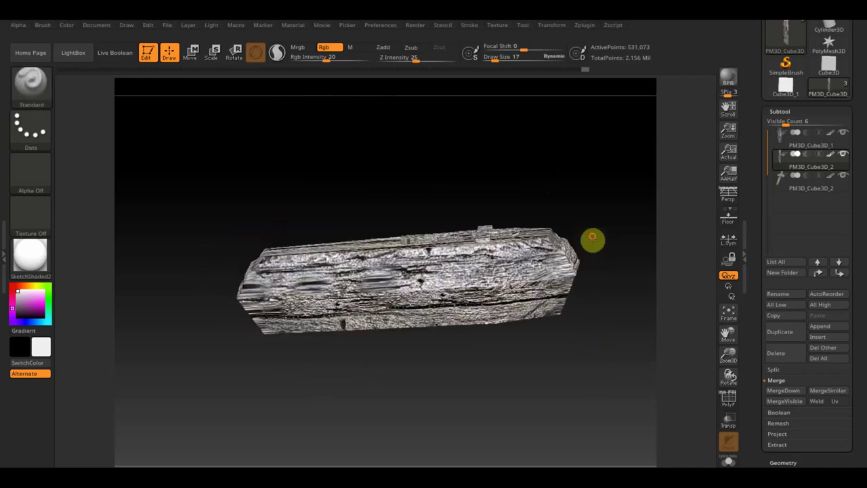
{"action": "mouse_move", "coordinate": [612, 344]}
{"action": "left_mouse_down"}
{"action": "mouse_move", "coordinate": [592, 275]}
{"action": "mouse_move", "coordinate": [612, 354]}
{"action": "mouse_move", "coordinate": [573, 318]}
{"action": "mouse_move", "coordinate": [610, 348]}
{"action": "mouse_move", "coordinate": [587, 333]}
{"action": "left_mouse_up"}
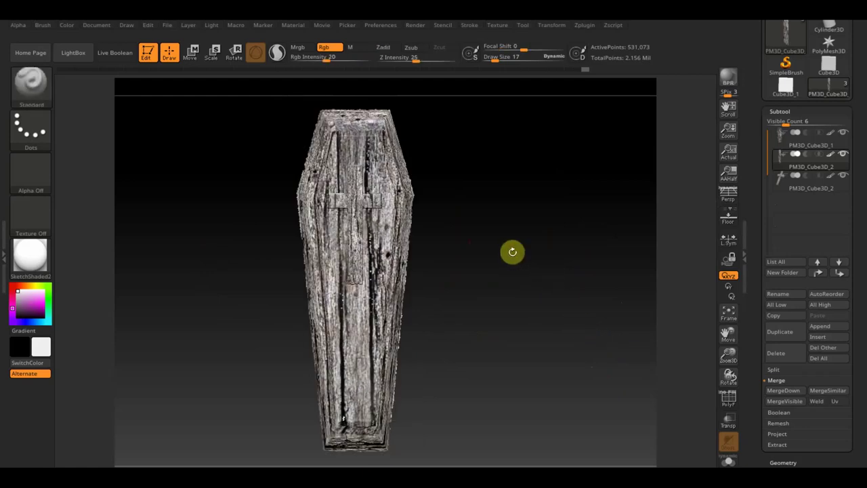
{"action": "left_click", "coordinate": [355, 222], "text": "alt"}
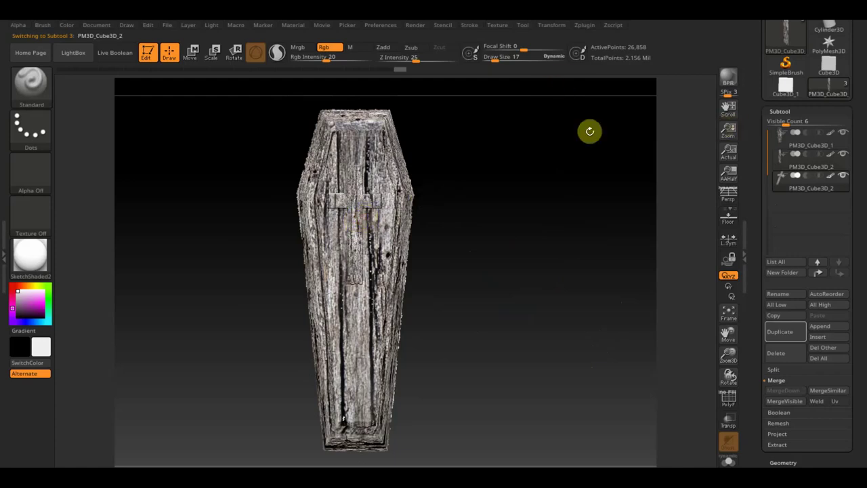
- Enlarge the brush, paint the cross a darker colour, then undo the darker paint
{"action": "left_click_drag", "start_coordinate": [493, 57], "coordinate": [502, 60]}
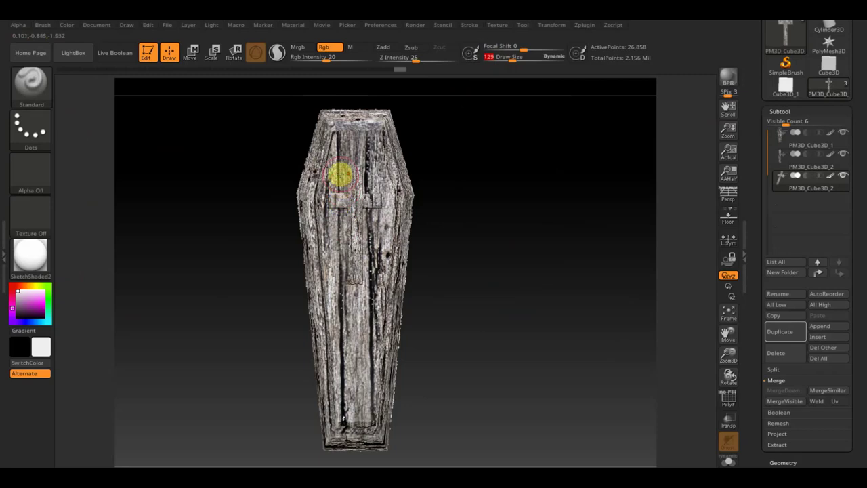
{"action": "key", "text": "c"}
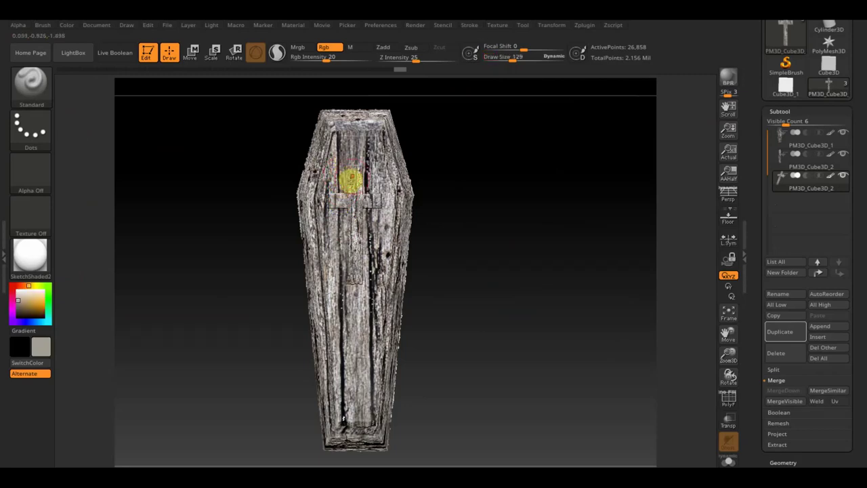
{"action": "left_click", "coordinate": [235, 245]}
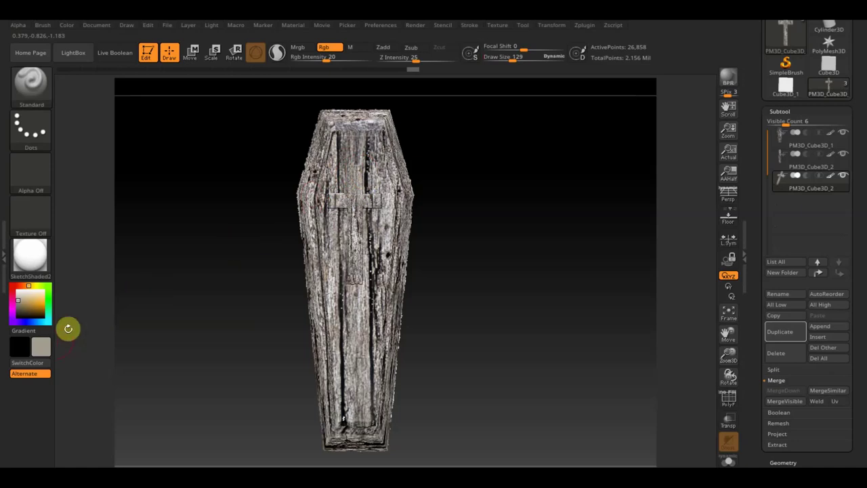
{"action": "mouse_move", "coordinate": [30, 304]}
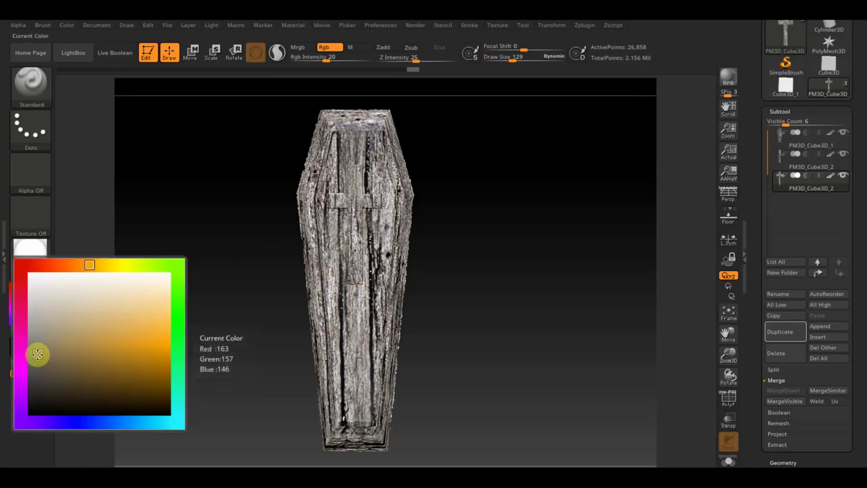
{"action": "left_click", "coordinate": [353, 200]}
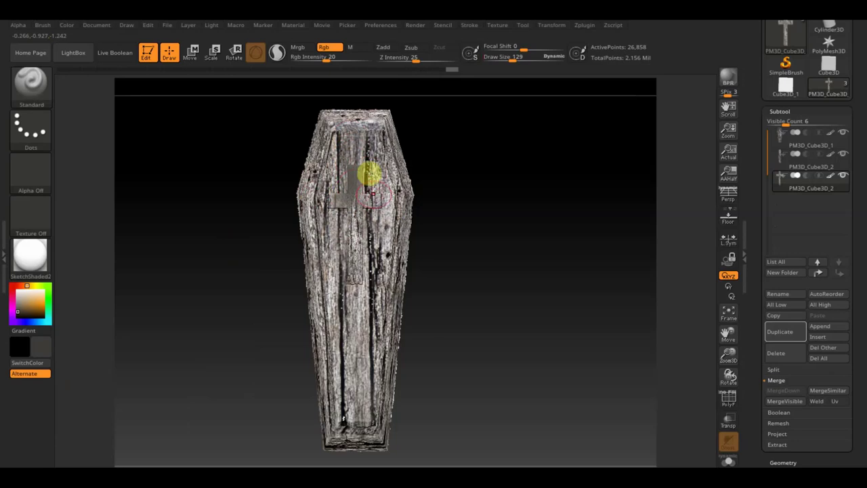
{"action": "mouse_move", "coordinate": [358, 265]}
{"action": "left_mouse_down"}
{"action": "mouse_move", "coordinate": [354, 287]}
{"action": "mouse_move", "coordinate": [354, 212]}
{"action": "mouse_move", "coordinate": [359, 223]}
{"action": "mouse_move", "coordinate": [326, 209]}
{"action": "mouse_move", "coordinate": [386, 212]}
{"action": "left_mouse_up"}
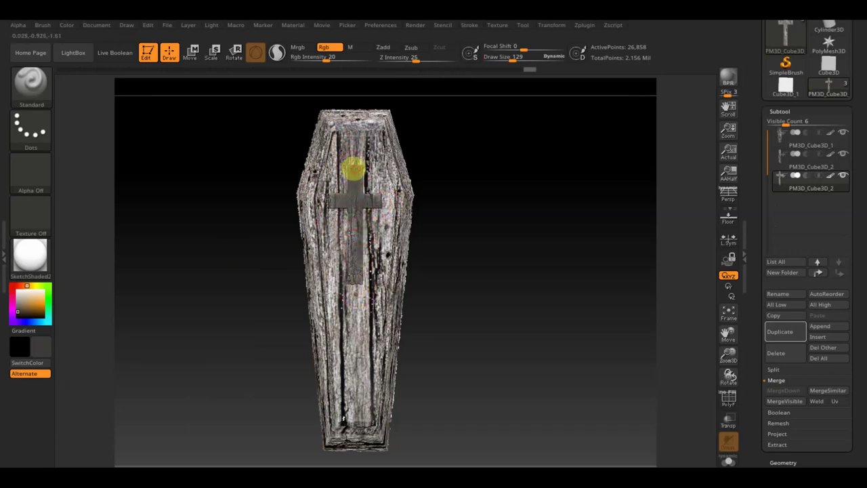
{"action": "left_click_drag", "start_coordinate": [354, 170], "coordinate": [365, 207]}
{"action": "left_click_drag", "start_coordinate": [368, 238], "coordinate": [346, 211]}
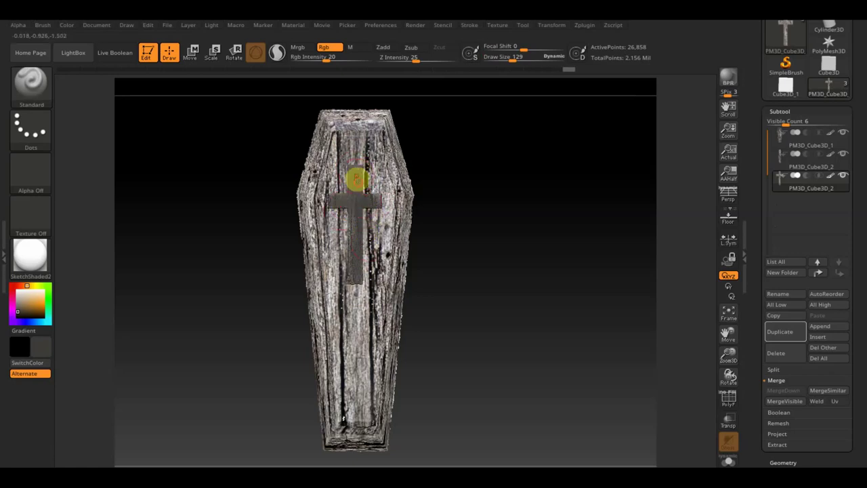
{"action": "mouse_move", "coordinate": [469, 235]}
{"action": "left_mouse_down"}
{"action": "mouse_move", "coordinate": [555, 196]}
{"action": "mouse_move", "coordinate": [539, 215]}
{"action": "mouse_move", "coordinate": [550, 238]}
{"action": "left_mouse_up"}
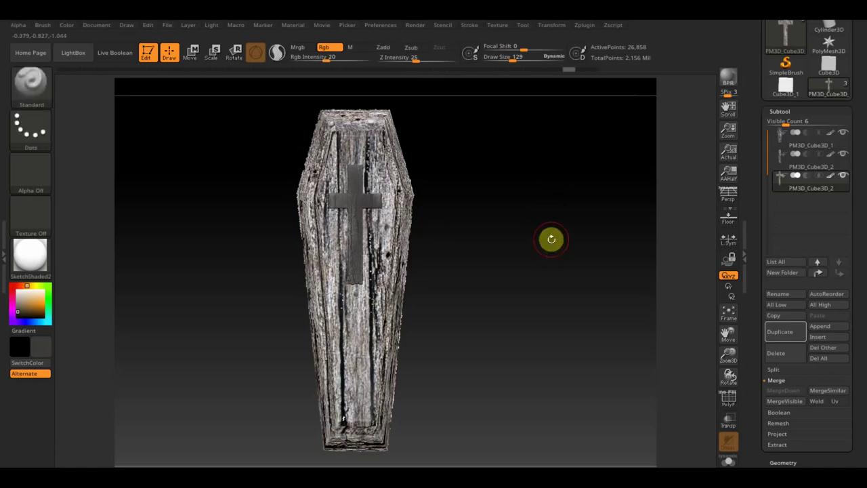
{"action": "key", "text": "ctrl+z"}
{"action": "key", "text": "ctrl+z"}
{"action": "key", "text": "ctrl+z"}
{"action": "key", "text": "ctrl+z"}
{"action": "key", "text": "ctrl+z"}
{"action": "key", "text": "ctrl+z"}
{"action": "key", "text": "ctrl+z"}
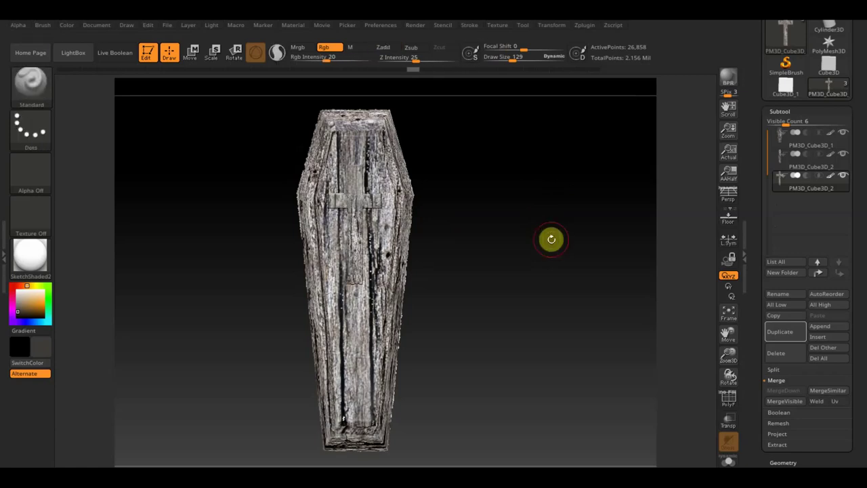
- Rotate the coffin and start a BPR preview render
{"action": "mouse_move", "coordinate": [553, 238]}
{"action": "left_mouse_down"}
{"action": "mouse_move", "coordinate": [503, 251]}
{"action": "mouse_move", "coordinate": [513, 235]}
{"action": "mouse_move", "coordinate": [522, 254]}
{"action": "mouse_move", "coordinate": [473, 257]}
{"action": "left_mouse_up"}
{"action": "left_click", "coordinate": [720, 82]}
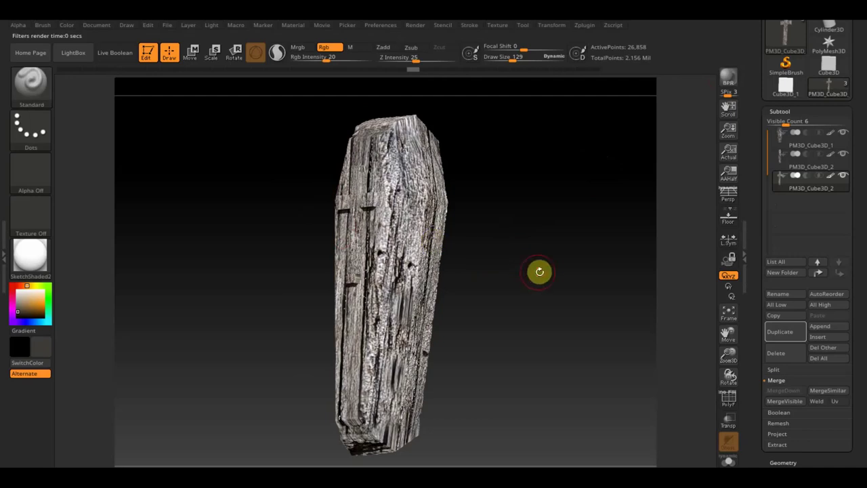
{"action": "left_click_drag", "start_coordinate": [540, 271], "coordinate": [590, 265]}
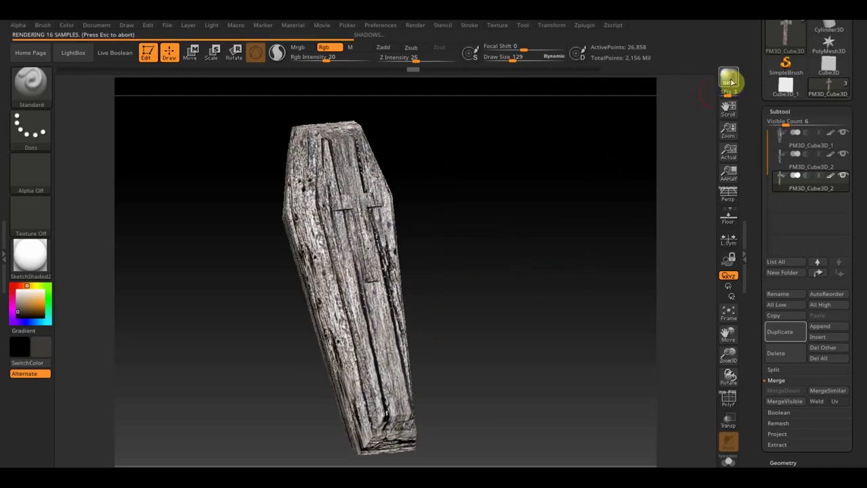
- Turn the coffin side-on and enlarge the wood-plank Spotlight image over its long side
{"action": "mouse_move", "coordinate": [614, 236]}
{"action": "left_mouse_down"}
{"action": "mouse_move", "coordinate": [571, 204]}
{"action": "mouse_move", "coordinate": [546, 217]}
{"action": "mouse_move", "coordinate": [577, 283]}
{"action": "mouse_move", "coordinate": [591, 274]}
{"action": "mouse_move", "coordinate": [592, 282]}
{"action": "left_mouse_up"}
{"action": "mouse_move", "coordinate": [513, 284]}
{"action": "left_mouse_down"}
{"action": "mouse_move", "coordinate": [498, 267]}
{"action": "mouse_move", "coordinate": [515, 277]}
{"action": "mouse_move", "coordinate": [503, 273]}
{"action": "mouse_move", "coordinate": [500, 229]}
{"action": "mouse_move", "coordinate": [513, 186]}
{"action": "mouse_move", "coordinate": [534, 275]}
{"action": "mouse_move", "coordinate": [560, 287]}
{"action": "mouse_move", "coordinate": [495, 315]}
{"action": "mouse_move", "coordinate": [490, 353]}
{"action": "mouse_move", "coordinate": [466, 308]}
{"action": "mouse_move", "coordinate": [485, 317]}
{"action": "left_mouse_up"}
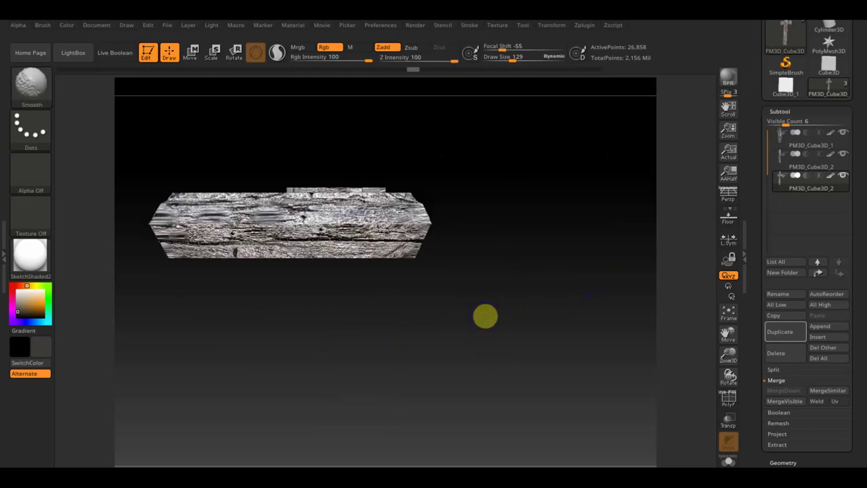
{"action": "mouse_move", "coordinate": [503, 287]}
{"action": "left_mouse_down"}
{"action": "mouse_move", "coordinate": [538, 290]}
{"action": "mouse_move", "coordinate": [540, 319]}
{"action": "mouse_move", "coordinate": [540, 309]}
{"action": "mouse_move", "coordinate": [575, 309]}
{"action": "left_mouse_up"}
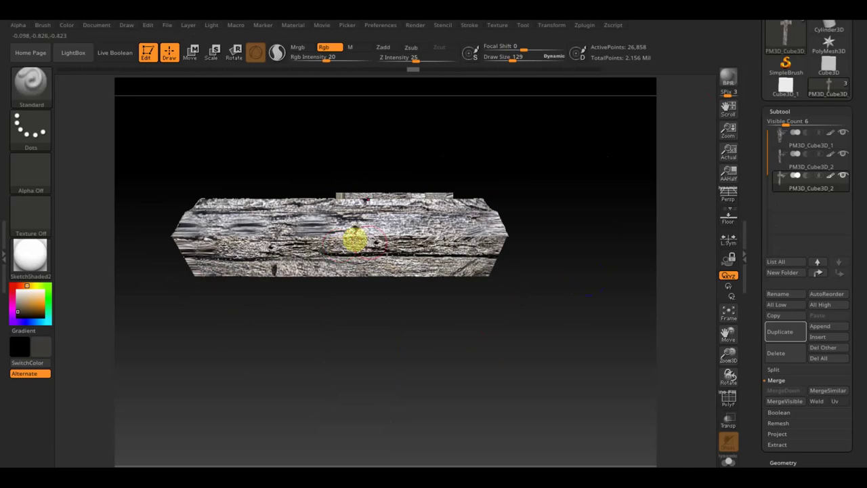
{"action": "key", "text": "w"}
{"action": "mouse_move", "coordinate": [401, 145]}
{"action": "left_mouse_down"}
{"action": "mouse_move", "coordinate": [444, 182]}
{"action": "mouse_move", "coordinate": [203, 200]}
{"action": "mouse_move", "coordinate": [161, 190]}
{"action": "left_mouse_up"}
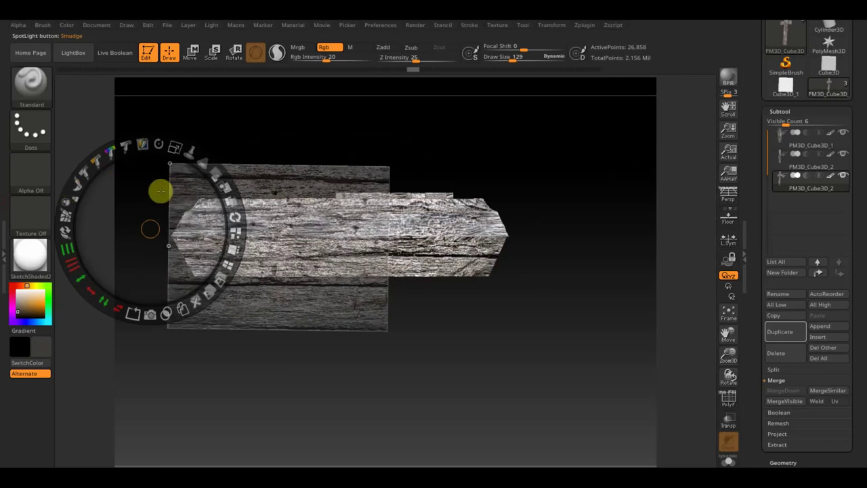
- Project the wood-plank texture onto PM3D_Cube3D_2's long side, check it, and undo the last stroke
{"action": "key", "text": "z"}
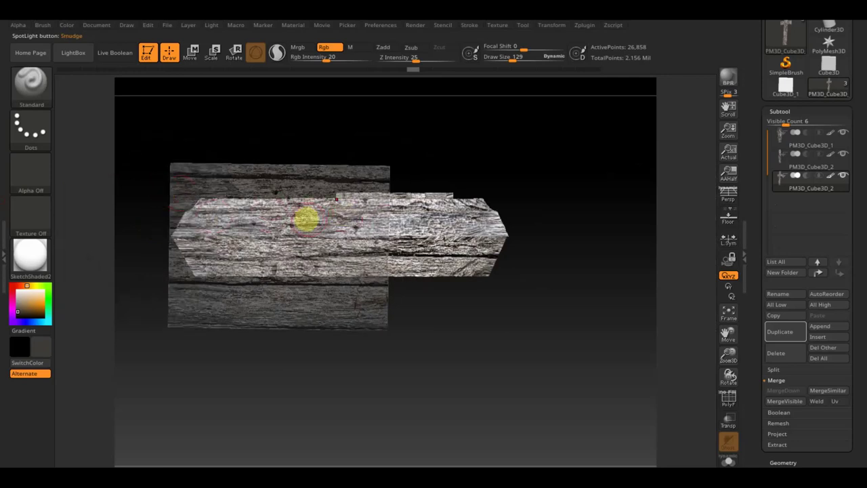
{"action": "left_click", "coordinate": [413, 217], "text": "alt"}
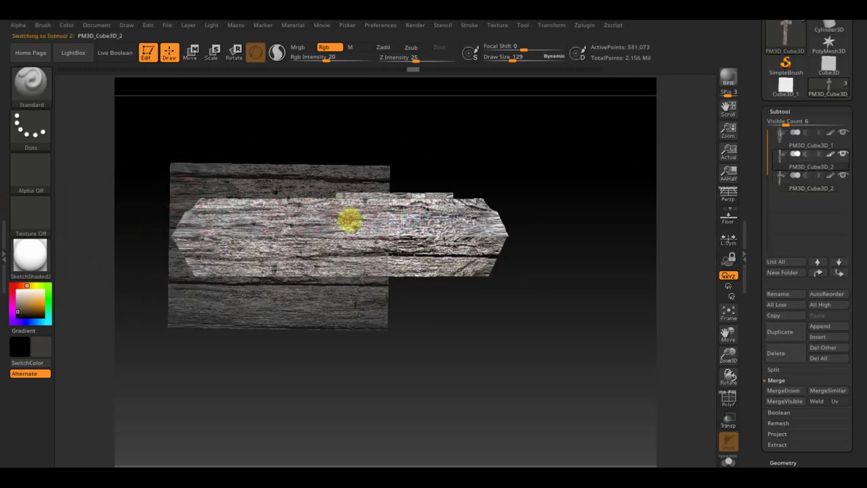
{"action": "left_click_drag", "start_coordinate": [349, 219], "coordinate": [213, 232]}
{"action": "mouse_move", "coordinate": [264, 216]}
{"action": "left_mouse_down"}
{"action": "mouse_move", "coordinate": [182, 225]}
{"action": "mouse_move", "coordinate": [212, 245]}
{"action": "left_mouse_up"}
{"action": "key", "text": "shift+z"}
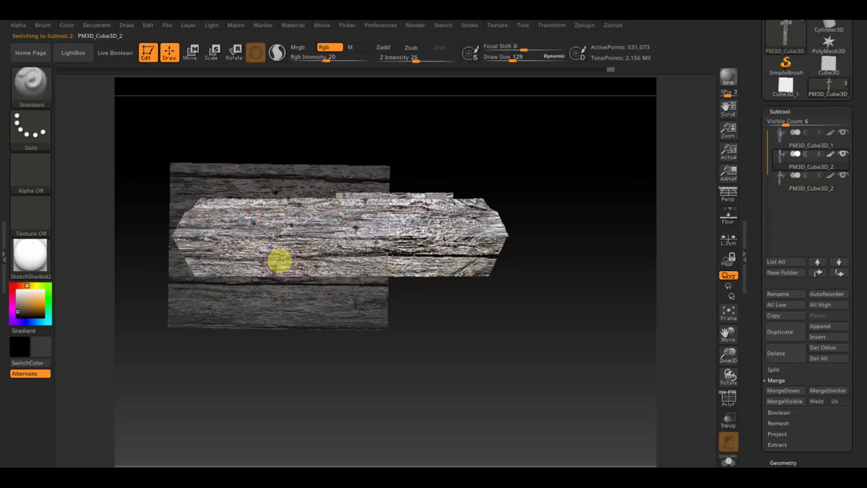
{"action": "key", "text": "shift+z"}
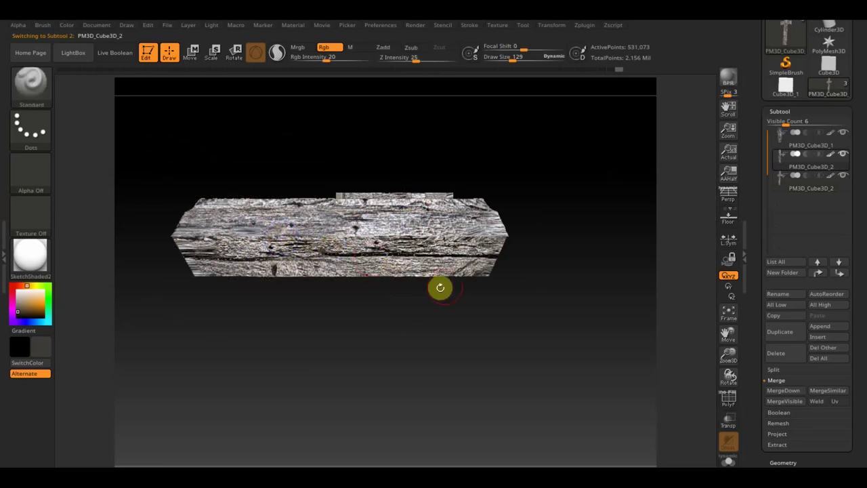
{"action": "left_click_drag", "start_coordinate": [431, 344], "coordinate": [435, 376]}
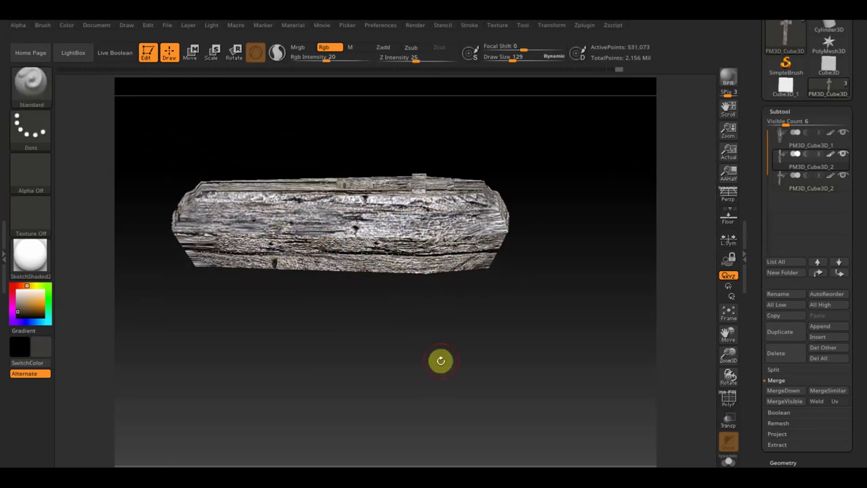
{"action": "left_click_drag", "start_coordinate": [441, 362], "coordinate": [441, 361]}
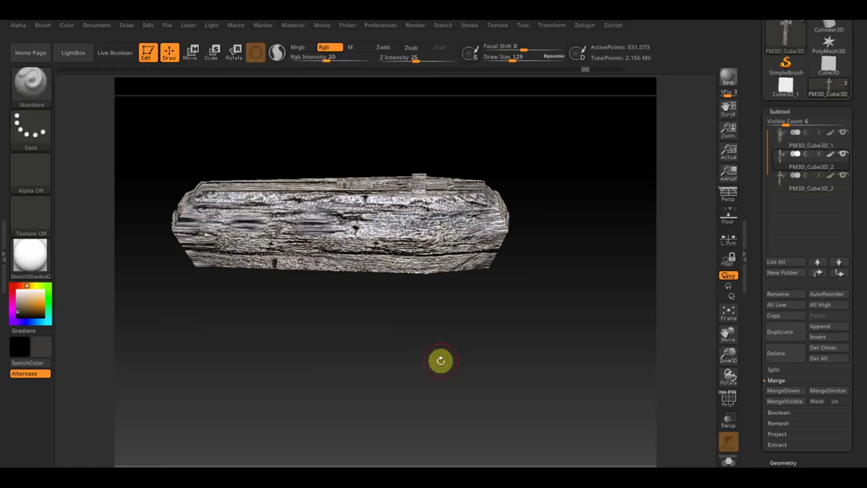
{"action": "key", "text": "ctrl+z"}
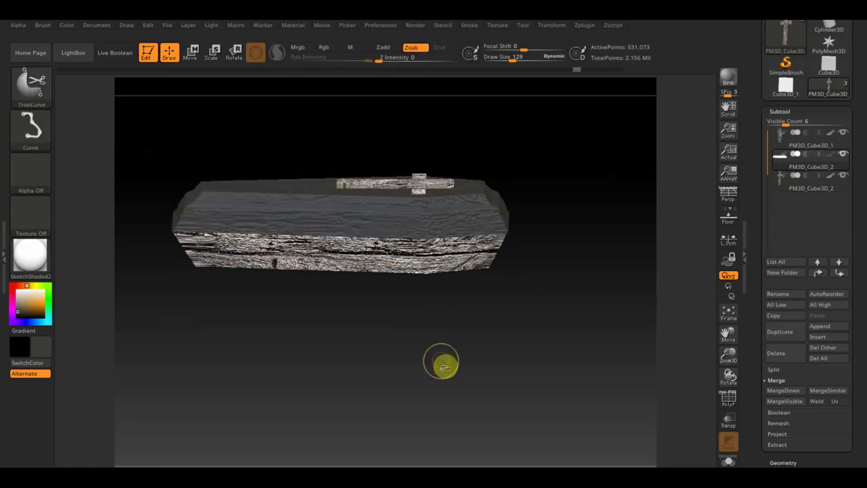
- Redo the top-face texture, hide the lid, and mask across the open coffin body's top
{"action": "key", "text": "ctrl+shift+z"}
{"action": "mouse_move", "coordinate": [546, 361]}
{"action": "left_mouse_down"}
{"action": "mouse_move", "coordinate": [521, 357]}
{"action": "mouse_move", "coordinate": [508, 321]}
{"action": "mouse_move", "coordinate": [520, 405]}
{"action": "mouse_move", "coordinate": [546, 405]}
{"action": "mouse_move", "coordinate": [546, 341]}
{"action": "left_mouse_up"}
{"action": "mouse_move", "coordinate": [516, 283]}
{"action": "left_mouse_down"}
{"action": "mouse_move", "coordinate": [579, 227]}
{"action": "mouse_move", "coordinate": [560, 235]}
{"action": "left_mouse_up"}
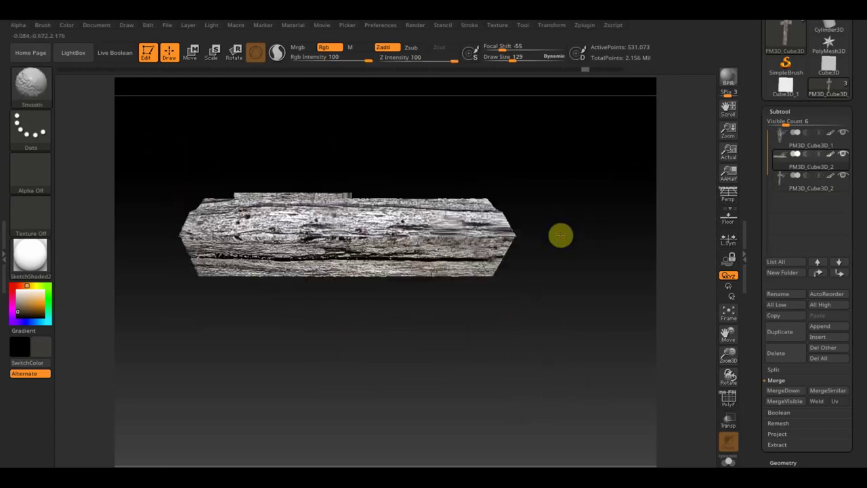
{"action": "mouse_move", "coordinate": [834, 156]}
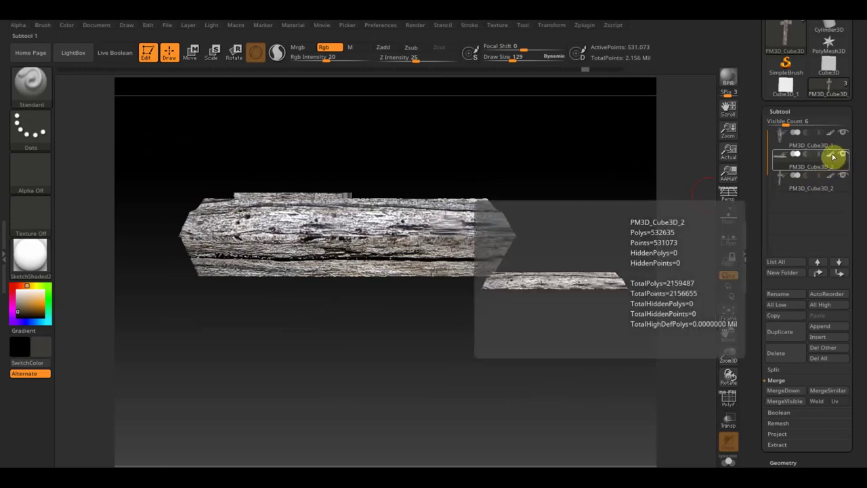
{"action": "left_click", "coordinate": [842, 132]}
{"action": "mouse_move", "coordinate": [577, 311]}
{"action": "left_mouse_down"}
{"action": "mouse_move", "coordinate": [579, 154]}
{"action": "mouse_move", "coordinate": [591, 294]}
{"action": "mouse_move", "coordinate": [592, 151]}
{"action": "mouse_move", "coordinate": [562, 205]}
{"action": "left_mouse_up"}
{"action": "mouse_move", "coordinate": [151, 173]}
{"action": "left_mouse_down", "text": "ctrl"}
{"action": "mouse_move", "coordinate": [529, 231]}
{"action": "mouse_move", "coordinate": [560, 224]}
{"action": "mouse_move", "coordinate": [590, 350]}
{"action": "left_mouse_up", "text": "ctrl"}
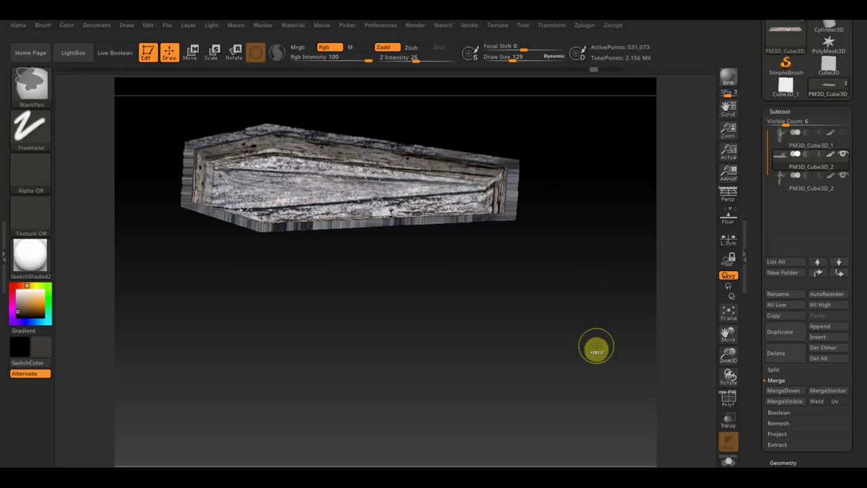
- Invert the mask, then straighten, enlarge and position the wood Spotlight image with colour strength 71
{"action": "left_click", "coordinate": [596, 349], "text": "ctrl"}
{"action": "key", "text": "shift+z"}
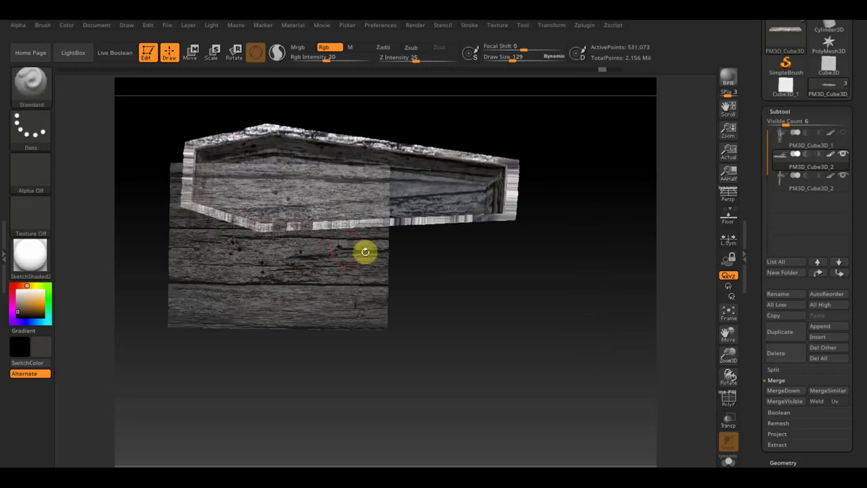
{"action": "key", "text": "z"}
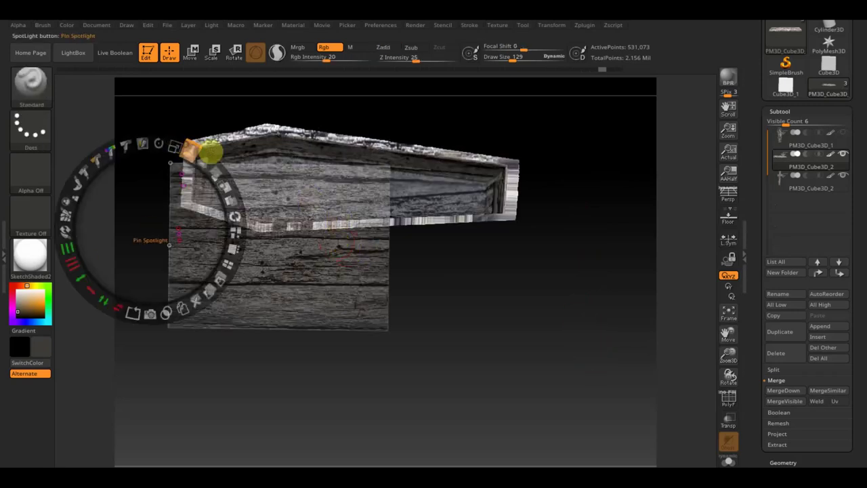
{"action": "left_click_drag", "start_coordinate": [157, 143], "coordinate": [194, 152]}
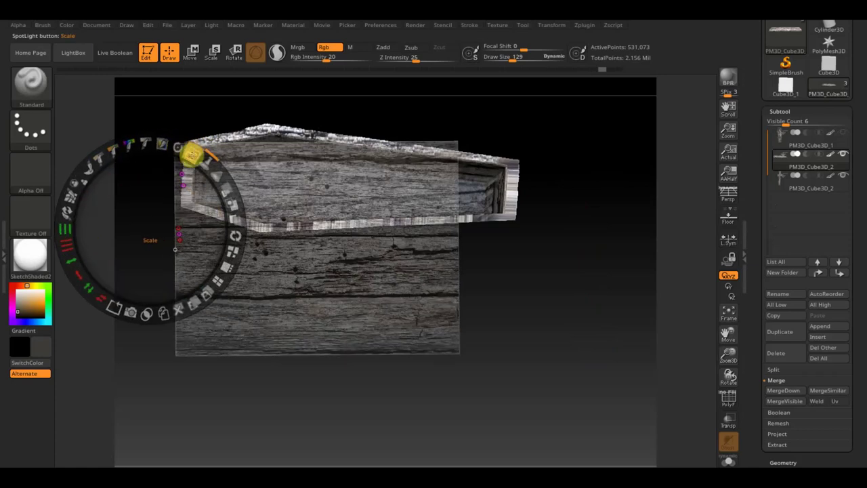
{"action": "left_click_drag", "start_coordinate": [149, 226], "coordinate": [150, 197]}
{"action": "left_click_drag", "start_coordinate": [187, 172], "coordinate": [186, 174]}
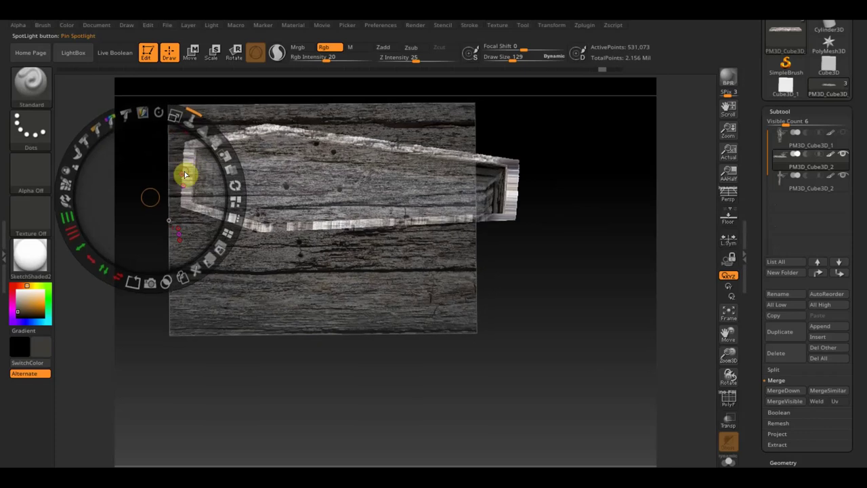
{"action": "left_click", "coordinate": [539, 279]}
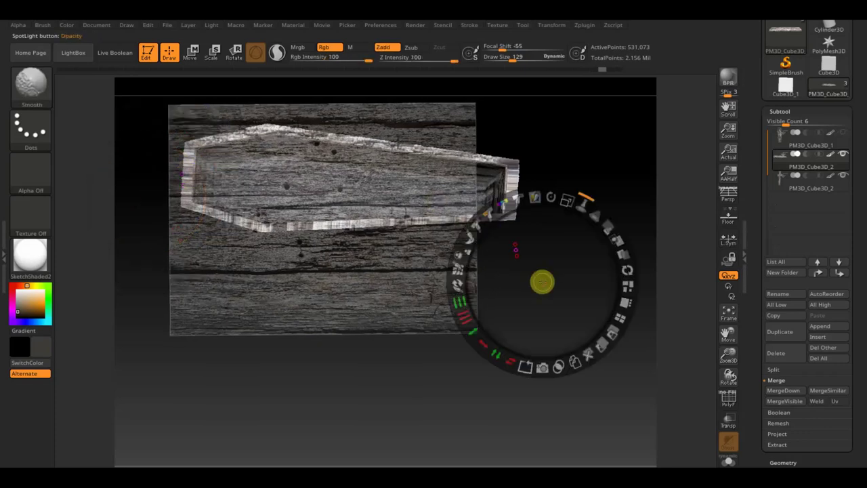
{"action": "key", "text": "z"}
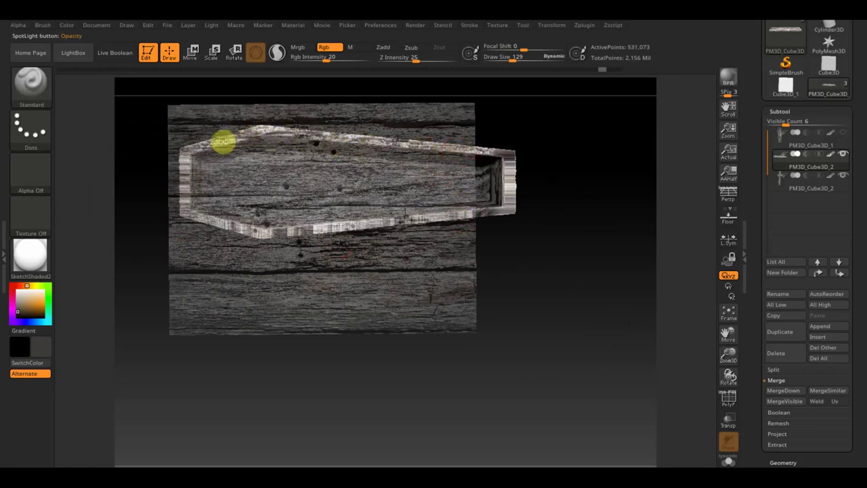
{"action": "left_click", "coordinate": [347, 58]}
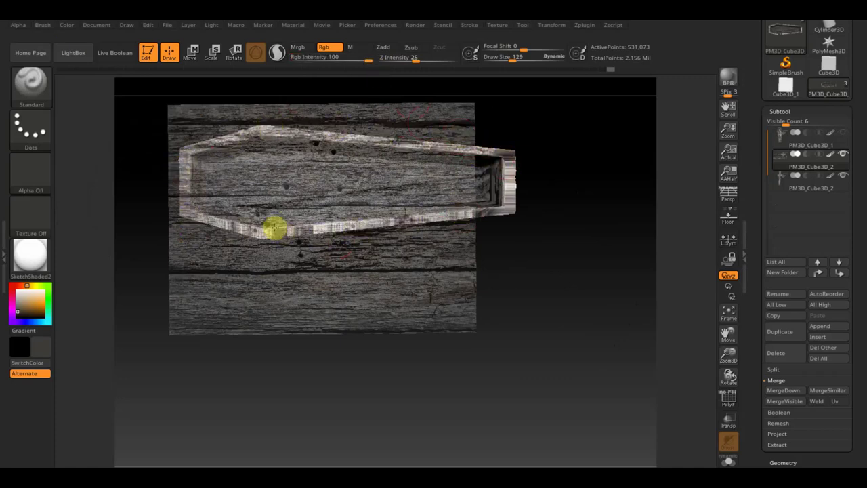
- Compare the model with the wood overlay and shift the texture right over the interior
{"action": "key", "text": "shift+z"}
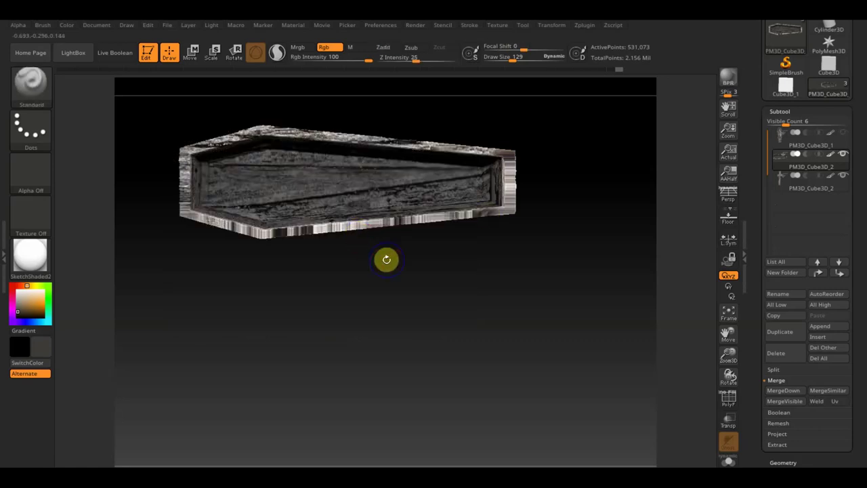
{"action": "key", "text": "shift+z"}
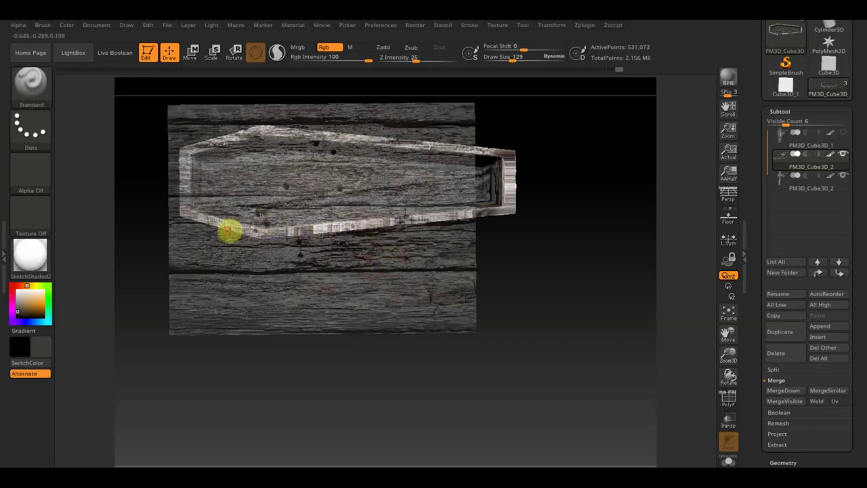
{"action": "key", "text": "shift+z"}
{"action": "key", "text": "shift+z"}
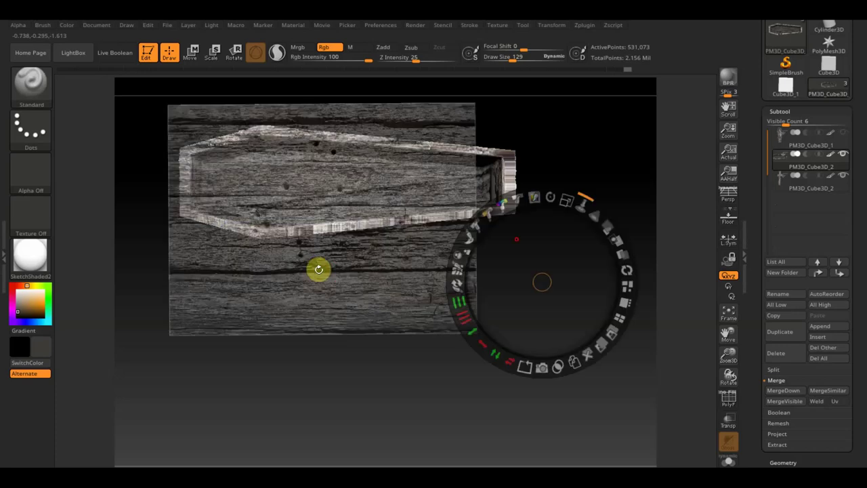
{"action": "left_click_drag", "start_coordinate": [491, 251], "coordinate": [576, 240]}
{"action": "key", "text": "z"}
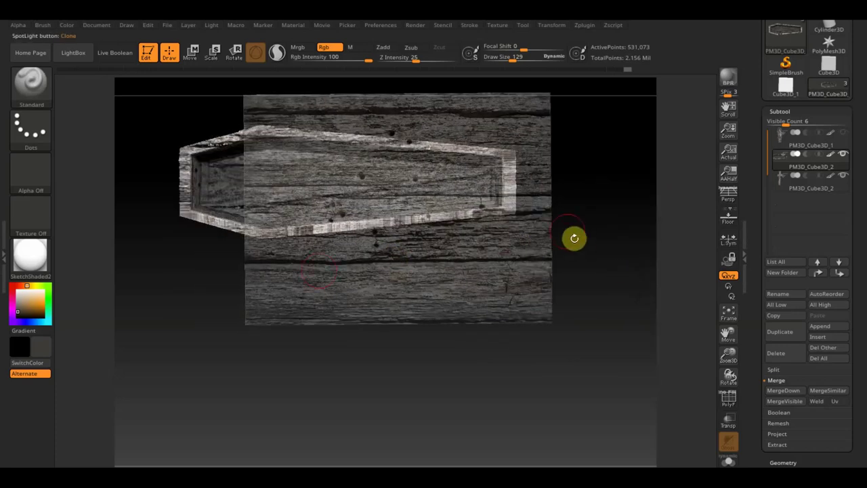
{"action": "key", "text": "shift+z"}
- Paint the interior and rim with the wood-plank texture from edge-on and flatter angles
{"action": "mouse_move", "coordinate": [296, 242]}
{"action": "left_mouse_down"}
{"action": "mouse_move", "coordinate": [411, 288]}
{"action": "mouse_move", "coordinate": [403, 252]}
{"action": "mouse_move", "coordinate": [416, 168]}
{"action": "mouse_move", "coordinate": [407, 230]}
{"action": "mouse_move", "coordinate": [439, 296]}
{"action": "mouse_move", "coordinate": [504, 309]}
{"action": "mouse_move", "coordinate": [479, 304]}
{"action": "left_mouse_up"}
{"action": "key", "text": "shift+z"}
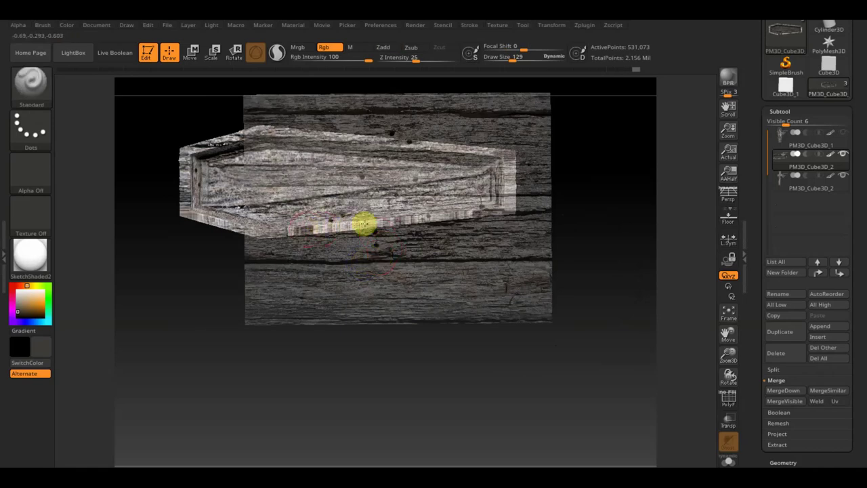
{"action": "key", "text": "shift+z"}
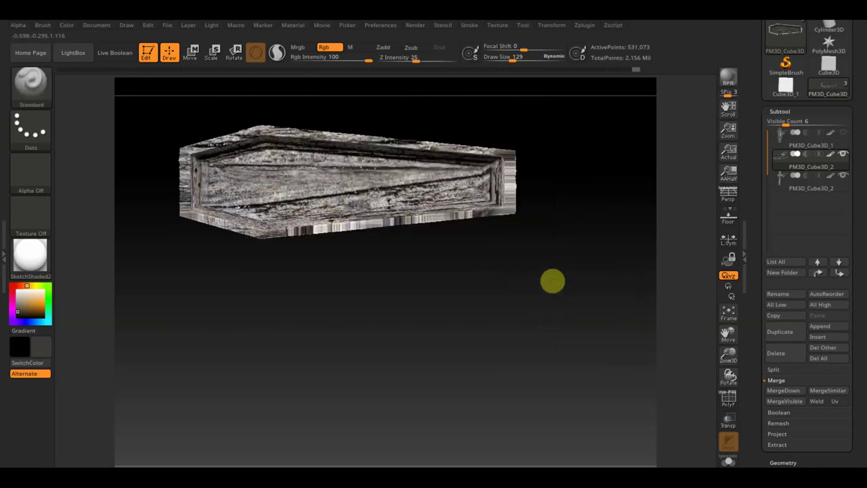
{"action": "left_click_drag", "start_coordinate": [545, 248], "coordinate": [556, 236]}
{"action": "key", "text": "shift+z"}
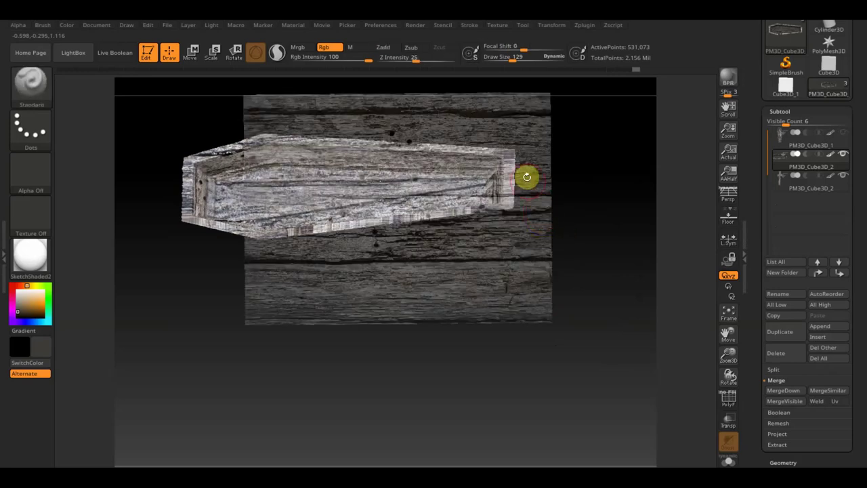
{"action": "key", "text": "shift+z"}
{"action": "left_click_drag", "start_coordinate": [528, 303], "coordinate": [528, 358]}
{"action": "key", "text": "shift+z"}
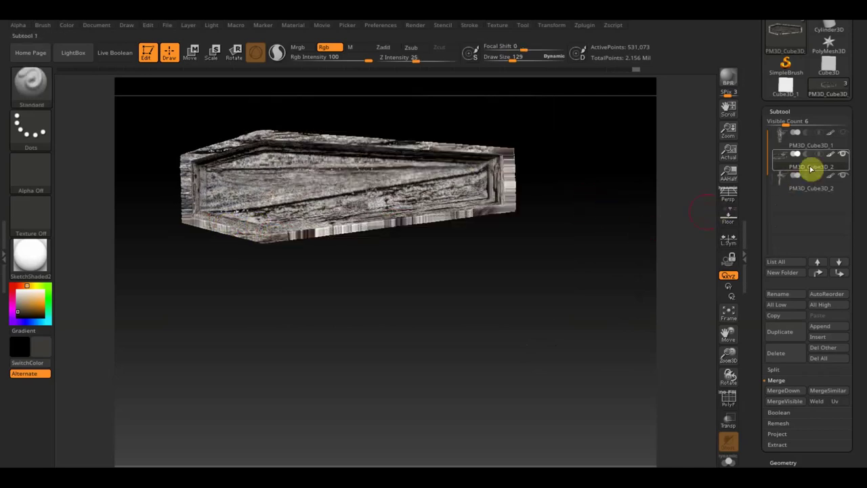
- Unhide all the coffin's hidden parts and select the lid piece PM3D_Cube3D_1
{"action": "mouse_move", "coordinate": [589, 230]}
{"action": "left_mouse_down"}
{"action": "mouse_move", "coordinate": [569, 364]}
{"action": "mouse_move", "coordinate": [701, 178]}
{"action": "left_mouse_up"}
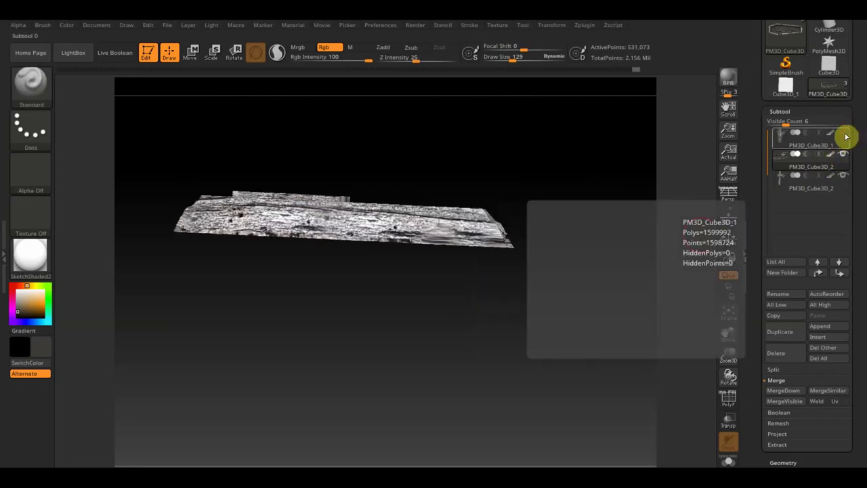
{"action": "mouse_move", "coordinate": [583, 228]}
{"action": "left_mouse_down"}
{"action": "mouse_move", "coordinate": [542, 258]}
{"action": "mouse_move", "coordinate": [552, 239]}
{"action": "mouse_move", "coordinate": [465, 240]}
{"action": "mouse_move", "coordinate": [522, 287]}
{"action": "mouse_move", "coordinate": [535, 258]}
{"action": "mouse_move", "coordinate": [518, 235]}
{"action": "left_mouse_up"}
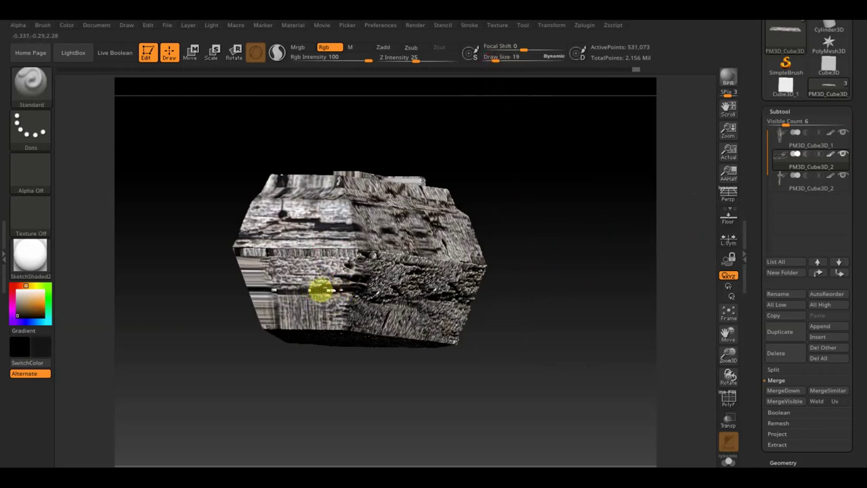
{"action": "left_click_drag", "start_coordinate": [556, 195], "coordinate": [593, 256], "text": "ctrl+shift"}
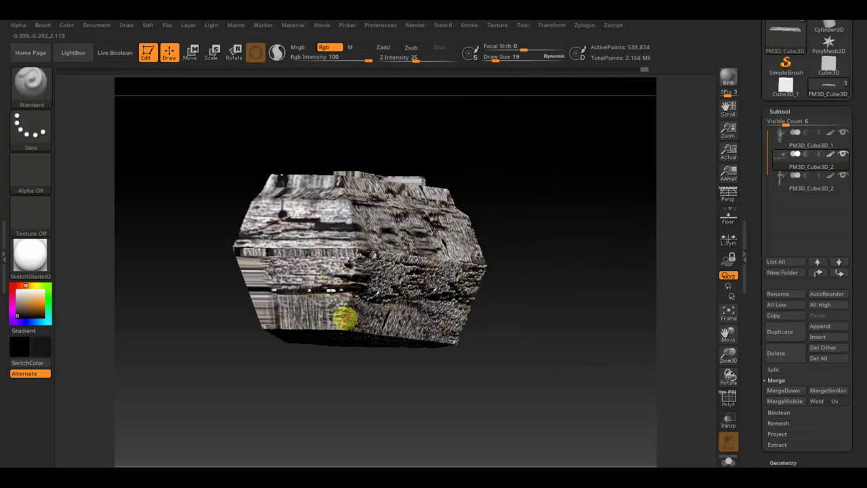
{"action": "left_click", "coordinate": [341, 316], "text": "alt"}
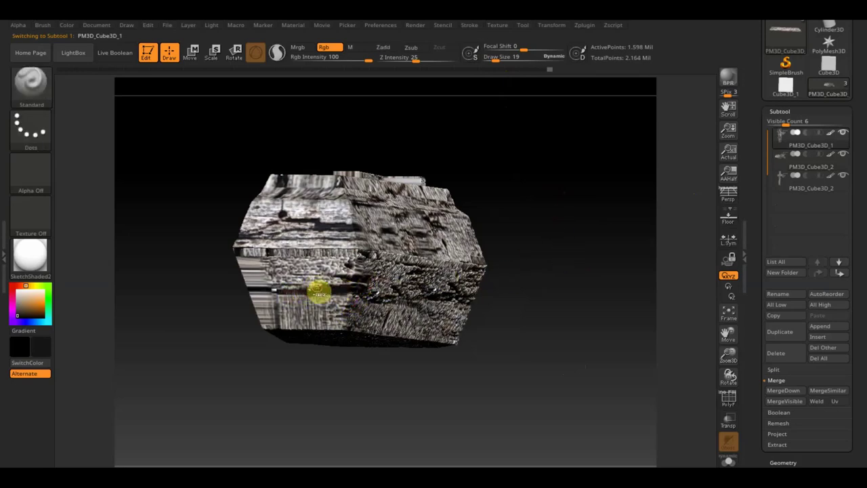
- Set Rgb Intensity to 7, Draw Size to 129, and pin the wood Spotlight texture
{"action": "left_click_drag", "start_coordinate": [368, 59], "coordinate": [359, 61]}
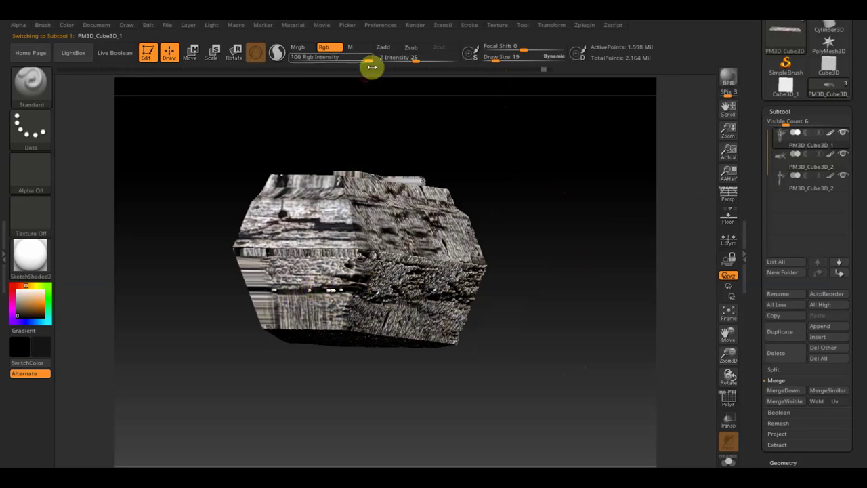
{"action": "left_click_drag", "start_coordinate": [303, 66], "coordinate": [313, 63]}
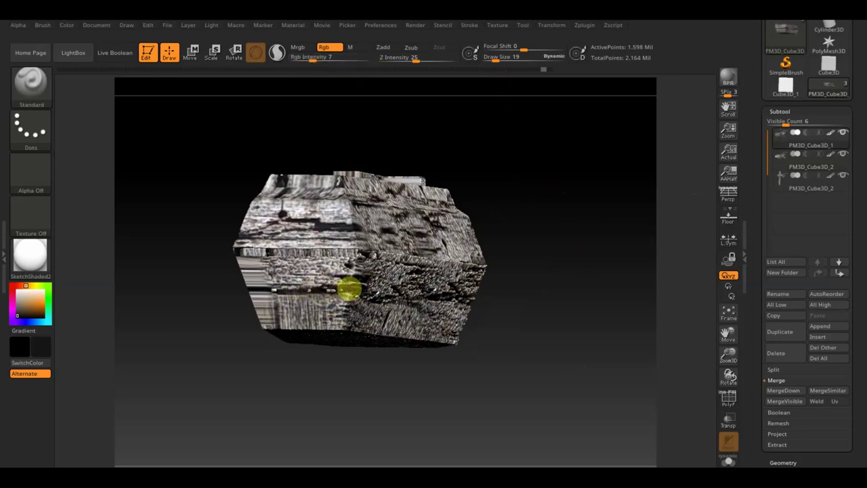
{"action": "left_click_drag", "start_coordinate": [173, 277], "coordinate": [213, 290]}
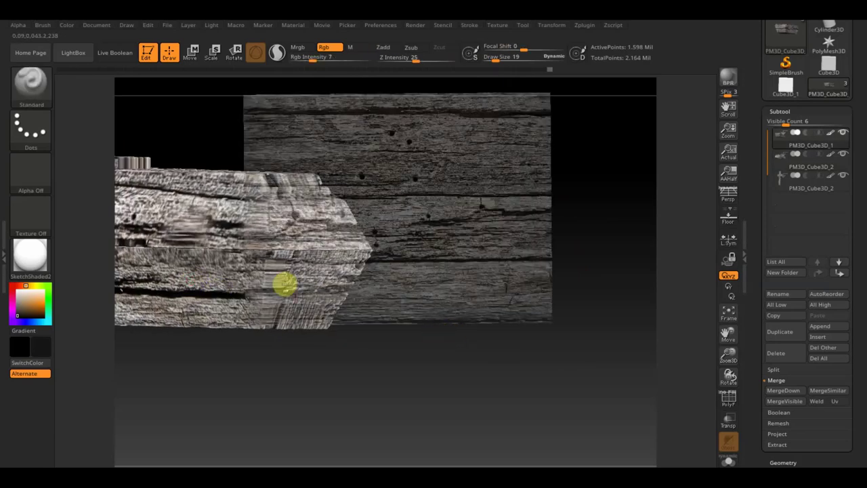
{"action": "left_click_drag", "start_coordinate": [497, 57], "coordinate": [504, 58]}
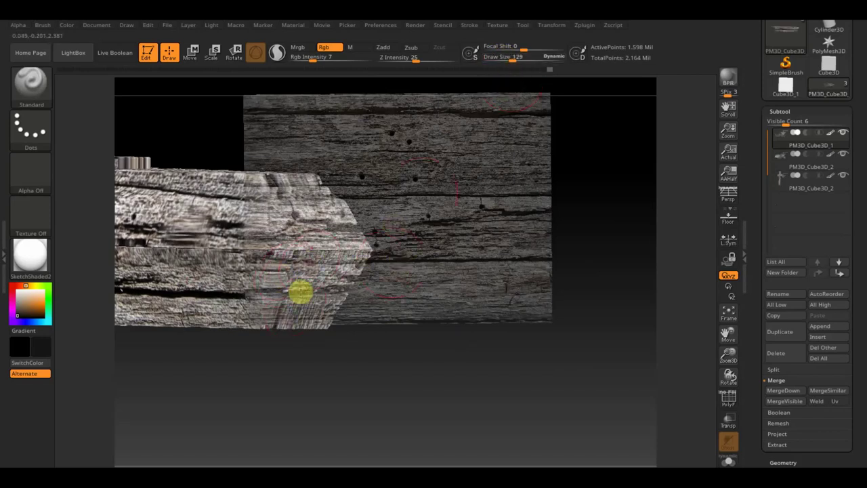
{"action": "key", "text": "shift+z"}
{"action": "key", "text": "shift+z"}
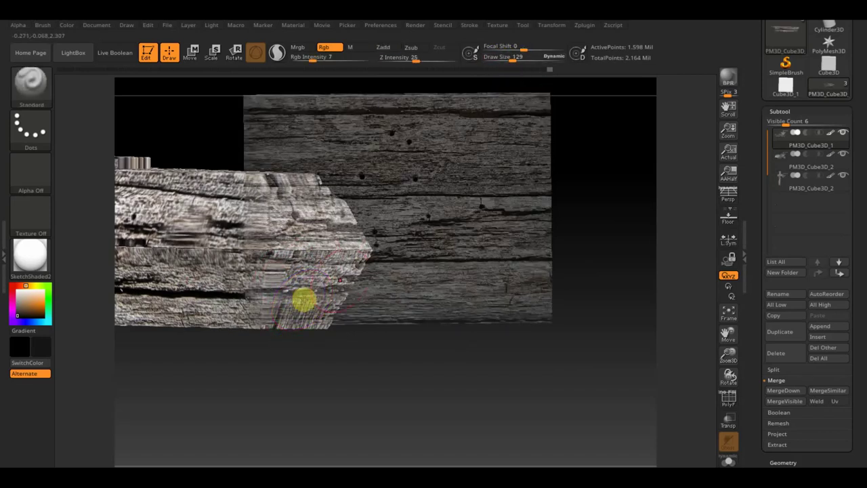
{"action": "key", "text": "space"}
{"action": "left_click", "coordinate": [658, 196]}
{"action": "key", "text": "shift+z"}
{"action": "key", "text": "shift+z"}
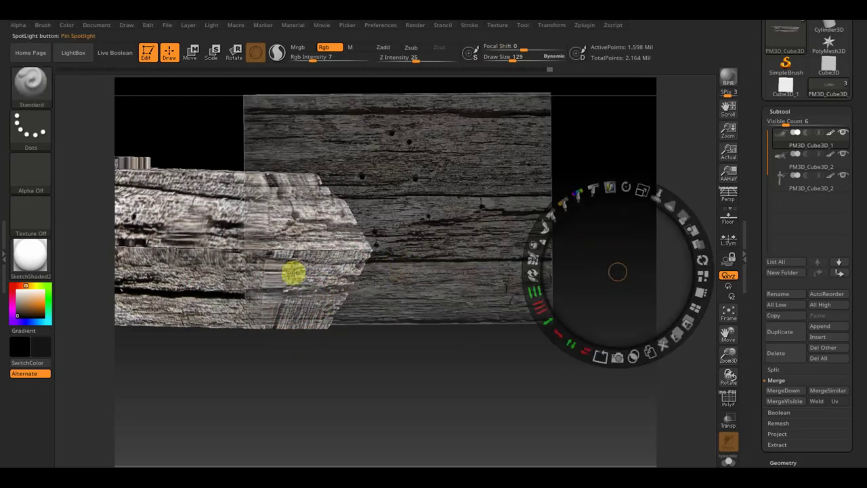
{"action": "key", "text": "z"}
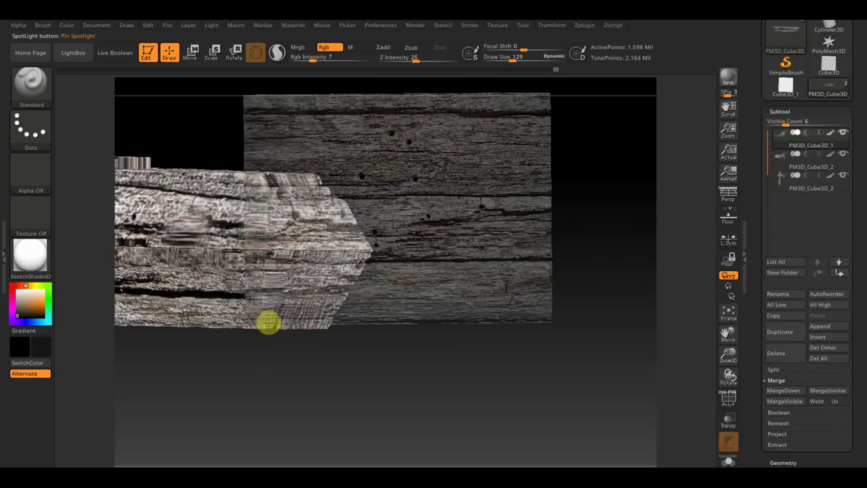
- Raise Rgb Intensity to 100 and turn the lid toward an end-on view
{"action": "key", "text": "shift+z"}
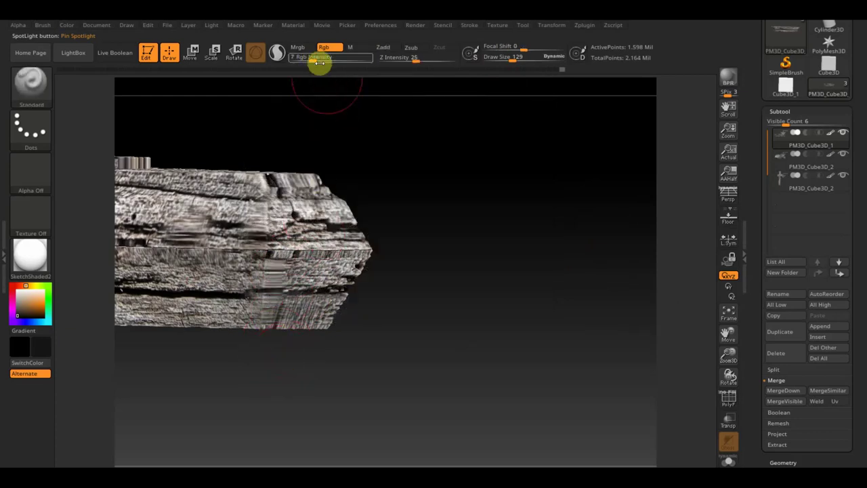
{"action": "left_click_drag", "start_coordinate": [320, 62], "coordinate": [379, 82]}
{"action": "key", "text": "shift+z"}
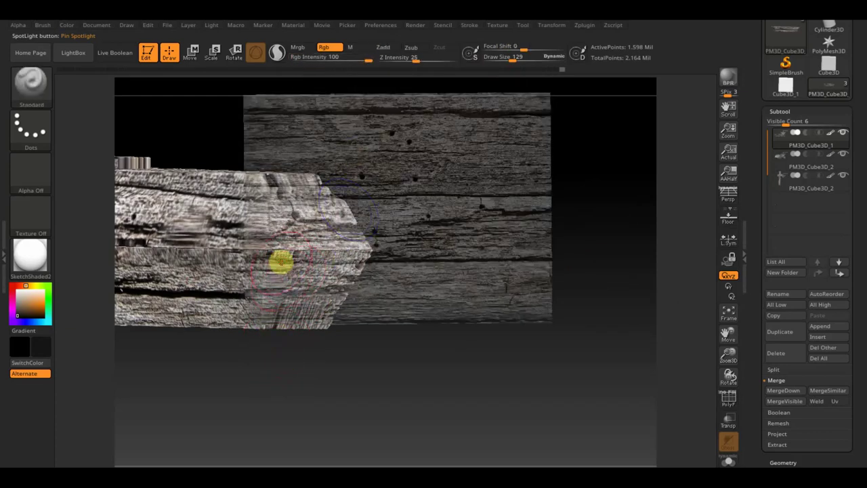
{"action": "key", "text": "shift+z"}
{"action": "left_click_drag", "start_coordinate": [310, 354], "coordinate": [287, 360]}
{"action": "left_click_drag", "start_coordinate": [428, 362], "coordinate": [465, 373]}
{"action": "key", "text": "shift+z"}
- Reposition the wood texture over the lid's end, paint it, and inspect the result
{"action": "key", "text": "z"}
{"action": "mouse_move", "coordinate": [553, 276]}
{"action": "left_mouse_down"}
{"action": "mouse_move", "coordinate": [503, 286]}
{"action": "mouse_move", "coordinate": [505, 306]}
{"action": "left_mouse_up"}
{"action": "key", "text": "z"}
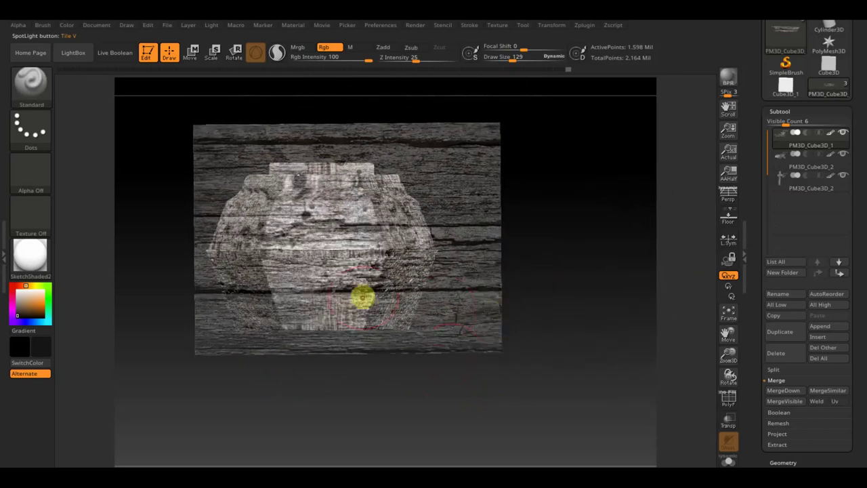
{"action": "key", "text": "shift+z"}
{"action": "mouse_move", "coordinate": [375, 385]}
{"action": "left_mouse_down"}
{"action": "mouse_move", "coordinate": [404, 399]}
{"action": "mouse_move", "coordinate": [441, 391]}
{"action": "left_mouse_up"}
{"action": "mouse_move", "coordinate": [387, 365]}
{"action": "left_mouse_down"}
{"action": "mouse_move", "coordinate": [345, 430]}
{"action": "mouse_move", "coordinate": [339, 423]}
{"action": "mouse_move", "coordinate": [384, 368]}
{"action": "mouse_move", "coordinate": [296, 368]}
{"action": "mouse_move", "coordinate": [409, 397]}
{"action": "mouse_move", "coordinate": [410, 406]}
{"action": "left_mouse_up"}
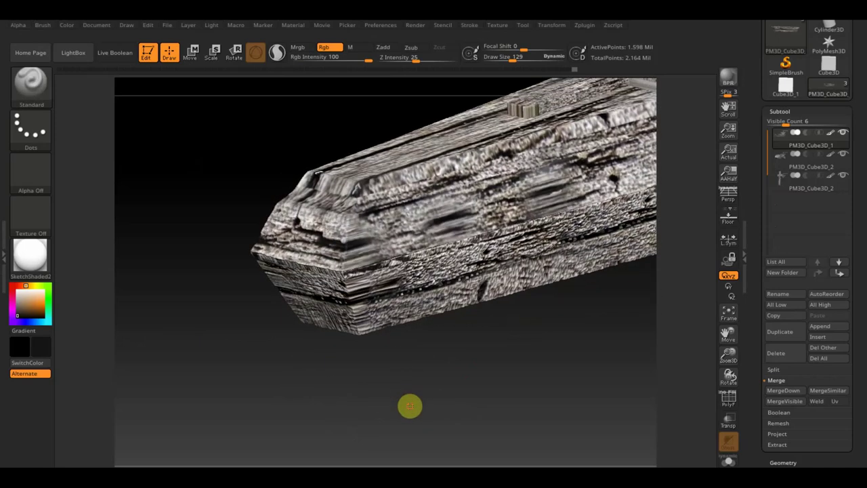
- Select PM3D_Cube3D_2, smooth its right-hand edge, and turn the coffin upright facing front
{"action": "mouse_move", "coordinate": [574, 366]}
{"action": "left_mouse_down"}
{"action": "mouse_move", "coordinate": [426, 411]}
{"action": "mouse_move", "coordinate": [449, 400]}
{"action": "mouse_move", "coordinate": [450, 364]}
{"action": "mouse_move", "coordinate": [459, 396]}
{"action": "mouse_move", "coordinate": [451, 400]}
{"action": "mouse_move", "coordinate": [492, 386]}
{"action": "mouse_move", "coordinate": [494, 372]}
{"action": "mouse_move", "coordinate": [481, 374]}
{"action": "mouse_move", "coordinate": [549, 414]}
{"action": "mouse_move", "coordinate": [476, 371]}
{"action": "mouse_move", "coordinate": [389, 384]}
{"action": "mouse_move", "coordinate": [511, 333]}
{"action": "mouse_move", "coordinate": [504, 368]}
{"action": "mouse_move", "coordinate": [449, 341]}
{"action": "mouse_move", "coordinate": [589, 385]}
{"action": "mouse_move", "coordinate": [569, 400]}
{"action": "mouse_move", "coordinate": [577, 409]}
{"action": "mouse_move", "coordinate": [604, 327]}
{"action": "mouse_move", "coordinate": [603, 391]}
{"action": "mouse_move", "coordinate": [590, 368]}
{"action": "mouse_move", "coordinate": [595, 346]}
{"action": "mouse_move", "coordinate": [601, 364]}
{"action": "left_mouse_up"}
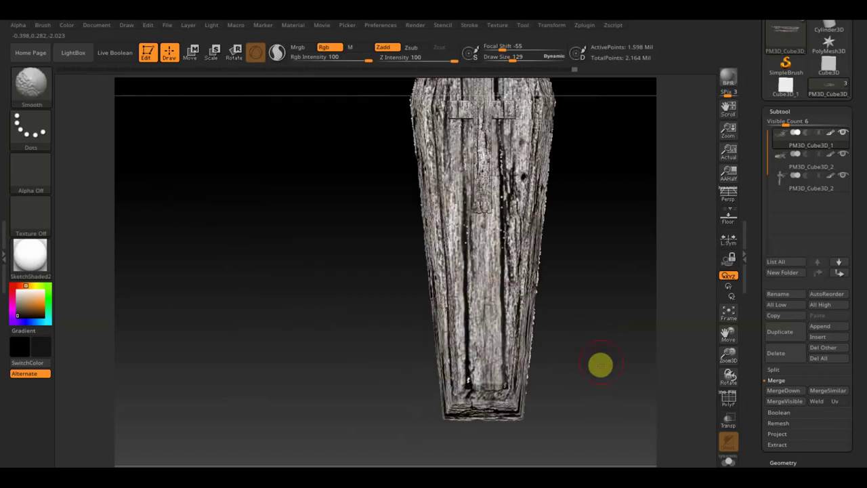
{"action": "left_click_drag", "start_coordinate": [619, 316], "coordinate": [524, 343]}
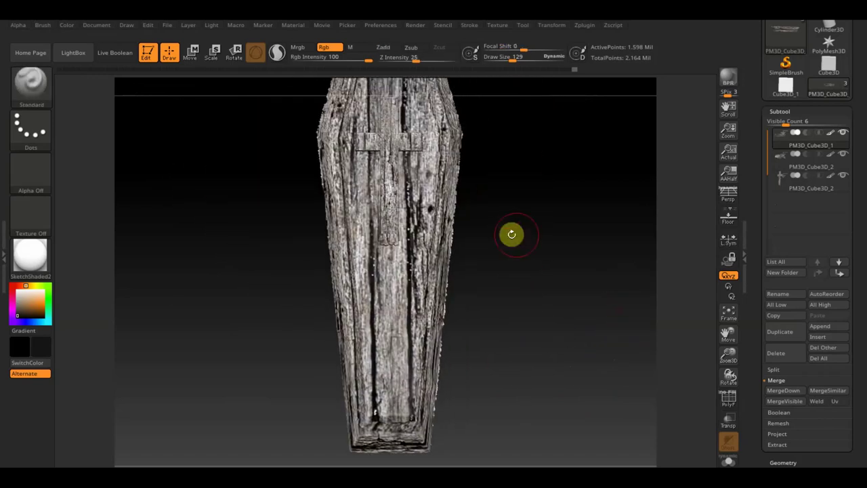
{"action": "left_click", "coordinate": [430, 234], "text": "alt"}
{"action": "left_click_drag", "start_coordinate": [467, 138], "coordinate": [458, 234], "text": "shift"}
{"action": "mouse_move", "coordinate": [531, 305]}
{"action": "left_mouse_down"}
{"action": "mouse_move", "coordinate": [507, 302]}
{"action": "mouse_move", "coordinate": [518, 293]}
{"action": "left_mouse_up"}
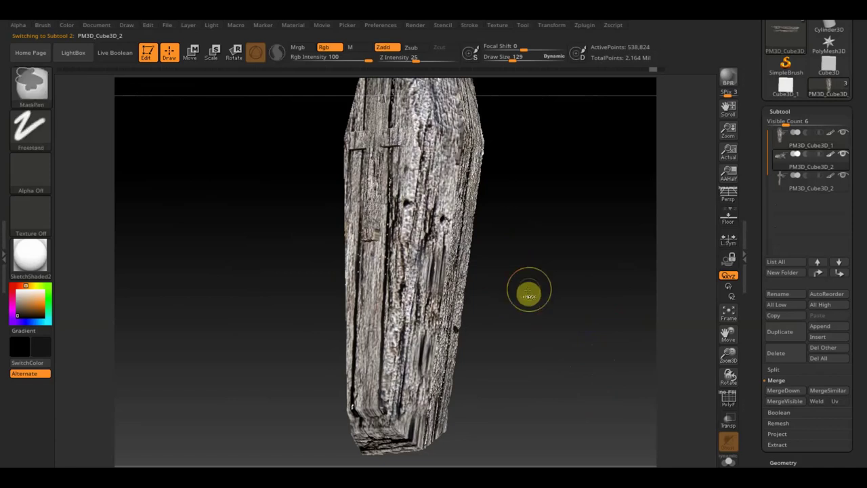
{"action": "mouse_move", "coordinate": [524, 287]}
{"action": "left_mouse_down"}
{"action": "mouse_move", "coordinate": [558, 285]}
{"action": "mouse_move", "coordinate": [551, 278]}
{"action": "mouse_move", "coordinate": [480, 339]}
{"action": "mouse_move", "coordinate": [443, 333]}
{"action": "mouse_move", "coordinate": [522, 325]}
{"action": "left_mouse_up"}
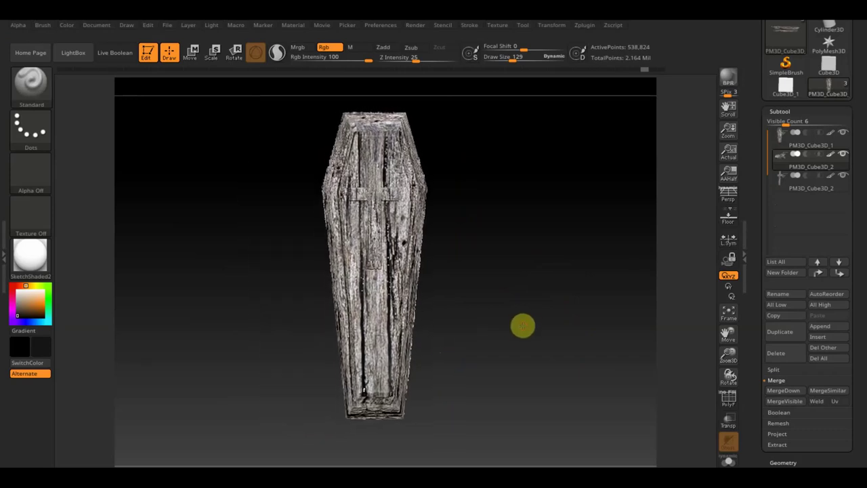